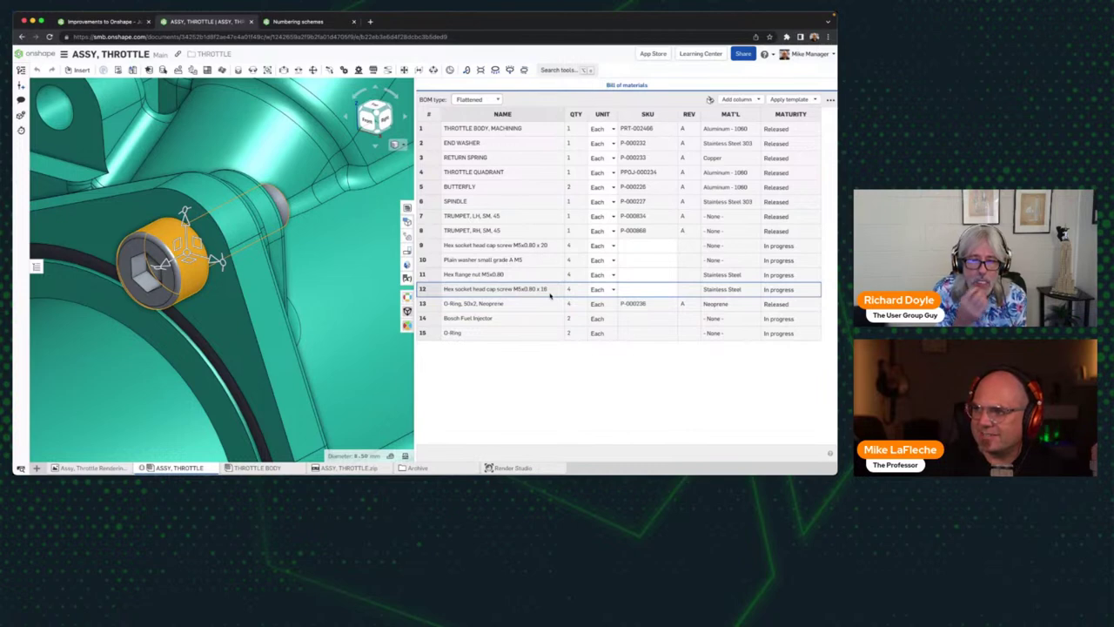
Step: Try 324234234 as a manual SKU for the Hex socket head cap screw M5x0.80 x 16 and clear the cell again
left_click(632, 292)
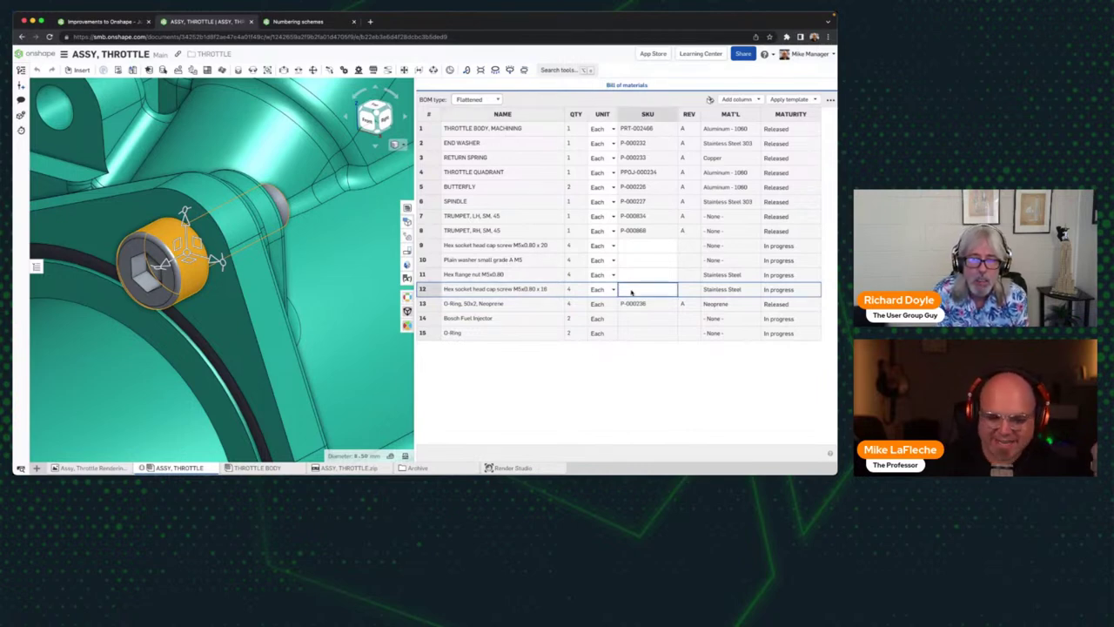
type("324234234")
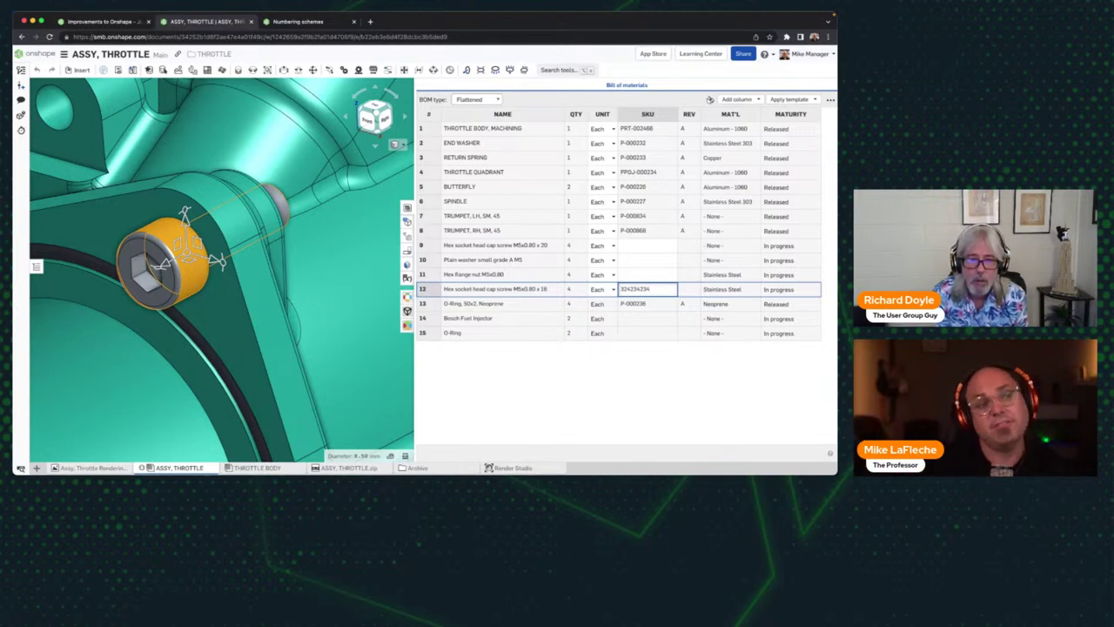
key("super+a")
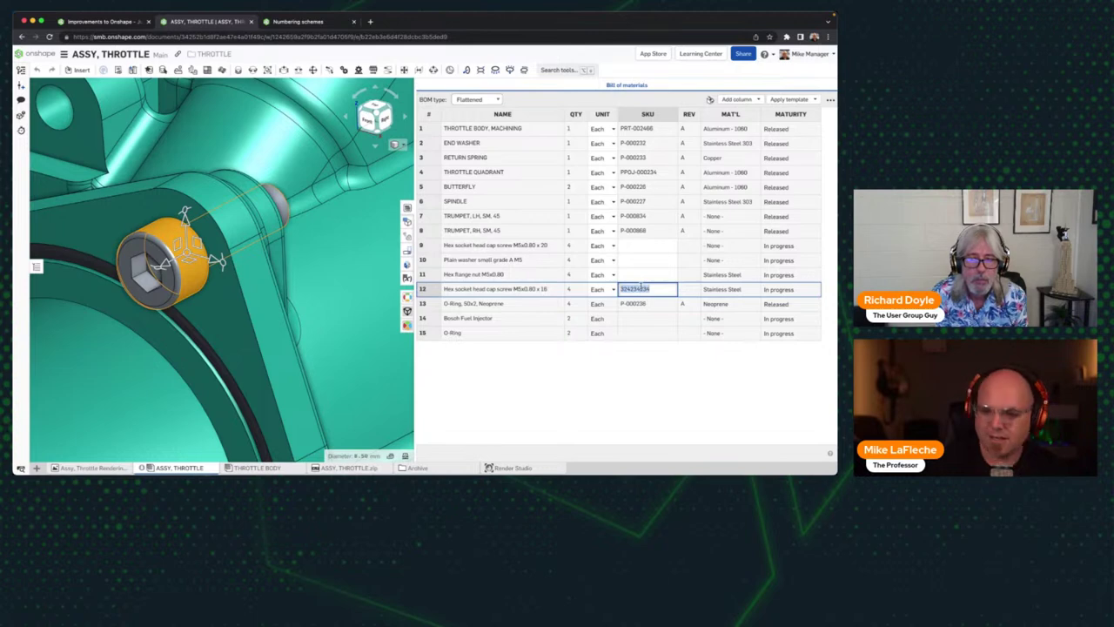
key("BackSpace")
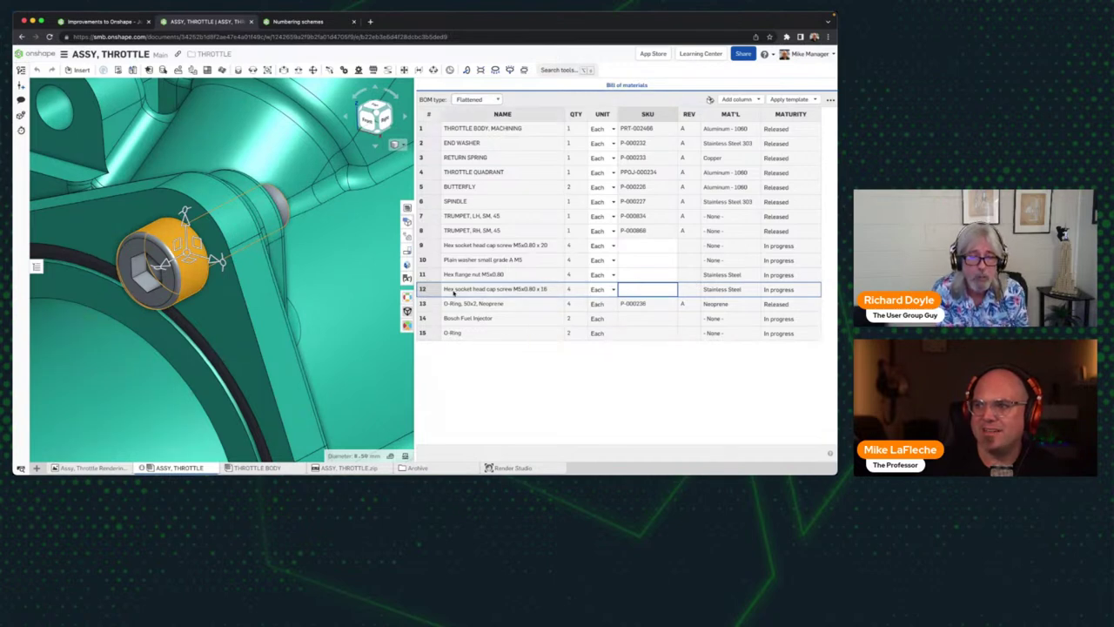
Step: Examine the enterprise numbering scheme settings and the release management workflow, revision scheme and access options
left_click(297, 21)
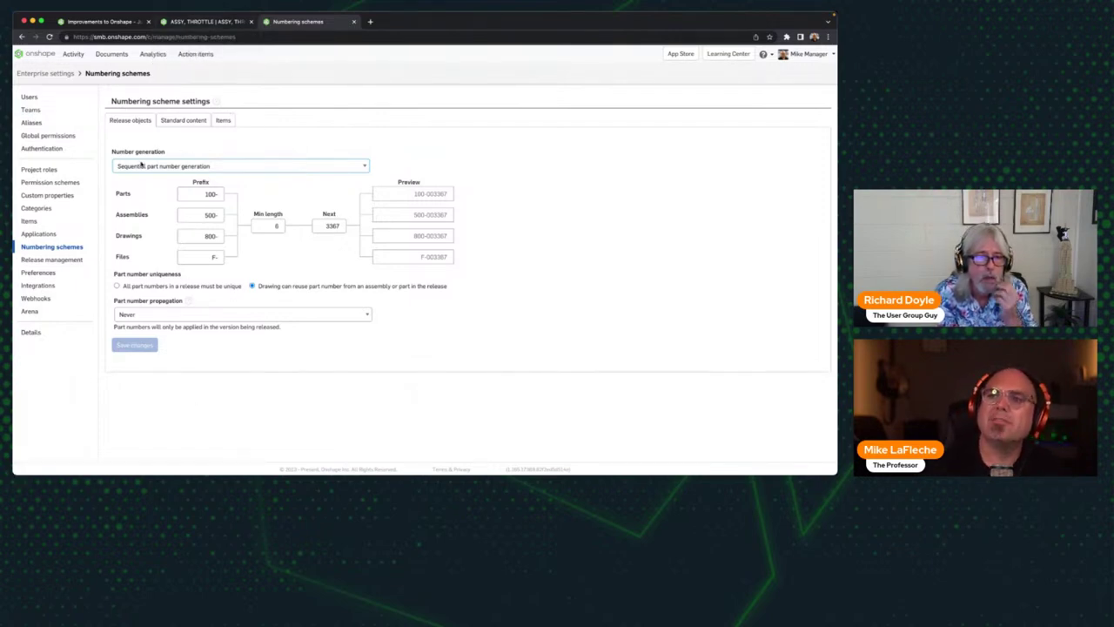
left_click(40, 233)
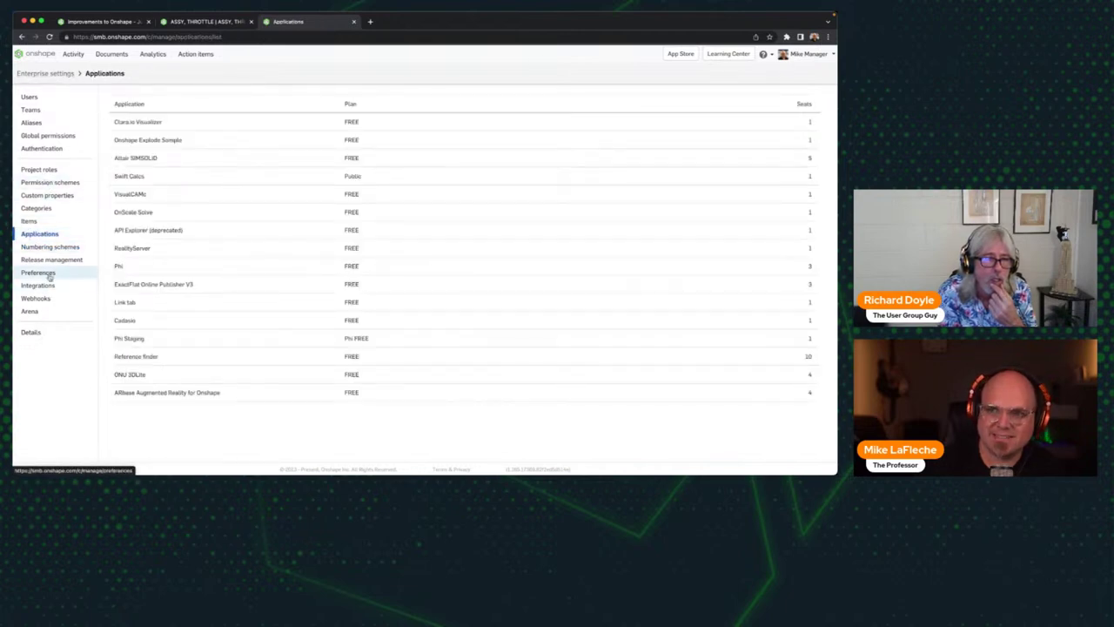
left_click(49, 260)
left_click(50, 247)
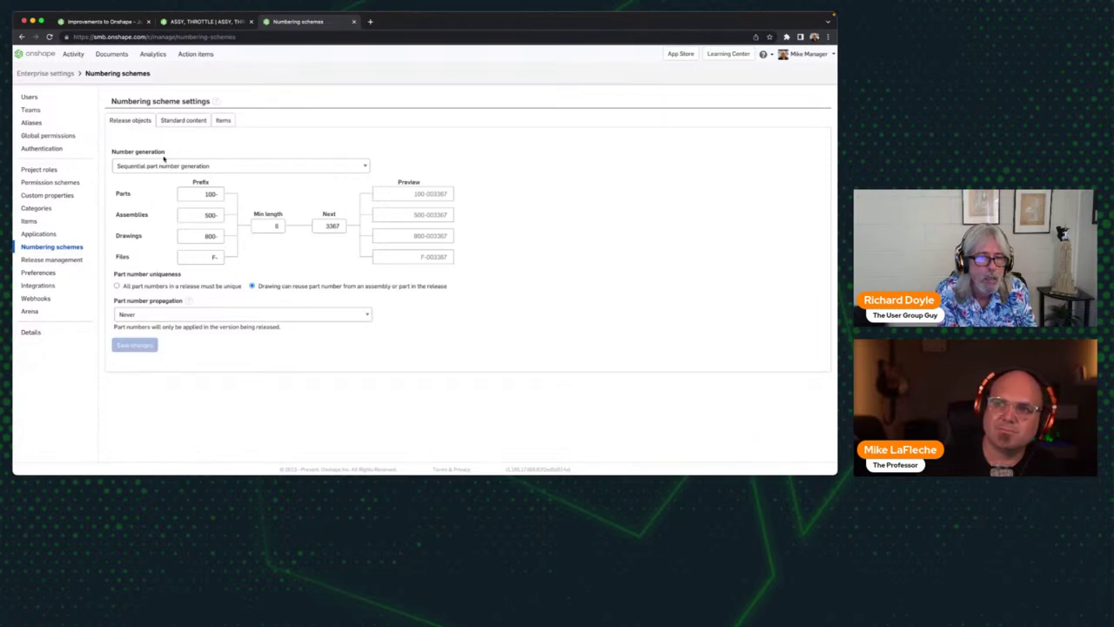
left_click(73, 261)
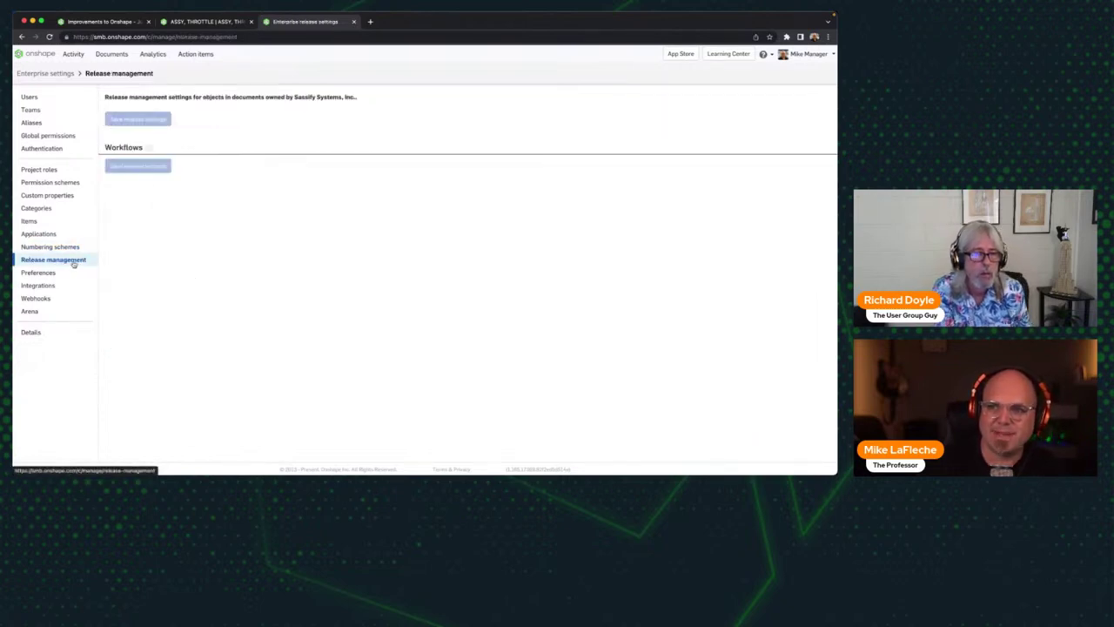
scroll(221, 282, "down", 5)
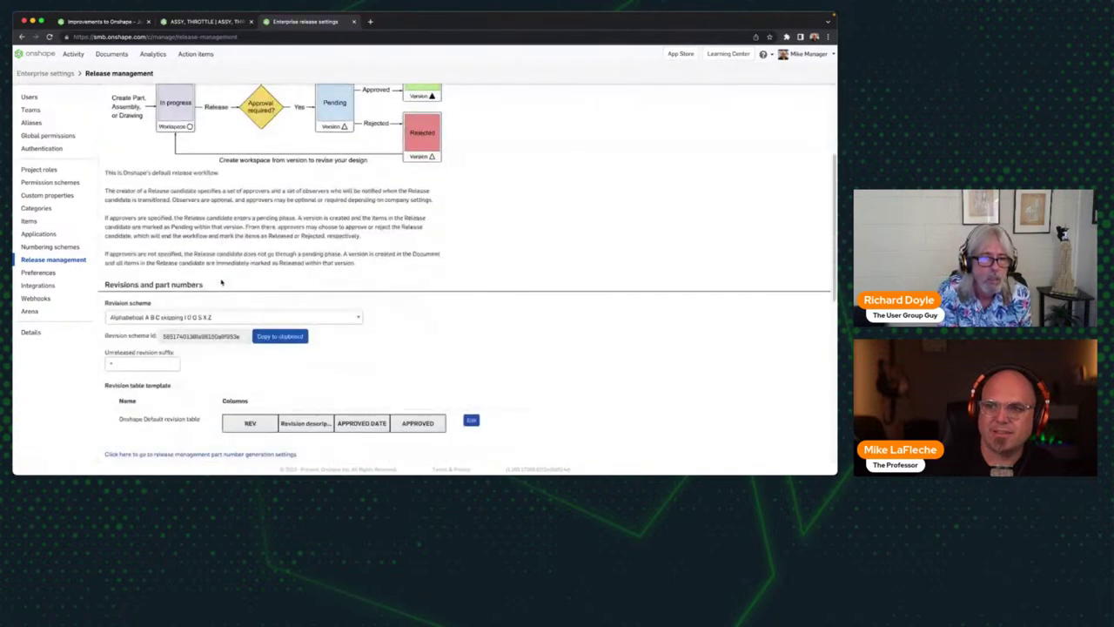
scroll(221, 282, "down", 2)
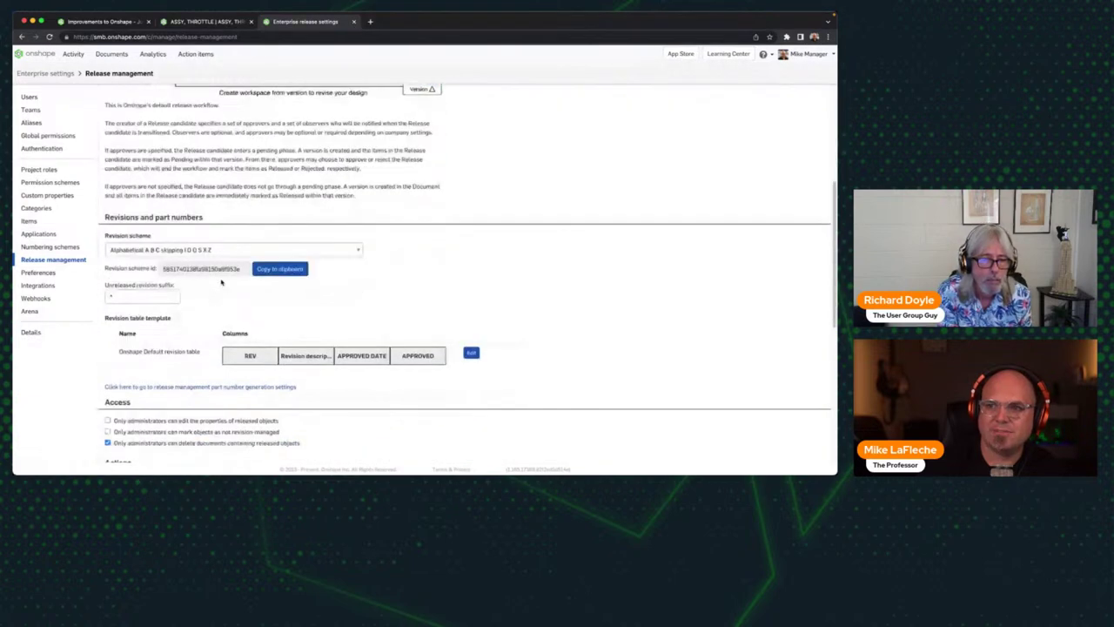
Step: Review the part, assembly and drawing number prefixes for release objects in the enterprise numbering schemes
left_click(51, 246)
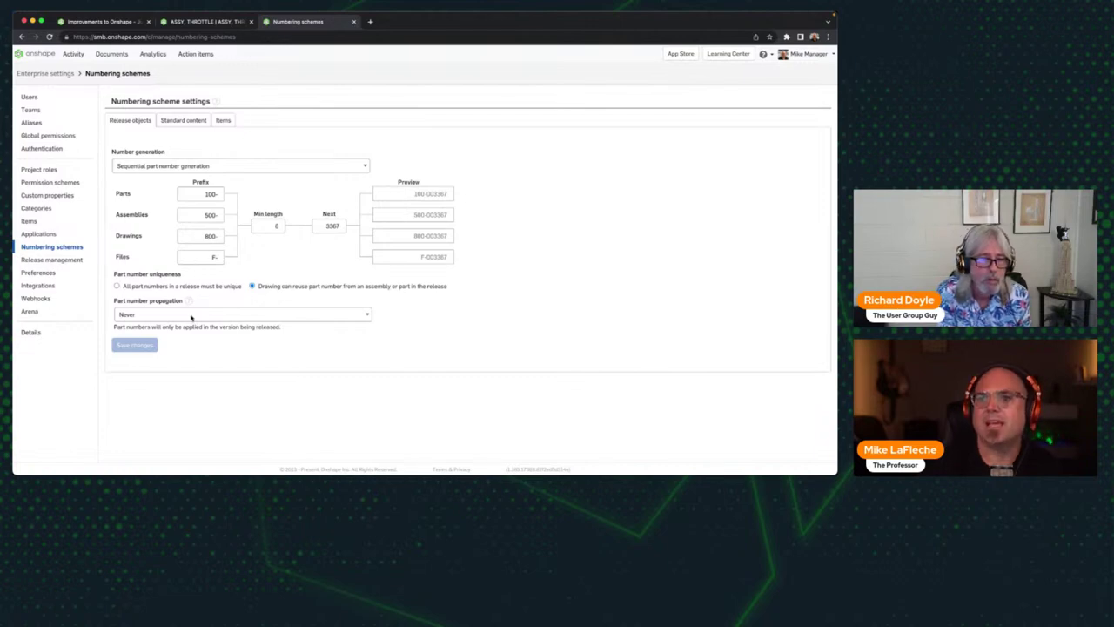
double_click(199, 195)
key("Tab")
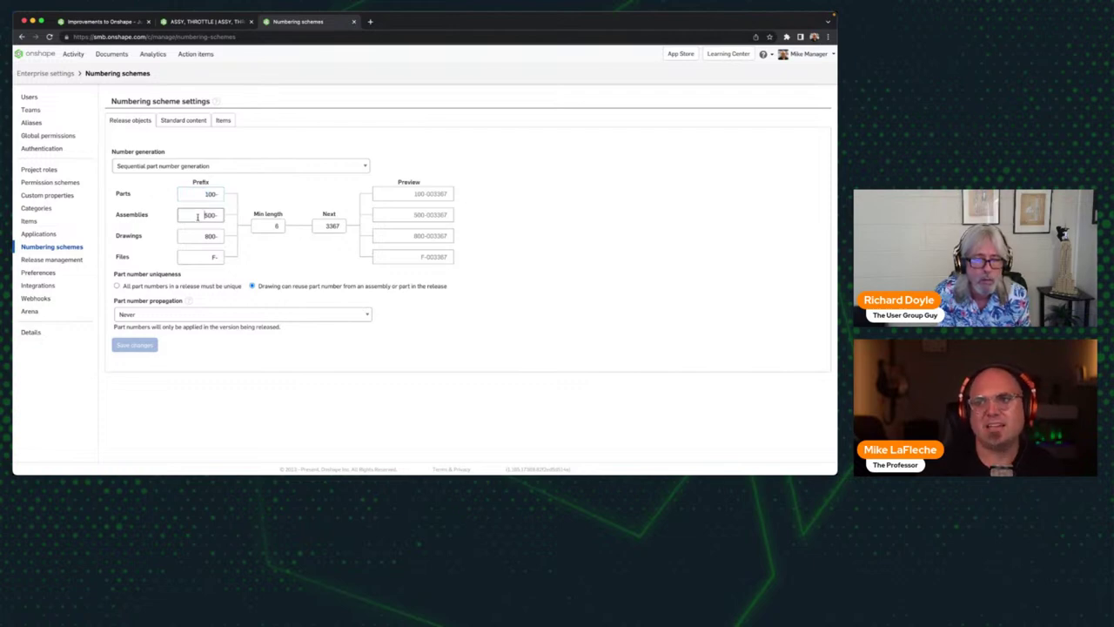
left_click(176, 239)
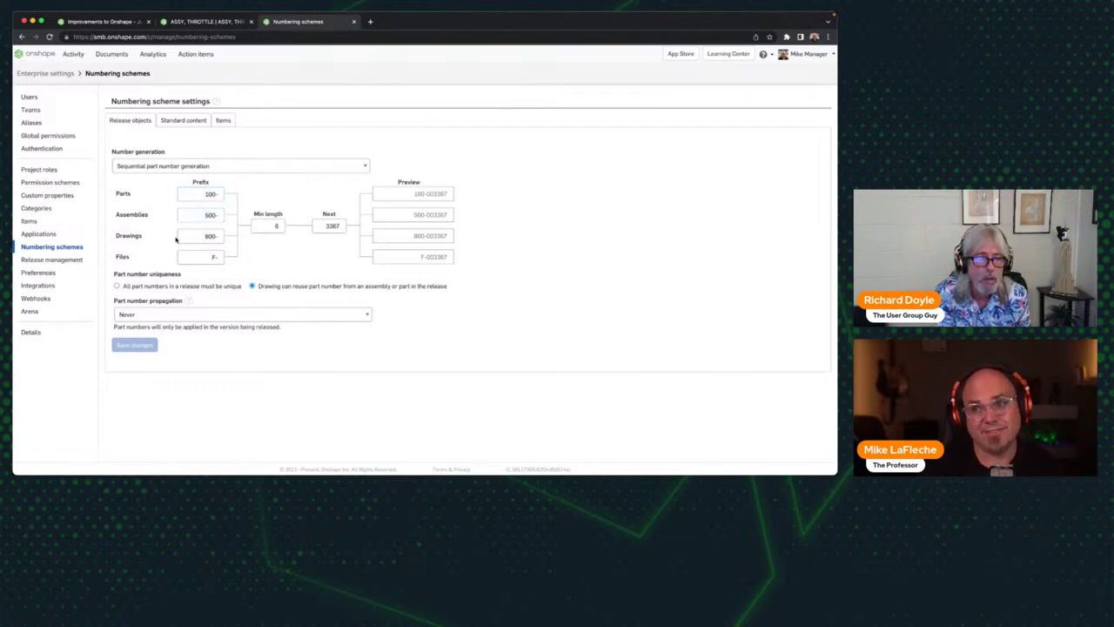
double_click(195, 236)
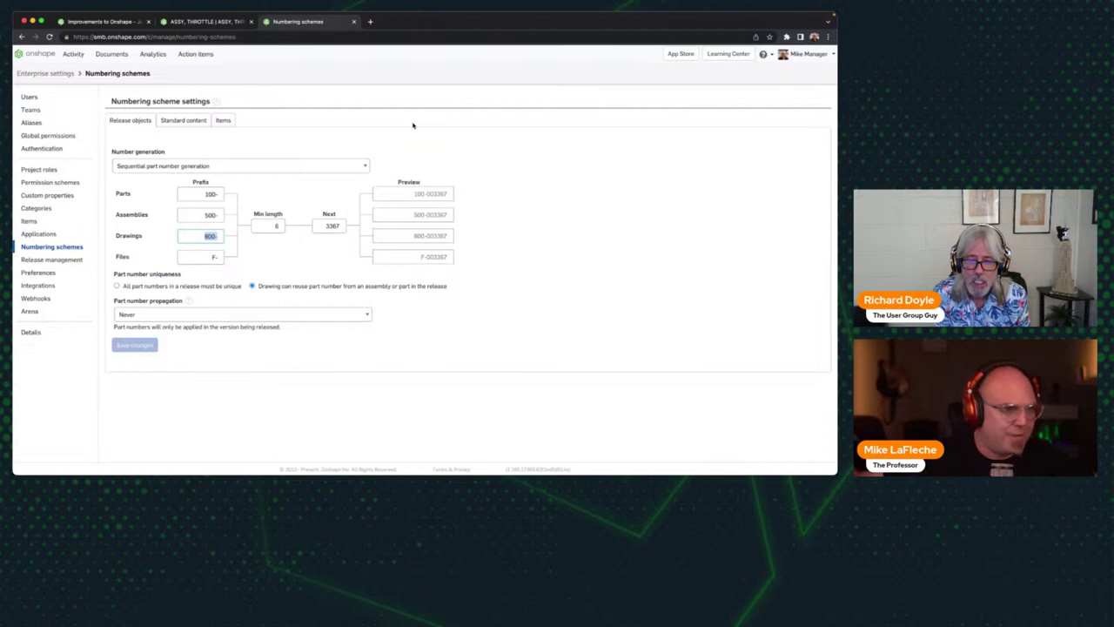
left_click(285, 146)
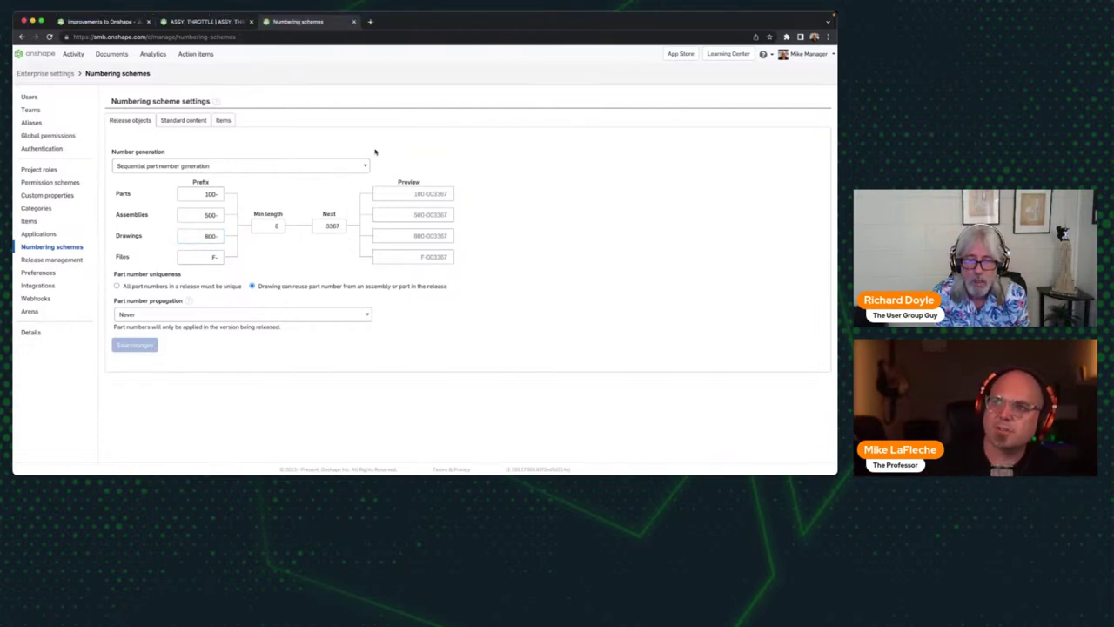
Step: Set the standard content numbering to sequential number generation with the prefix 900-
left_click(190, 122)
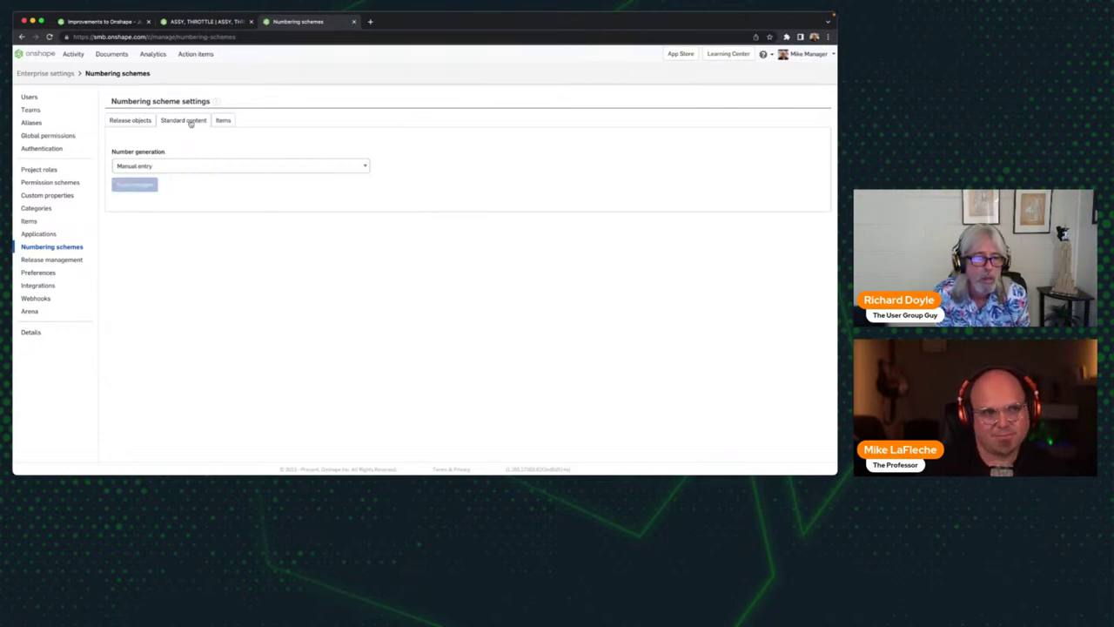
left_click(181, 165)
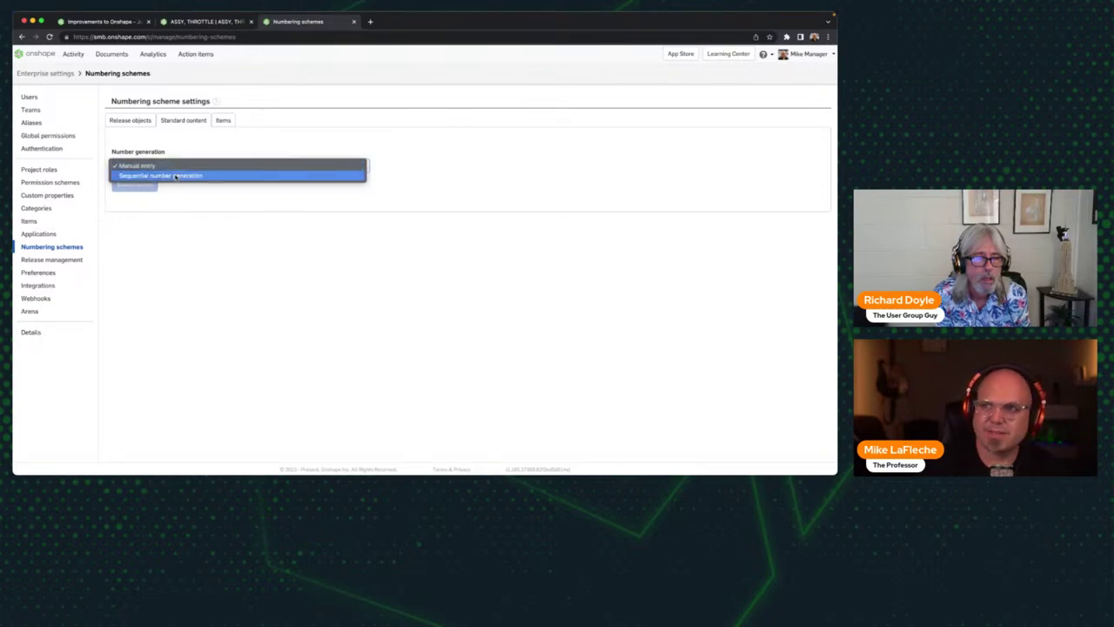
left_click(175, 176)
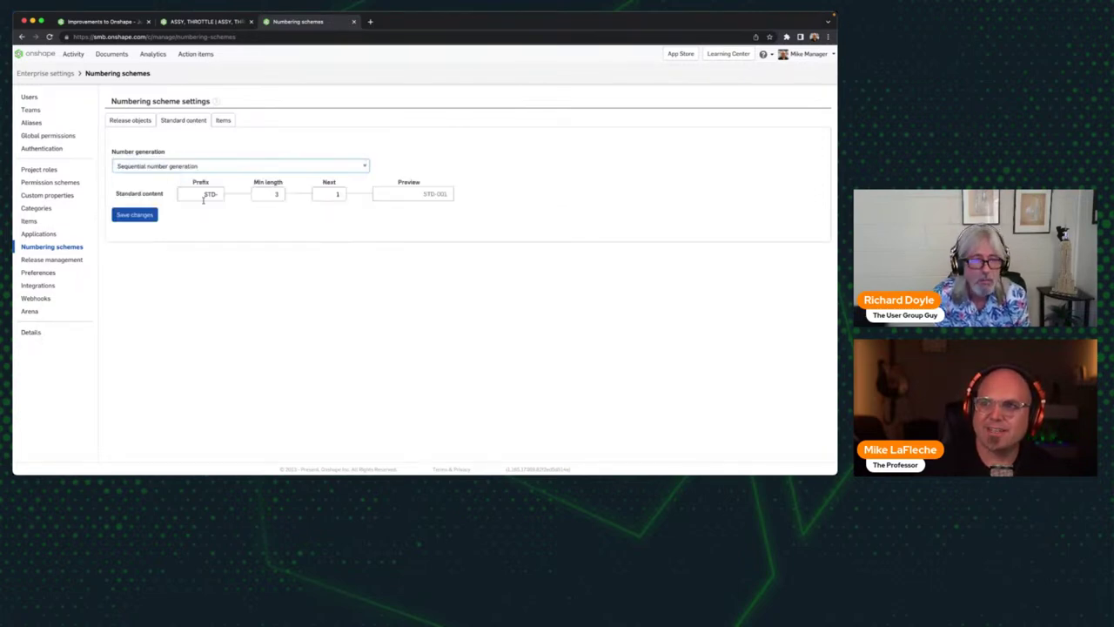
left_click_drag(203, 195, 220, 197)
type("900-")
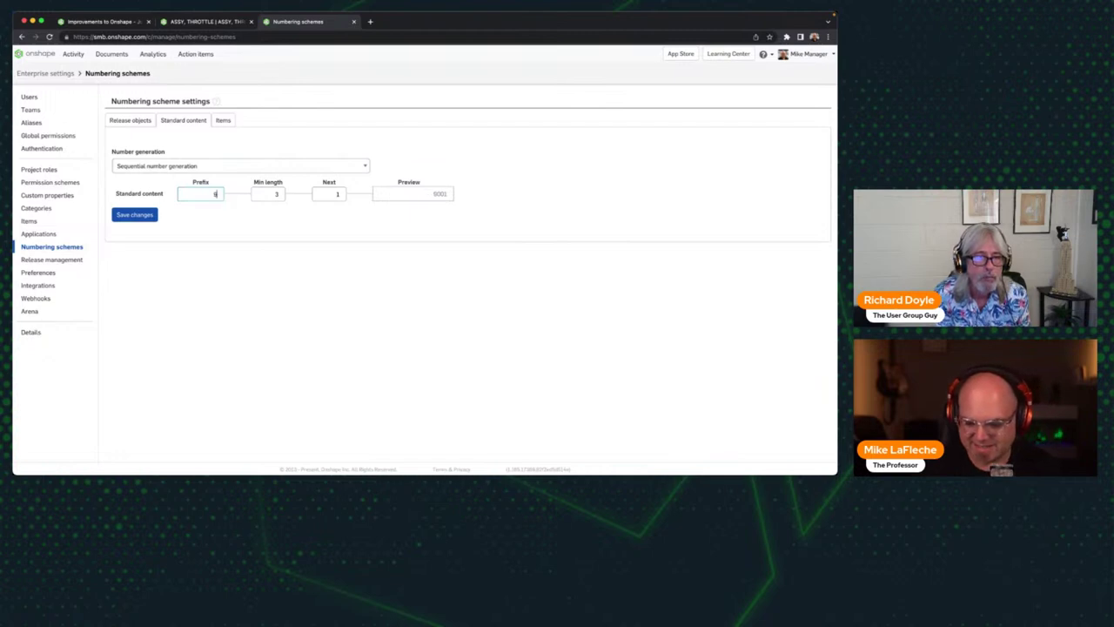
Step: Set the standard content minimum length to 5 and the next number to 1256, and save the numbering scheme
double_click(280, 192)
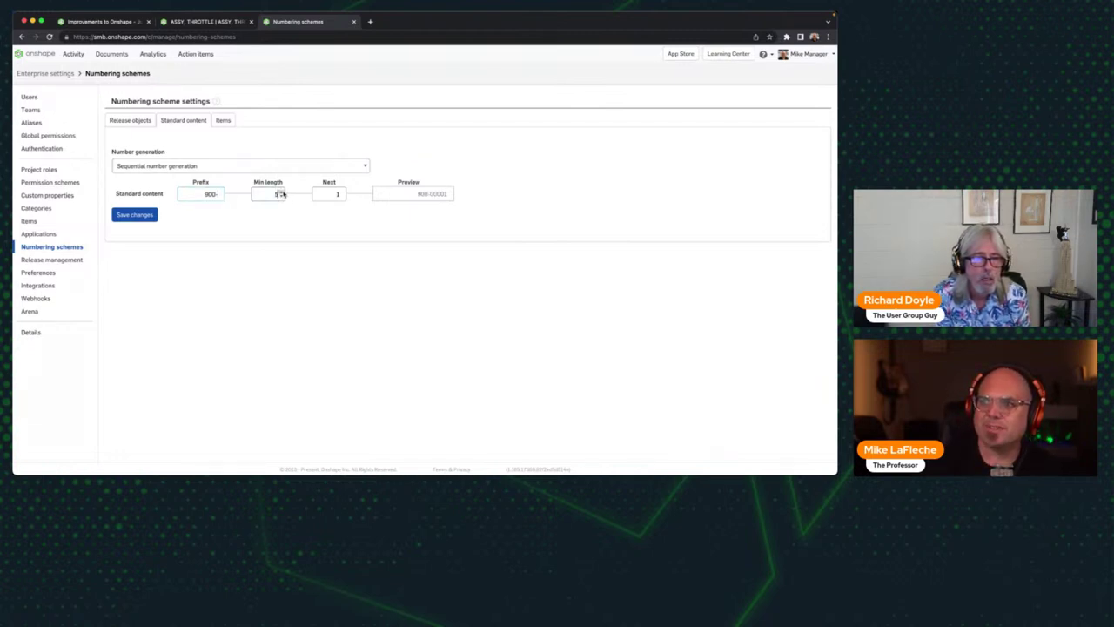
left_click(336, 193)
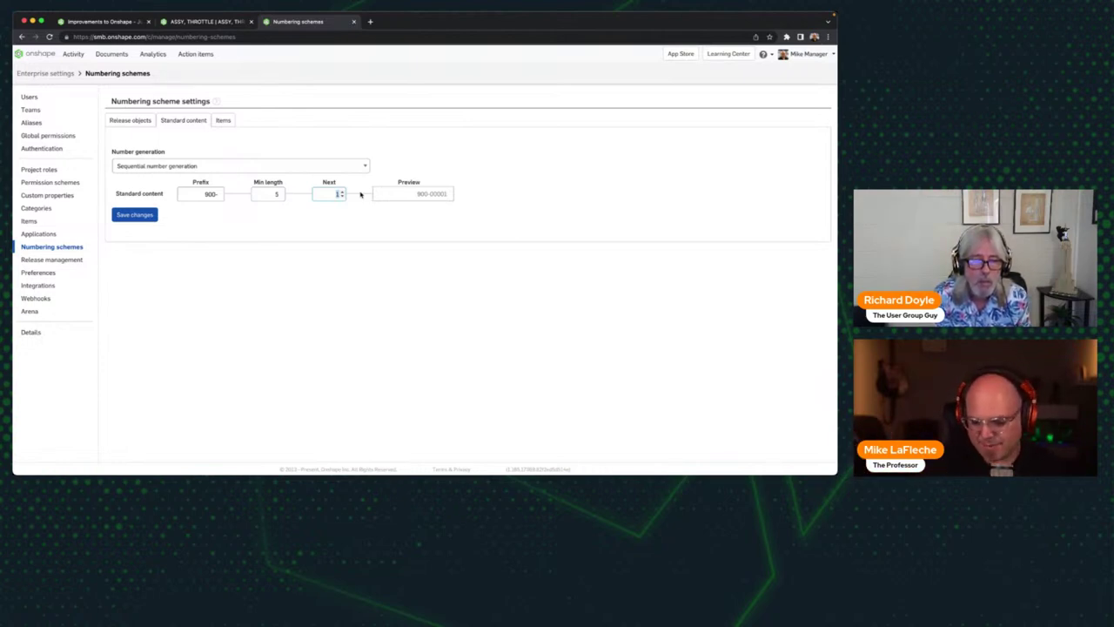
type("55")
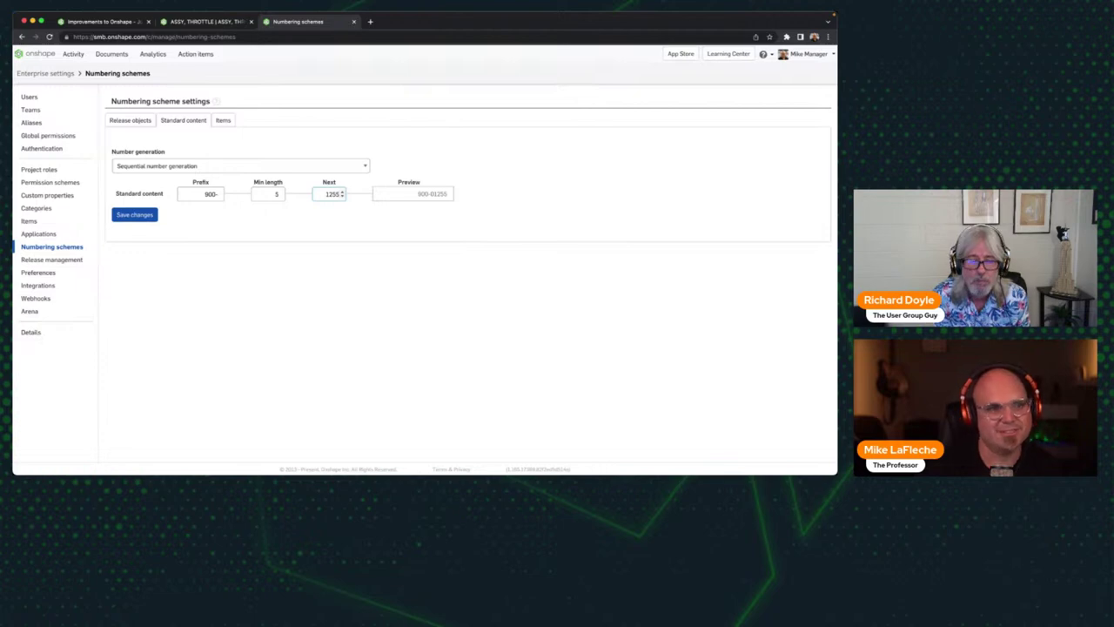
left_click(342, 190)
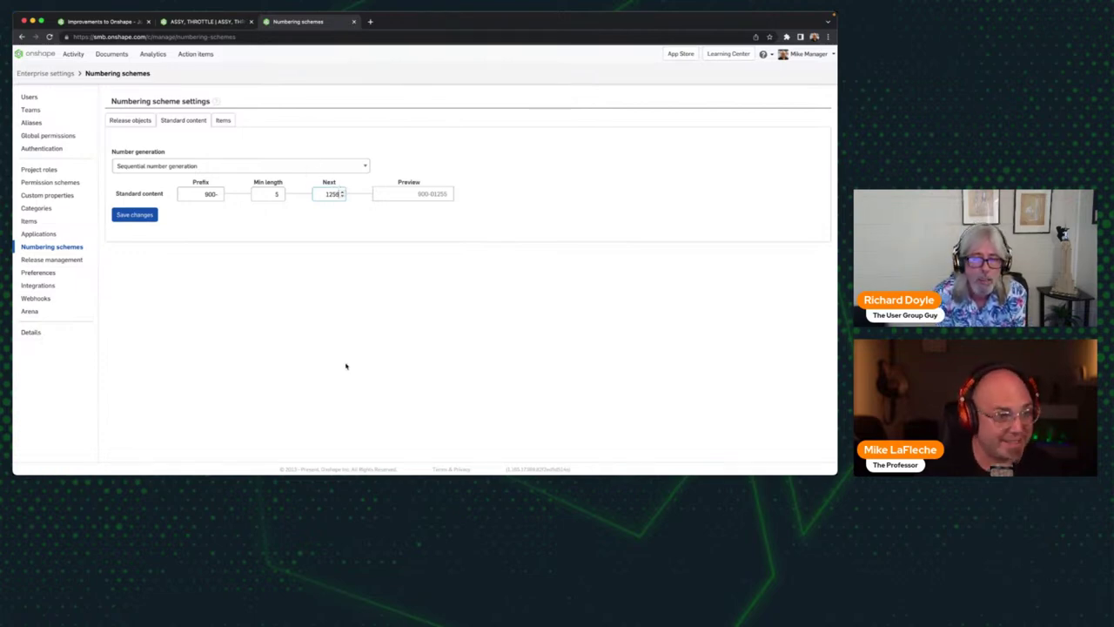
left_click(134, 214)
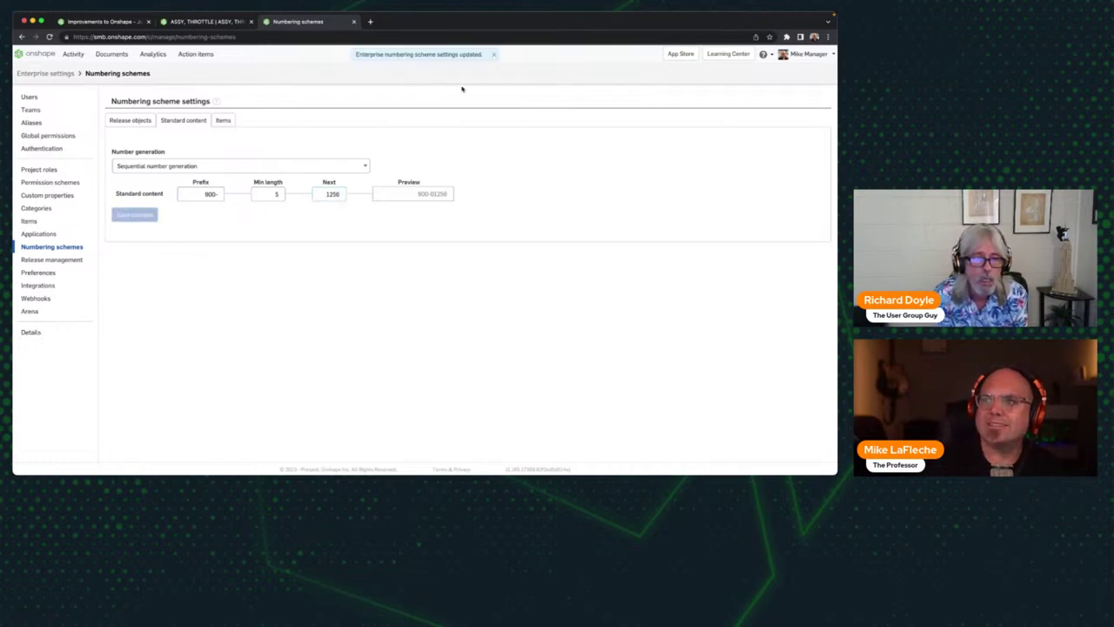
left_click(492, 54)
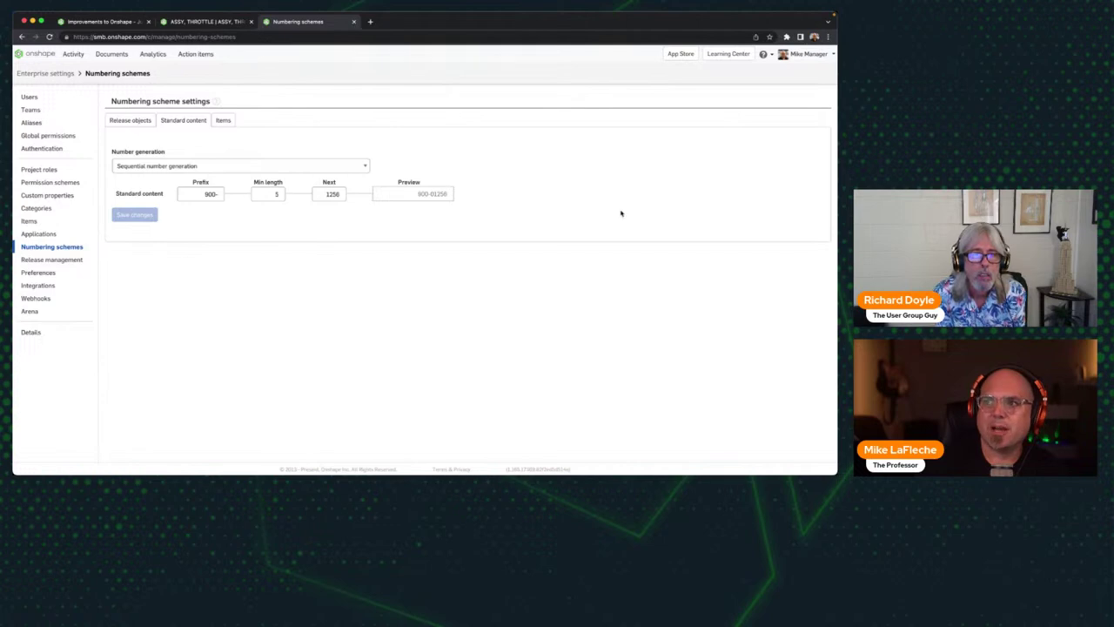
Step: Return to the throttle assembly and reload the document to refresh its bill of materials
left_click(176, 23)
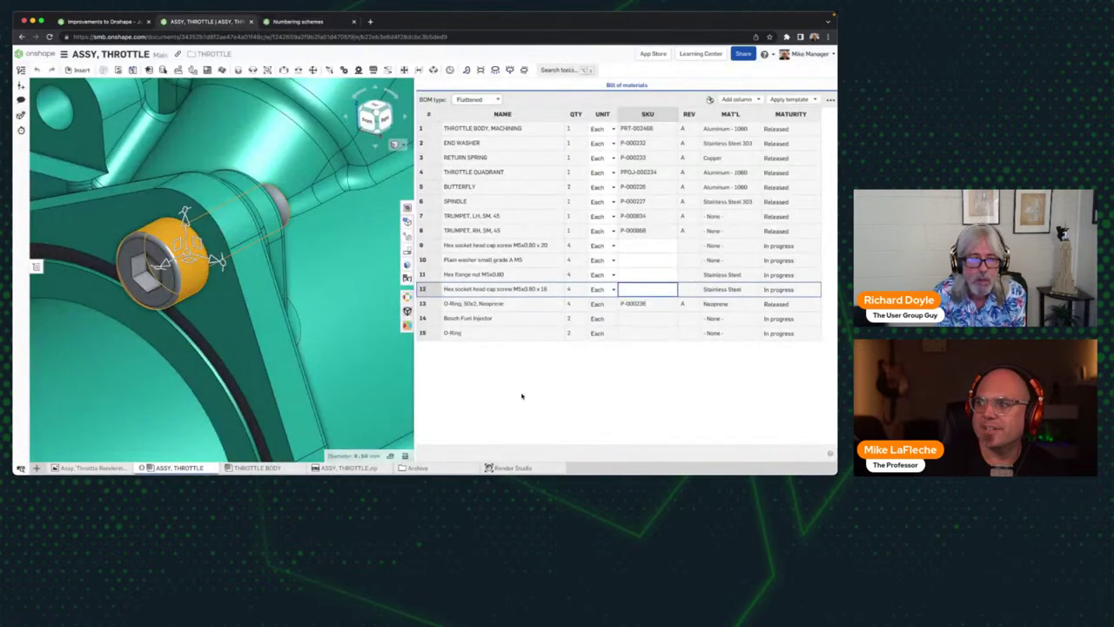
scroll(403, 241, "down", 2)
left_click(406, 207)
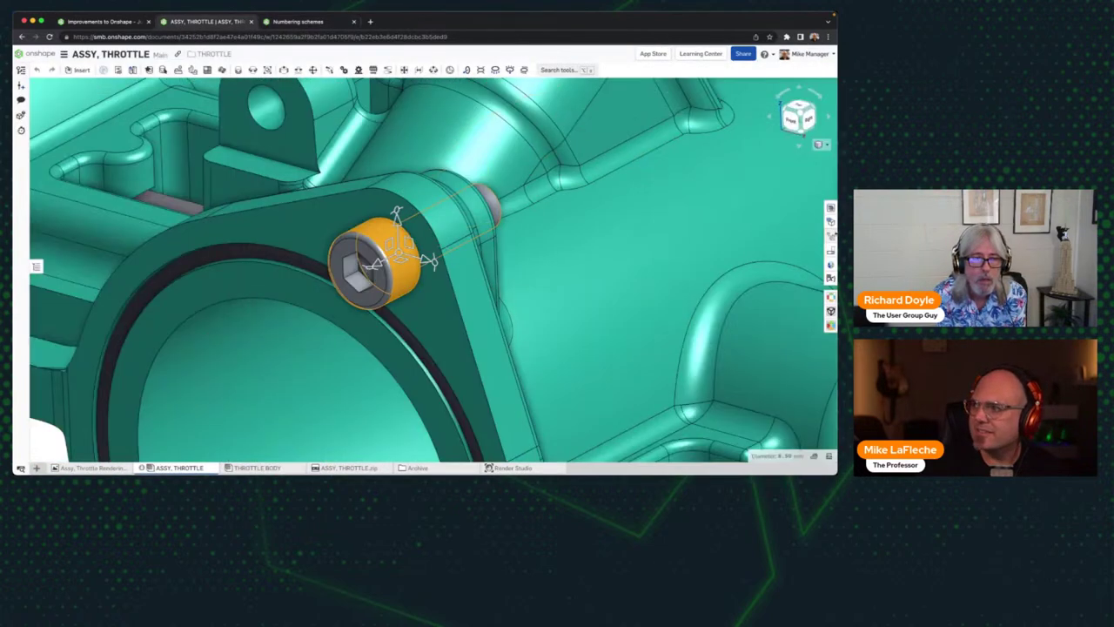
left_click(830, 207)
left_click(636, 289)
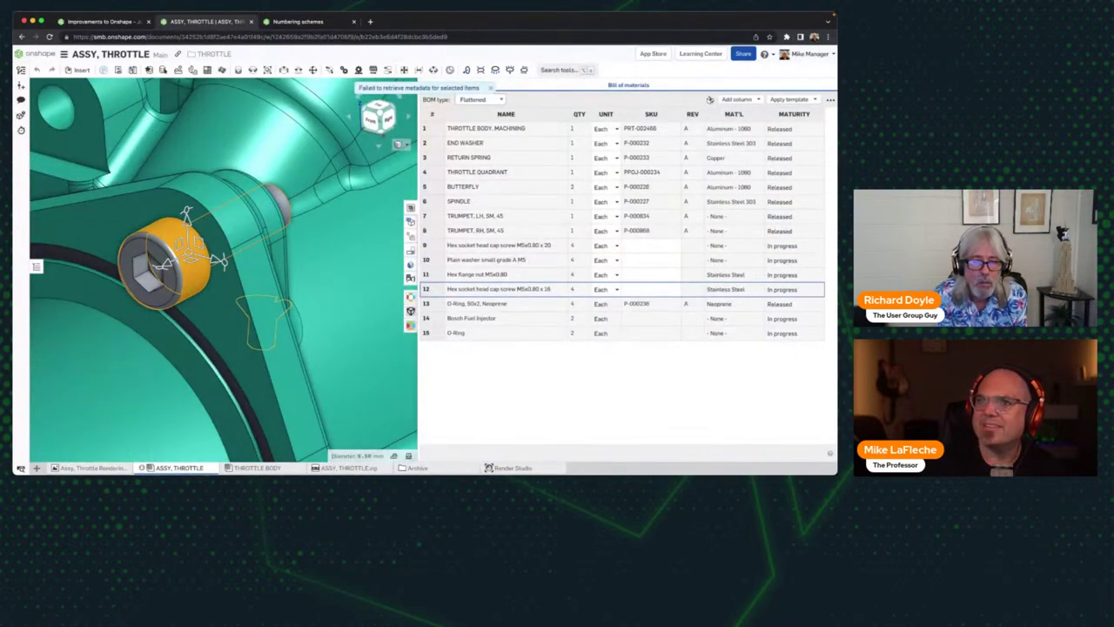
left_click(49, 37)
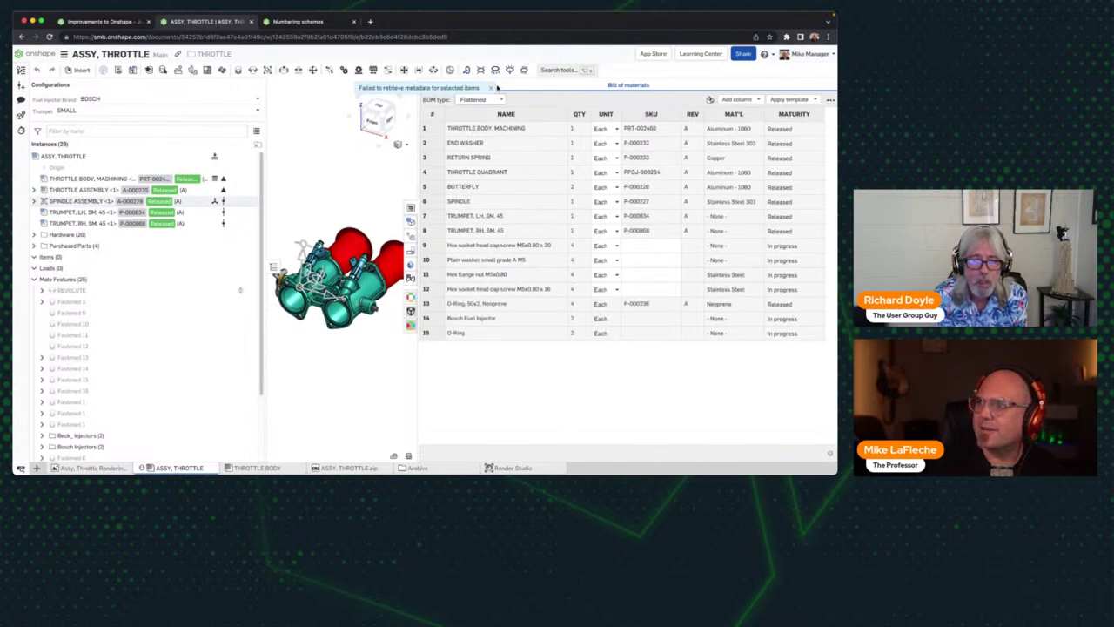
Step: Generate the next part numbers as SKUs for the cap screws, plain washer and flange nut in BOM rows 9 to 12
right_click(637, 253)
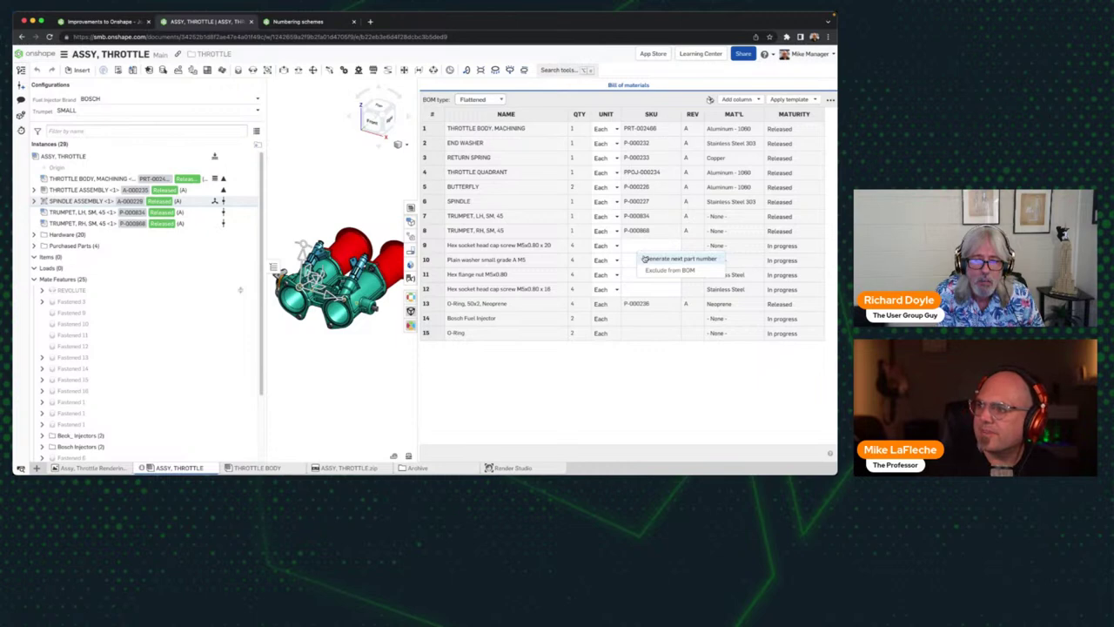
left_click(645, 258)
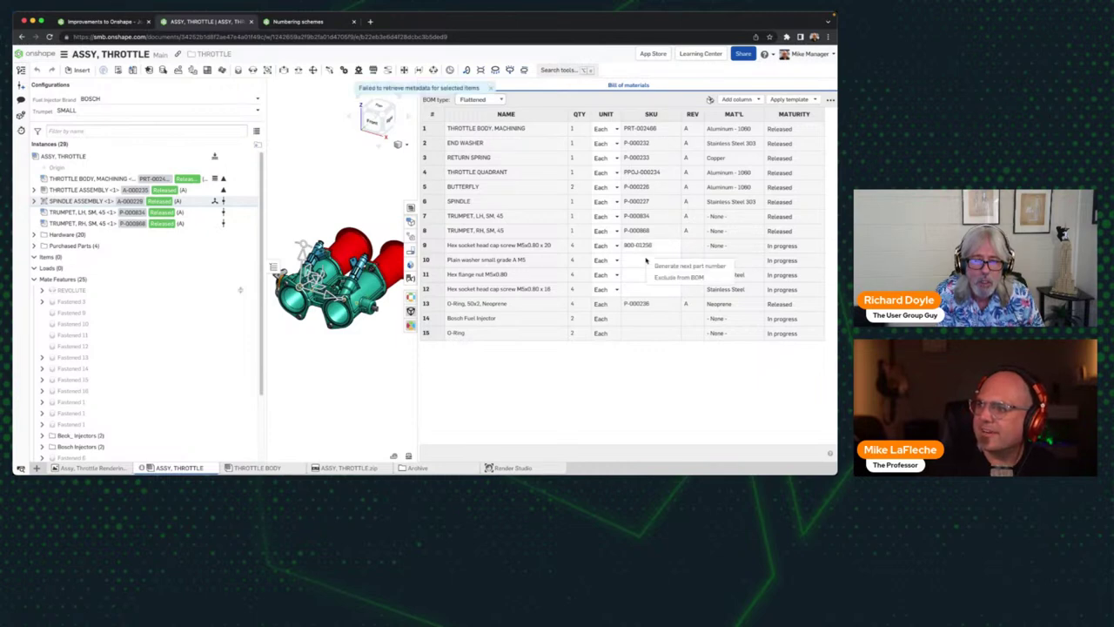
right_click(652, 115)
left_click(666, 123)
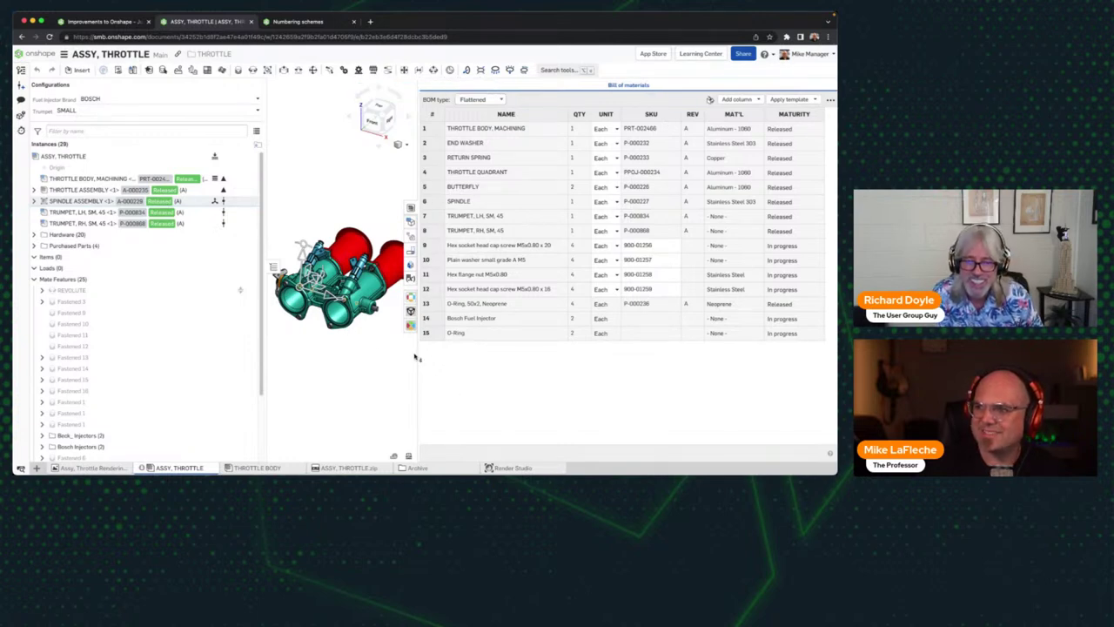
Step: Open a release candidate for ASSY, THROTTLE using the Onshape default release workflow, review its items, and close it without releasing
left_click_drag(418, 357, 491, 356)
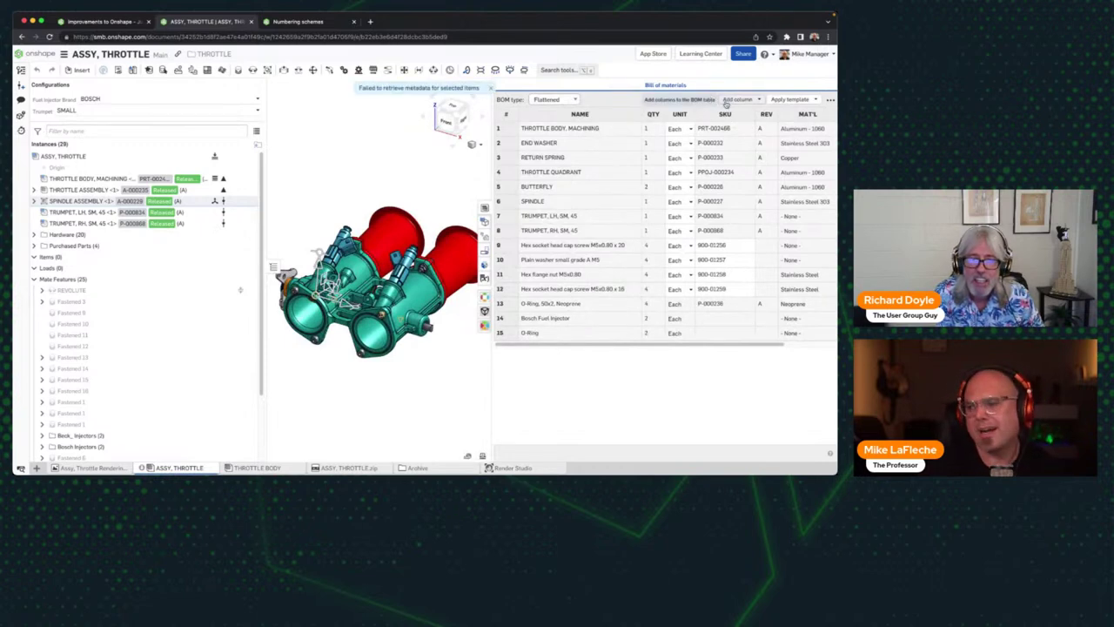
right_click(154, 467)
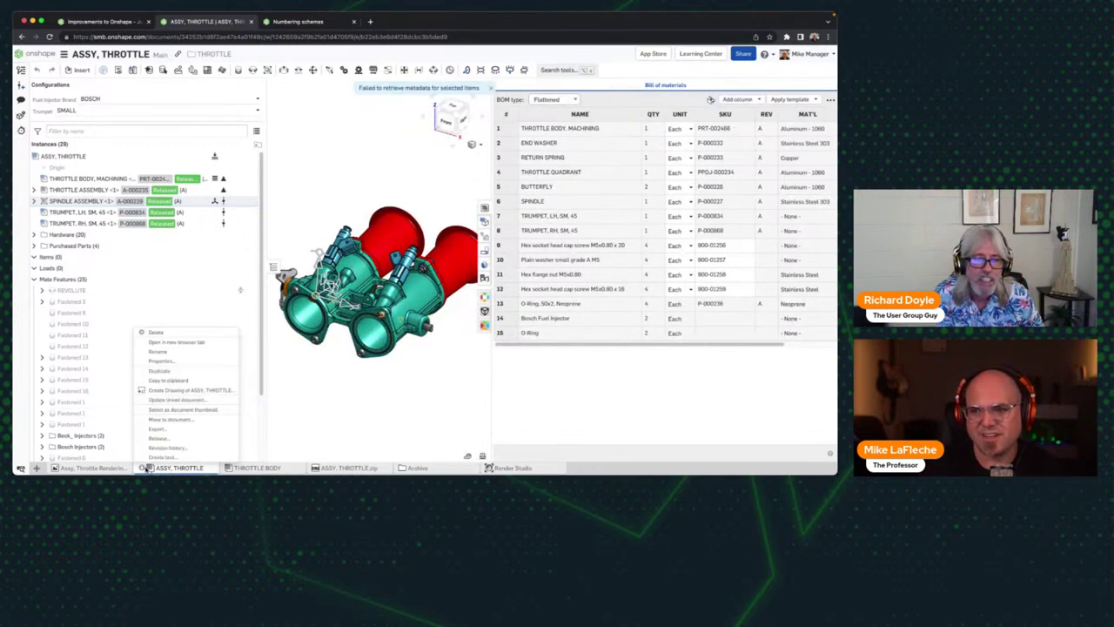
left_click(159, 438)
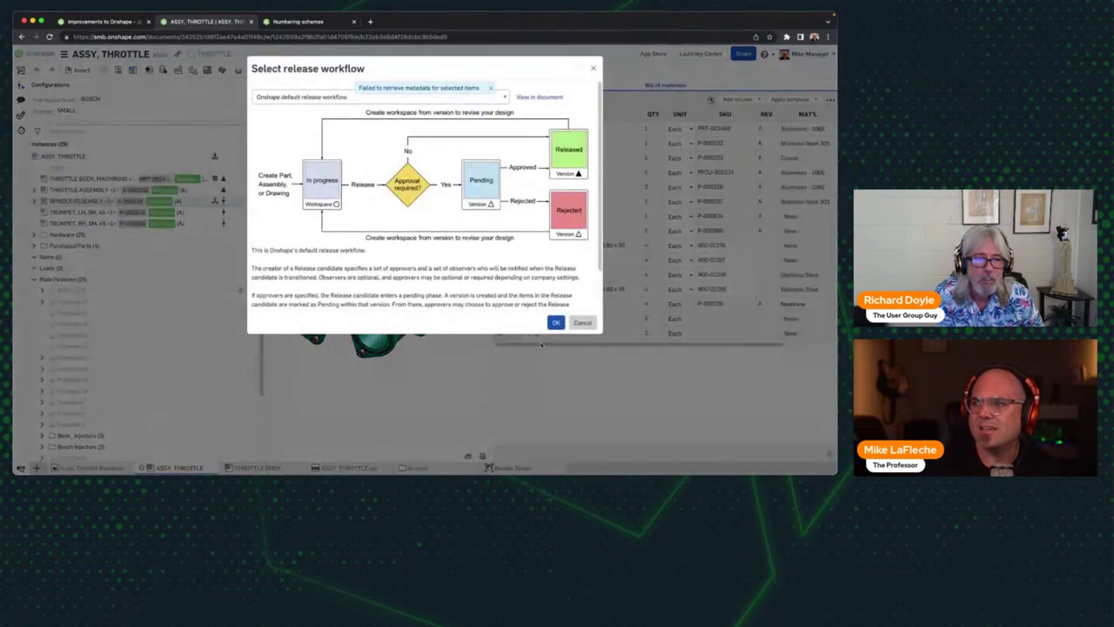
left_click(555, 323)
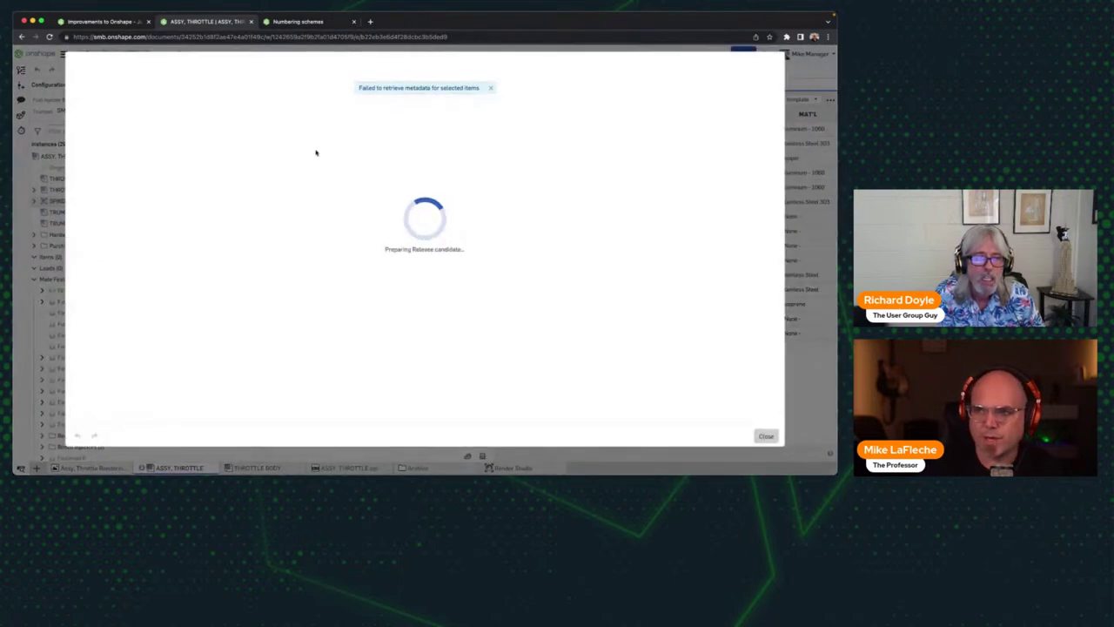
left_click(490, 88)
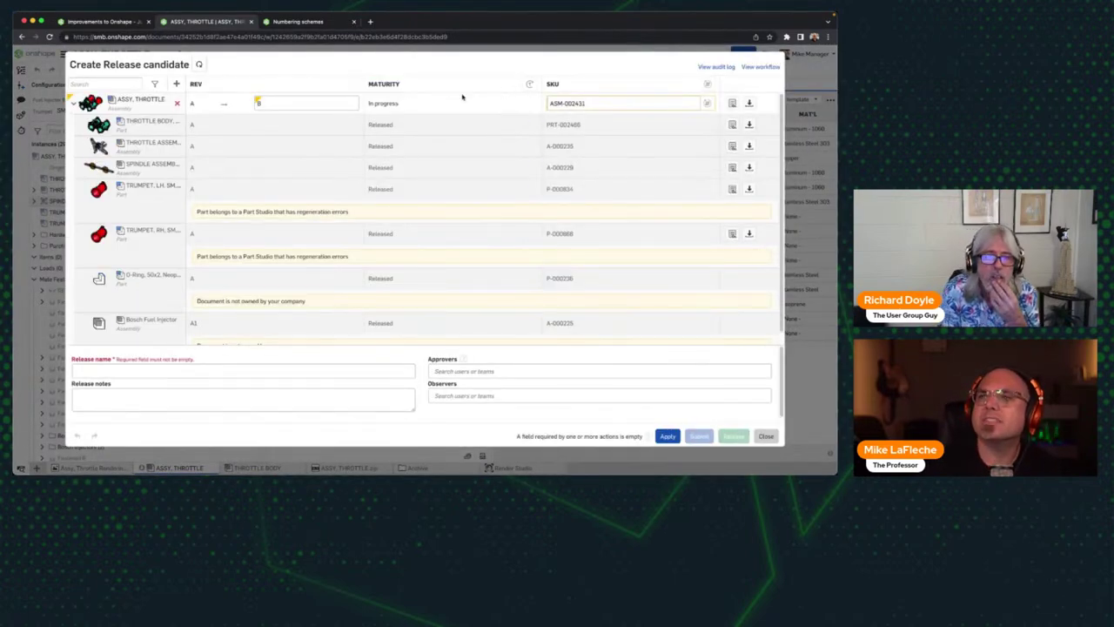
scroll(233, 198, "down", 1)
scroll(154, 225, "up", 1)
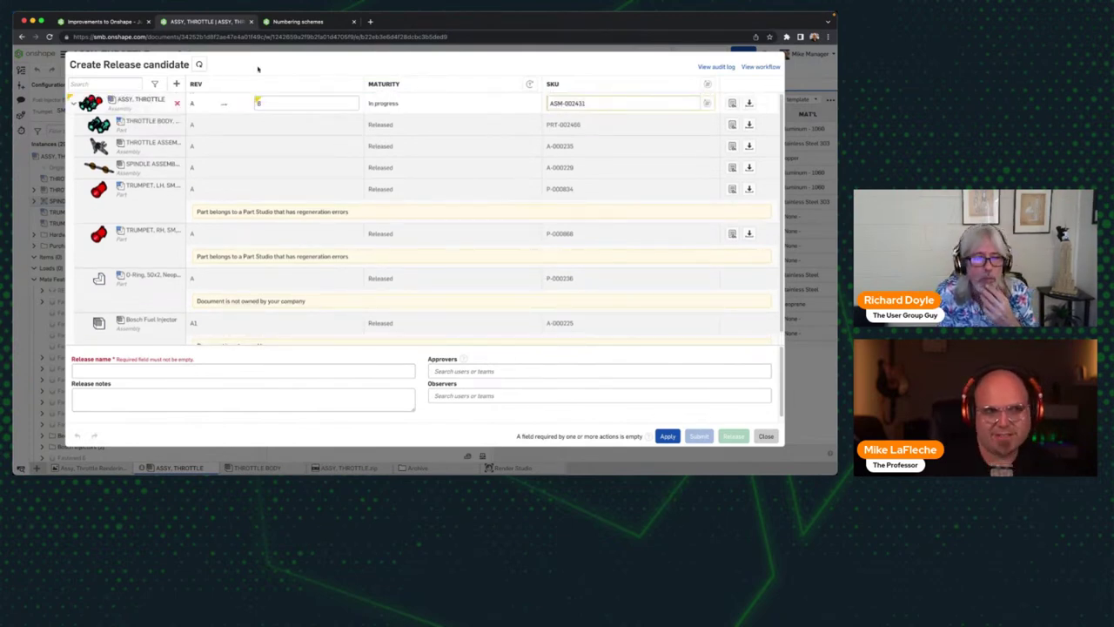
left_click(766, 436)
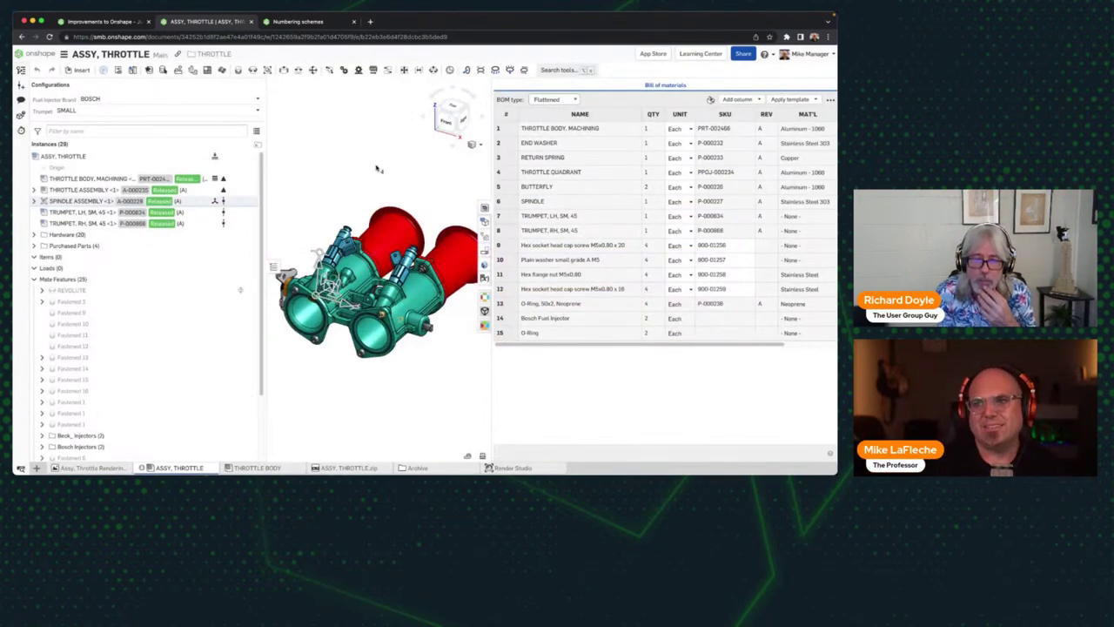
Step: Switch to the Onshape improvements forum page, play the Standard Content Metadata video full screen, pause it, and exit full screen
left_click_drag(263, 140, 201, 142)
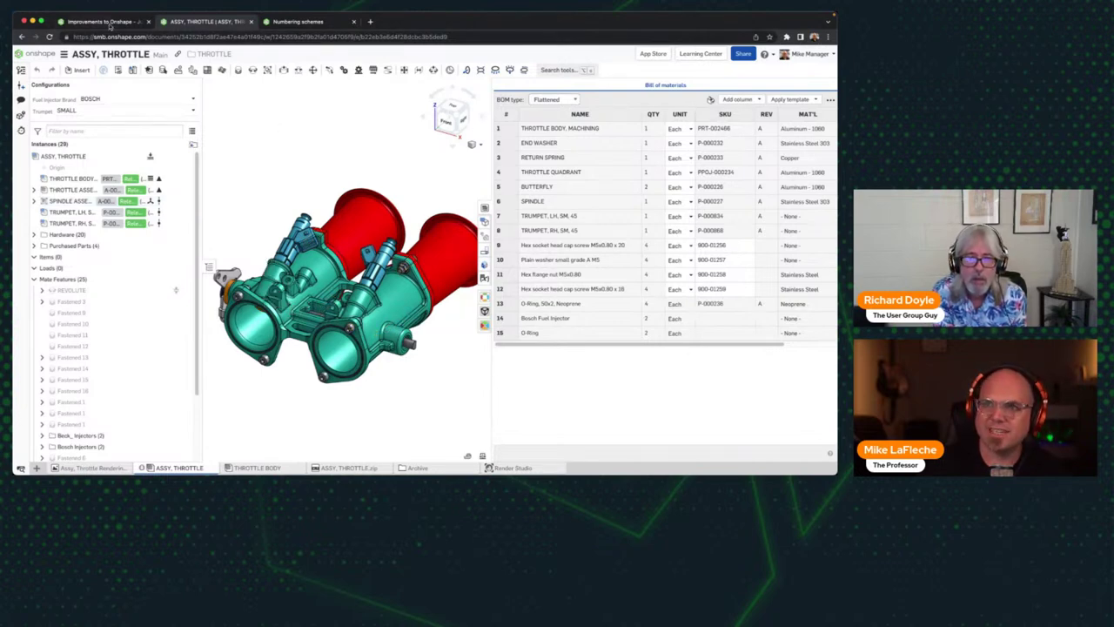
left_click(103, 21)
left_click(317, 199)
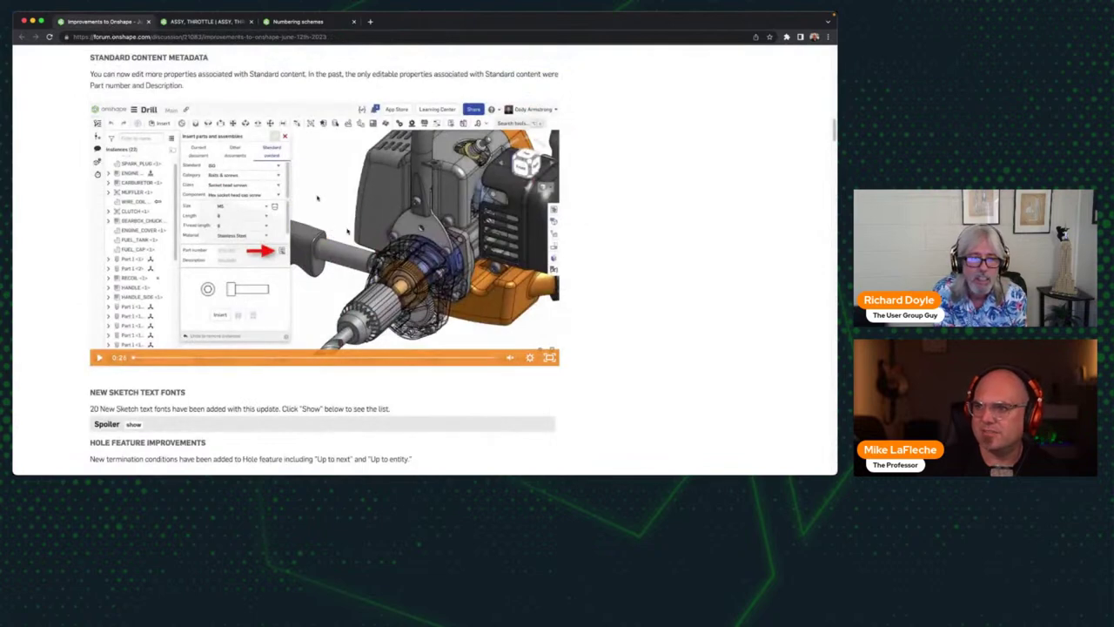
double_click(318, 199)
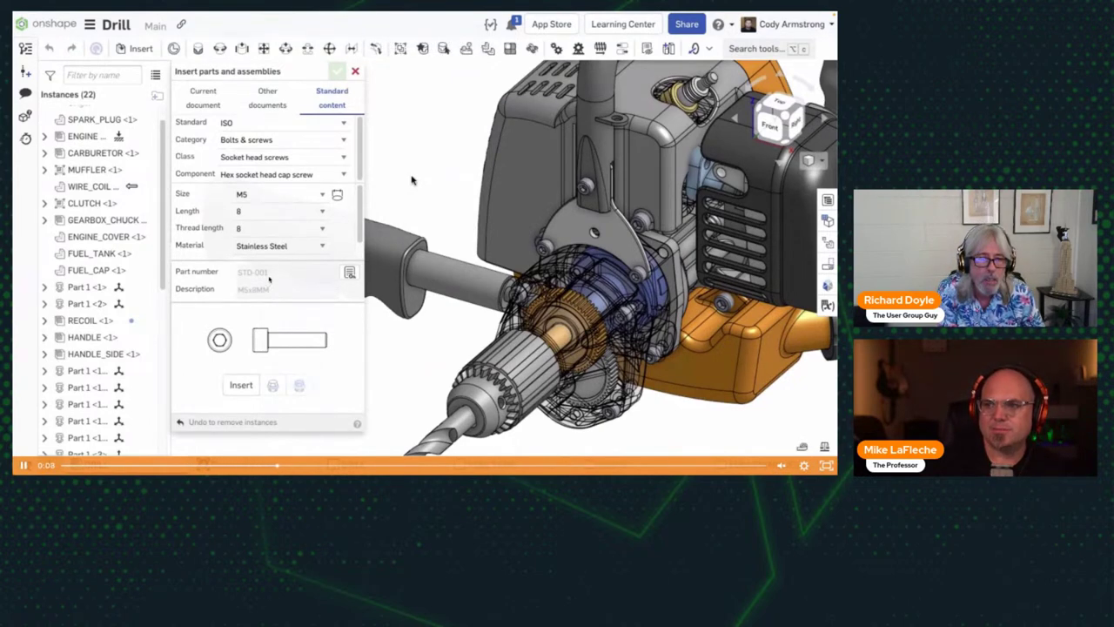
key("space")
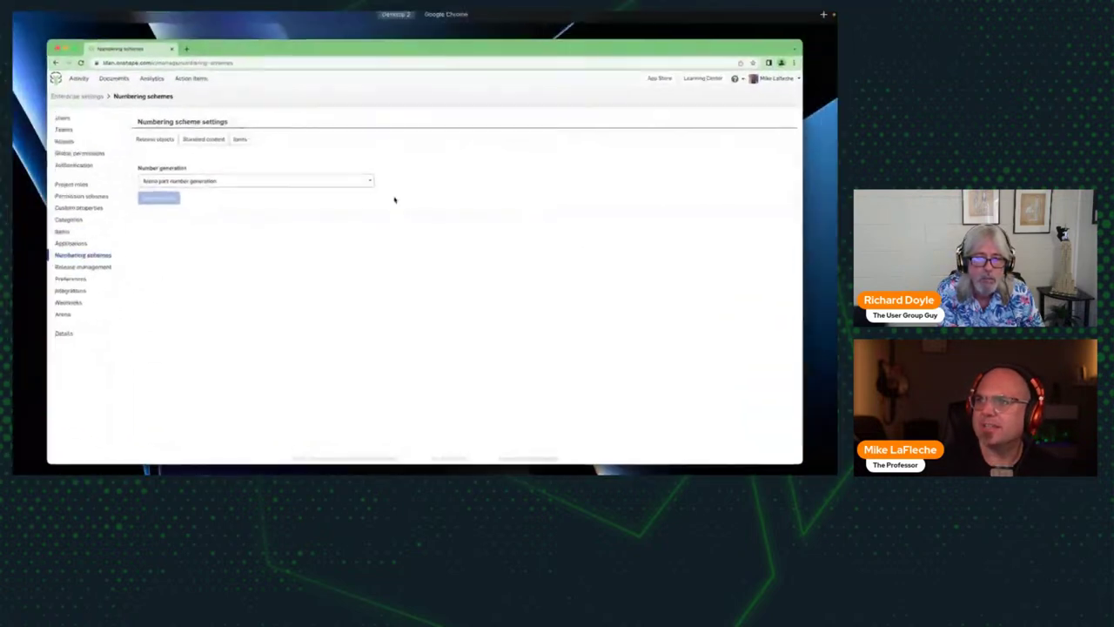
key("Escape")
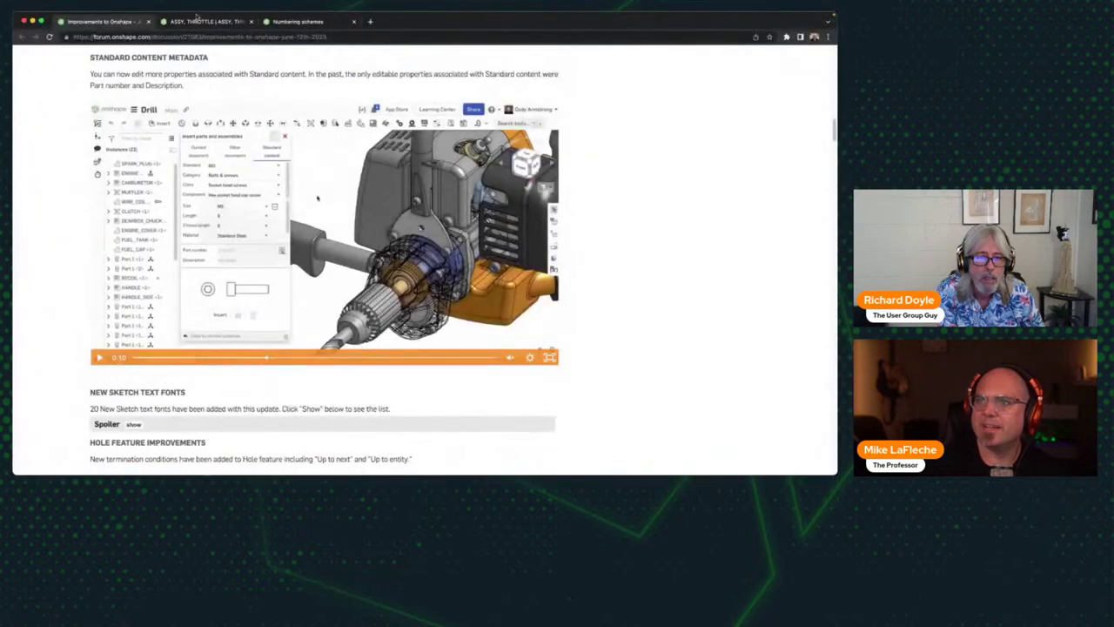
Step: Return to the throttle assembly and start inserting a part from the standard content library, moving the dialog clear of the model
left_click(200, 21)
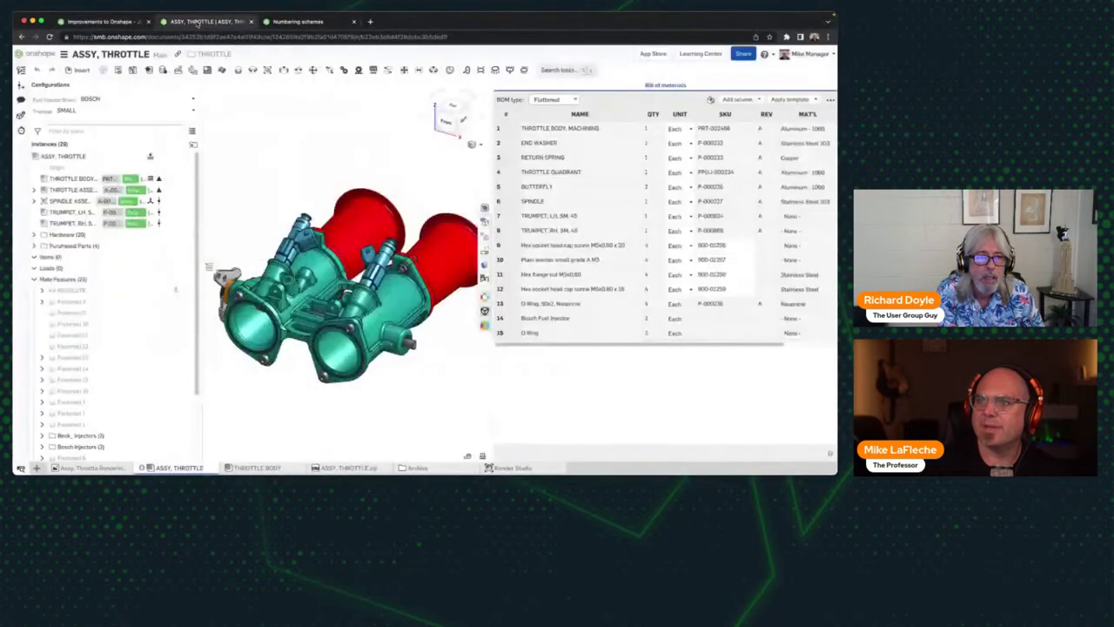
left_click(593, 247)
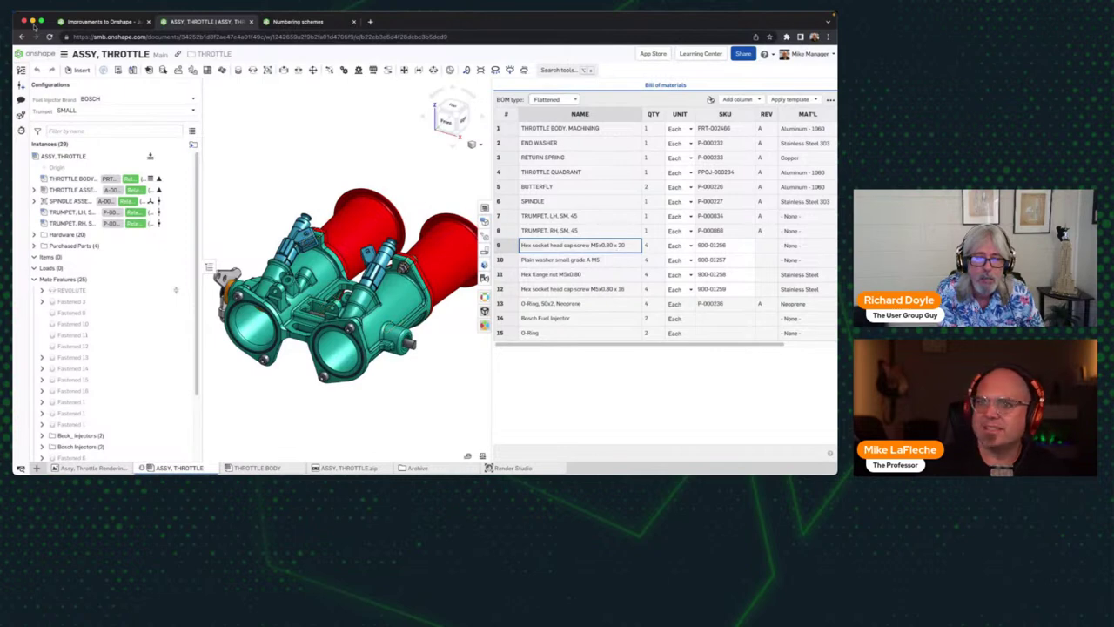
left_click(79, 70)
left_click(349, 102)
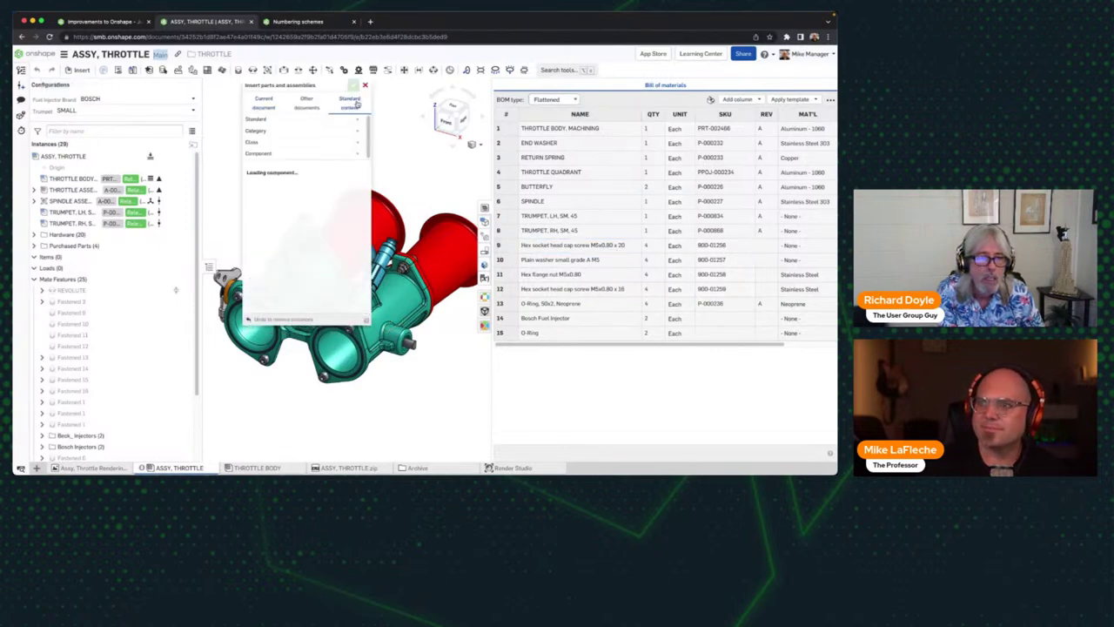
left_click_drag(310, 85, 152, 106)
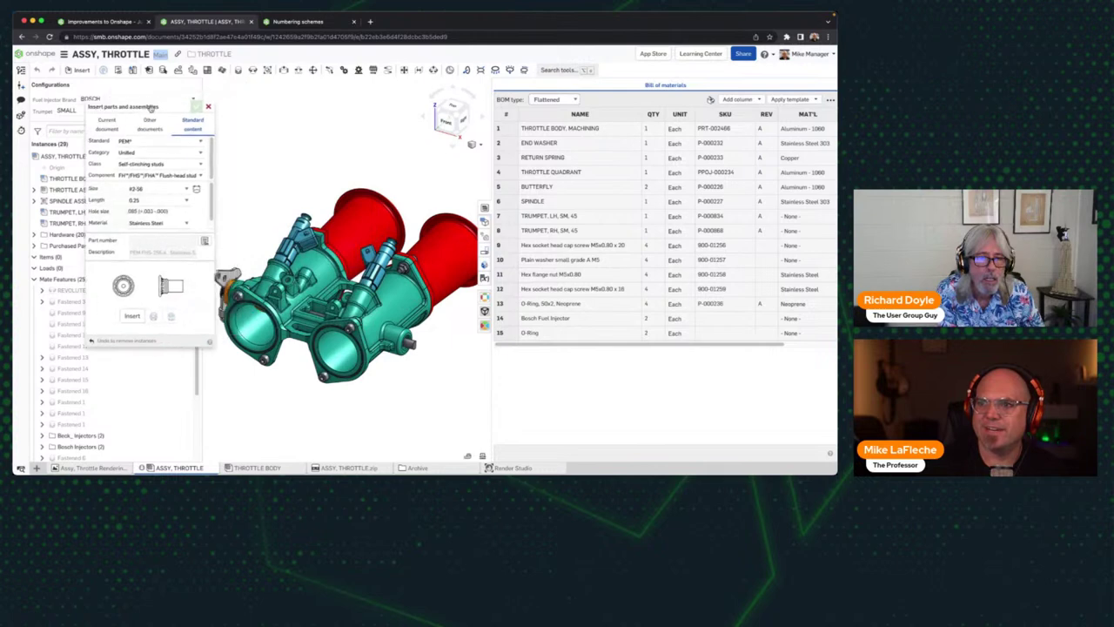
Step: Choose the ISO standard, Bolts & screws category, Socket head screws class and Hex socket head cap screw ISO 4762 component
left_click(161, 140)
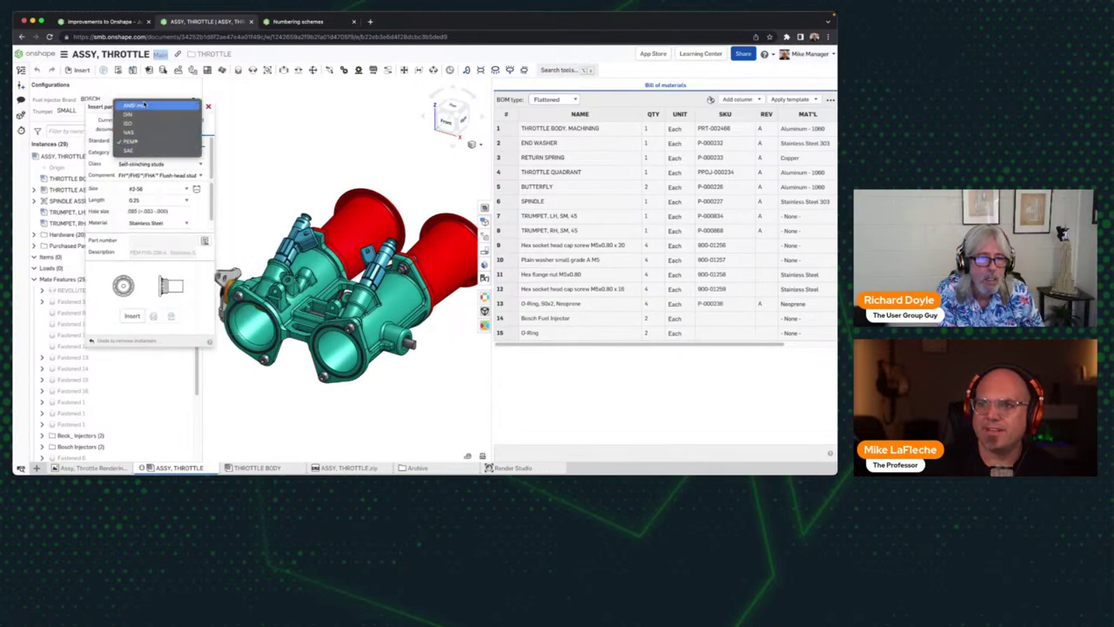
left_click(142, 114)
left_click(144, 153)
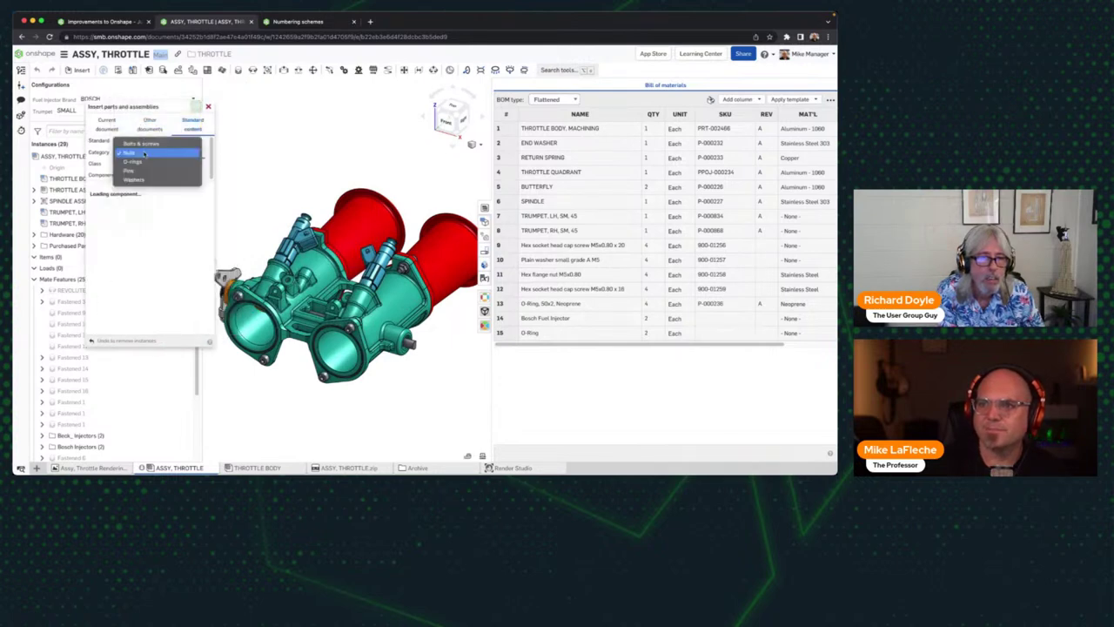
left_click(140, 143)
left_click(144, 164)
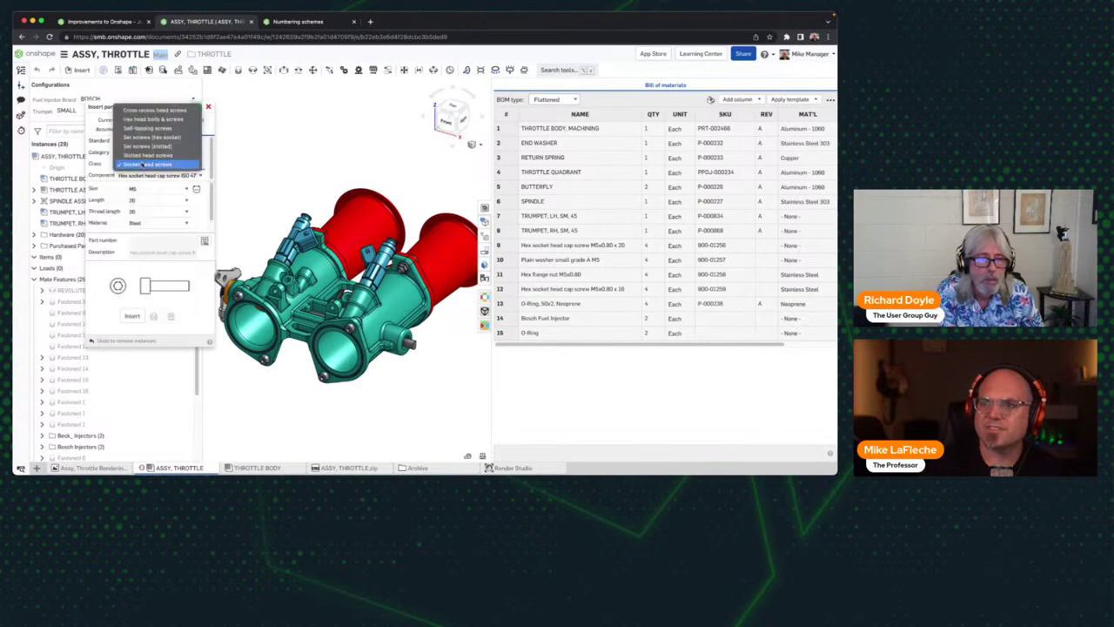
left_click(144, 164)
left_click(148, 174)
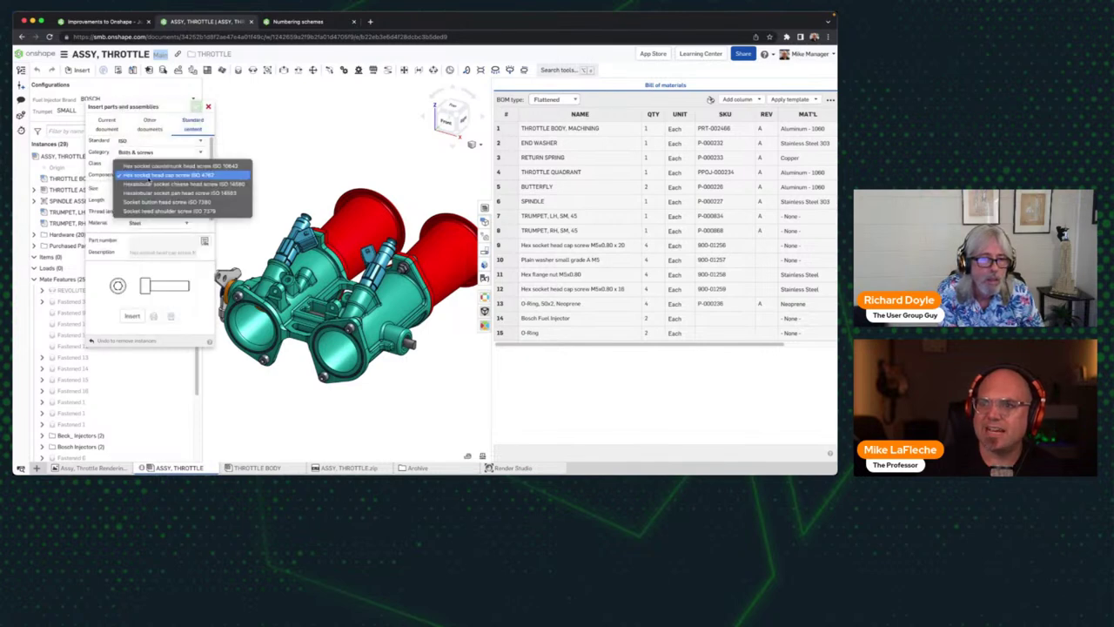
left_click(150, 176)
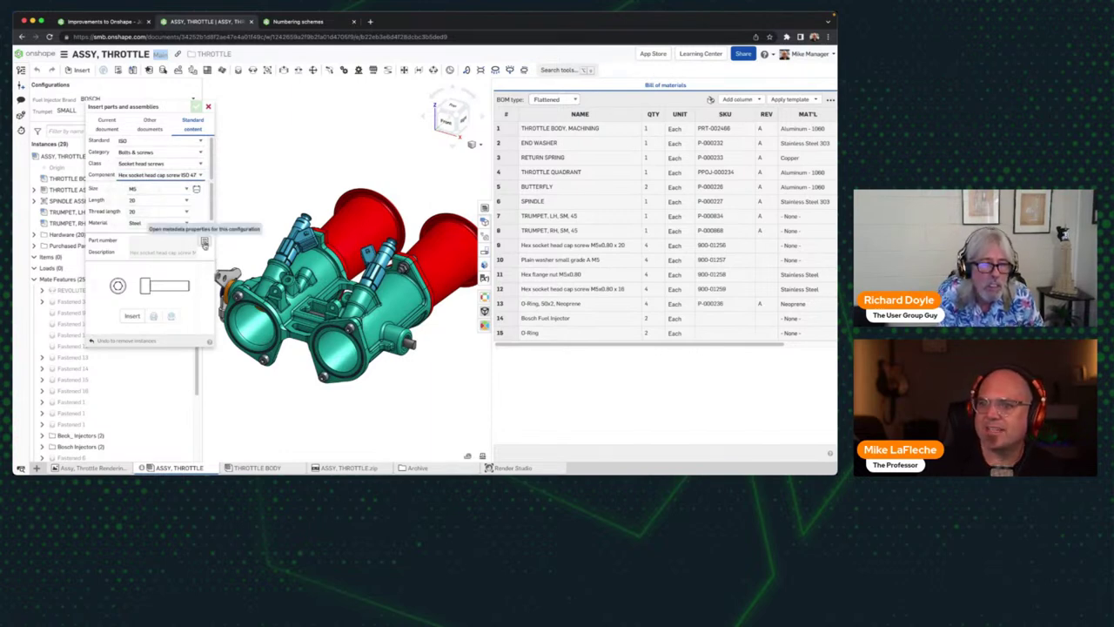
Step: Open the metadata properties of the M5x0.80 x 20 cap screw and review its description and category options, keeping the category Part
left_click(205, 243)
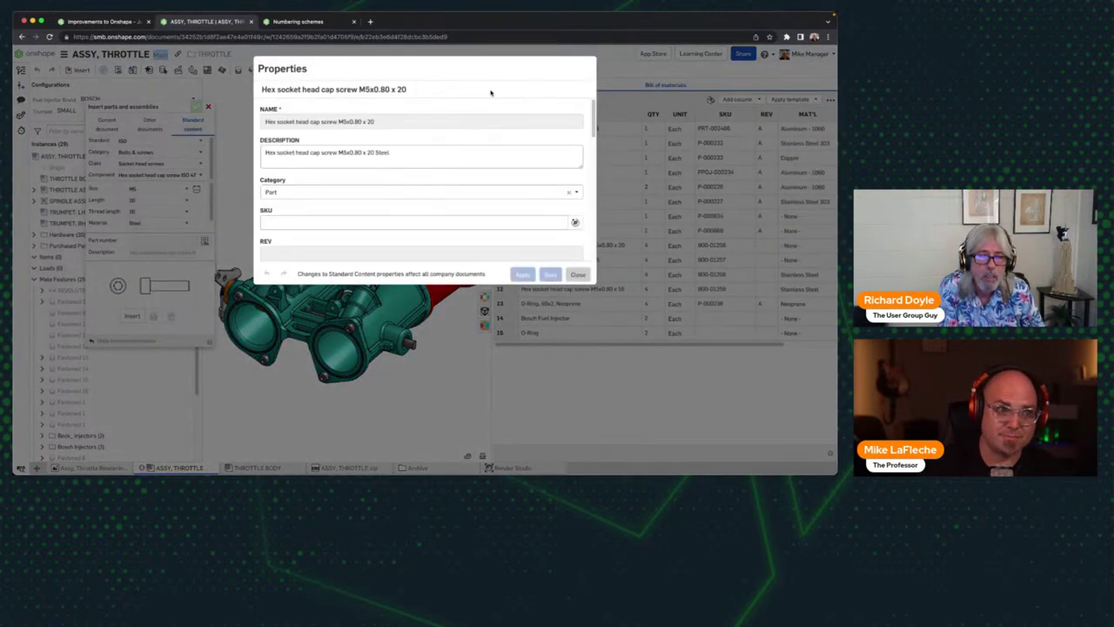
left_click(416, 153)
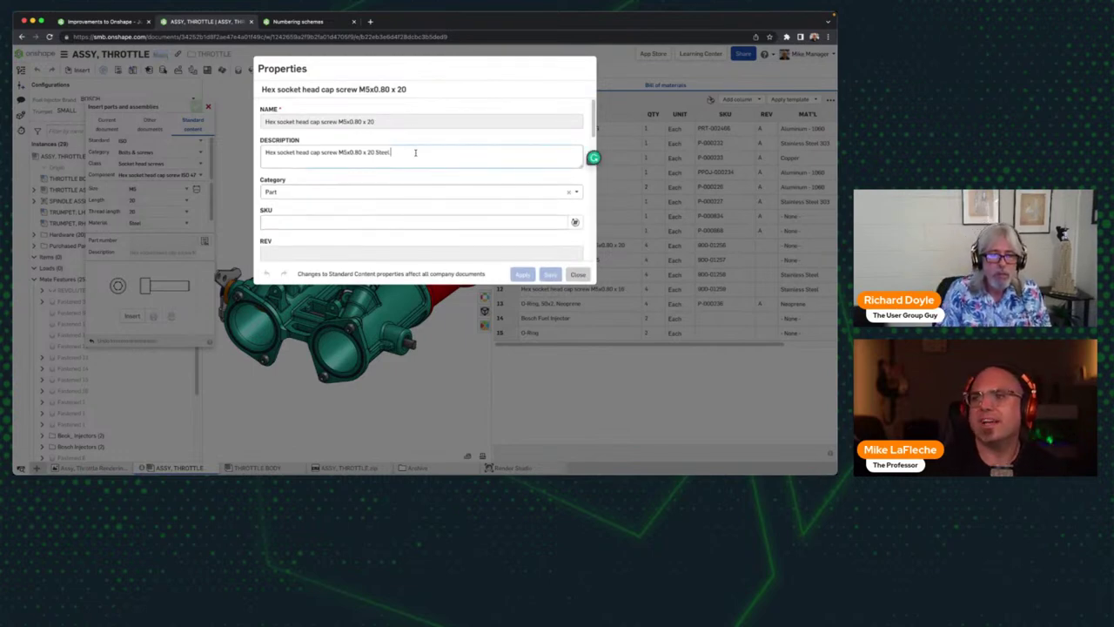
left_click(322, 190)
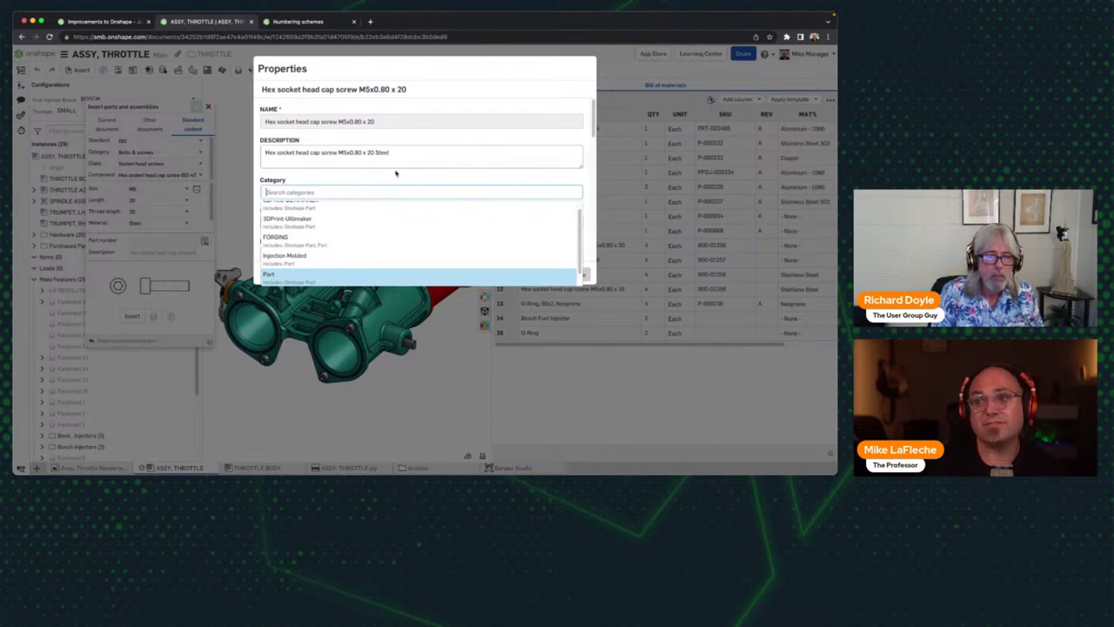
scroll(383, 261, "down", 1)
scroll(383, 257, "up", 2)
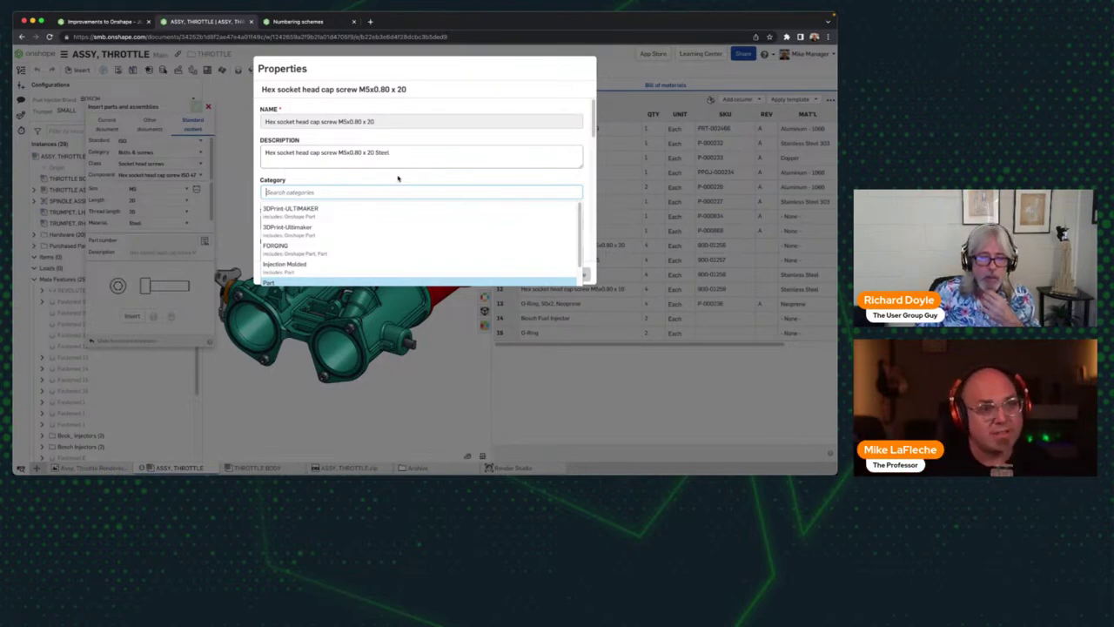
key("Return")
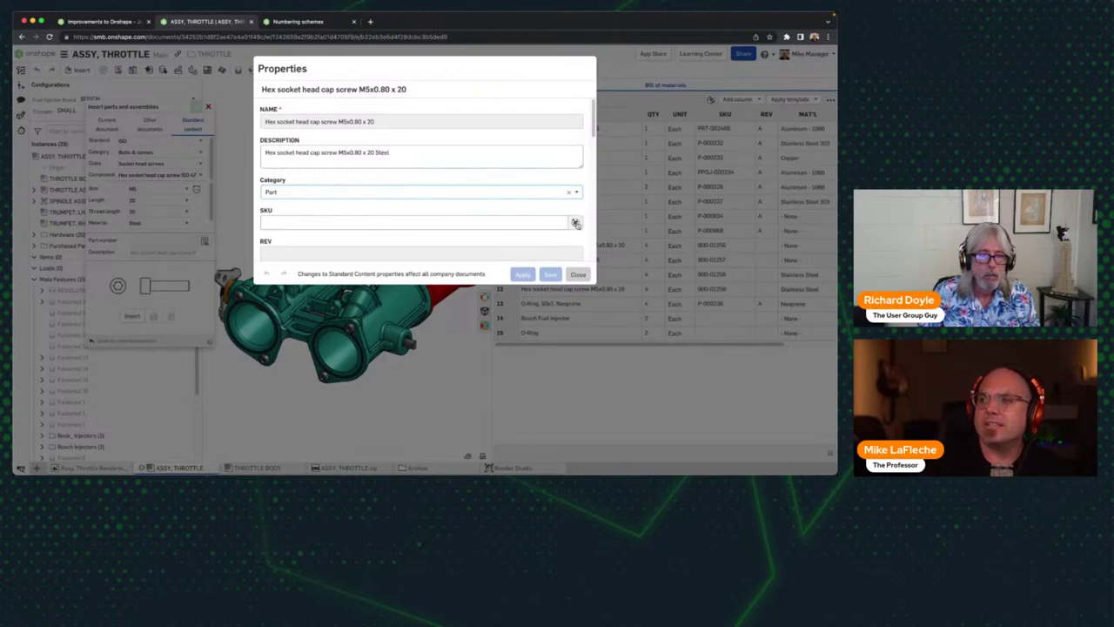
Step: Generate the next sequential number as the SKU of the M5x0.80 x 20 cap screw
double_click(266, 211)
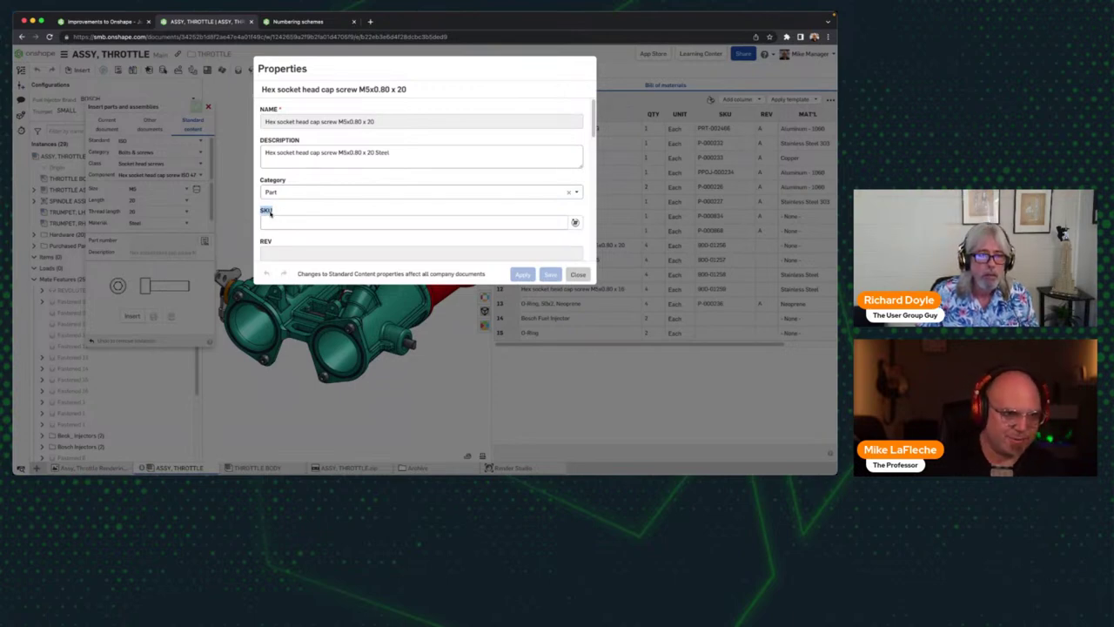
left_click(358, 224)
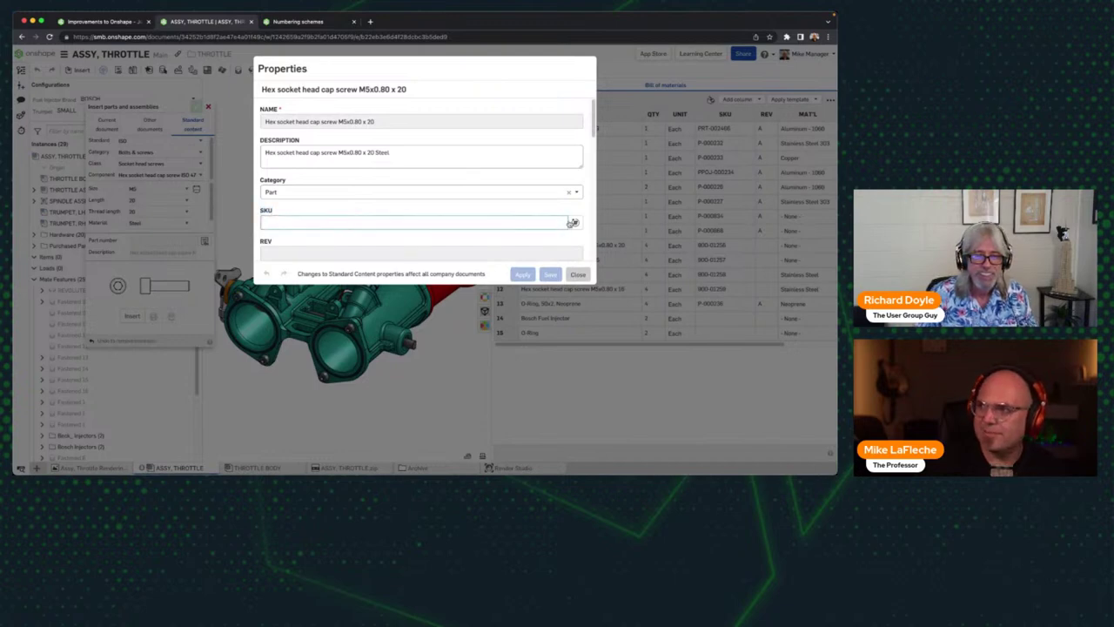
left_click(573, 223)
left_click(298, 223)
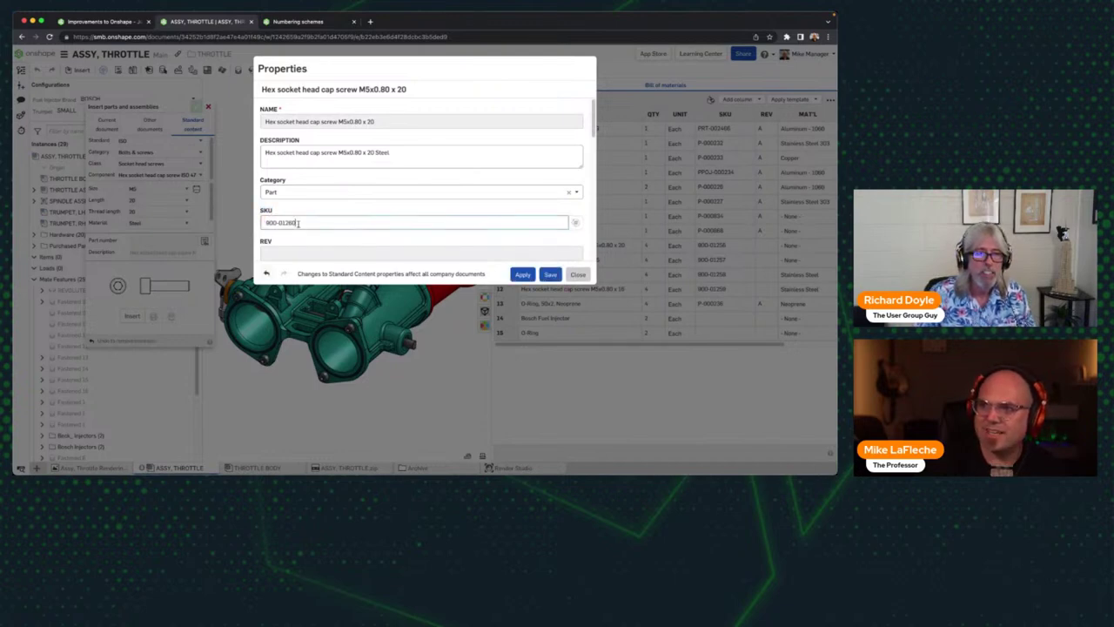
Step: Set the supplier of the M5x0.80 x 20 cap screw to McMaster Carr
scroll(459, 150, "down", 3)
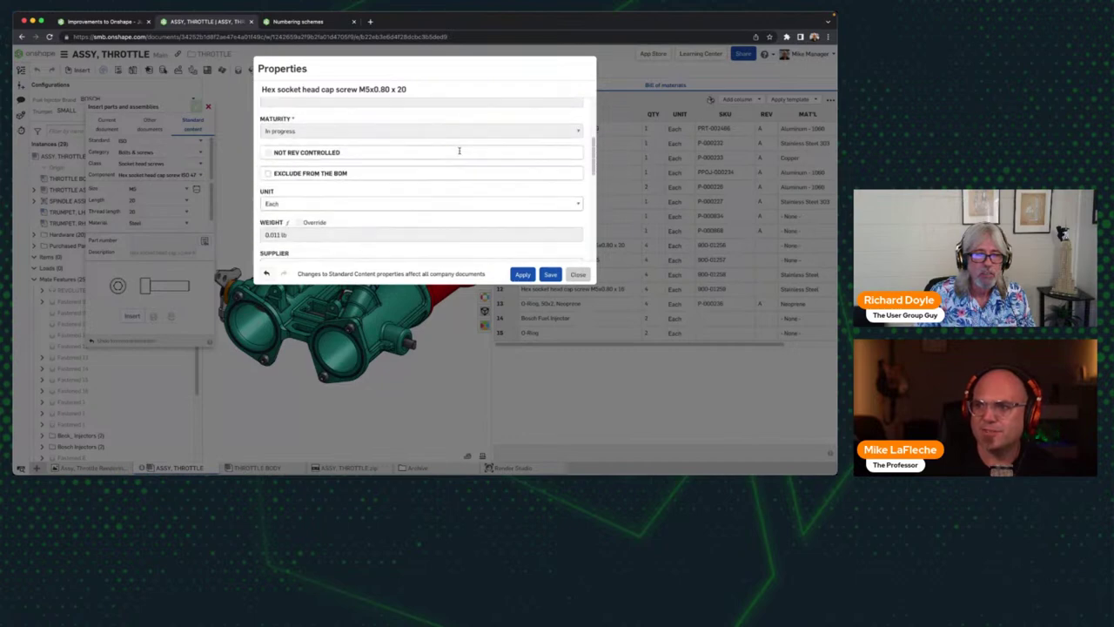
scroll(460, 153, "down", 1)
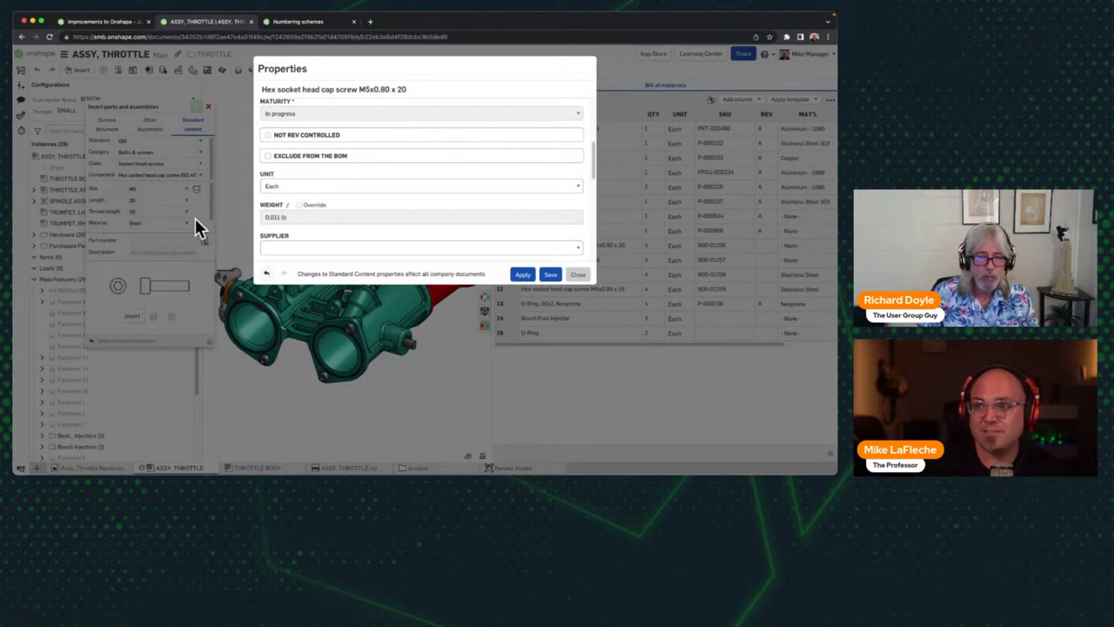
scroll(437, 207, "down", 3)
scroll(436, 205, "down", 2)
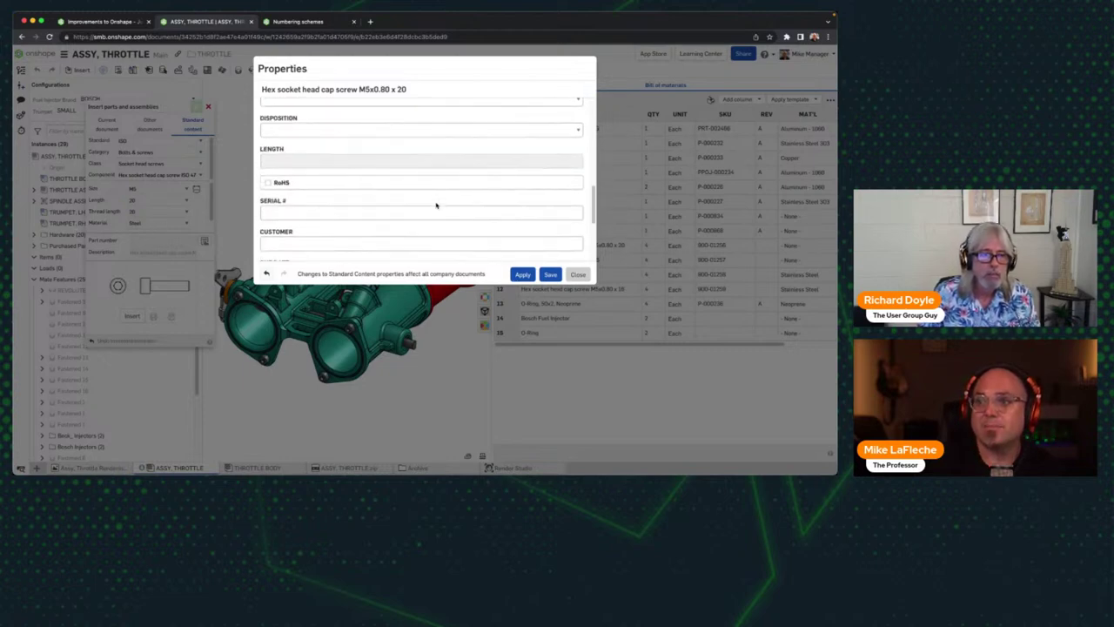
scroll(435, 203, "up", 4)
left_click(354, 192)
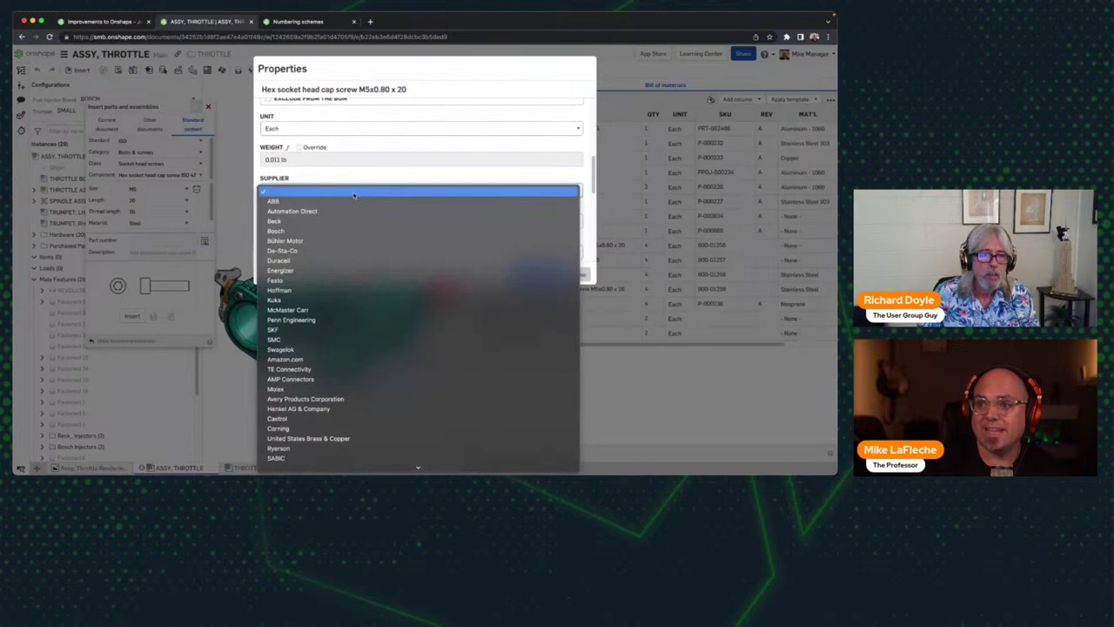
left_click(322, 311)
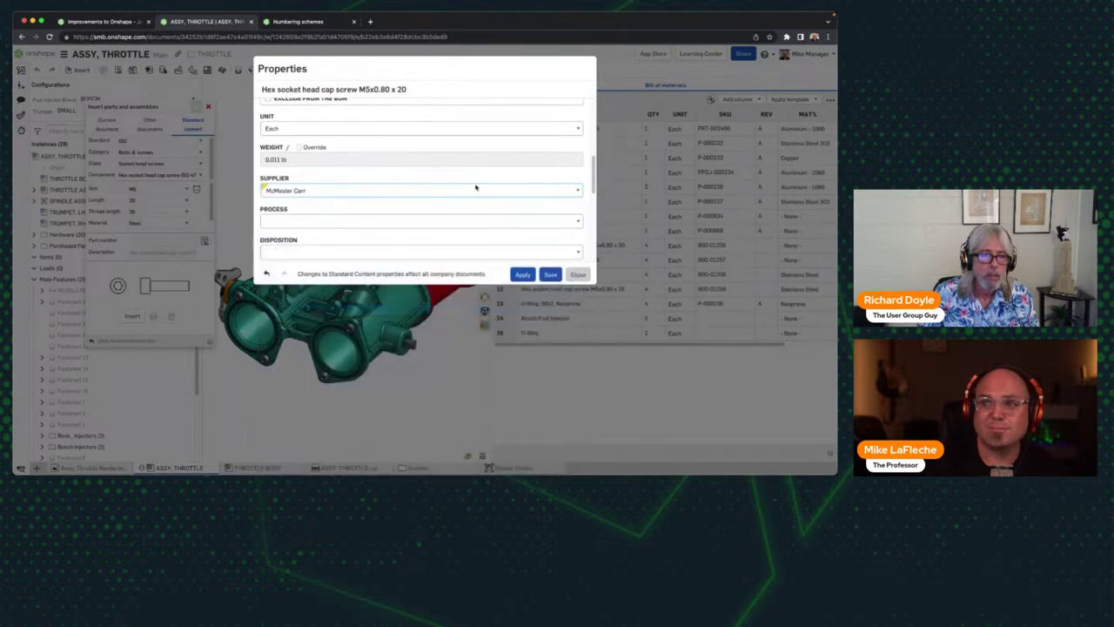
Step: Set the cap screw's process to Purchased, review its remaining properties and save the metadata
left_click(344, 221)
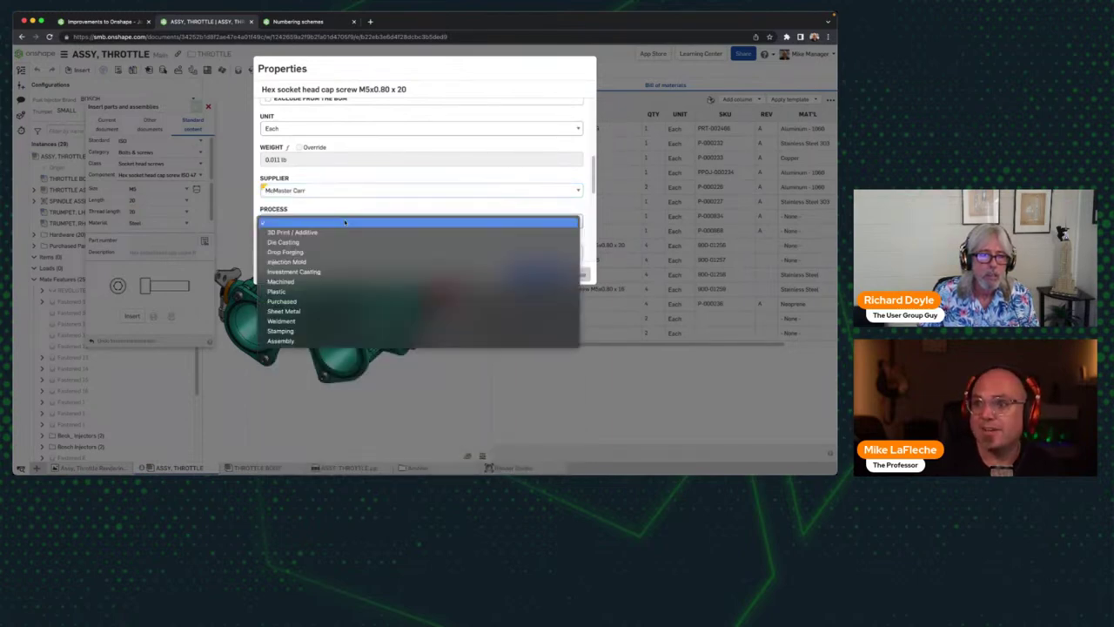
left_click(348, 302)
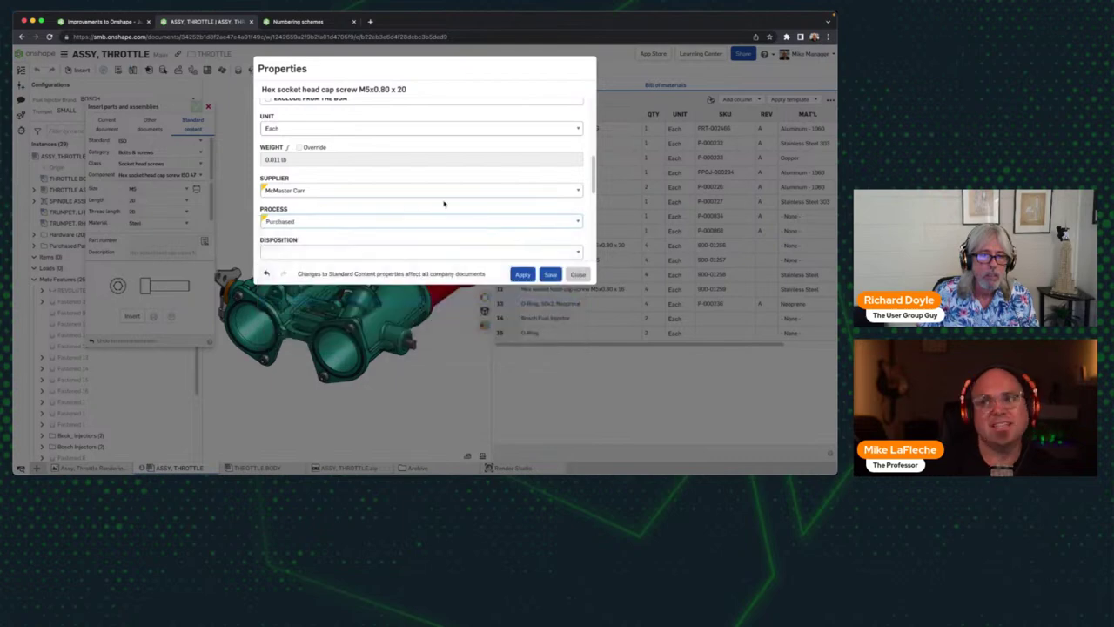
scroll(440, 202, "down", 2)
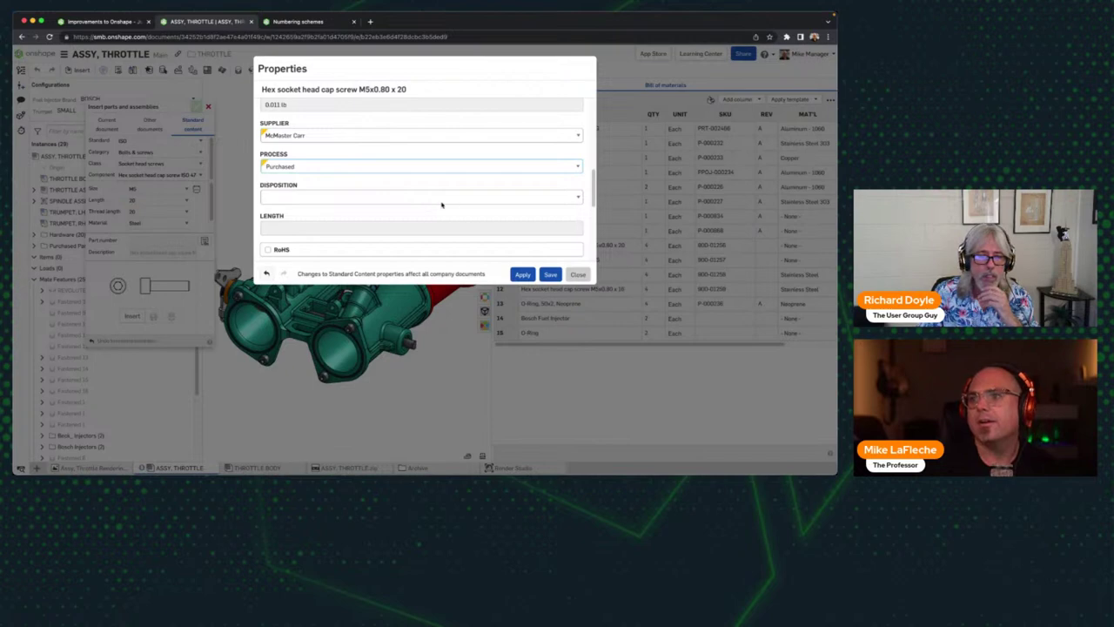
scroll(497, 212, "down", 2)
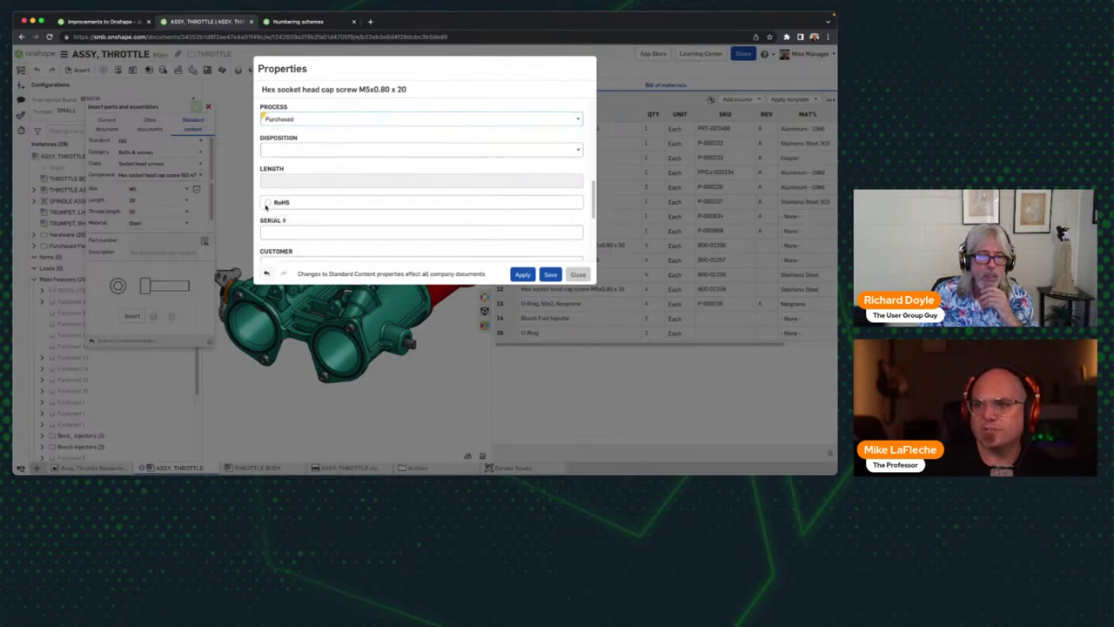
scroll(362, 204, "down", 3)
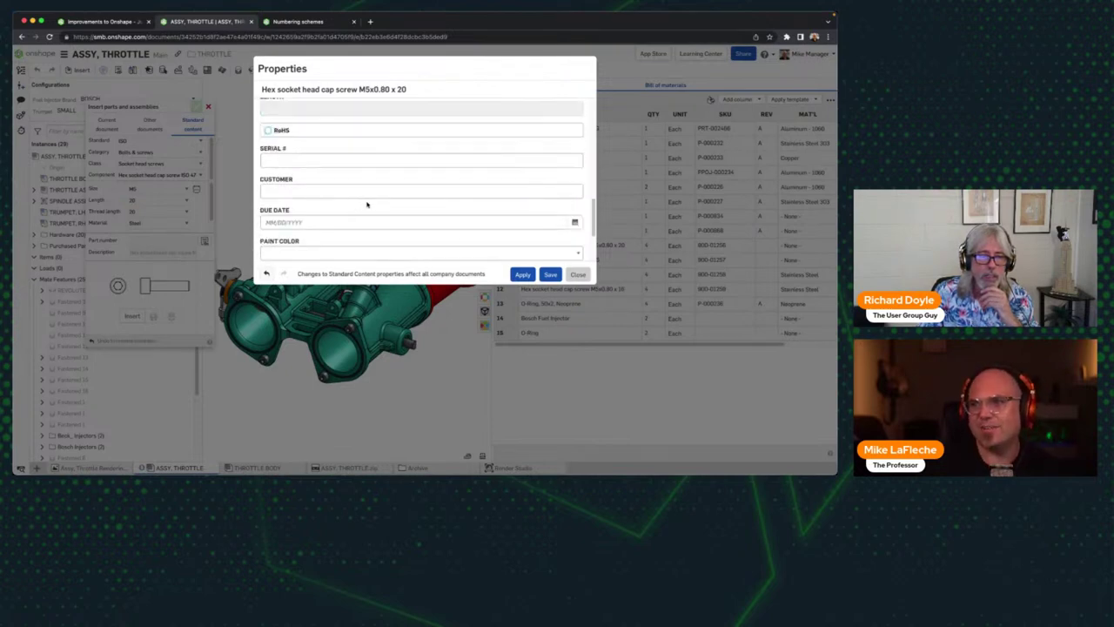
left_click(550, 274)
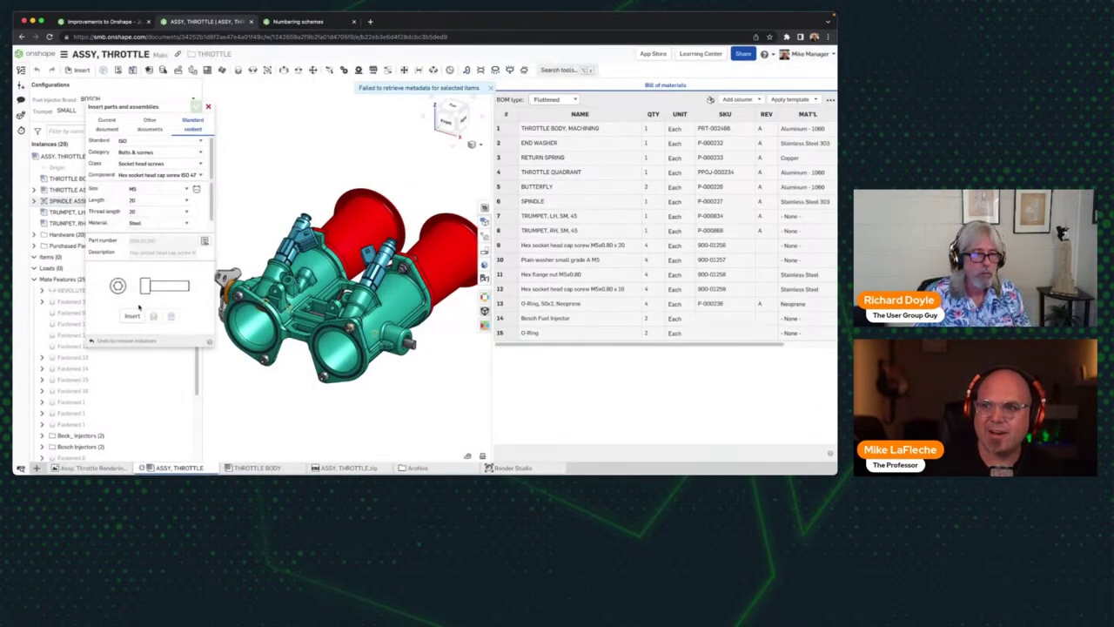
Step: Insert one M5x0.80 x 20 hex socket head cap screw in the empty space above the throttle model
left_click(131, 316)
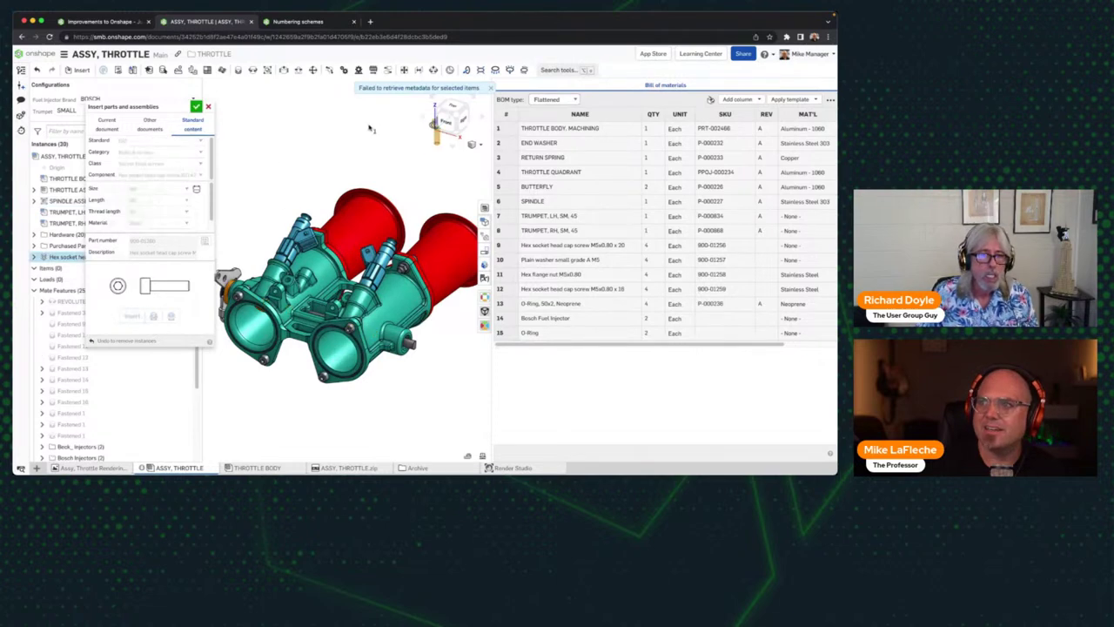
left_click(300, 157)
left_click(195, 106)
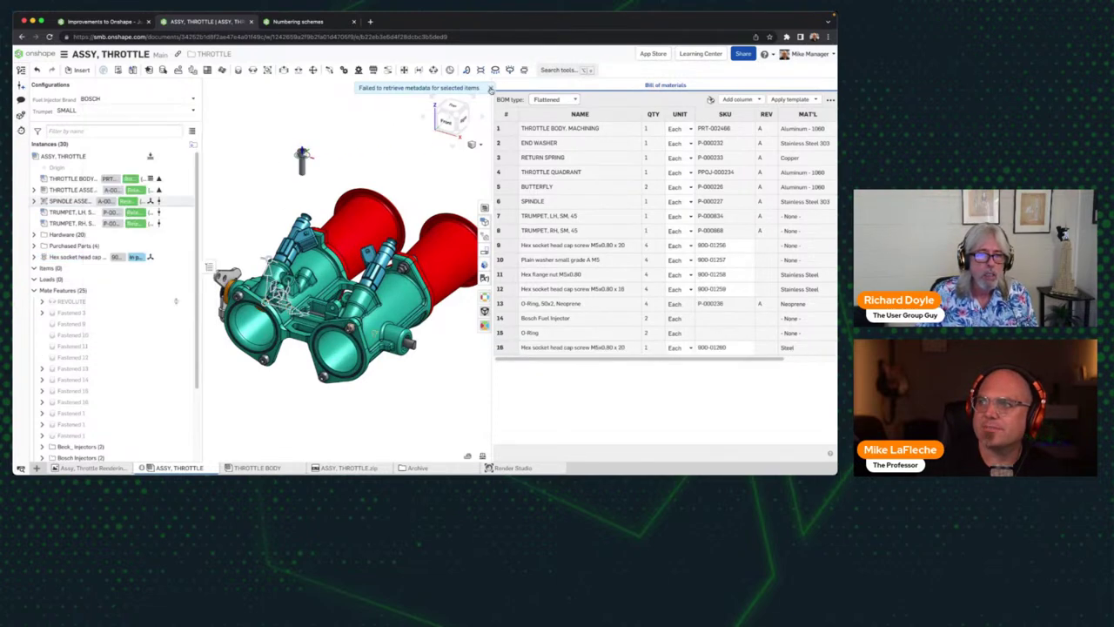
left_click(490, 90)
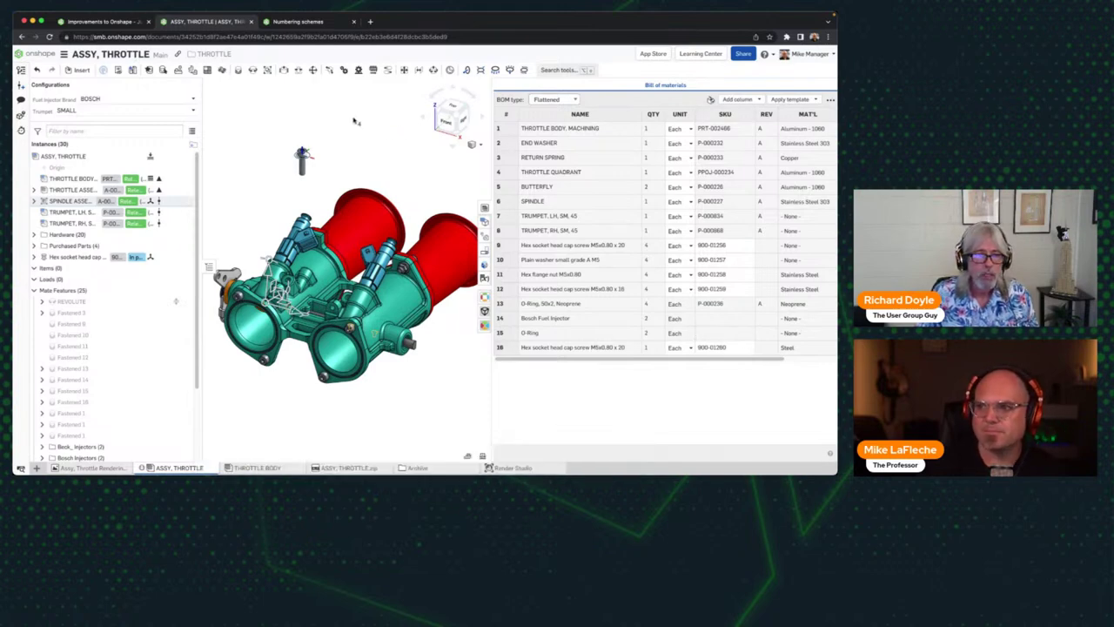
Step: Delete the loose cap screw above the throttle model
left_click(300, 158)
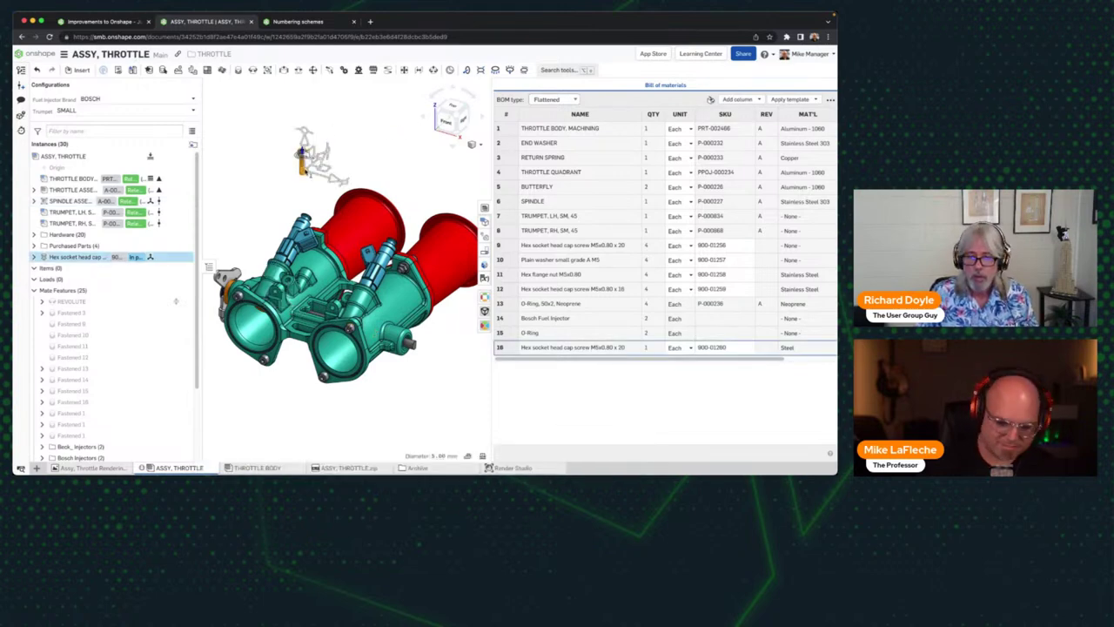
key("Delete")
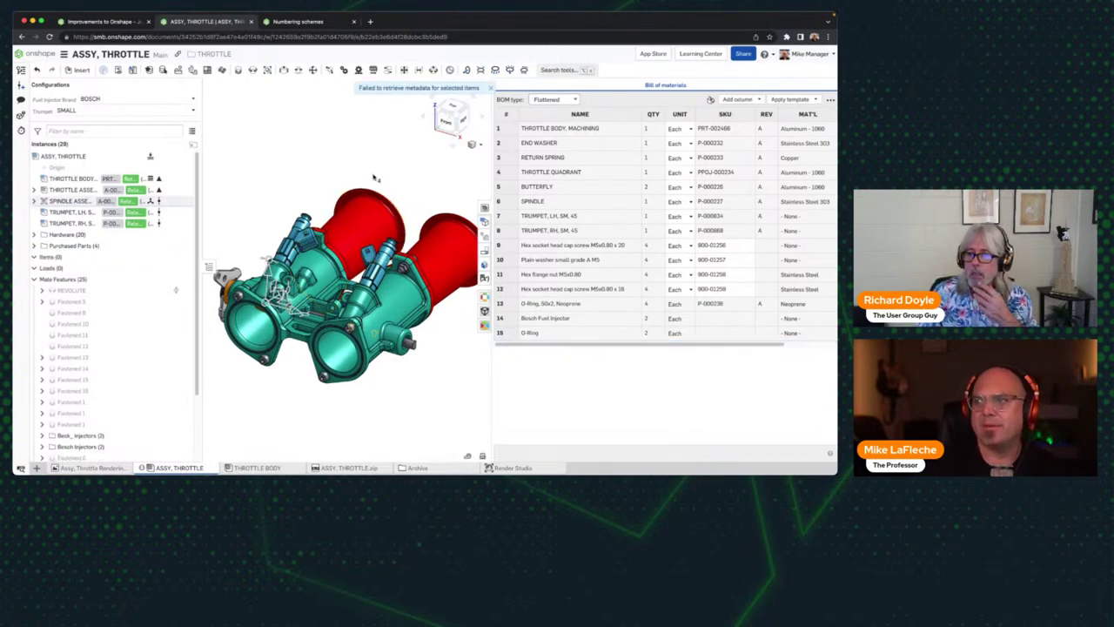
Step: Check the number generation setting for items in the numbering schemes and return to the throttle assembly
left_click(304, 24)
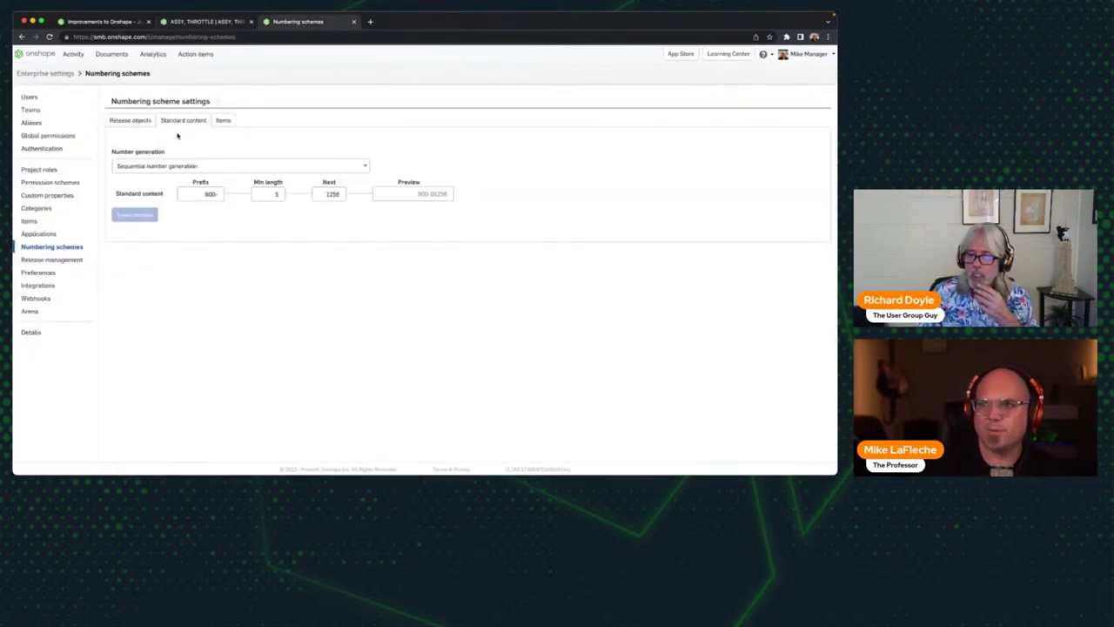
left_click(224, 122)
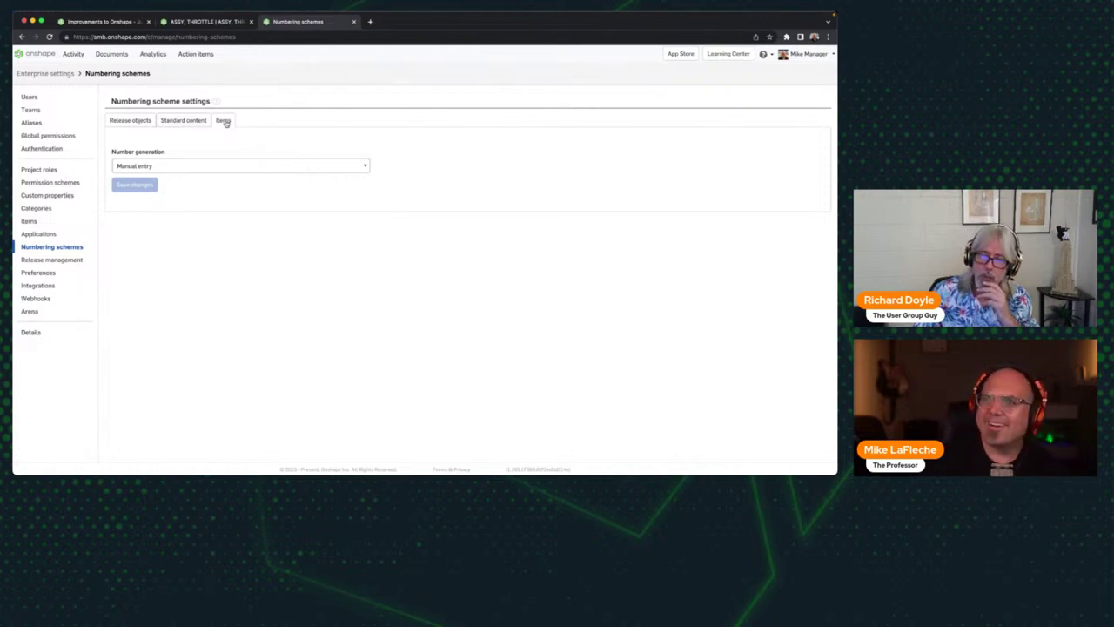
left_click(235, 22)
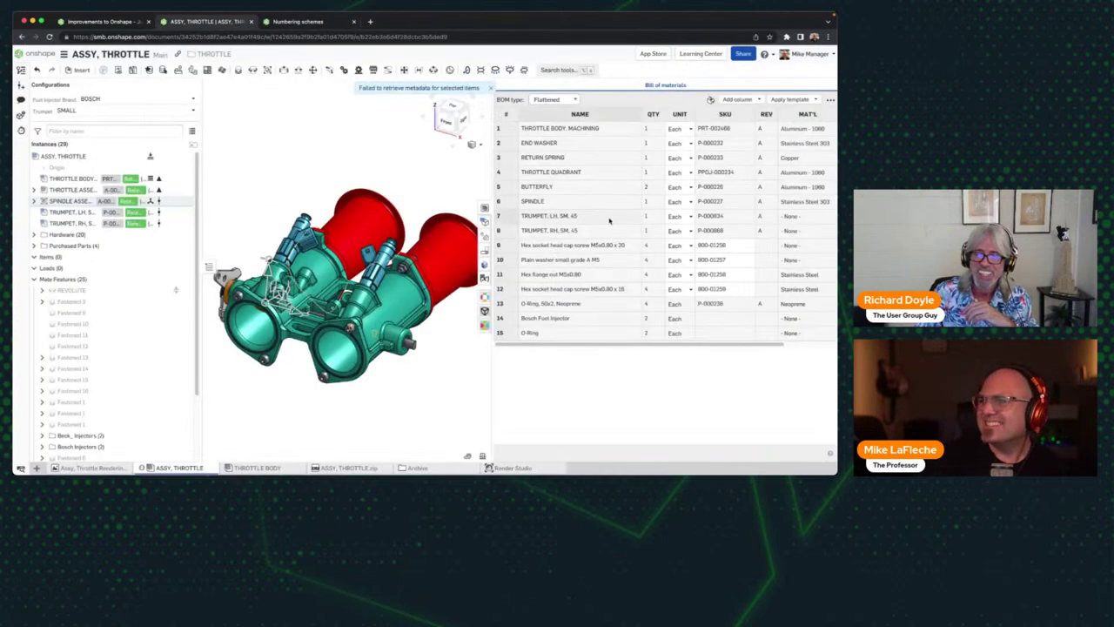
left_click(491, 88)
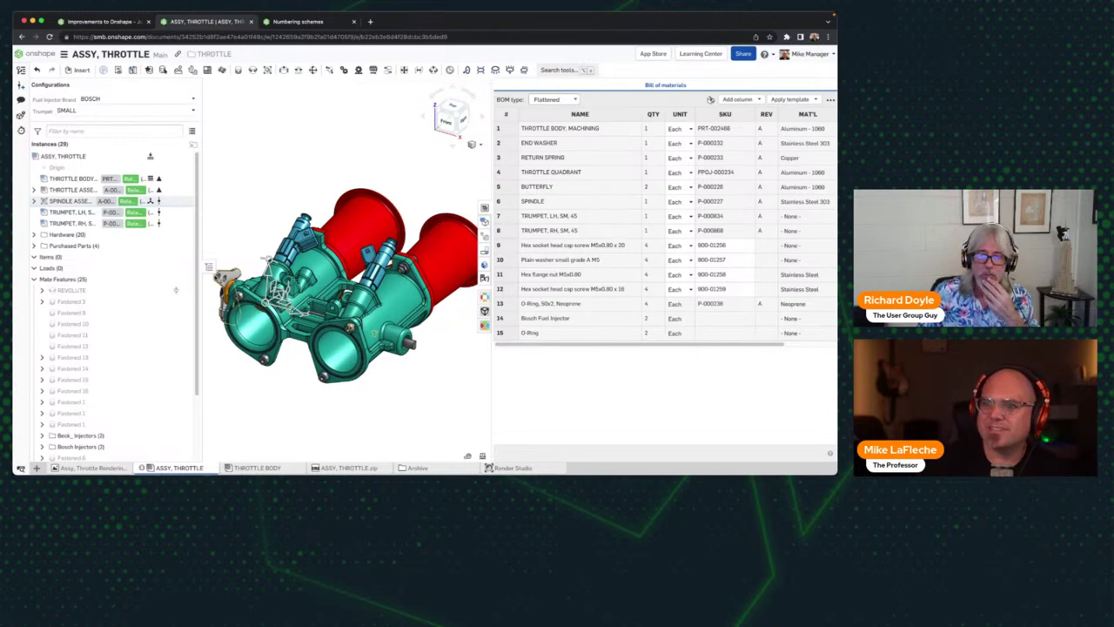
Step: Browse the items available for insertion, filter them to the Kits category and inspect the Spare Battery Kit, 2 (AA)
left_click(209, 267)
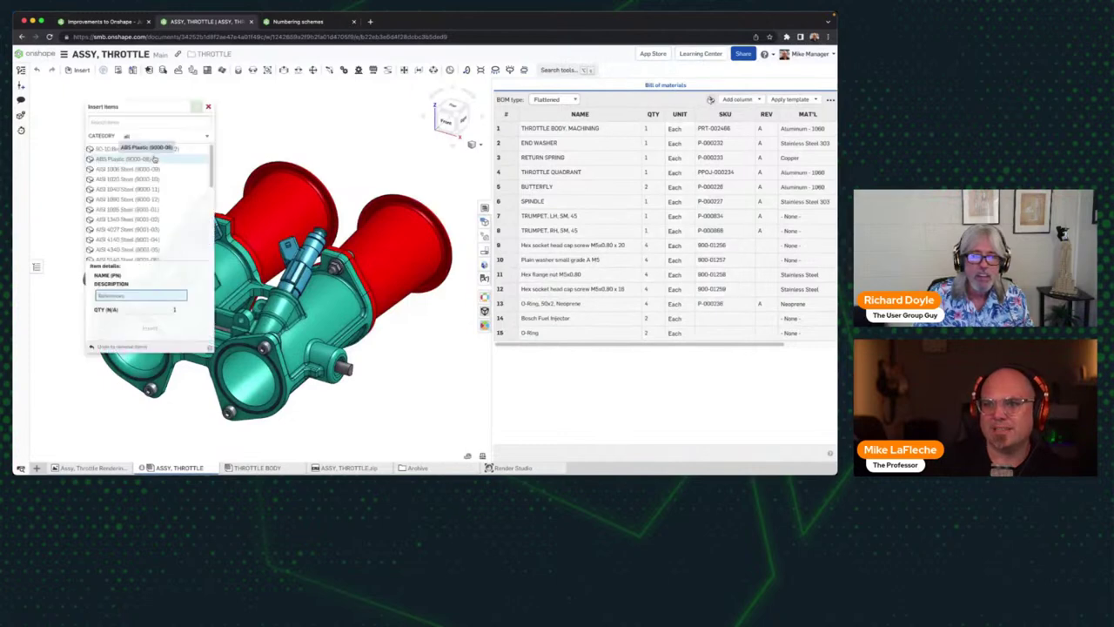
scroll(153, 161, "down", 10)
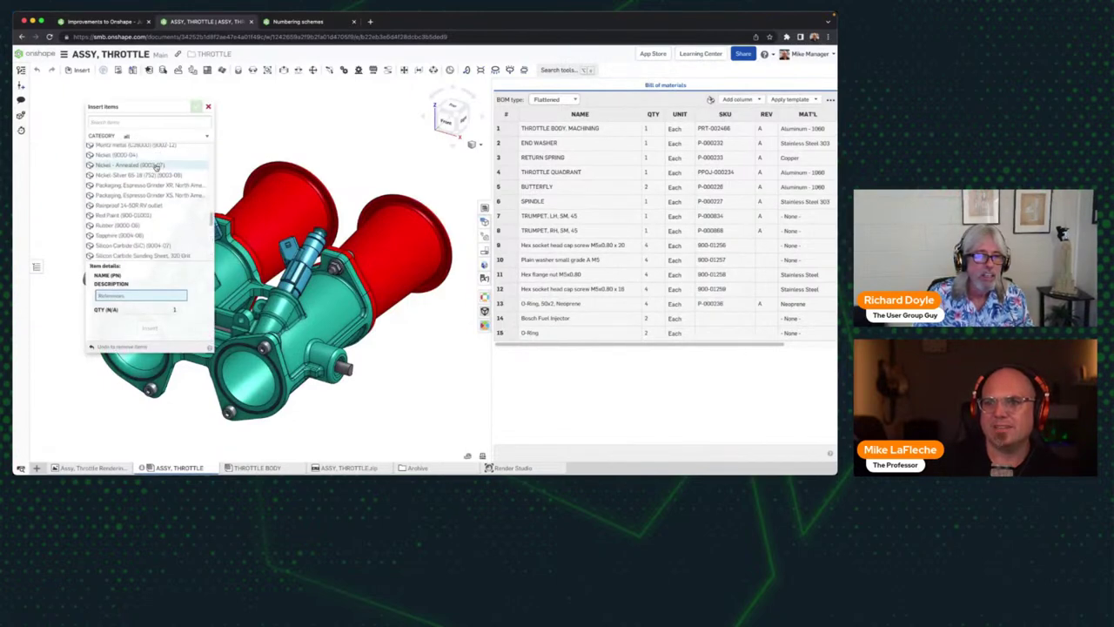
scroll(148, 165, "down", 5)
left_click(143, 136)
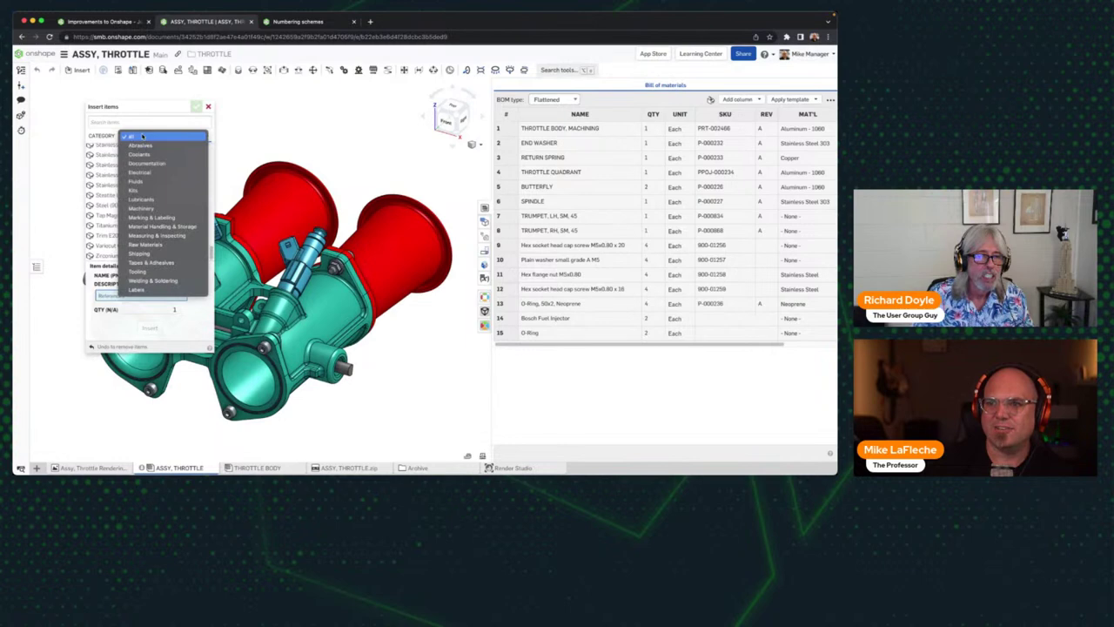
left_click(140, 190)
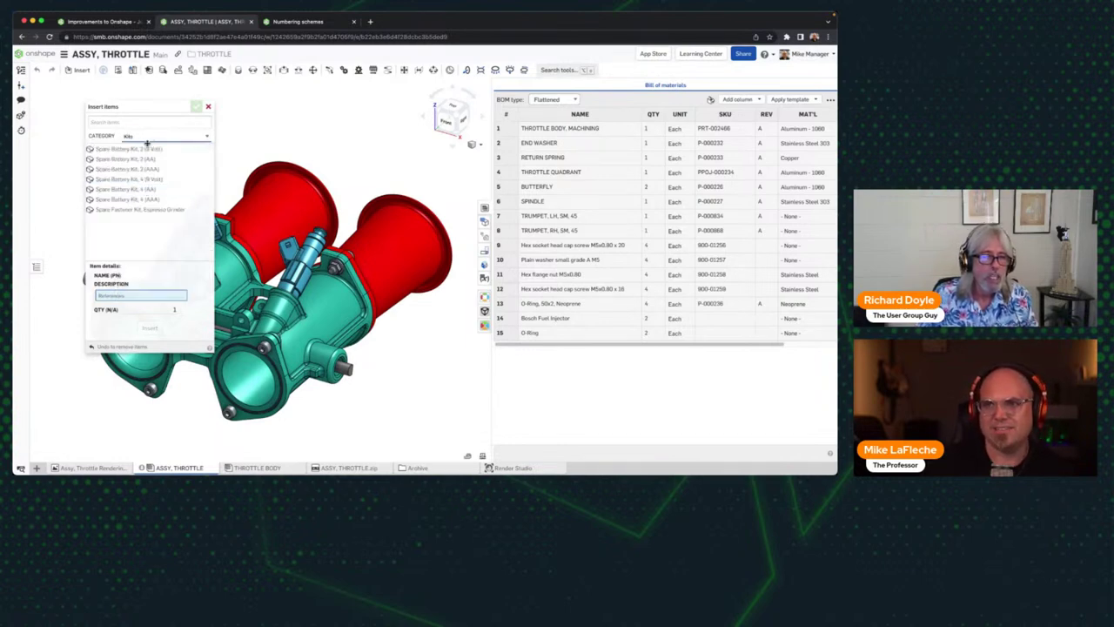
left_click_drag(136, 210, 239, 283)
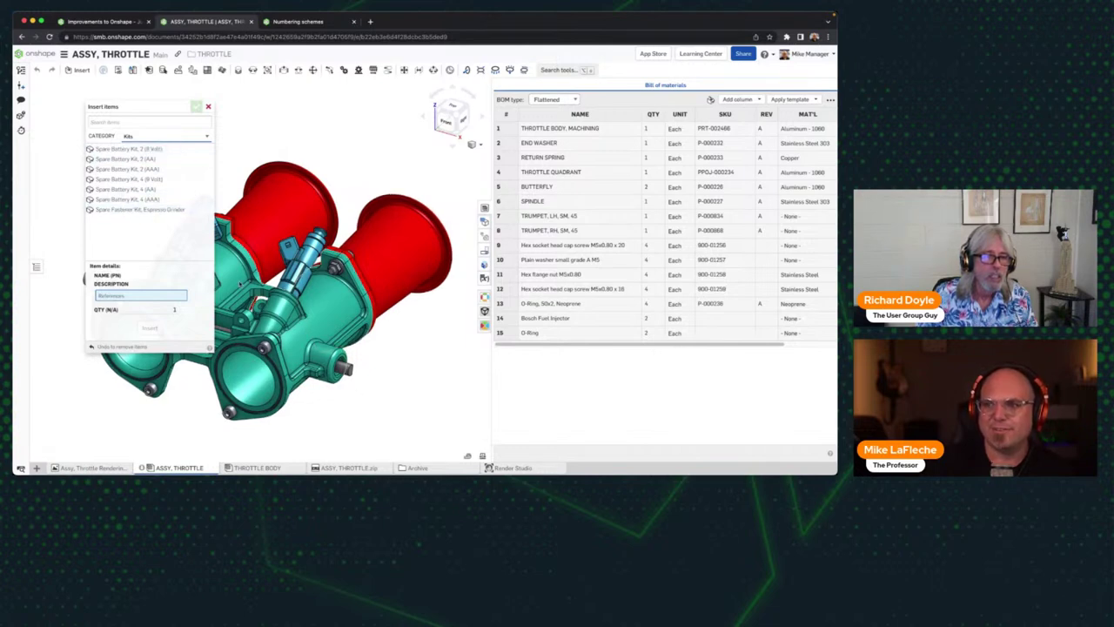
left_click(161, 160)
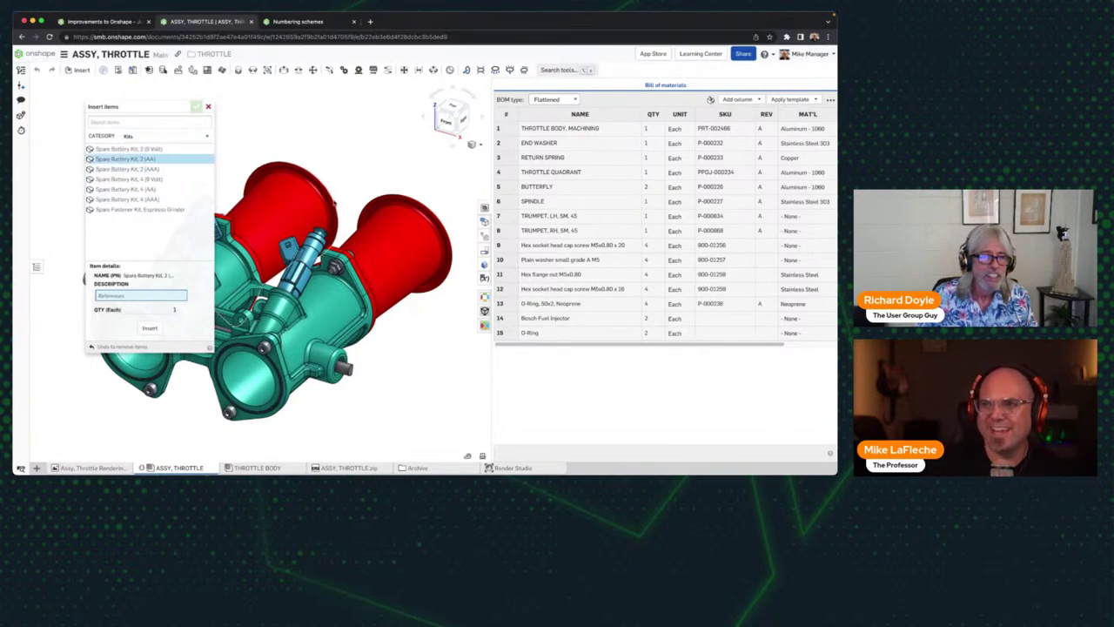
Step: Filter the items to Tapes & Adhesives and choose Loctite Threadlocker Blue 242 for insertion
left_click(158, 135)
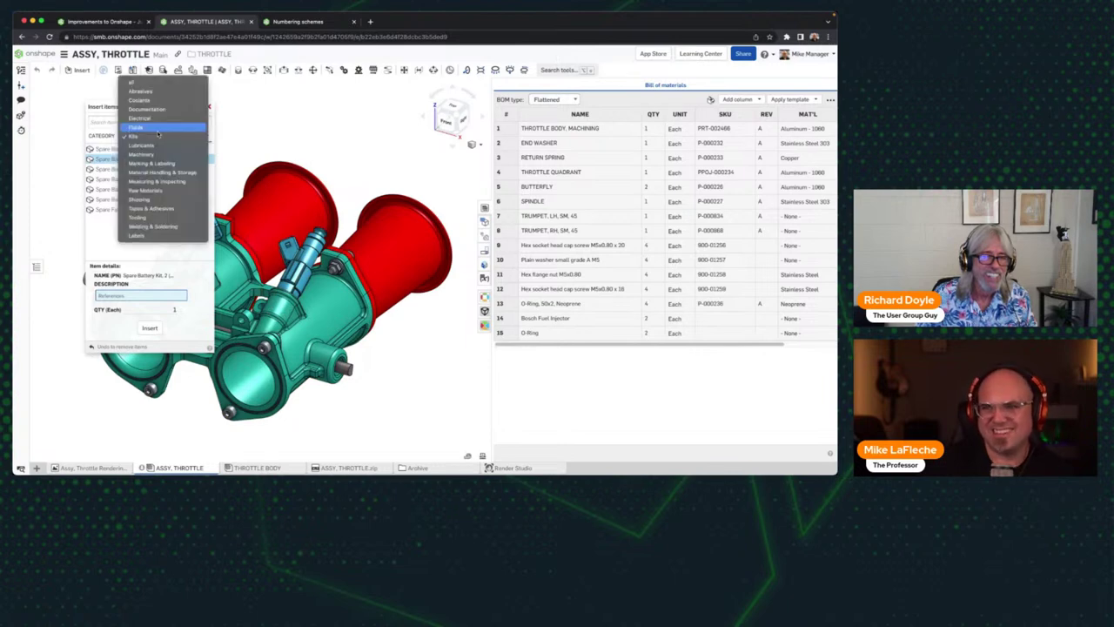
left_click(139, 208)
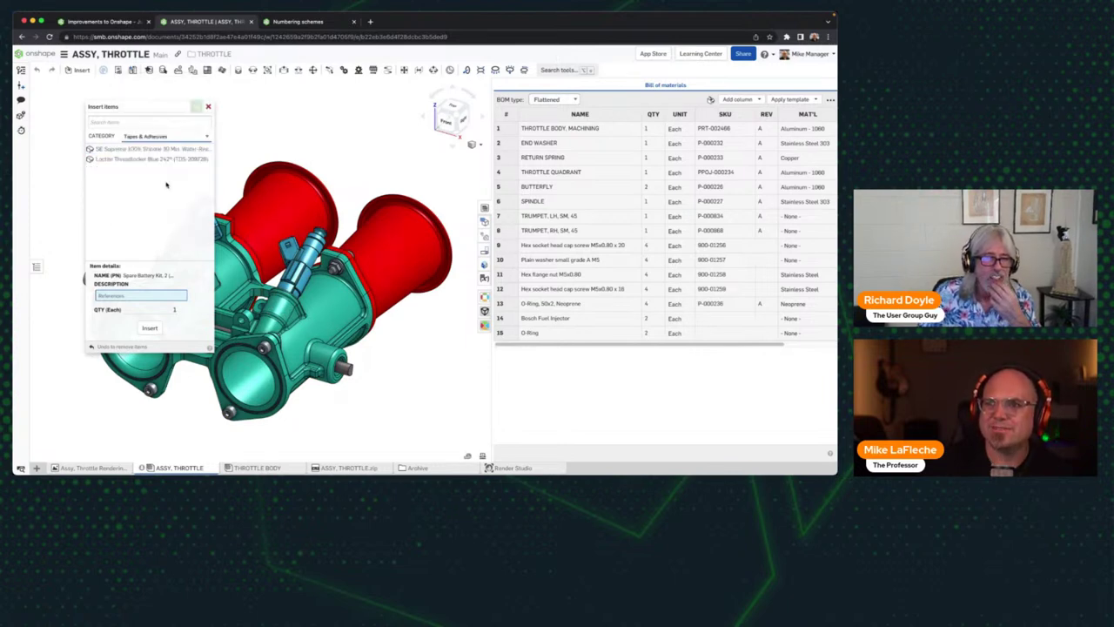
left_click(152, 149)
left_click(144, 159)
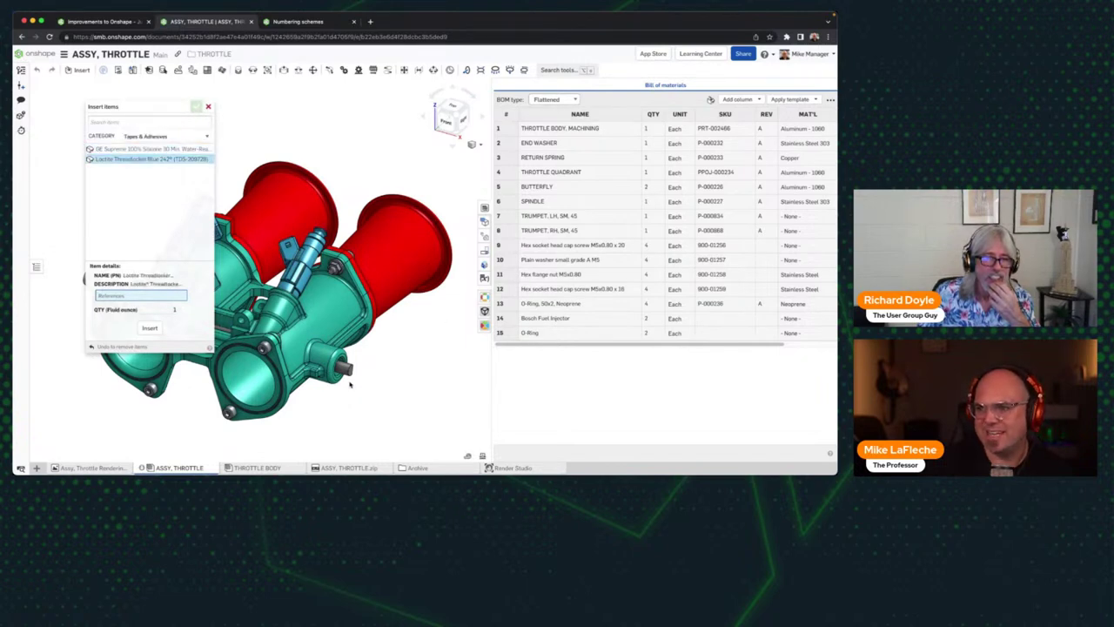
Step: Expand the Hardware folder and add all its cap screws, plain washers and flange nuts as references of the threadlocker item
left_click(35, 266)
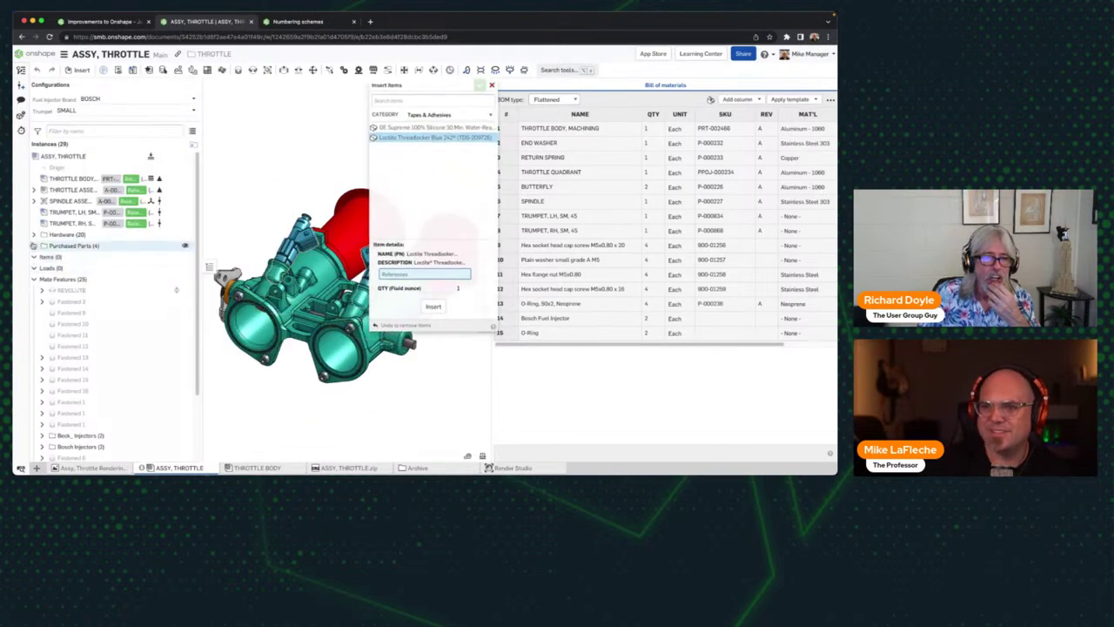
left_click(34, 235)
left_click(87, 245)
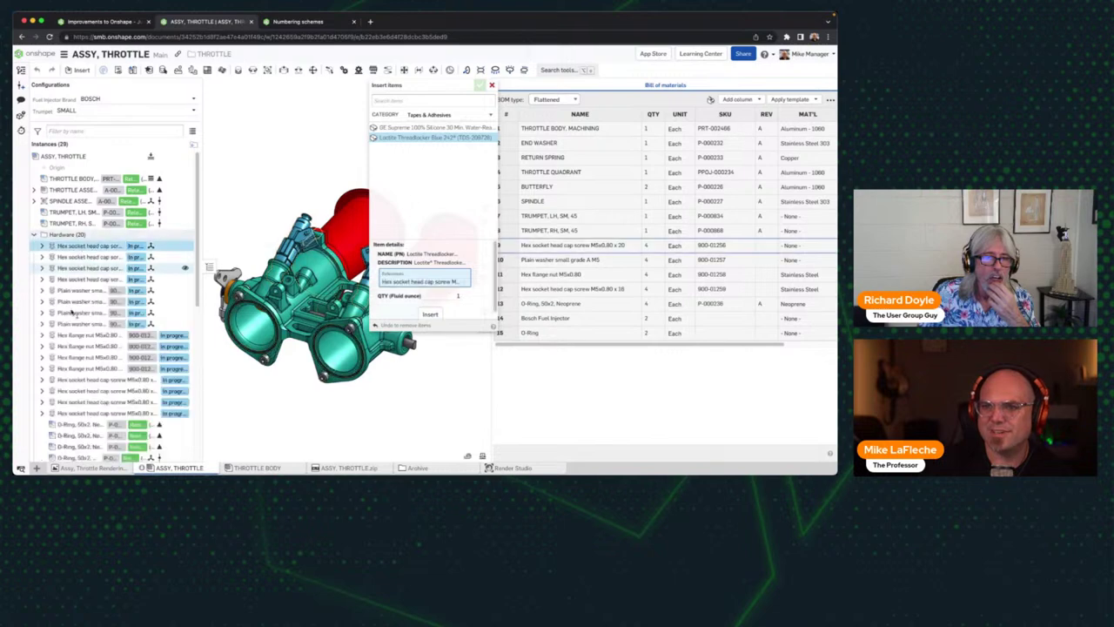
scroll(77, 370, "down", 1)
scroll(76, 370, "down", 2)
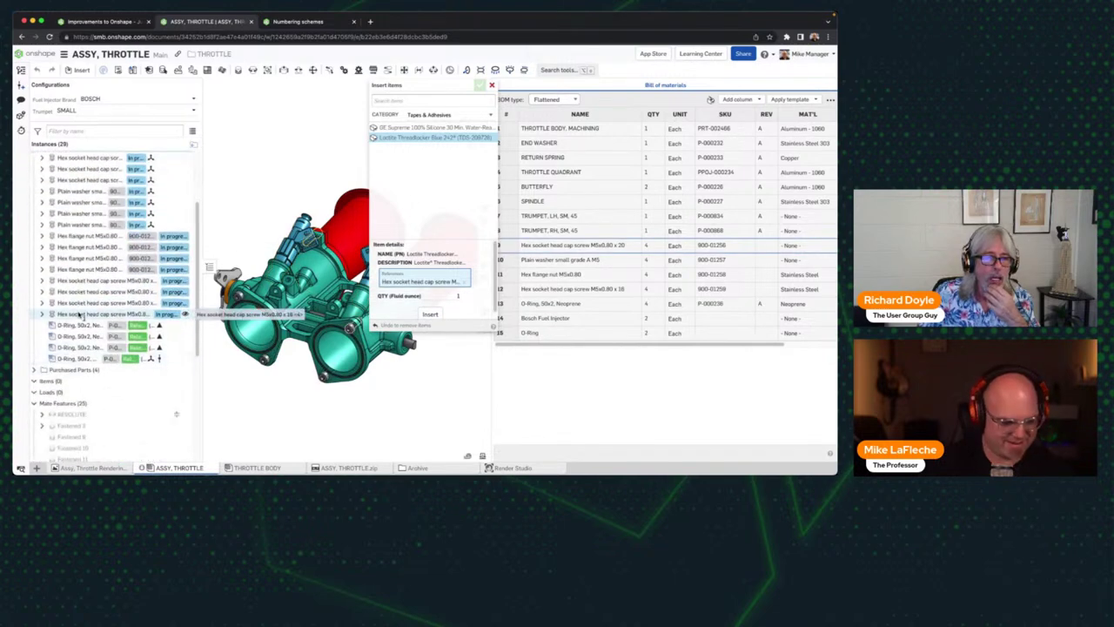
left_click(79, 314, "shift")
scroll(81, 287, "up", 2)
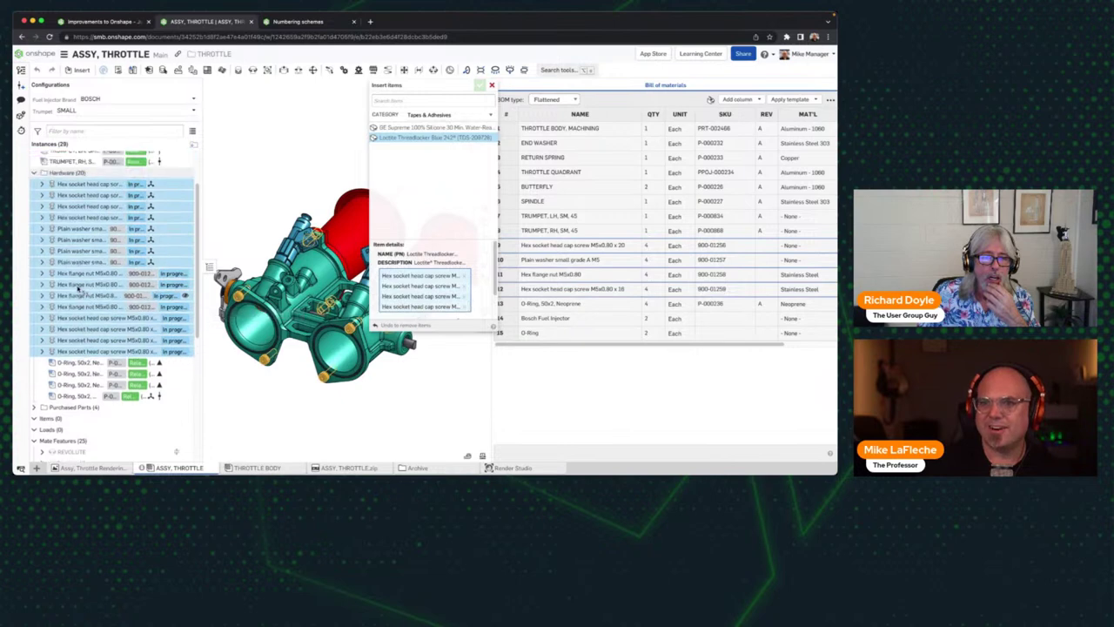
Step: Remove the four plain washers from the threadlocker item's references
left_click(78, 242, "super")
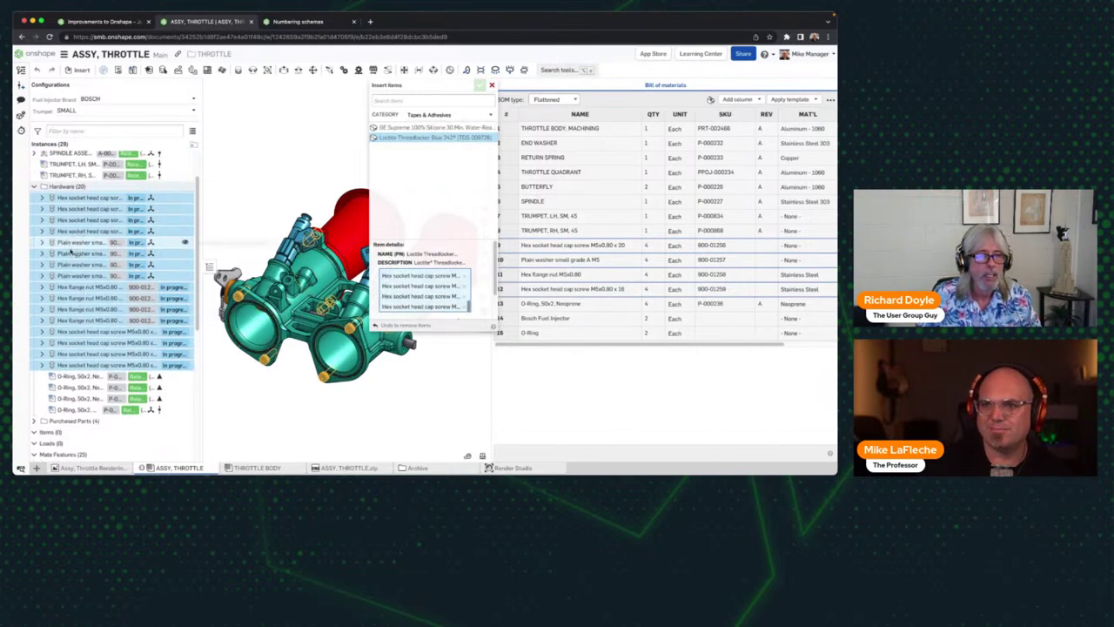
left_click(76, 254, "super")
left_click(74, 264, "super")
left_click(74, 276, "super")
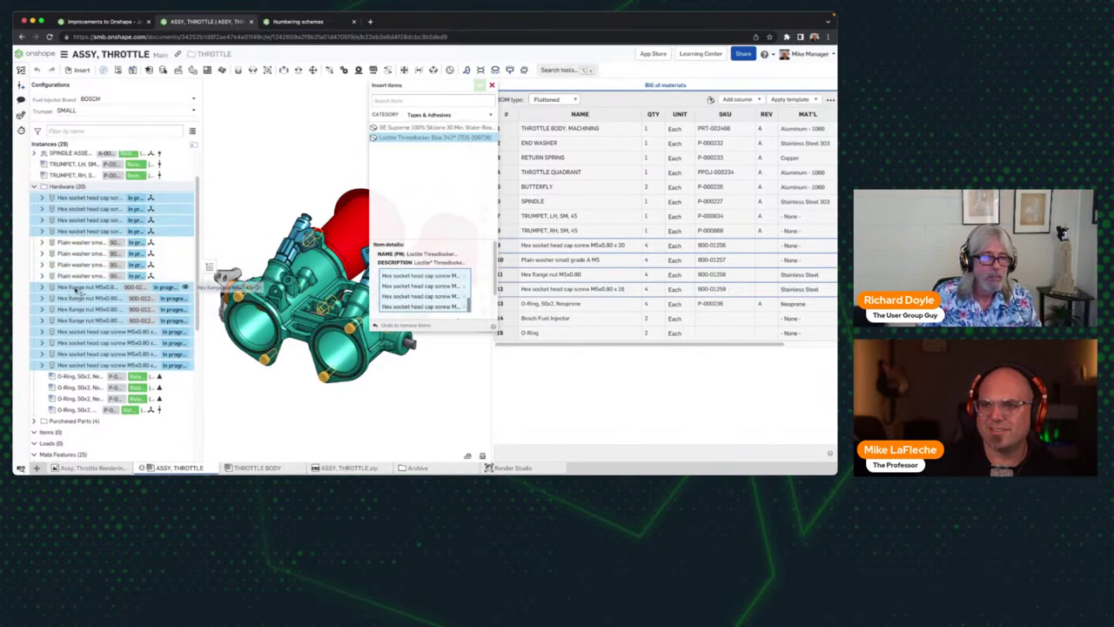
Step: Remove the four hex flange nuts from the threadlocker item's references
left_click(76, 287, "super")
left_click(77, 298, "super")
left_click(81, 309, "super")
left_click(83, 320, "super")
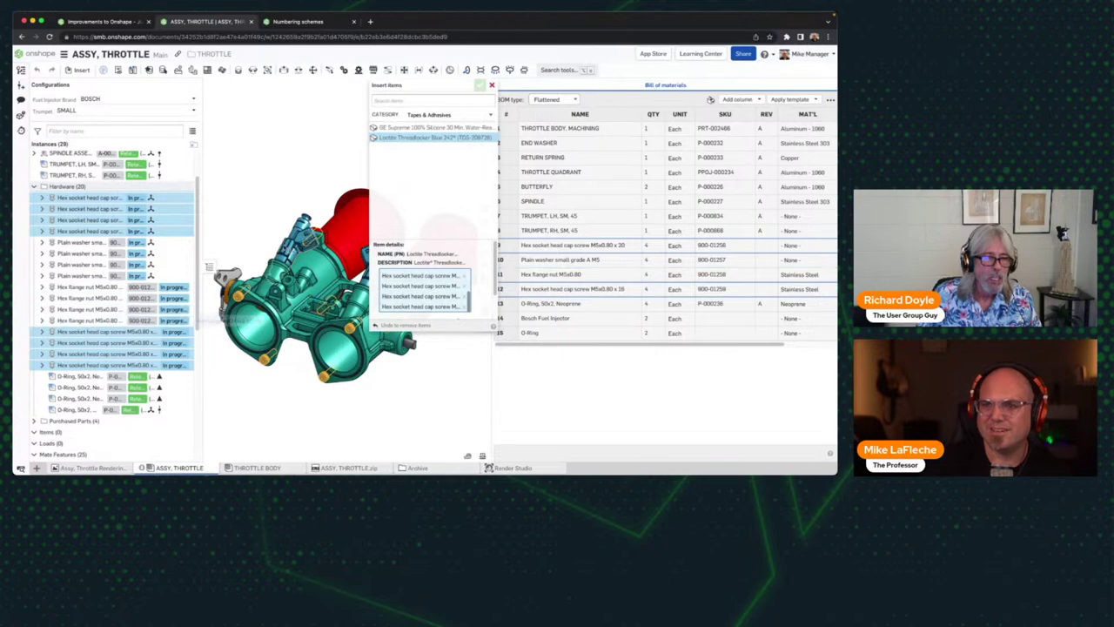
Step: Set the threadlocker quantity to 0.25 fluid ounce, insert the item into the assembly and close the item insertion dialog
scroll(453, 270, "down", 2)
left_click(444, 290)
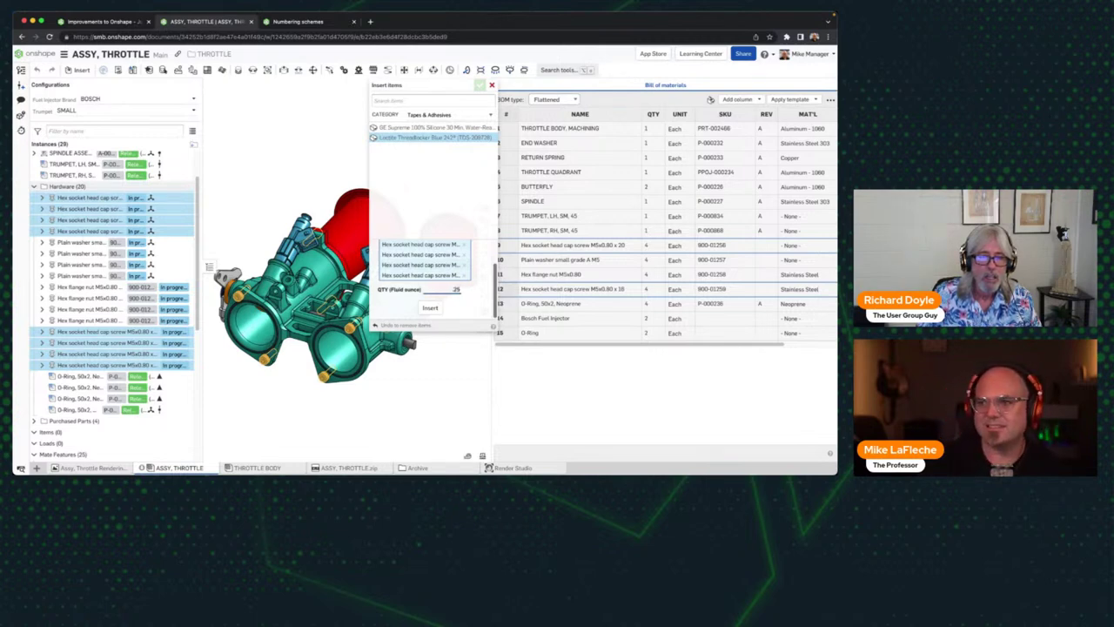
left_click(429, 307)
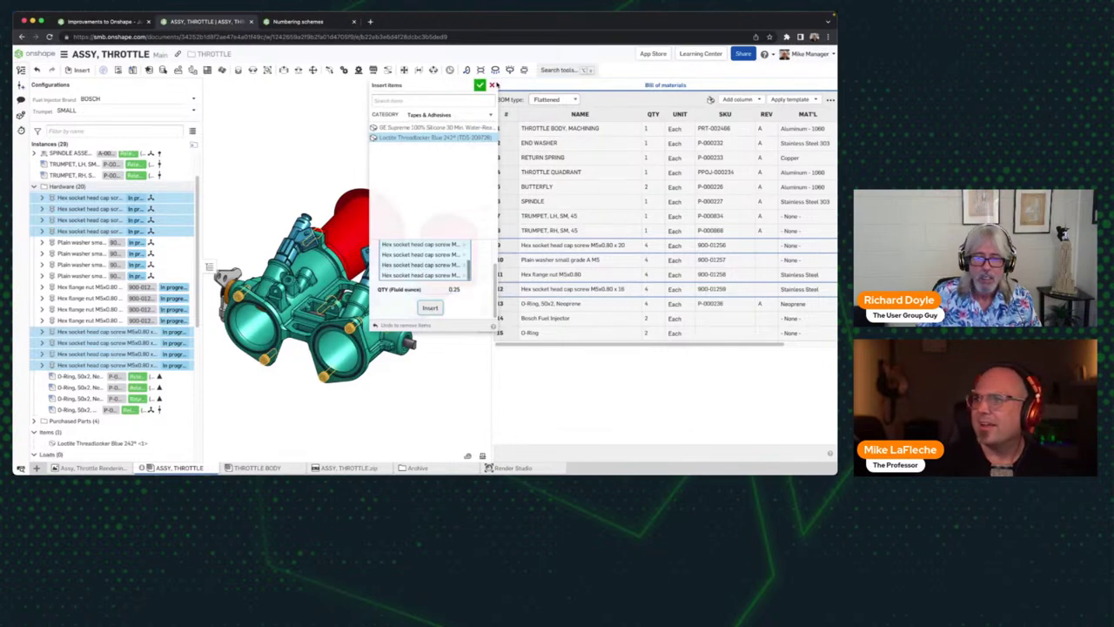
left_click(493, 84)
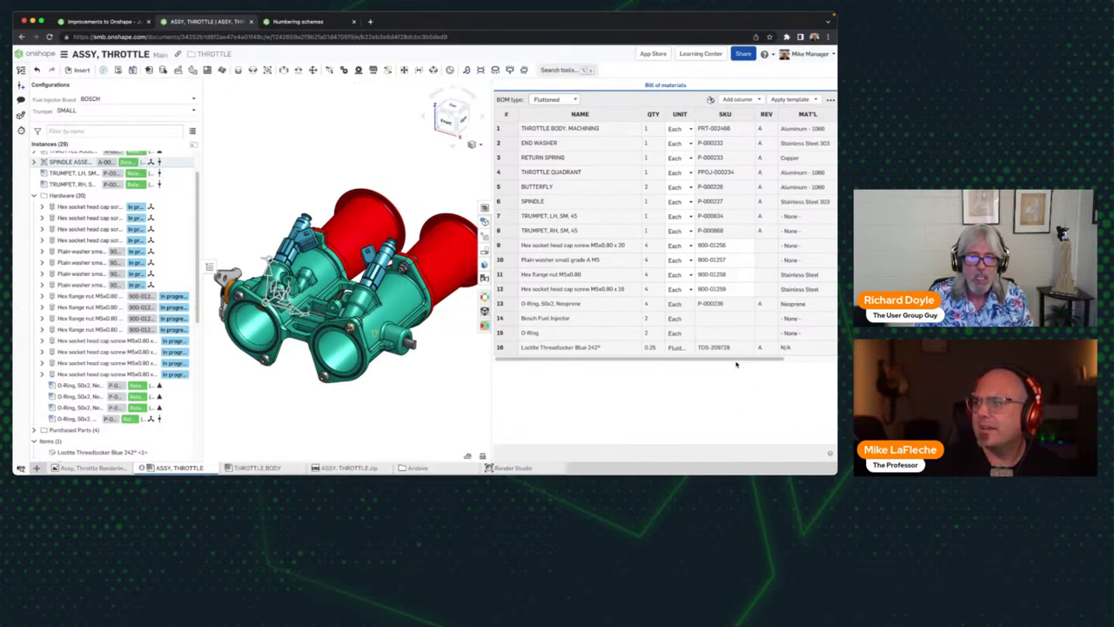
Step: Select Loctite Threadlocker Blue 242 in the bill of materials, isolate its referenced fasteners in the model and exit the isolated view
left_click_drag(736, 358, 592, 360)
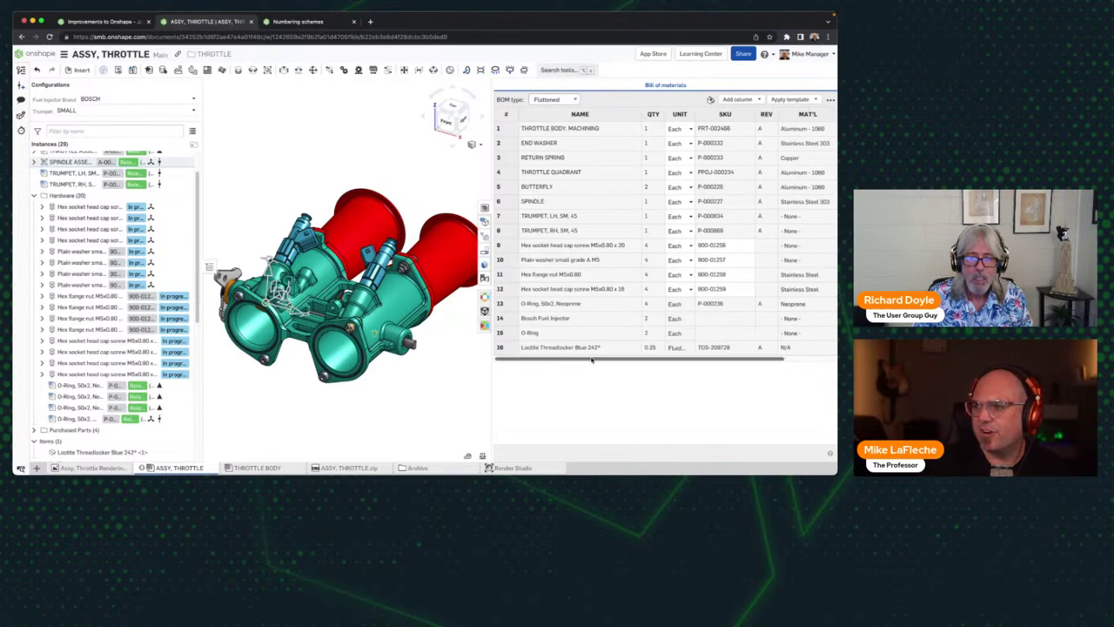
left_click(513, 348)
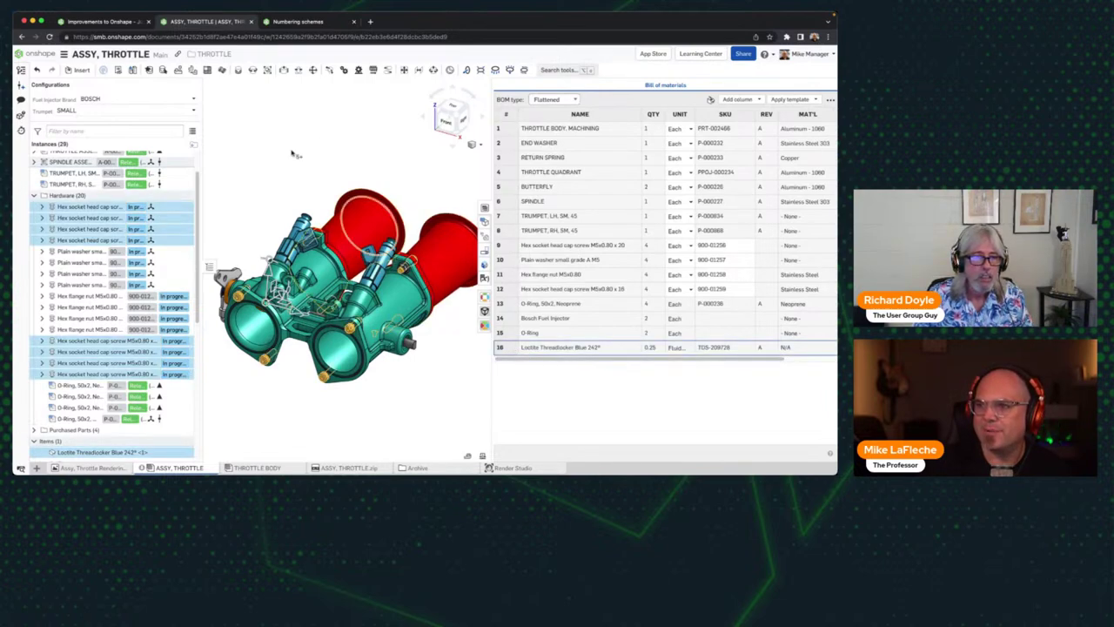
right_click(248, 98)
left_click(265, 117)
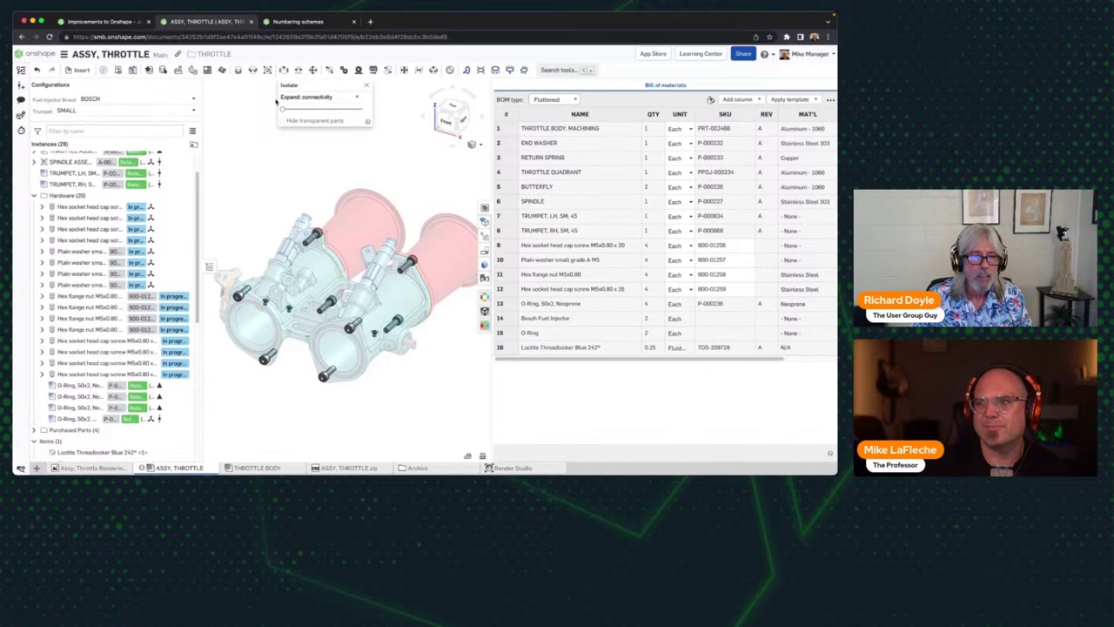
left_click(367, 90)
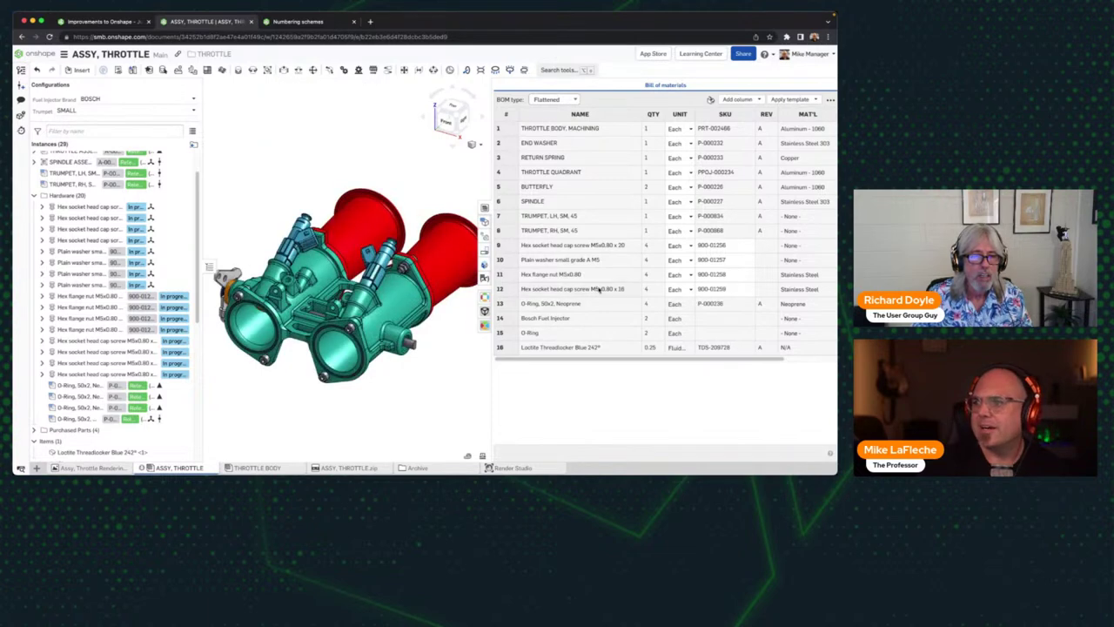
Step: Set item numbering to sequential generation with prefix ITEM-, minimum length 4 and next number 65, and save the changes
left_click(311, 25)
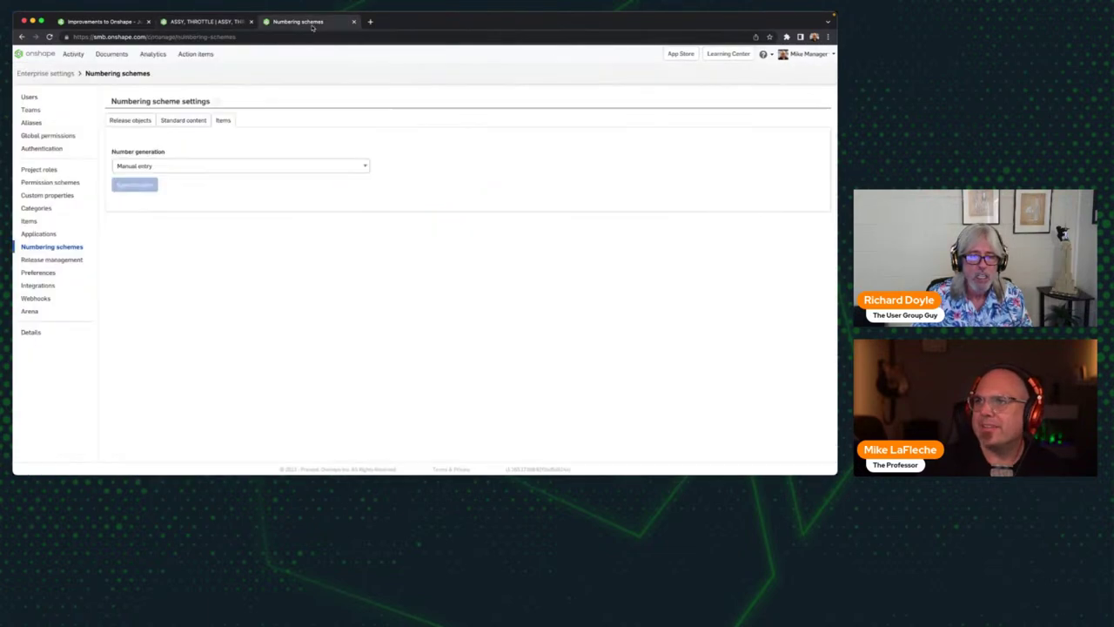
left_click(156, 165)
left_click(158, 174)
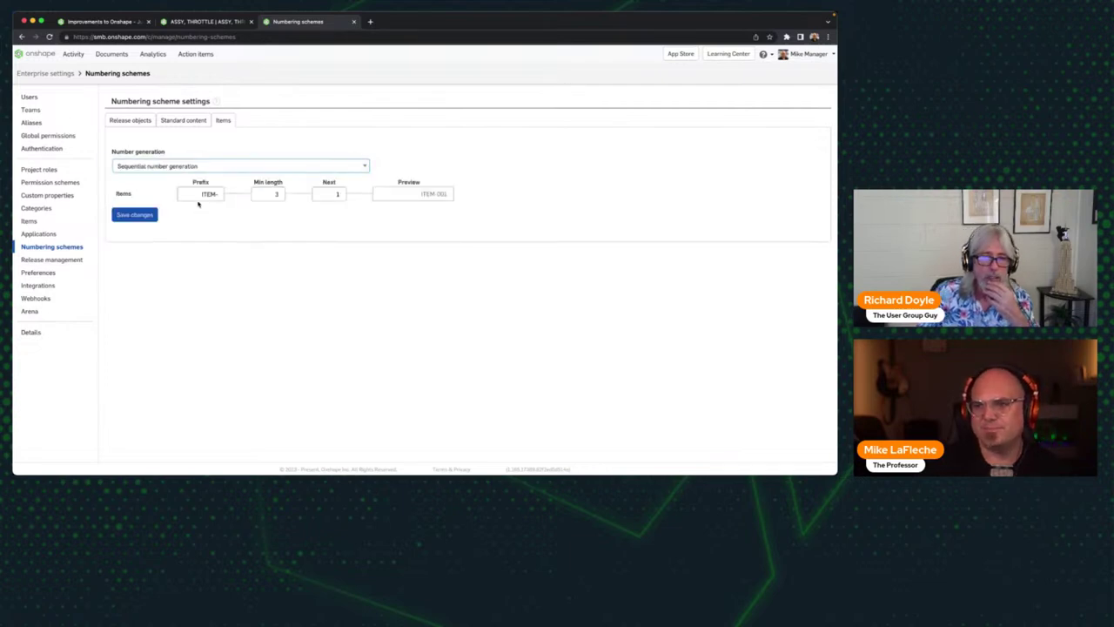
left_click(280, 190)
double_click(325, 193)
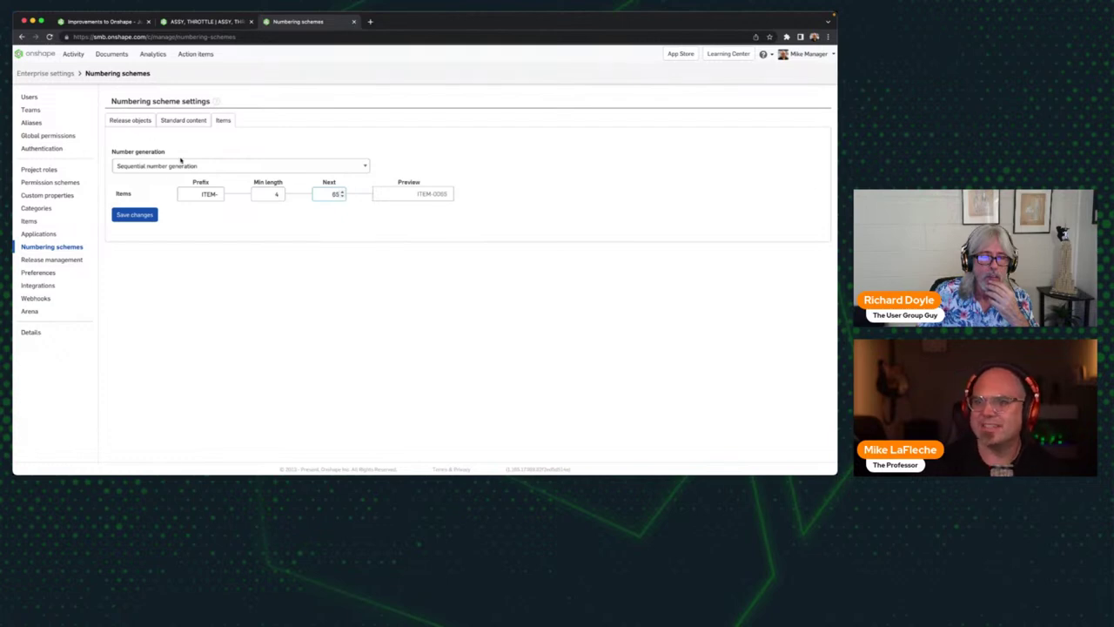
left_click(134, 214)
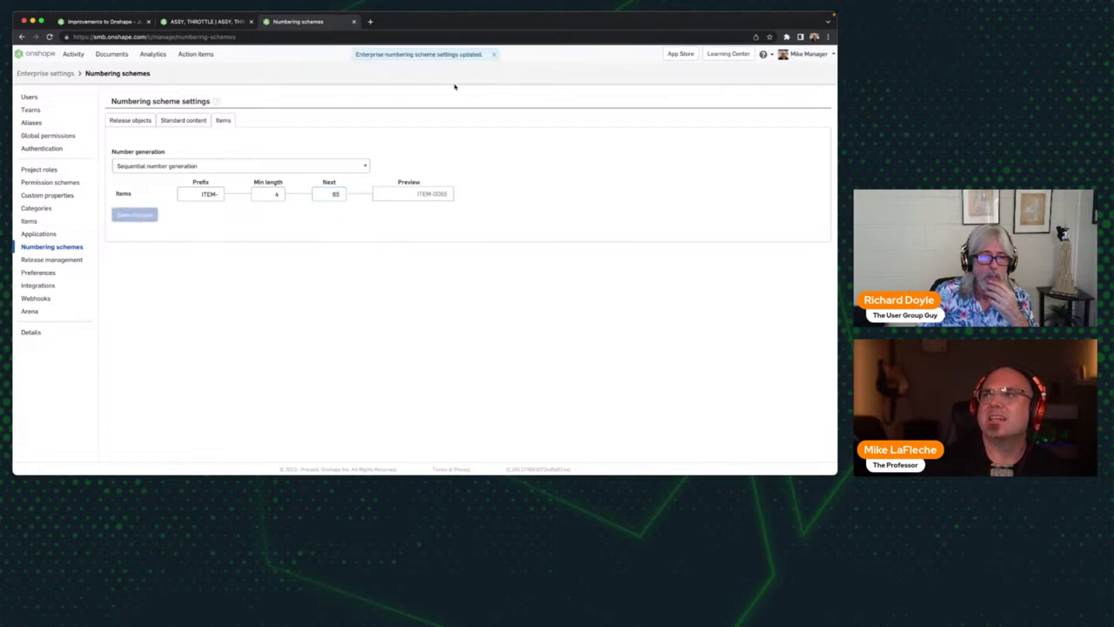
left_click(496, 54)
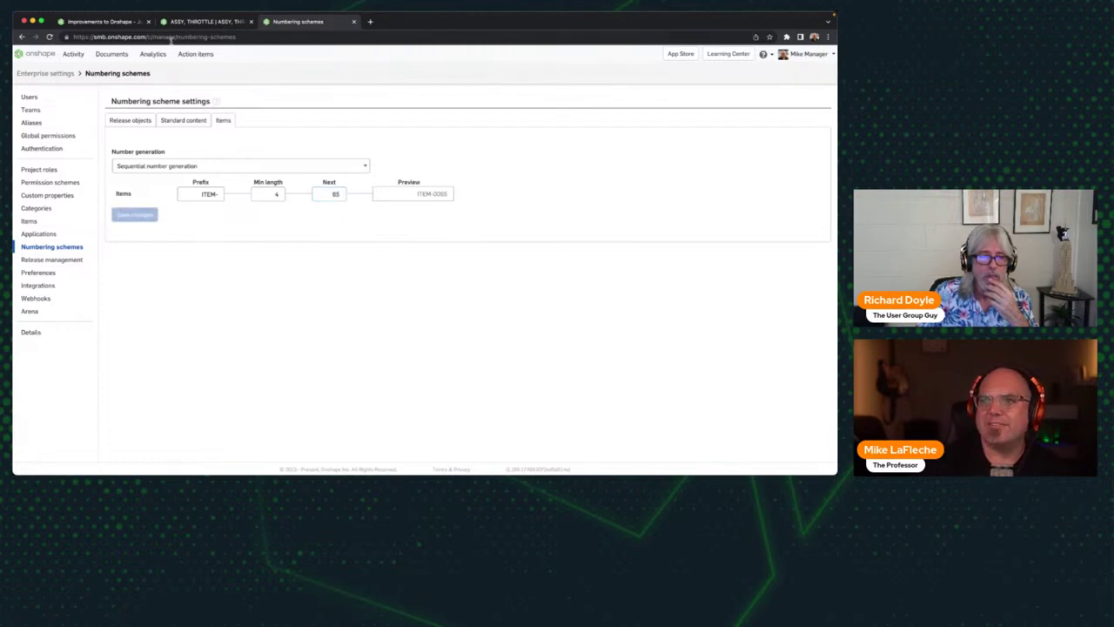
Step: Return to the throttle assembly, check the list of items available for insertion and close it without inserting anything
left_click(202, 21)
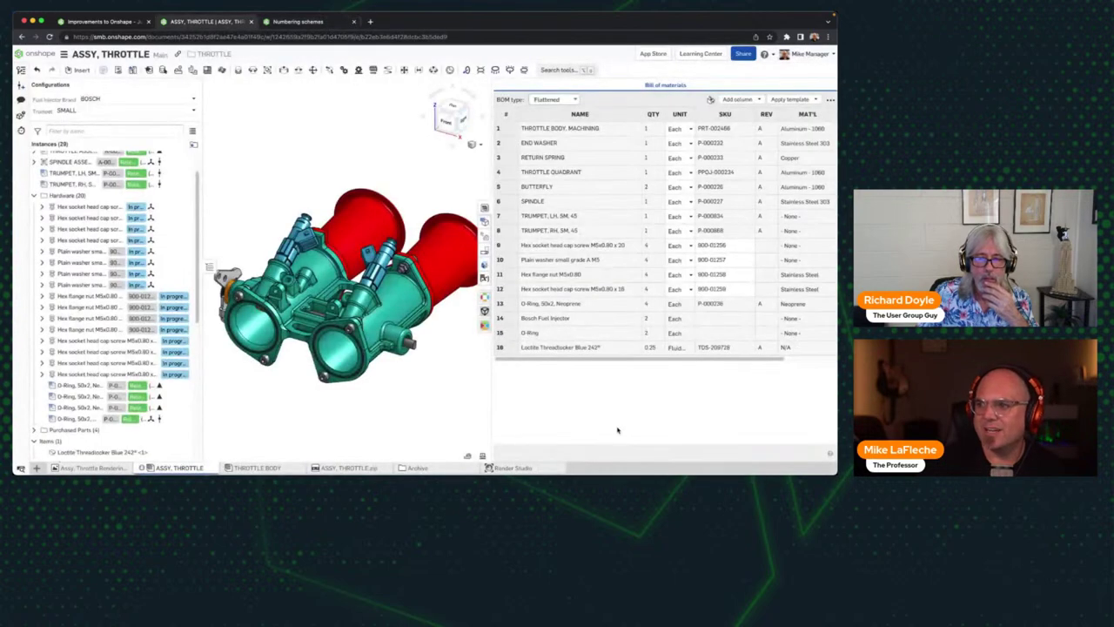
left_click(710, 99)
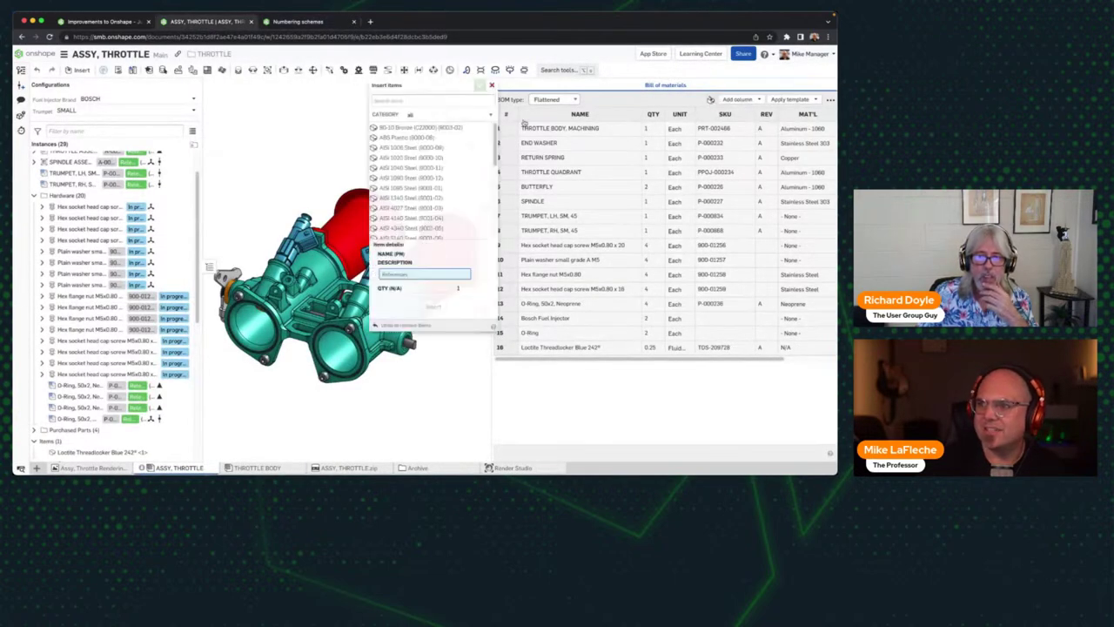
left_click(493, 86)
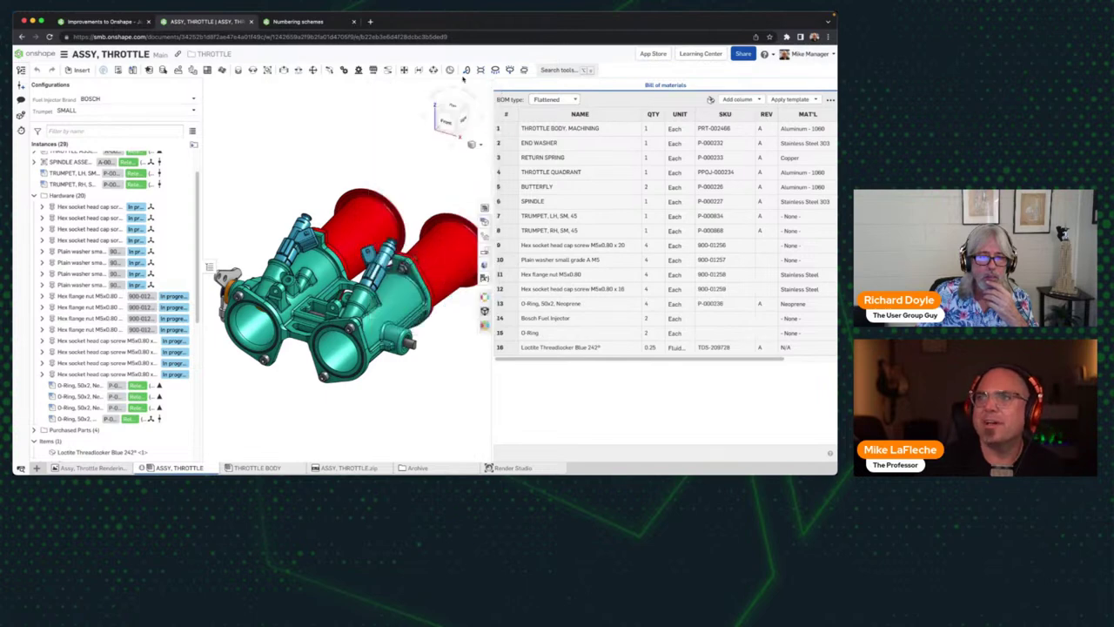
Step: Examine the enterprise settings for categories, custom properties, permission schemes, numbering schemes and release management
left_click(297, 21)
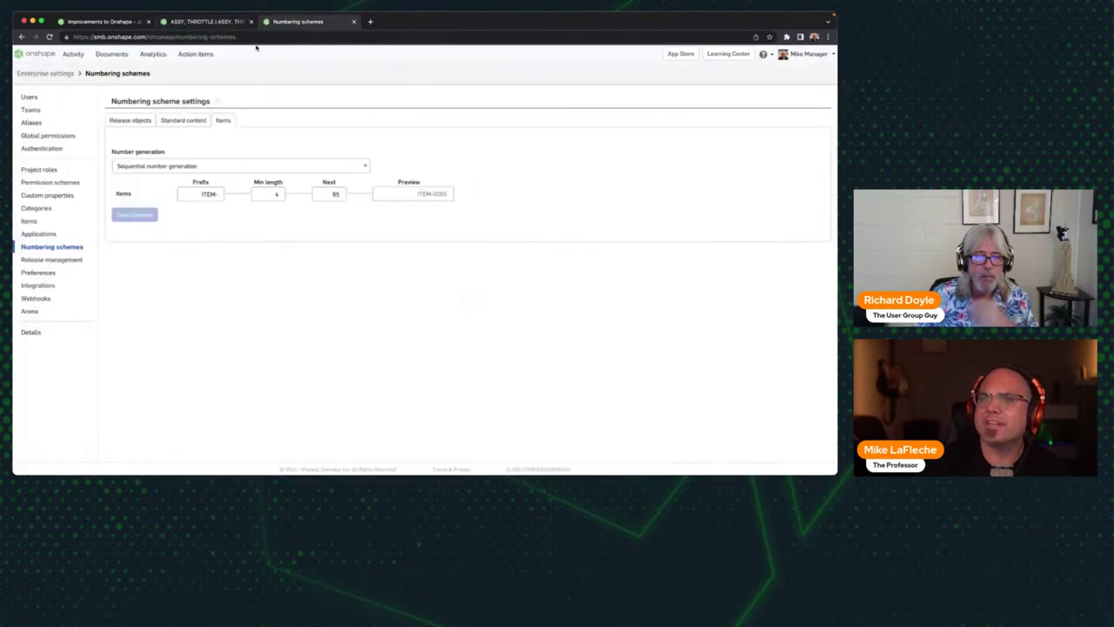
left_click(48, 208)
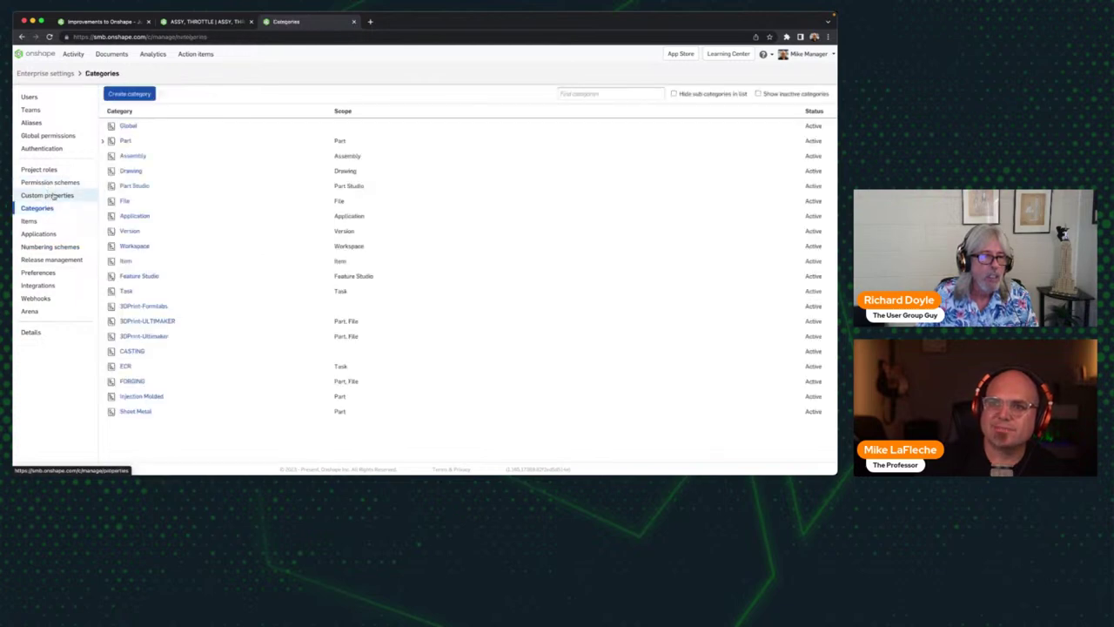
left_click(53, 196)
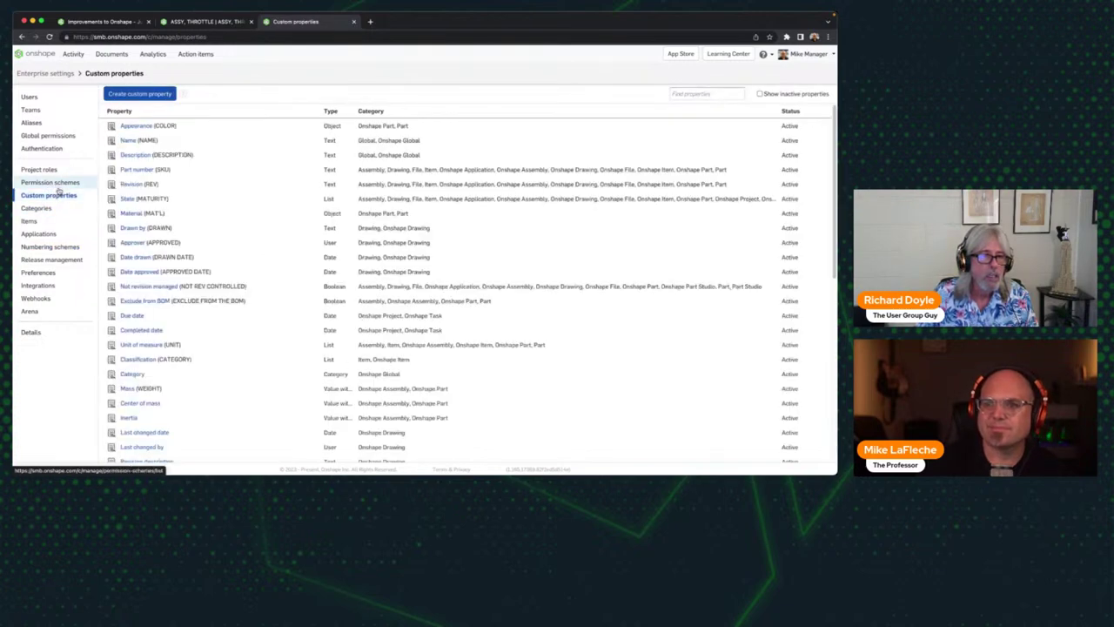
left_click(57, 184)
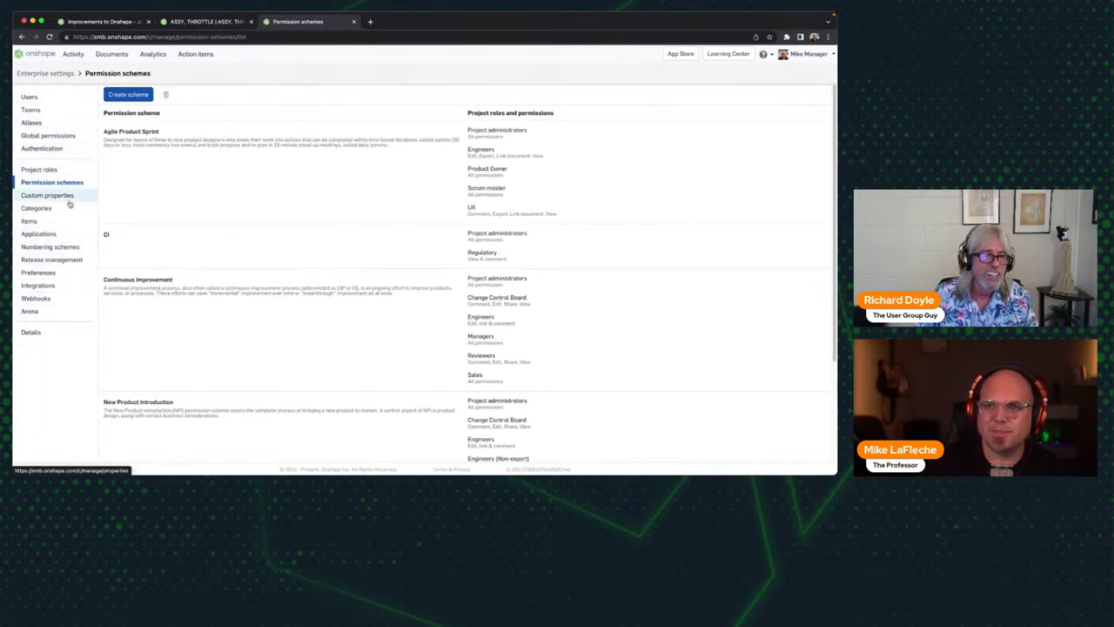
left_click(53, 246)
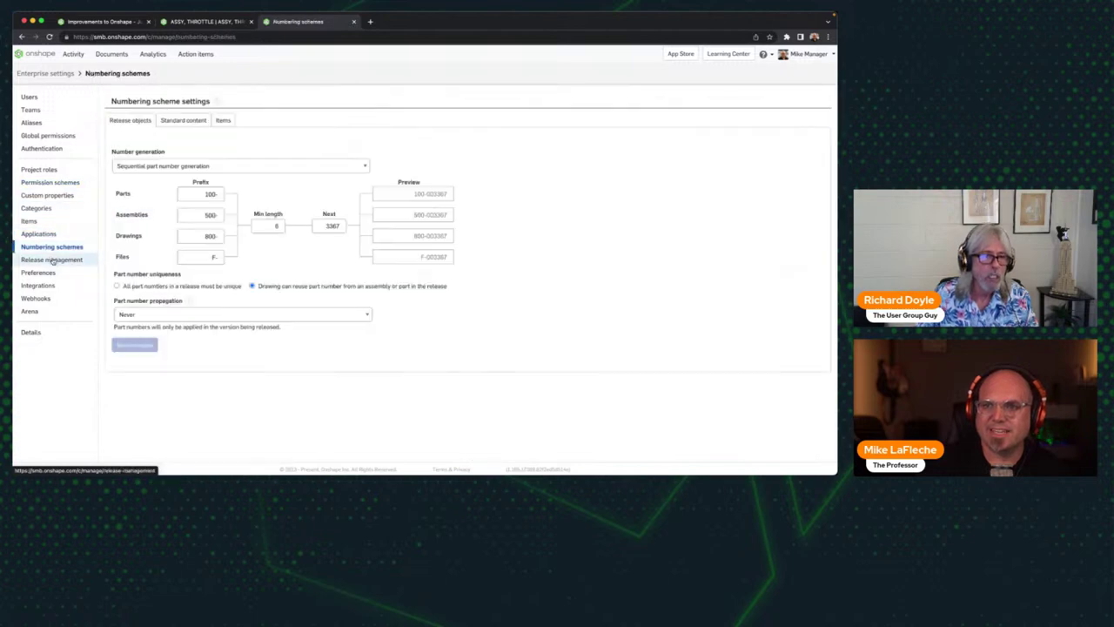
left_click(52, 260)
scroll(52, 252, "down", 10)
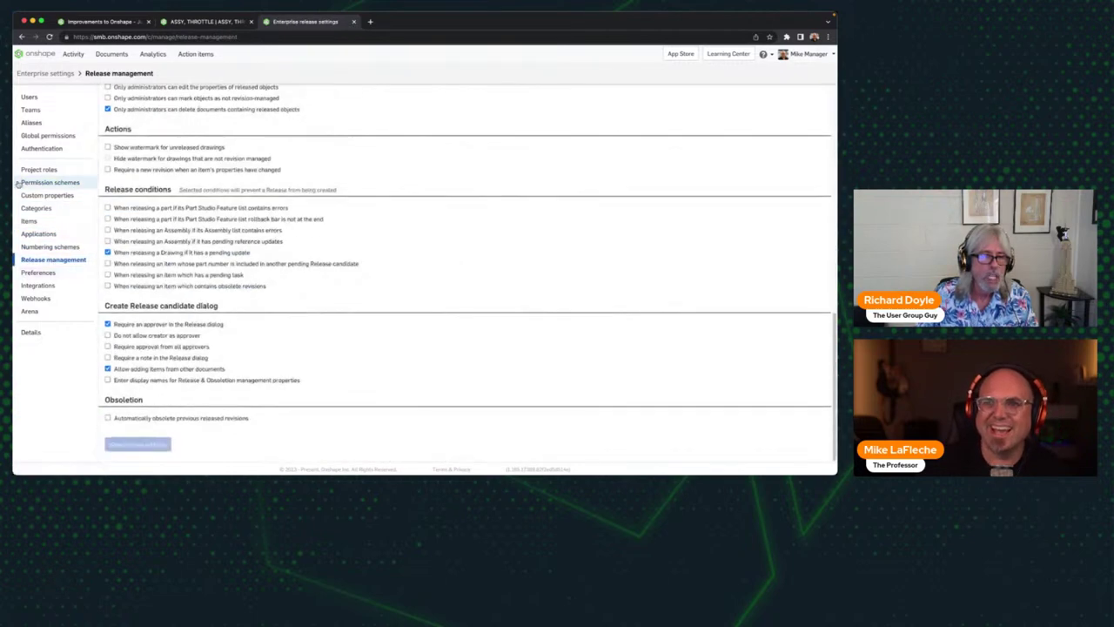
left_click(56, 210)
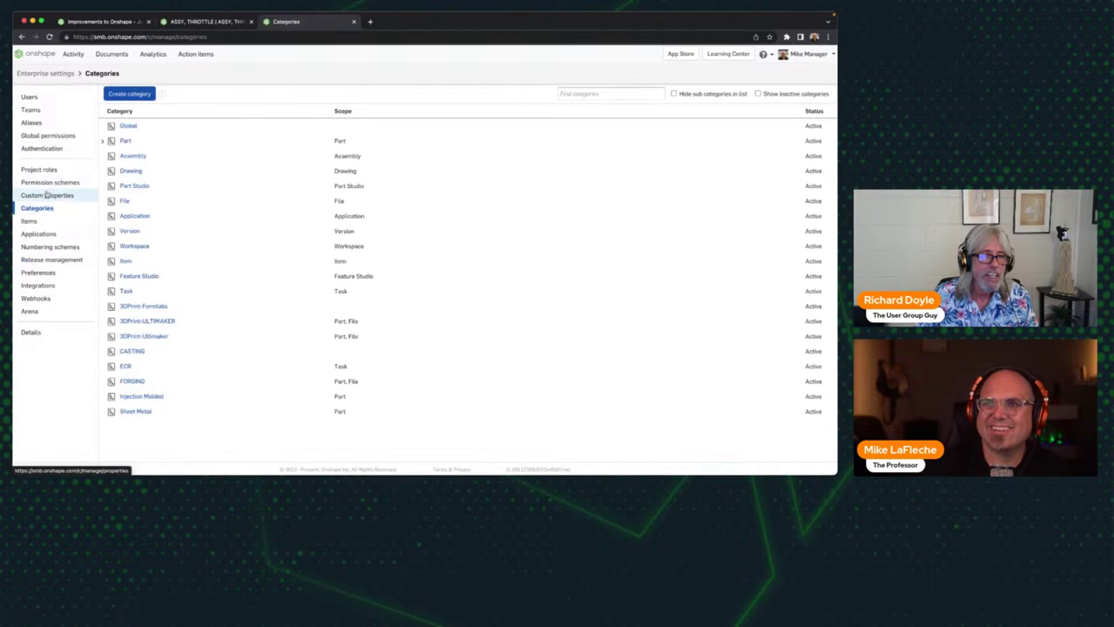
left_click(48, 195)
scroll(174, 327, "down", 5)
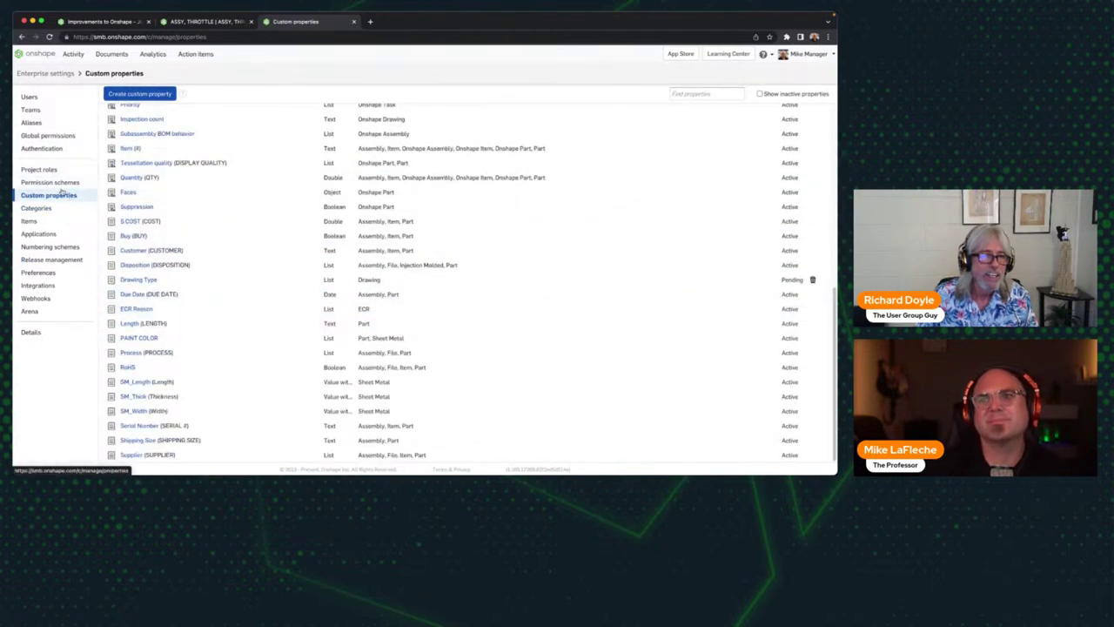
Step: Open the enterprise Items settings and examine the item list and the options for creating items
left_click(30, 221)
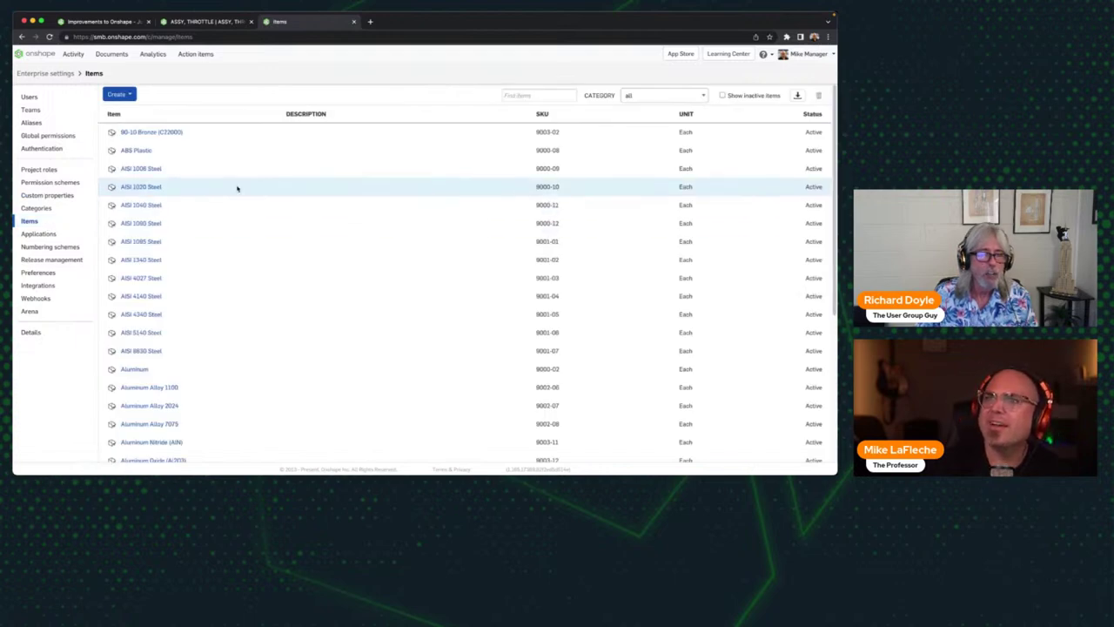
left_click(121, 95)
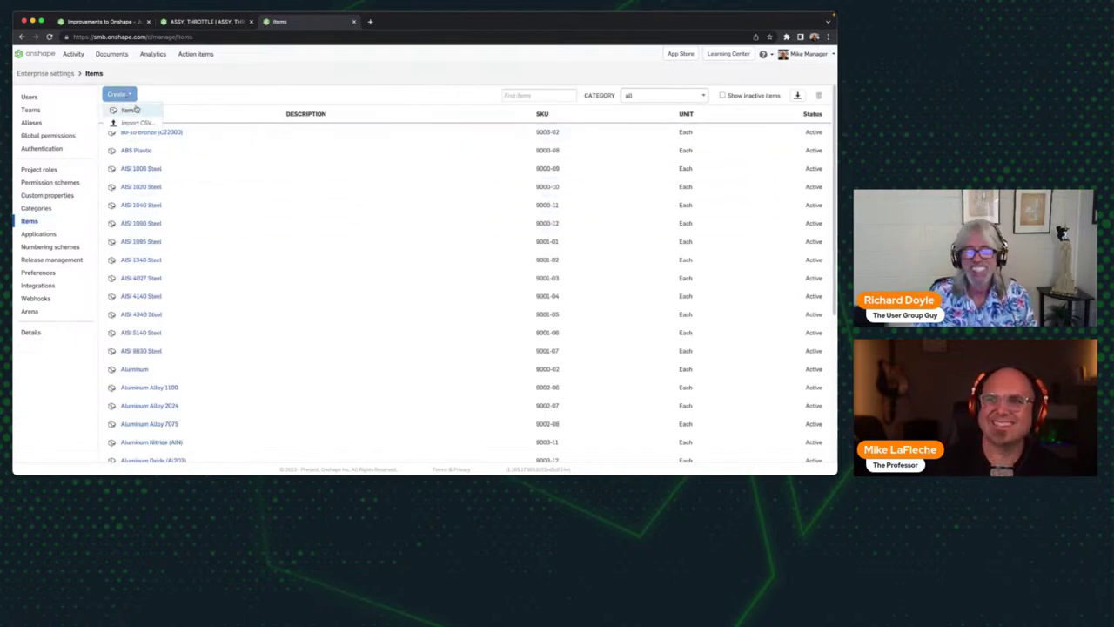
scroll(340, 348, "down", 5)
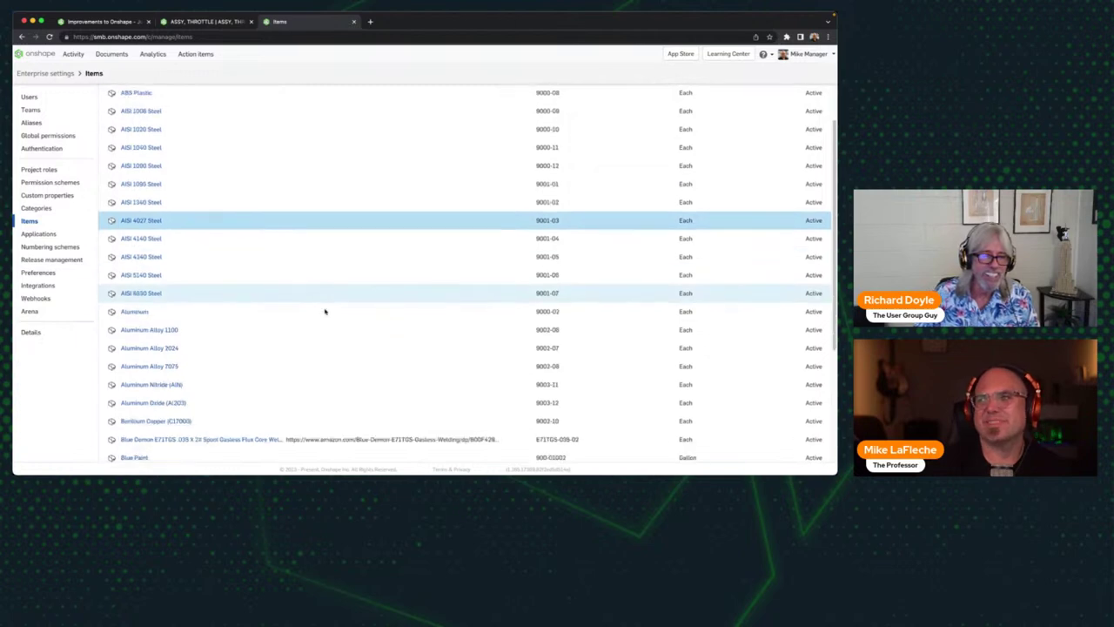
scroll(165, 331, "up", 5)
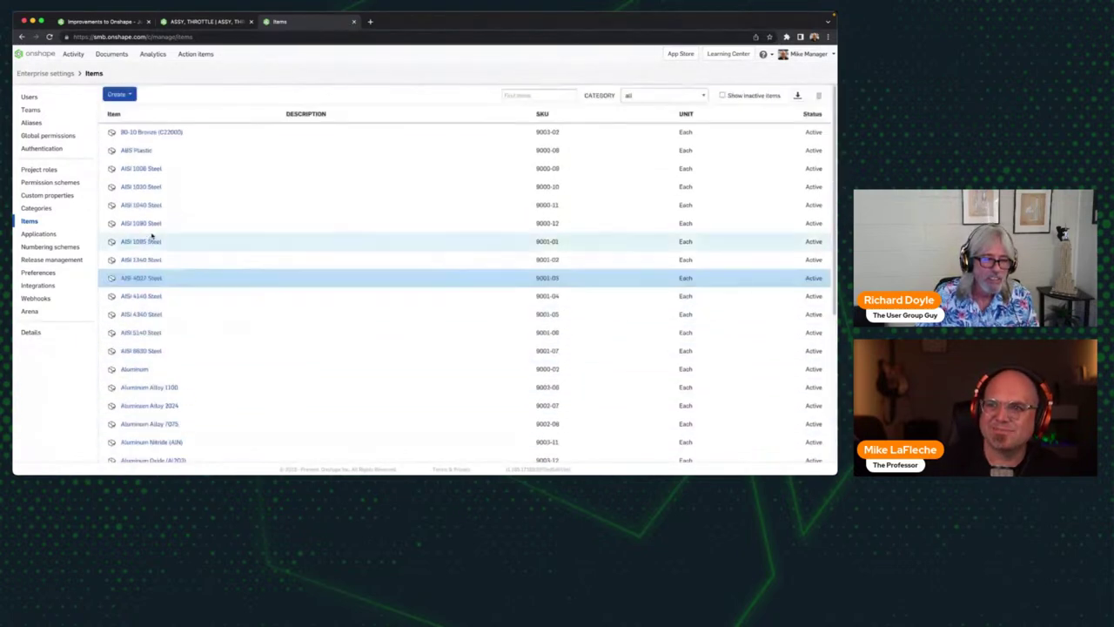
scroll(130, 269, "down", 3)
scroll(174, 261, "up", 3)
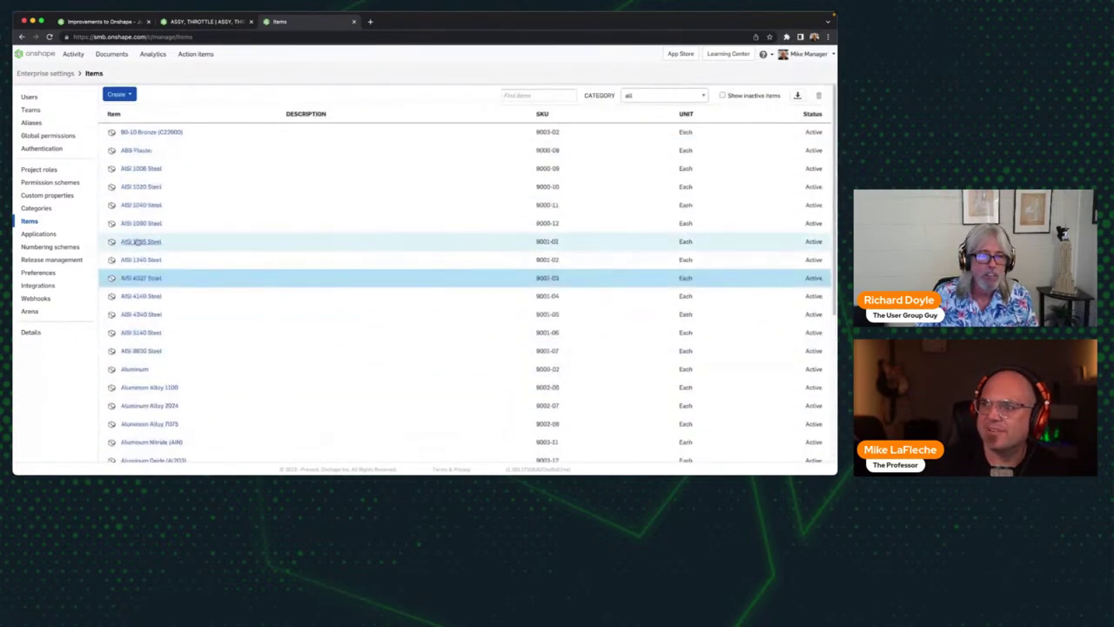
Step: Export the item list as a CSV file and open the downloaded file in Numbers
left_click(797, 95)
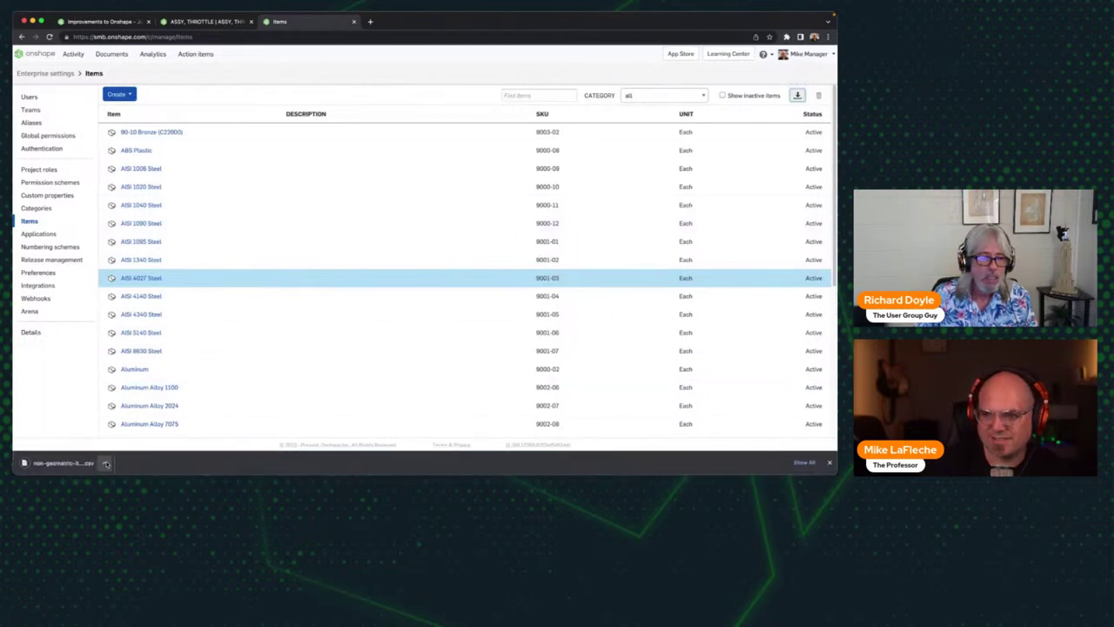
left_click(103, 462)
left_click(111, 451)
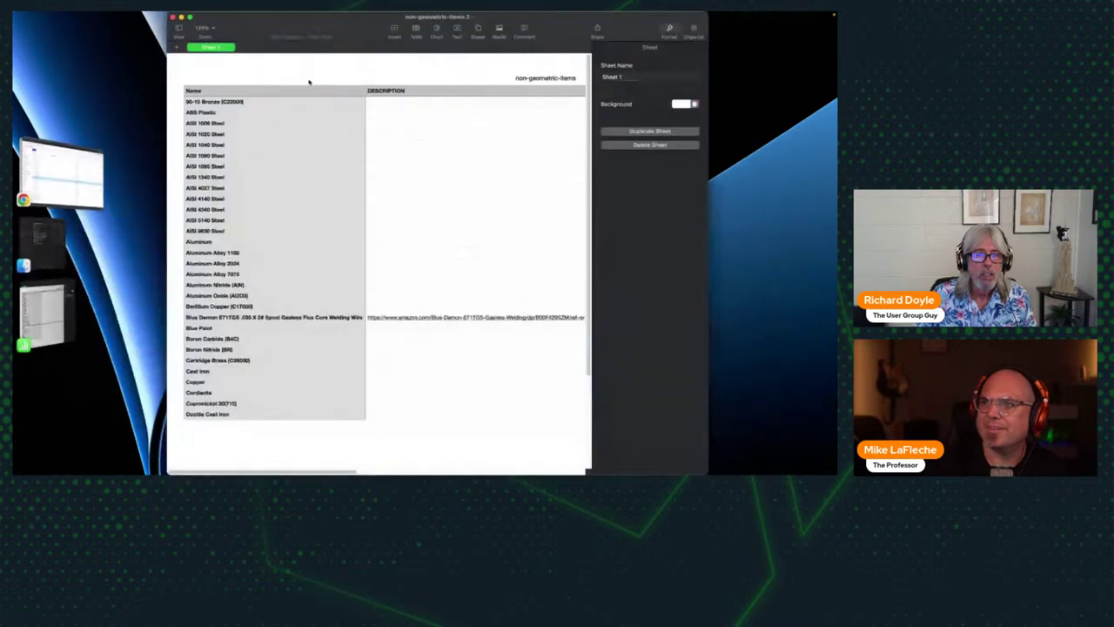
Step: Review the exported item table, close both non-geometric-items spreadsheets and switch back to Onshape in Chrome
scroll(287, 200, "down", 3)
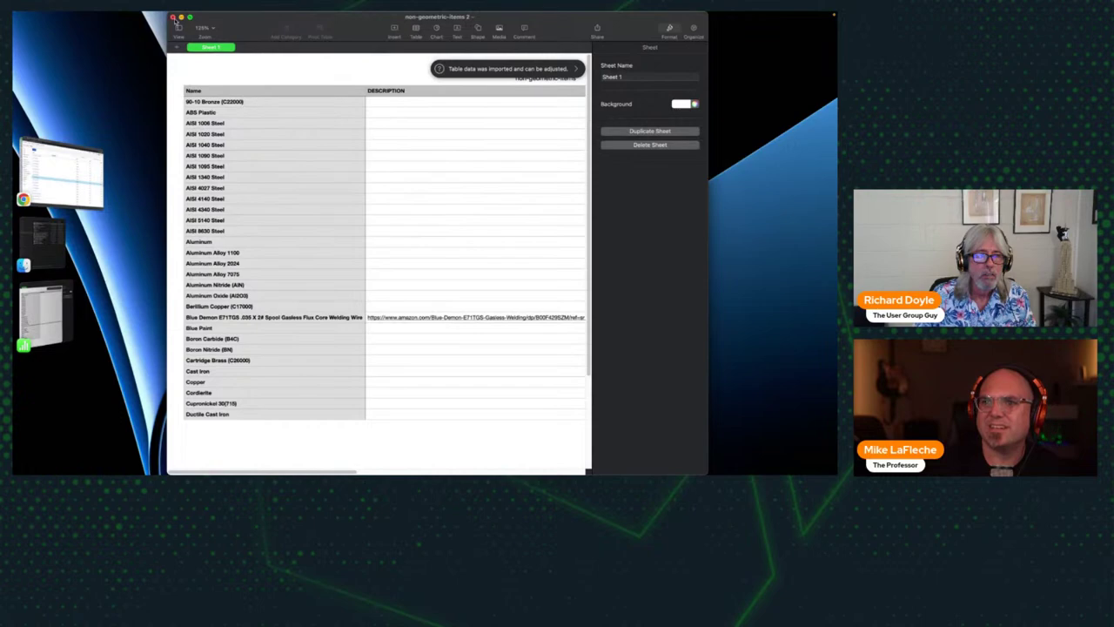
left_click(173, 18)
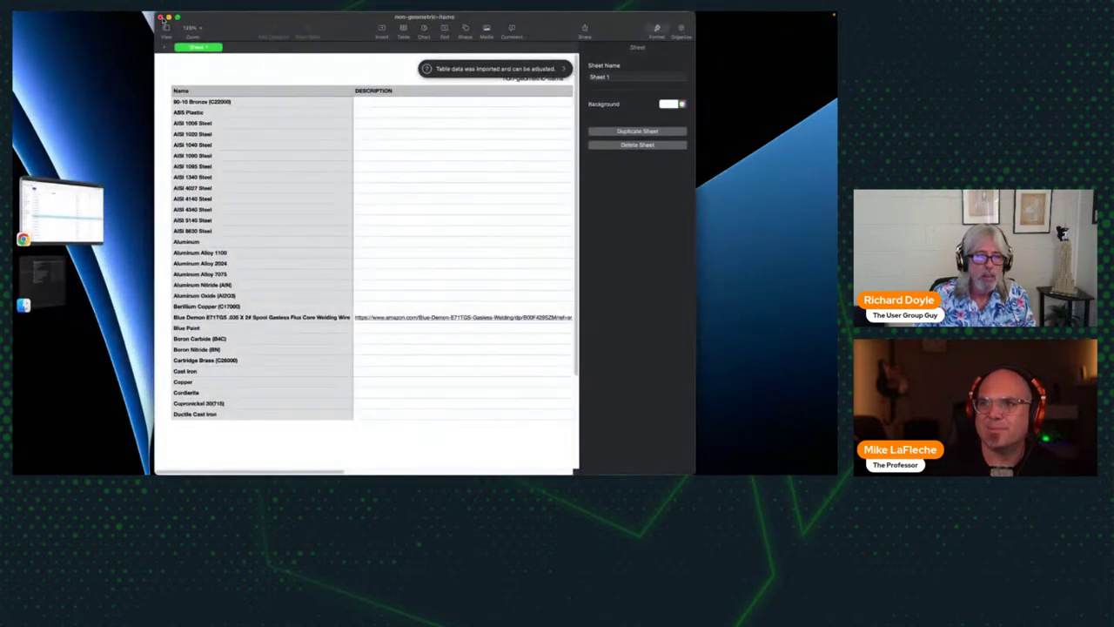
left_click(161, 19)
left_click(83, 213)
Step: Start a new item in the enterprise item list and name it Special Paint
scroll(209, 318, "down", 5)
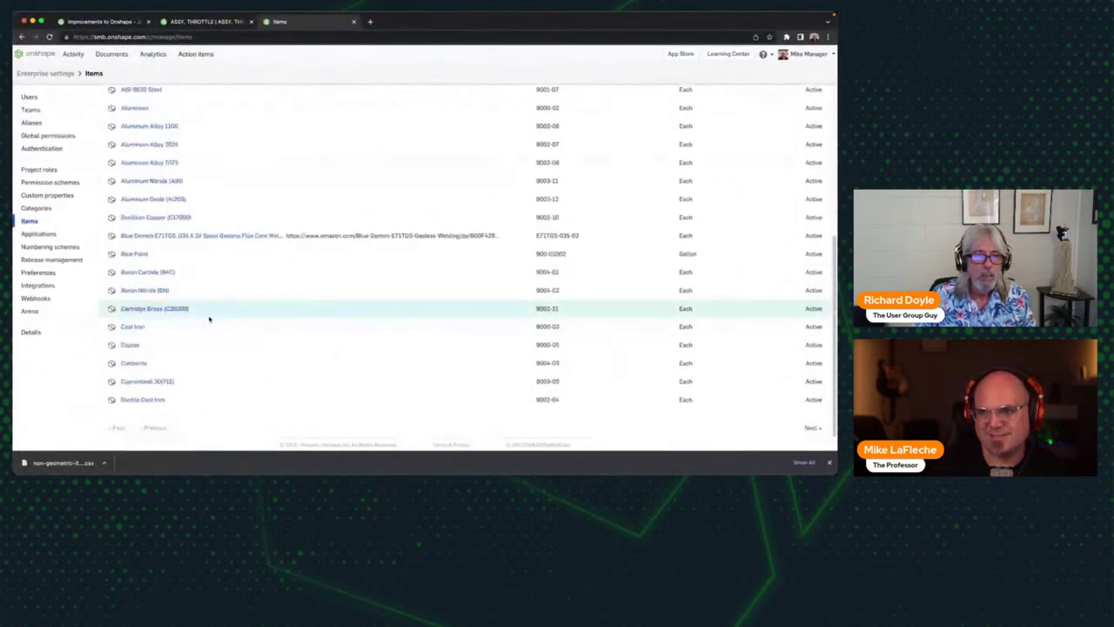
scroll(209, 318, "up", 5)
left_click(121, 94)
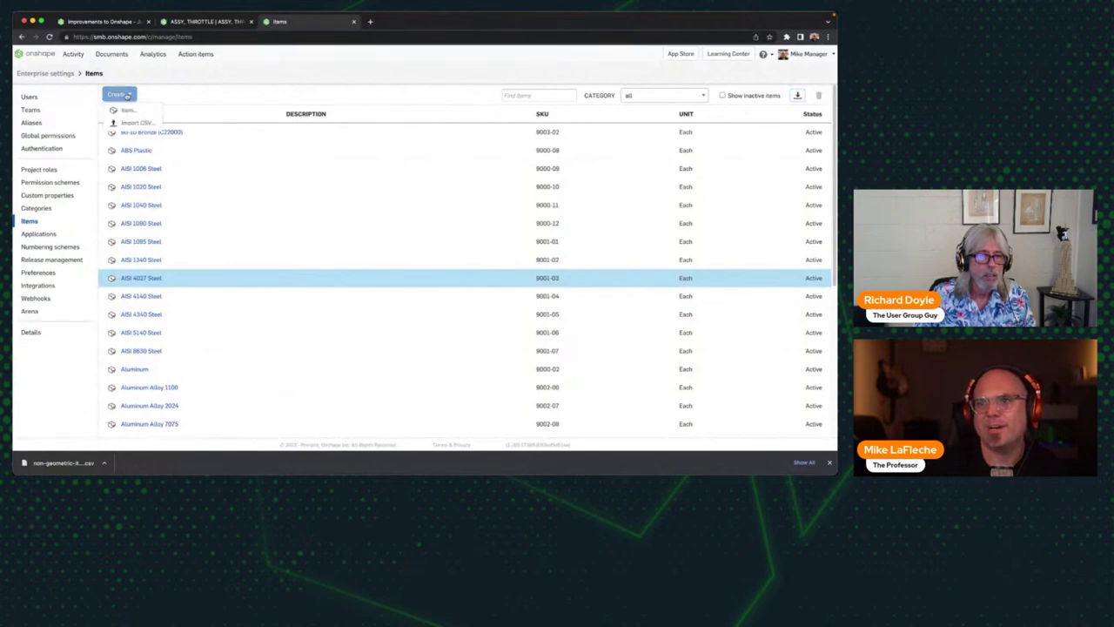
left_click(127, 111)
scroll(370, 395, "down", 5)
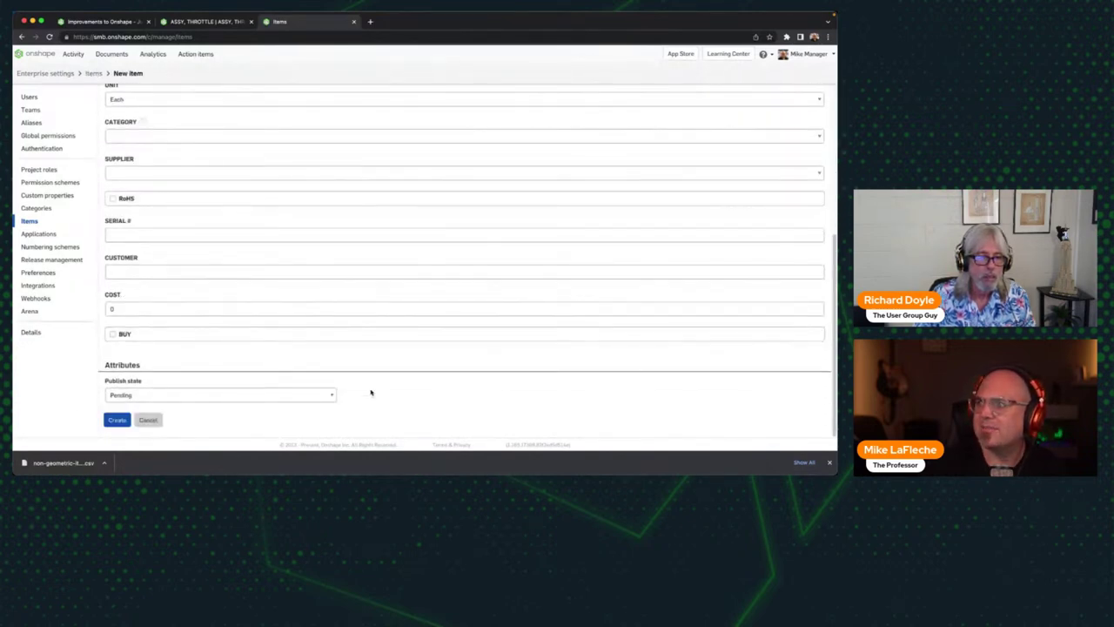
scroll(370, 393, "up", 5)
left_click(127, 244)
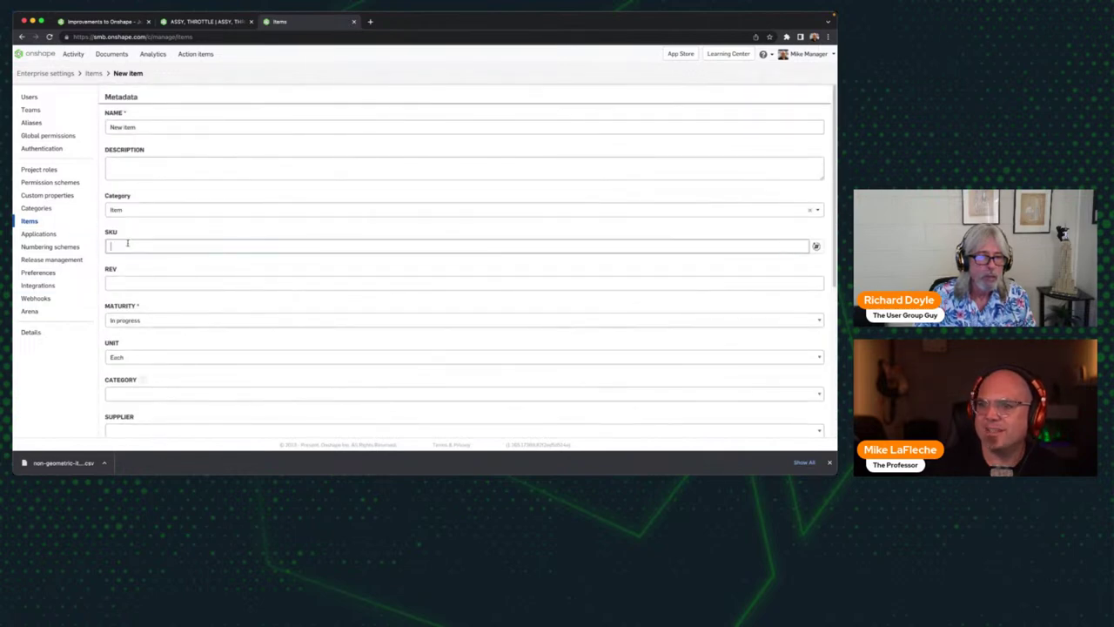
triple_click(138, 126)
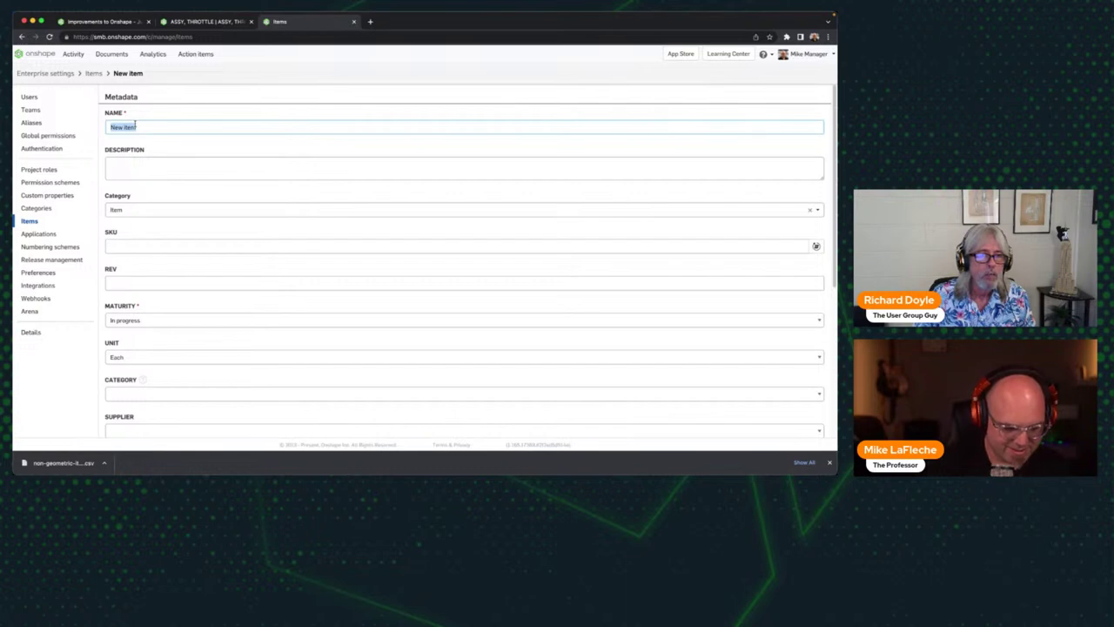
key("BackSpace")
type("Special")
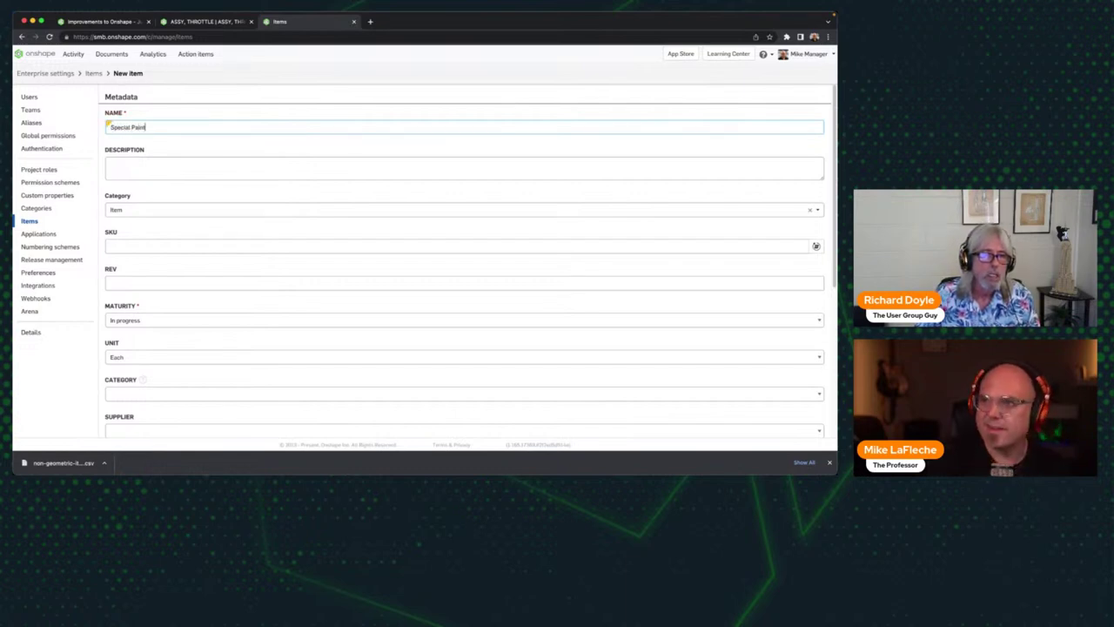
Step: Keep the category as Item, generate the next SKU, and set the revision to A and maturity to Released
left_click(130, 208)
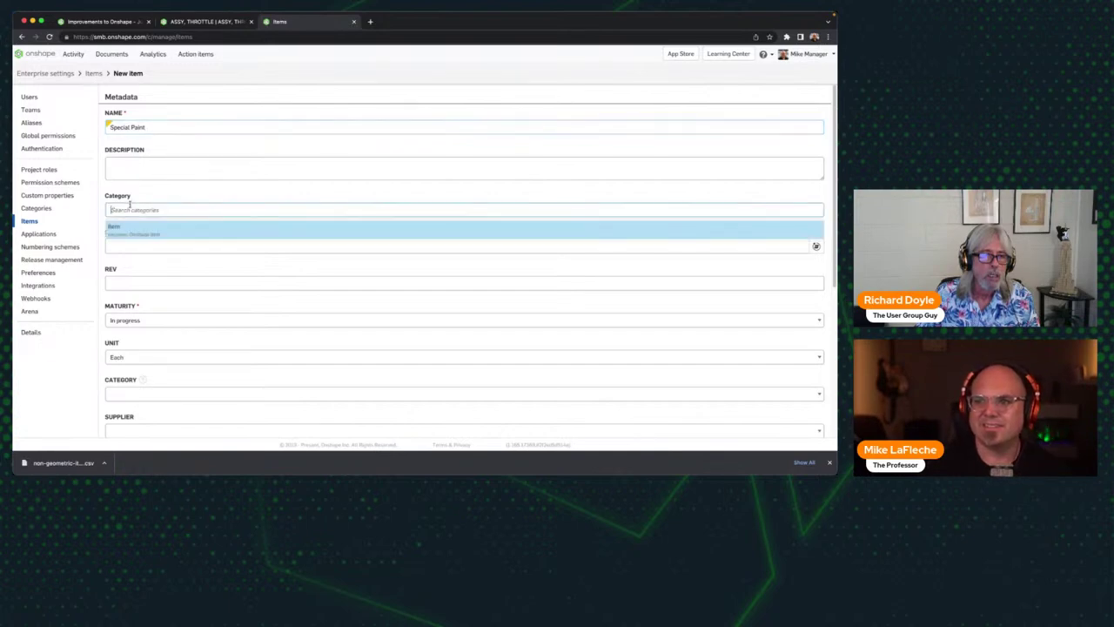
left_click(128, 229)
left_click(128, 246)
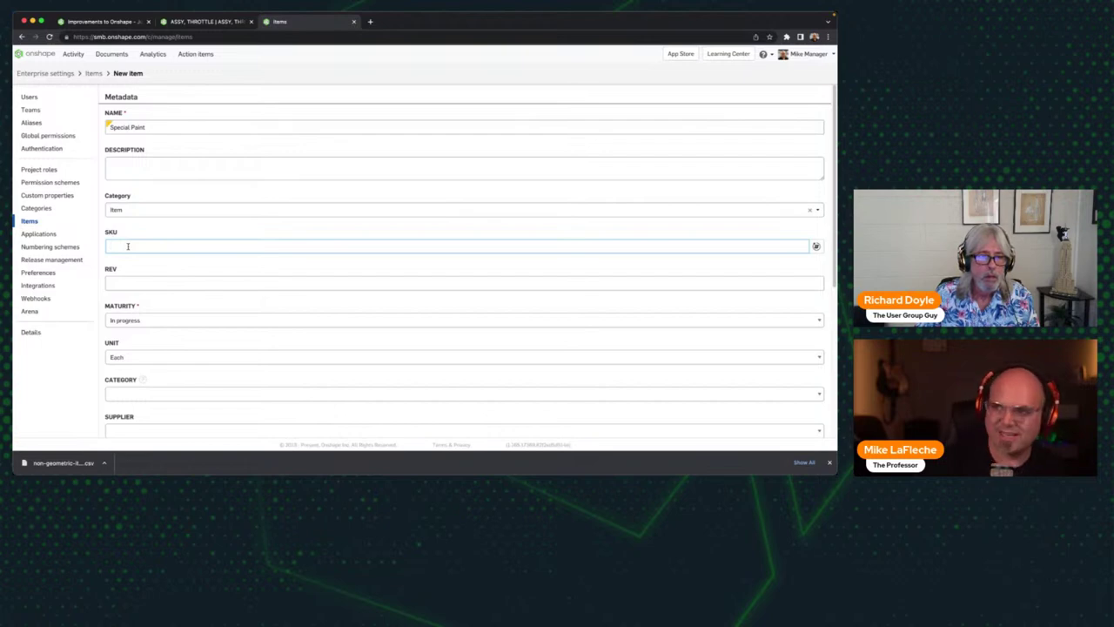
left_click(815, 246)
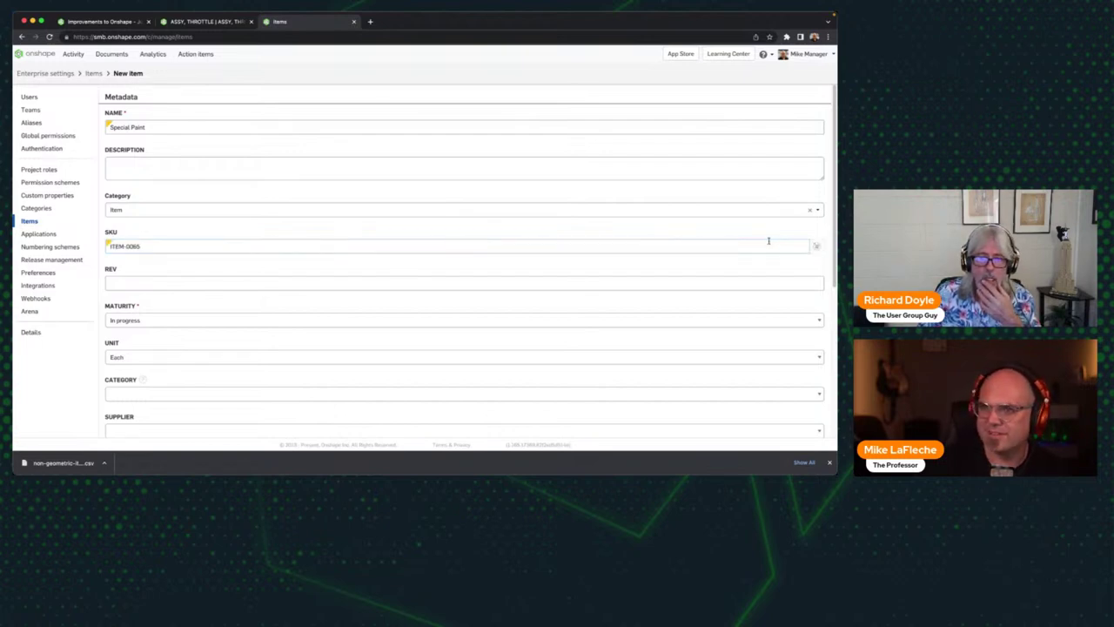
left_click(129, 283)
type("A")
left_click(139, 320)
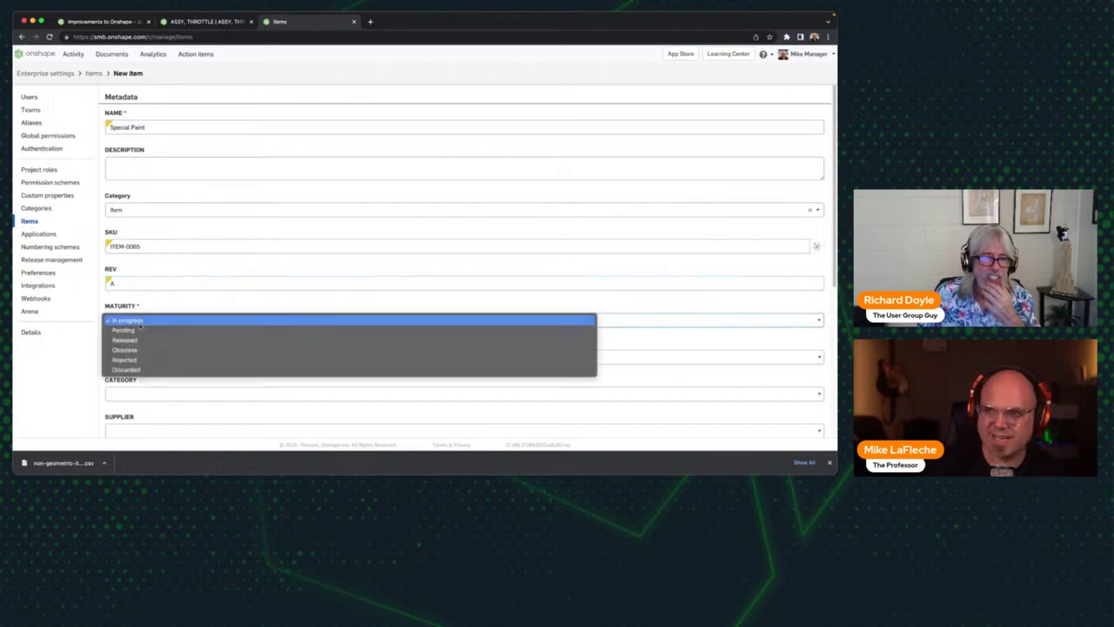
left_click(143, 338)
Step: Set the Special Paint item's unit to Milliliter and mark it as a Buy item
scroll(218, 300, "down", 2)
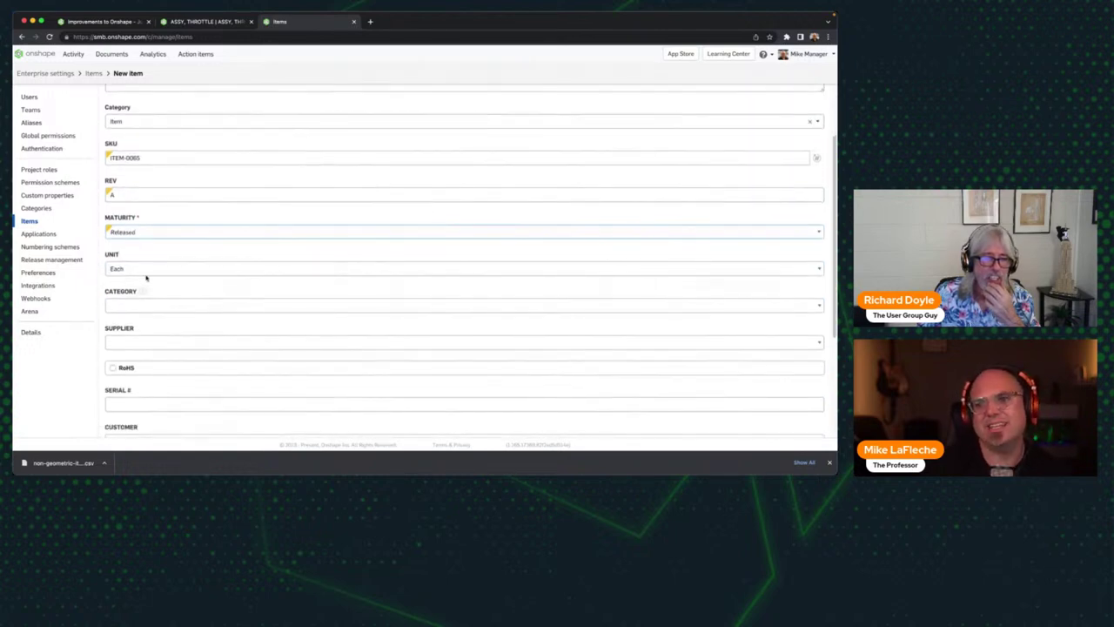
left_click(114, 267)
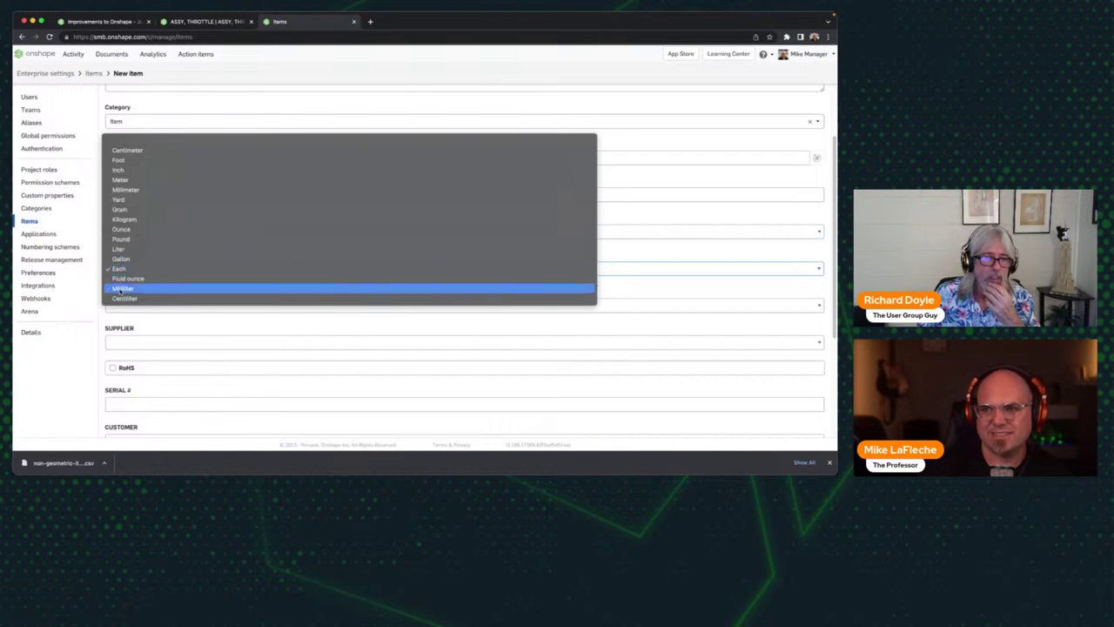
left_click(122, 288)
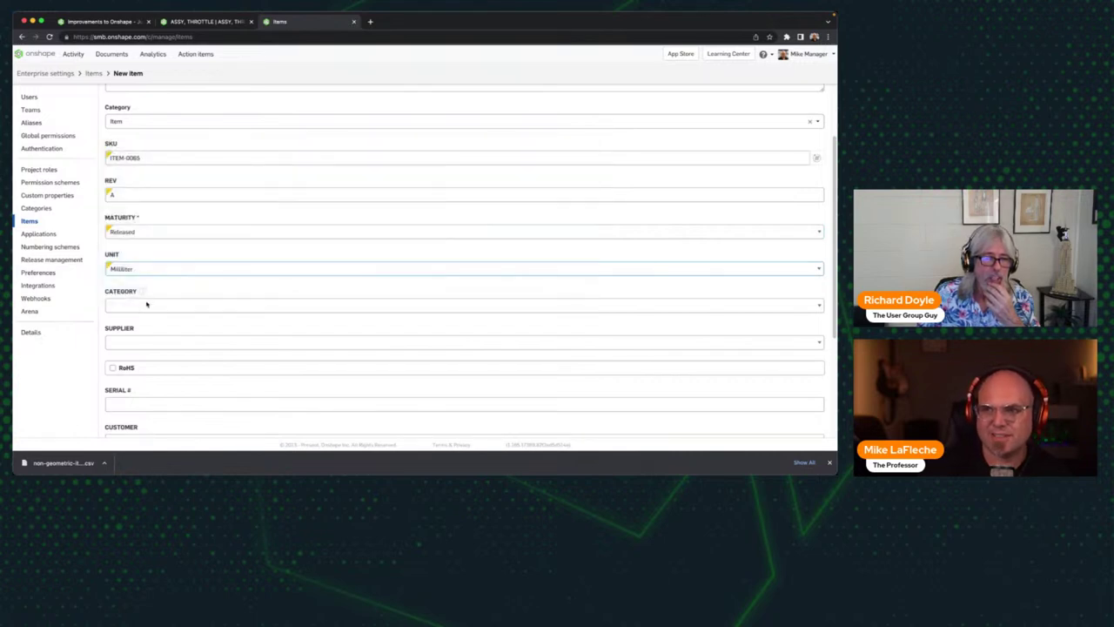
left_click(146, 304)
key("Escape")
scroll(205, 359, "down", 3)
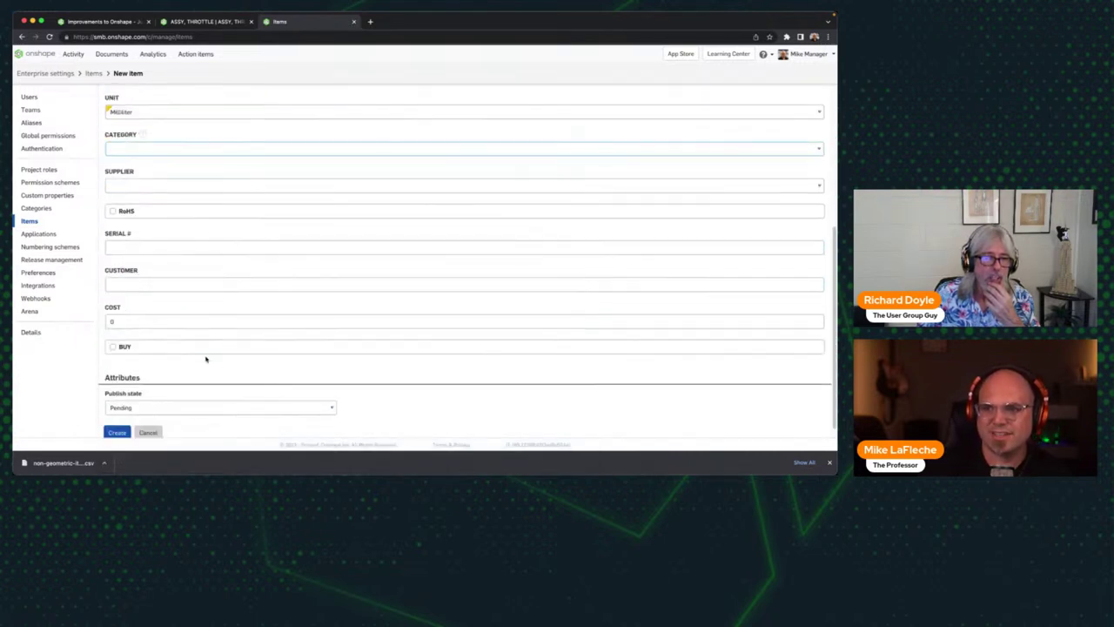
left_click(112, 346)
Step: Set the publish state to Active and create the Special Paint item, confirming the save
left_click(130, 407)
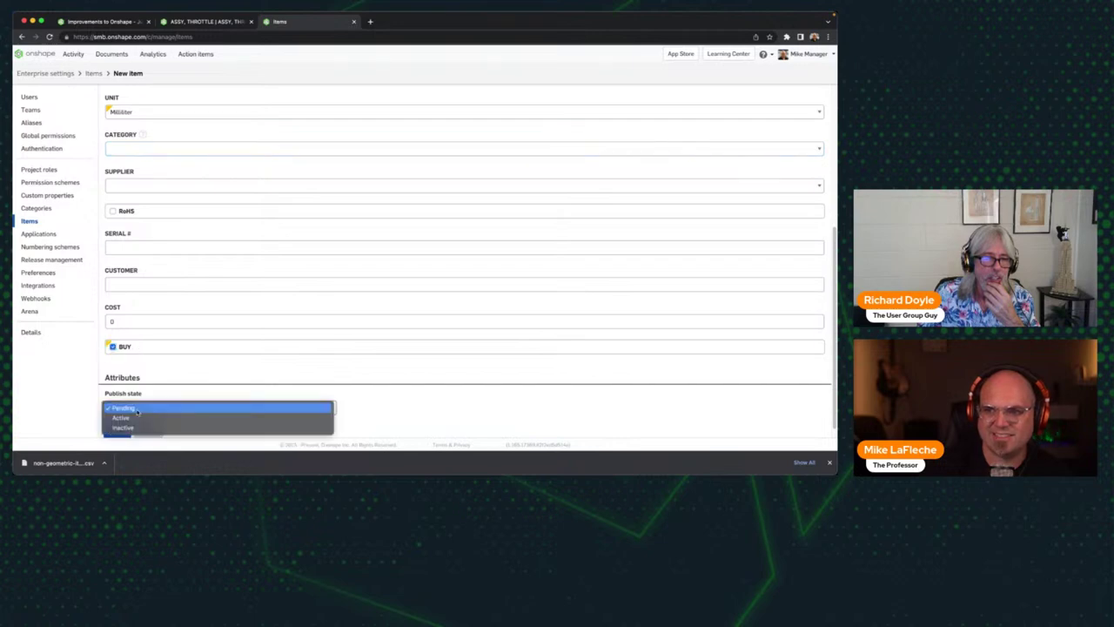
left_click(132, 417)
left_click(116, 432)
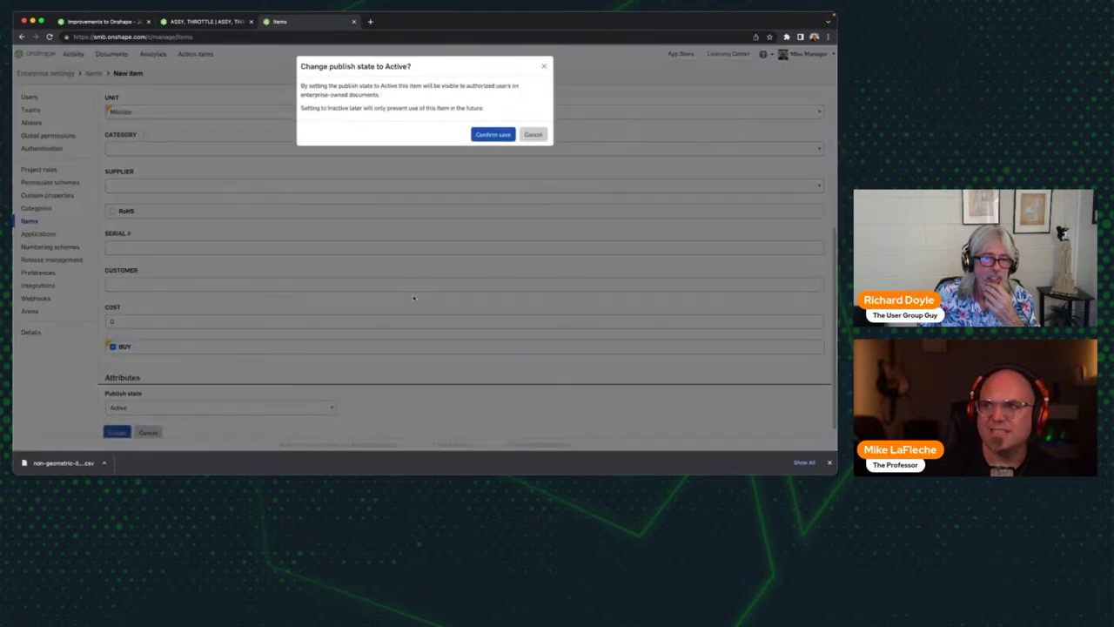
left_click(493, 133)
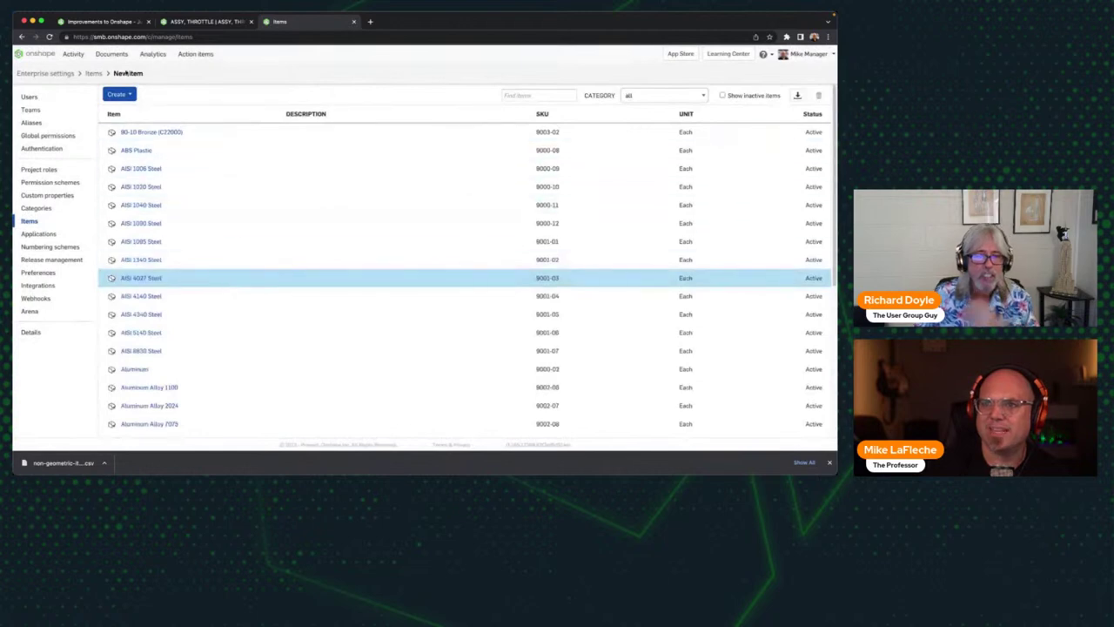
Step: Insert the Special Paint item into the throttle assembly's bill of materials with the machined throttle body as its reference, and dismiss the download bar and notification
left_click(198, 21)
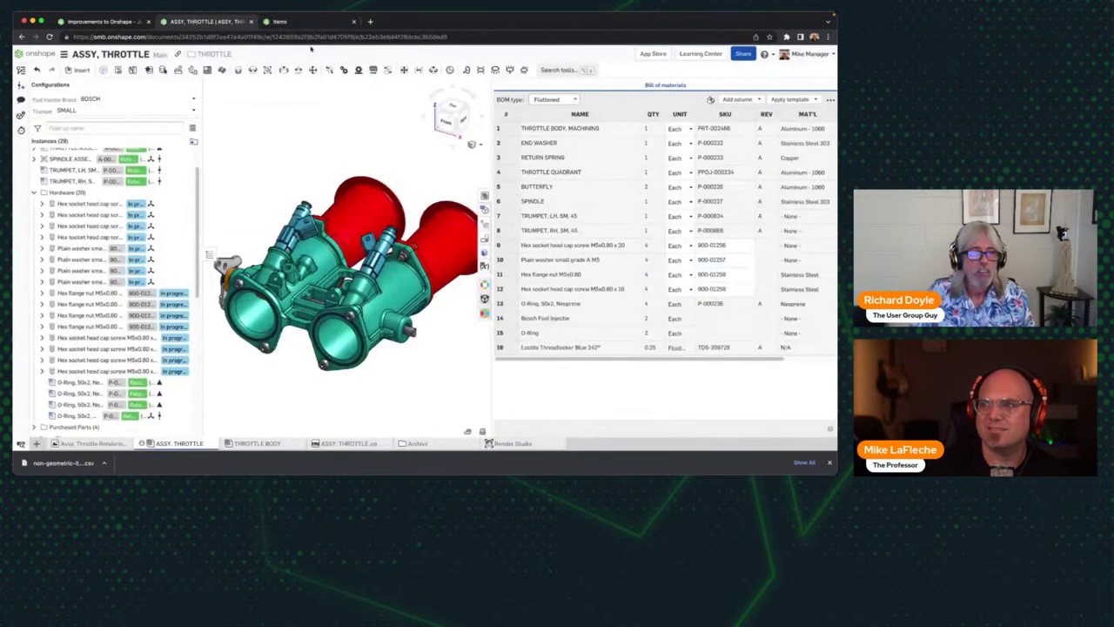
left_click(710, 99)
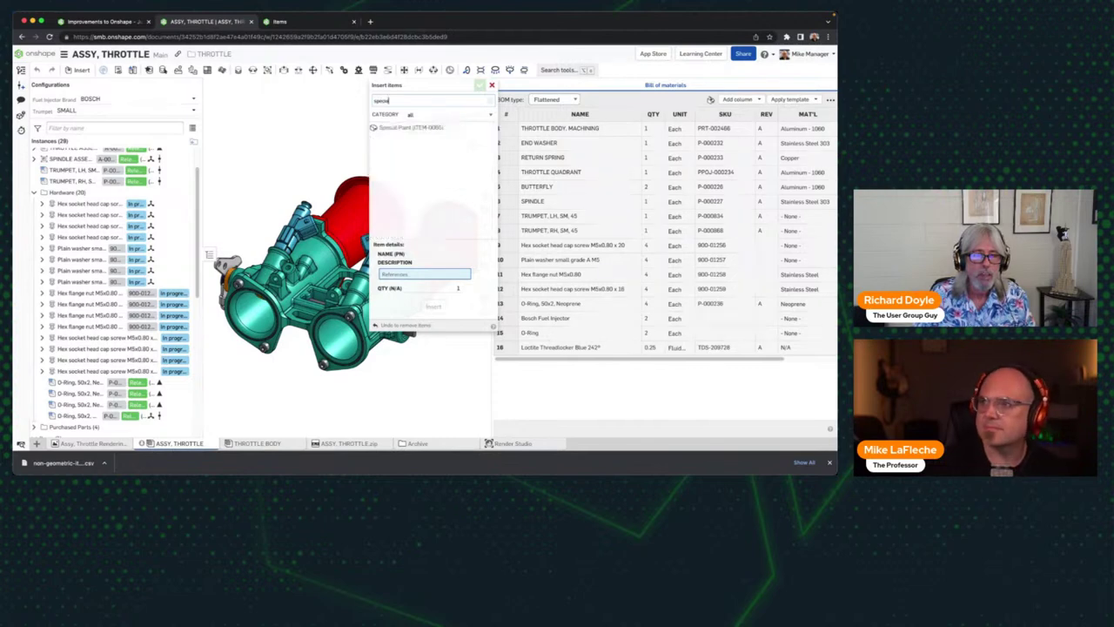
left_click(423, 128)
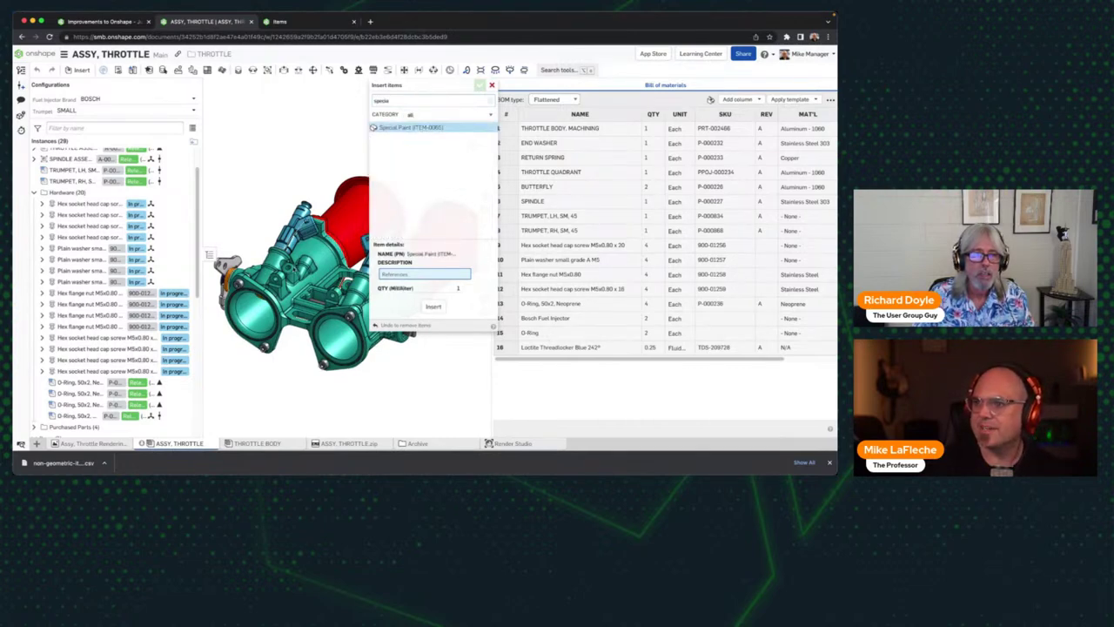
left_click(430, 314)
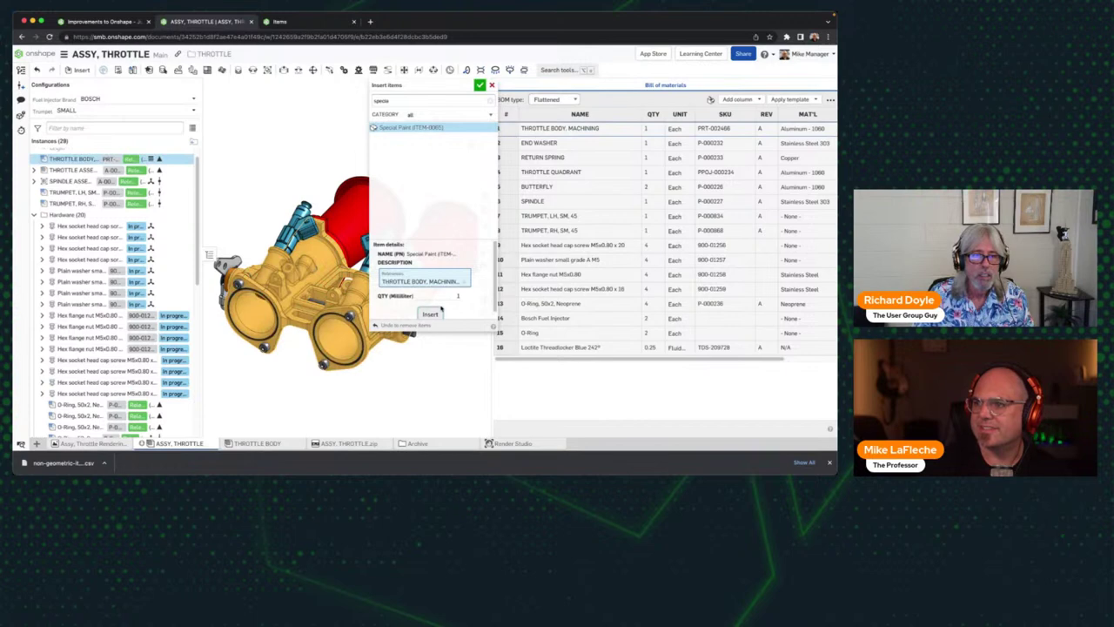
left_click(479, 85)
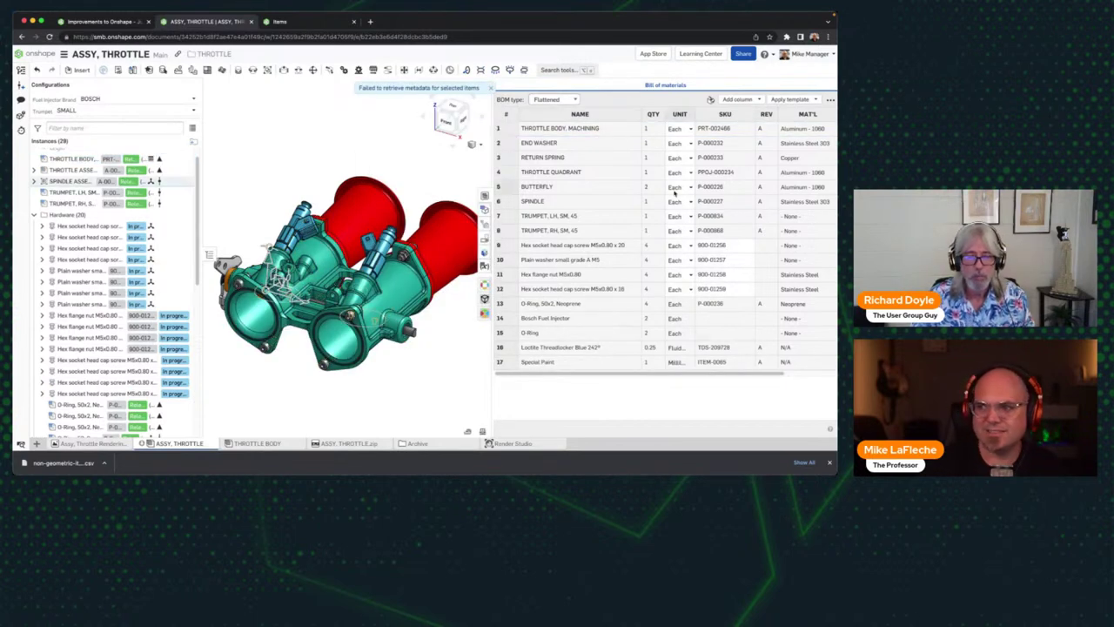
left_click(828, 462)
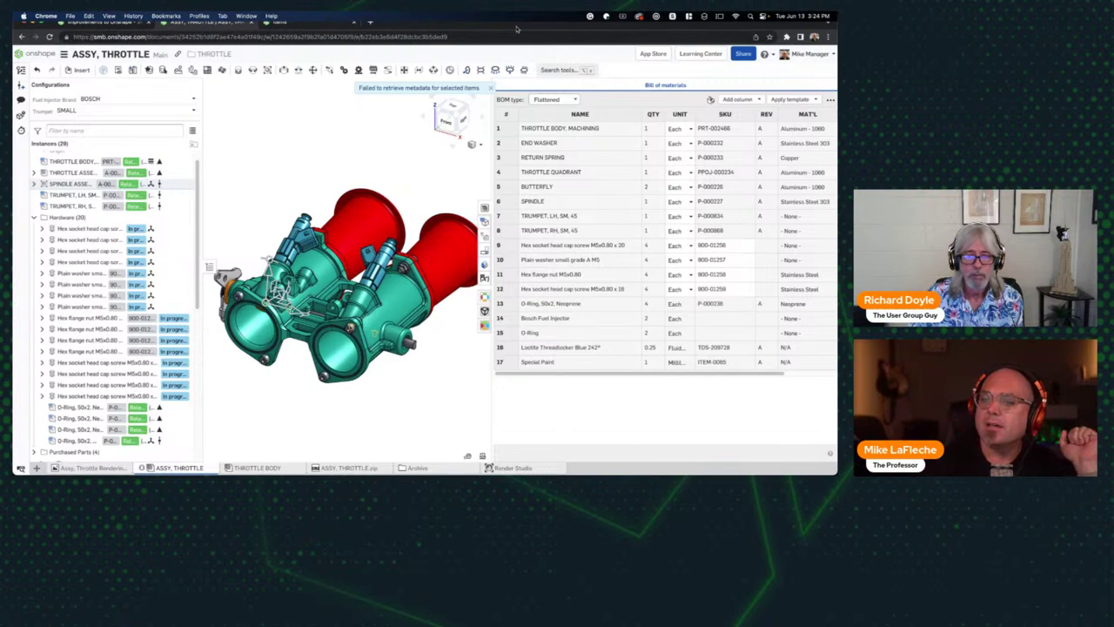
left_click(490, 88)
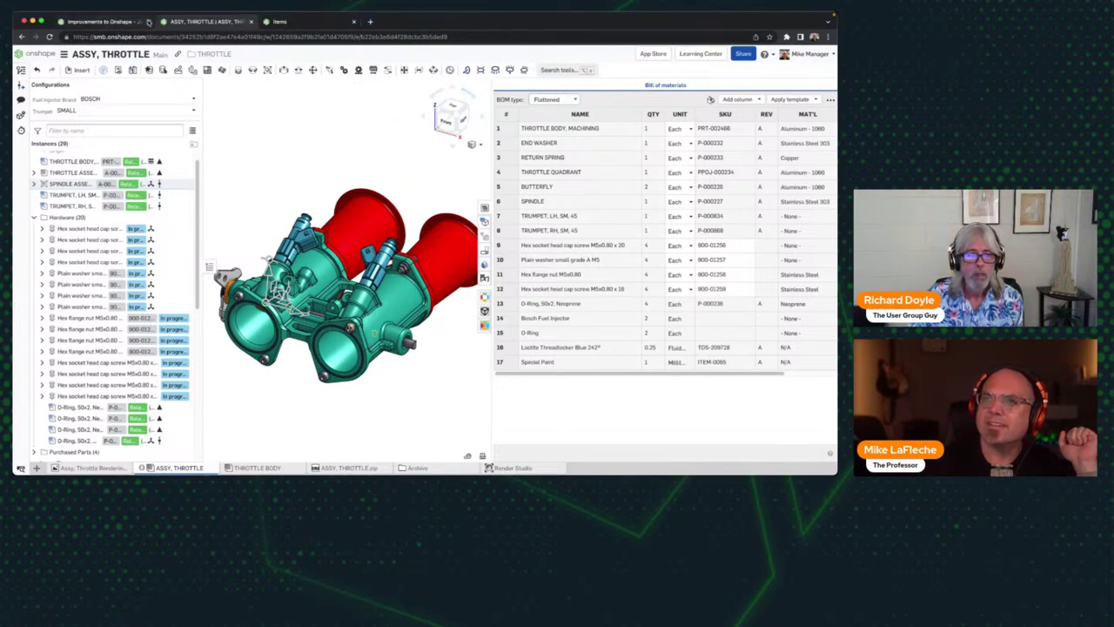
Step: Switch to the Improvements to Onshape forum post and expand the new sketch text fonts list to examine the added fonts
left_click(104, 21)
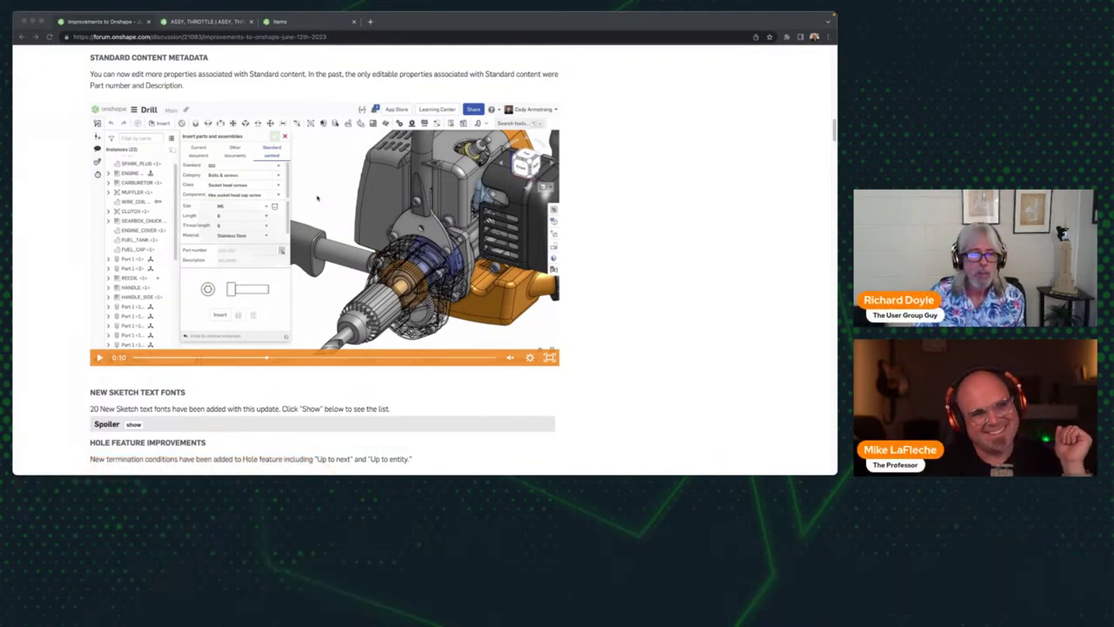
scroll(470, 295, "down", 5)
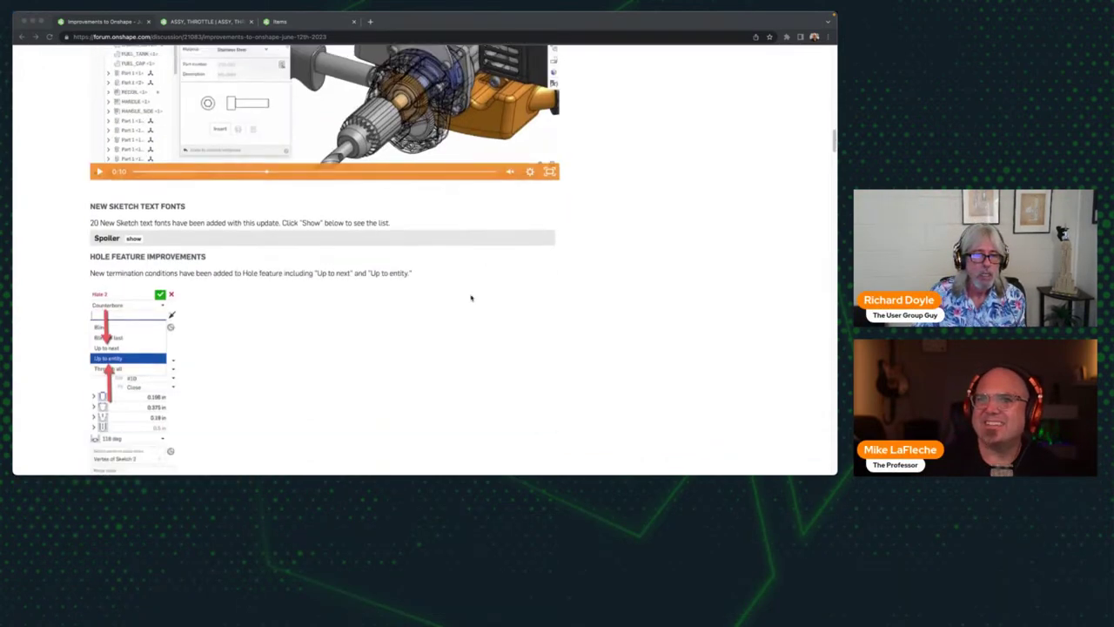
scroll(364, 270, "up", 3)
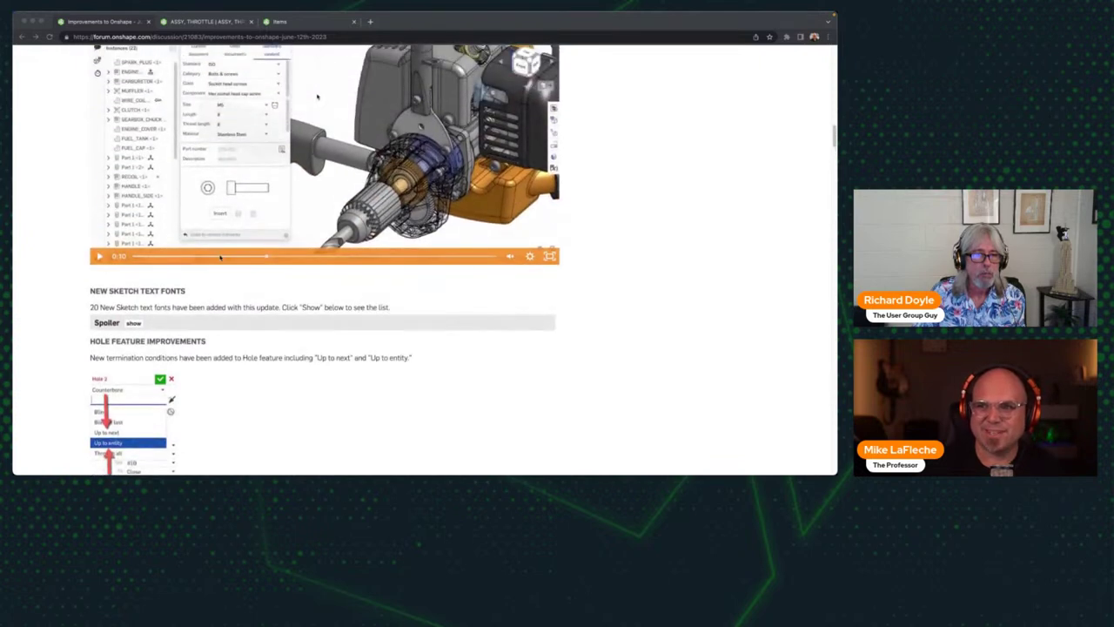
scroll(119, 345, "down", 5)
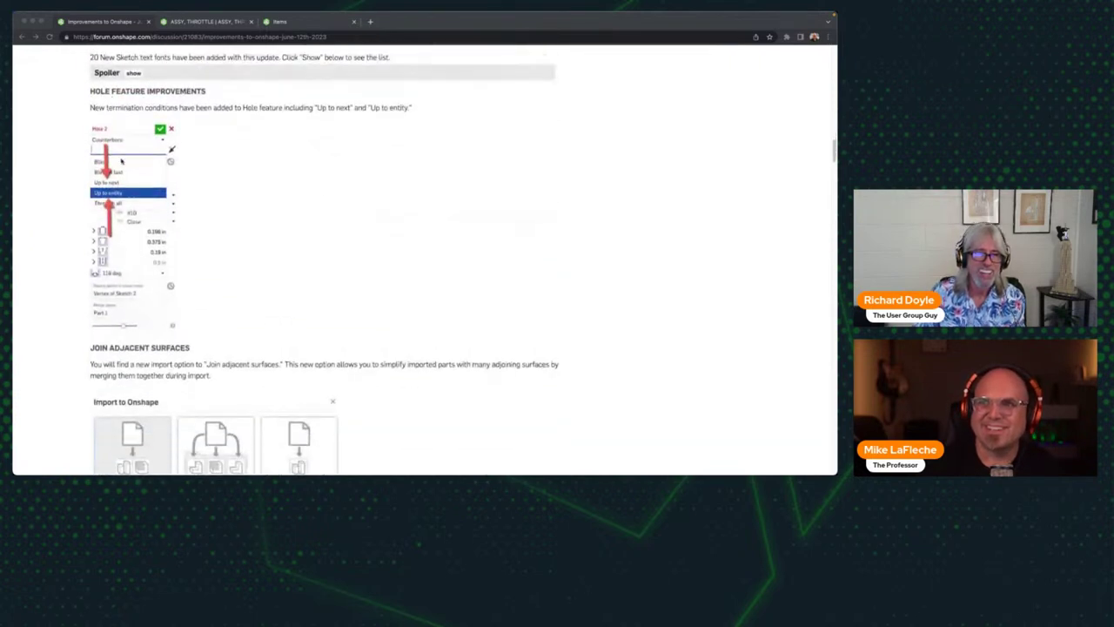
left_click(133, 73)
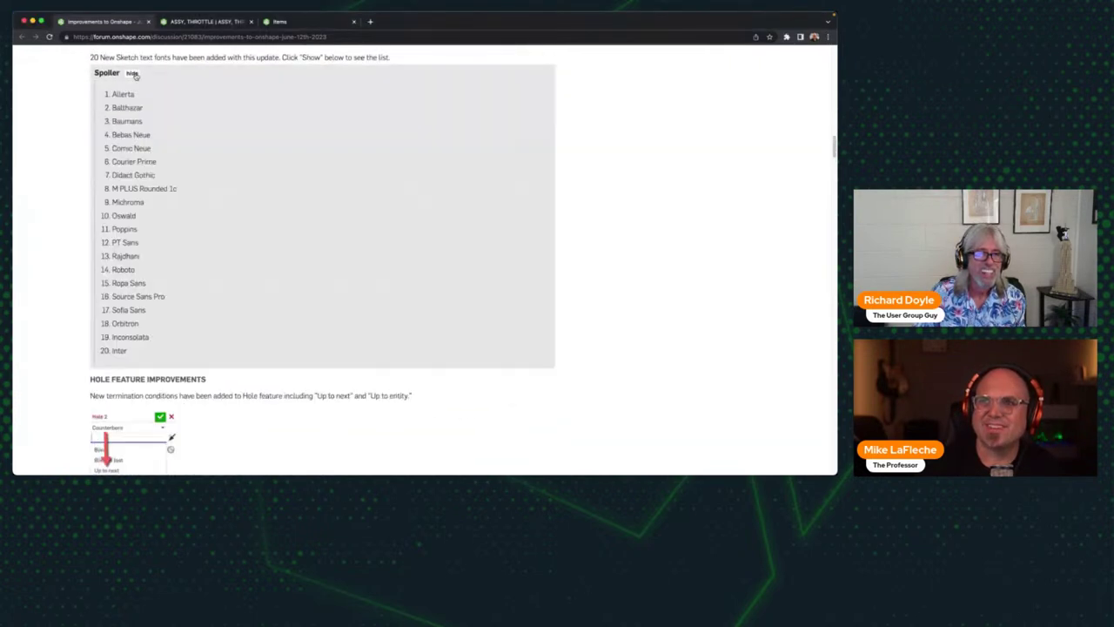
double_click(130, 109)
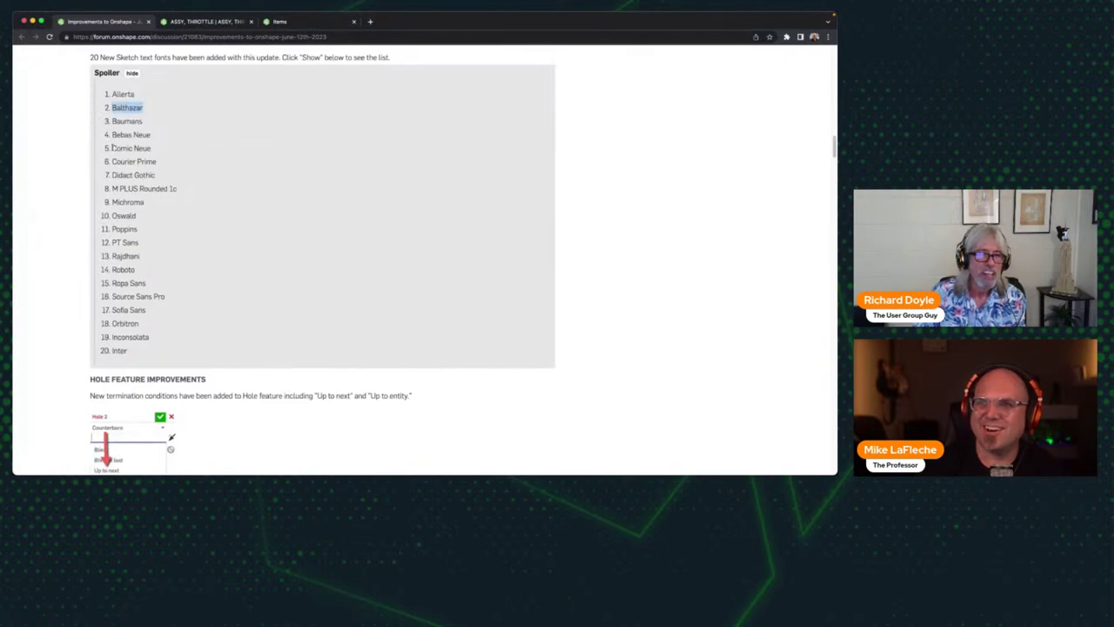
left_click_drag(110, 150, 174, 153)
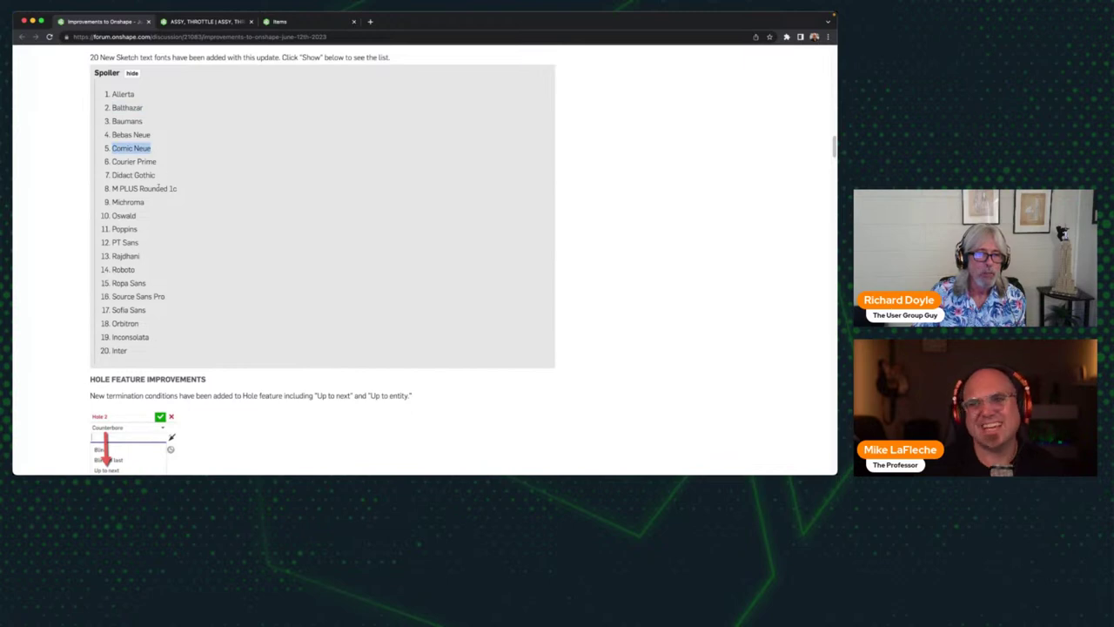
Step: Detach the ASSY, THROTTLE browser tab into its own window and show it together with the forum post window
left_click_drag(196, 22, 543, 123)
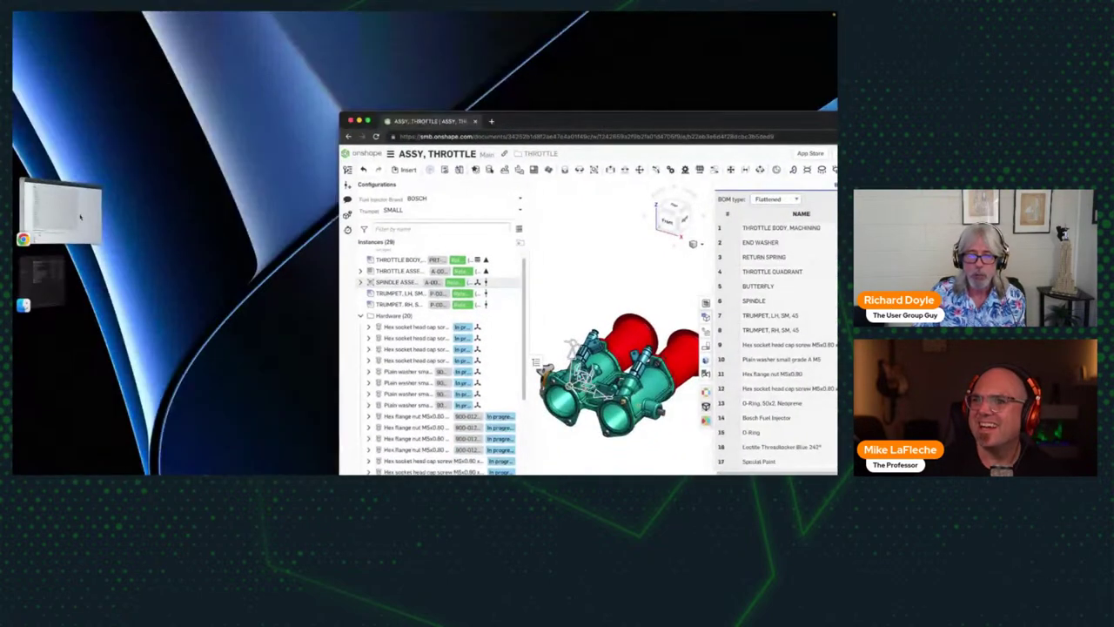
left_click(44, 213)
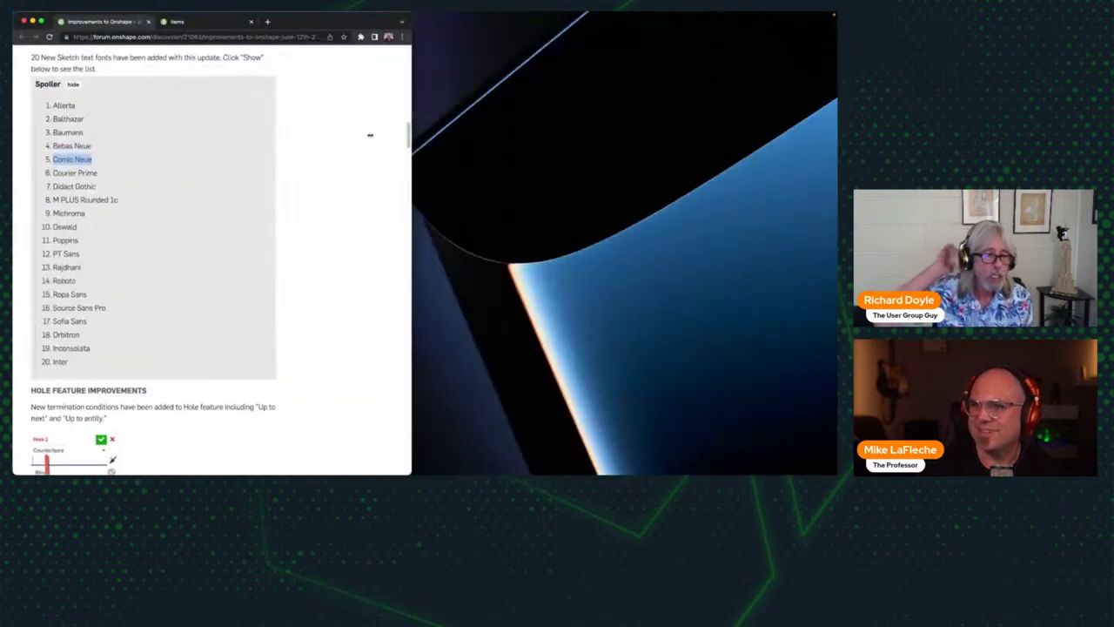
scroll(335, 135, "down", 5)
key("ctrl+Up")
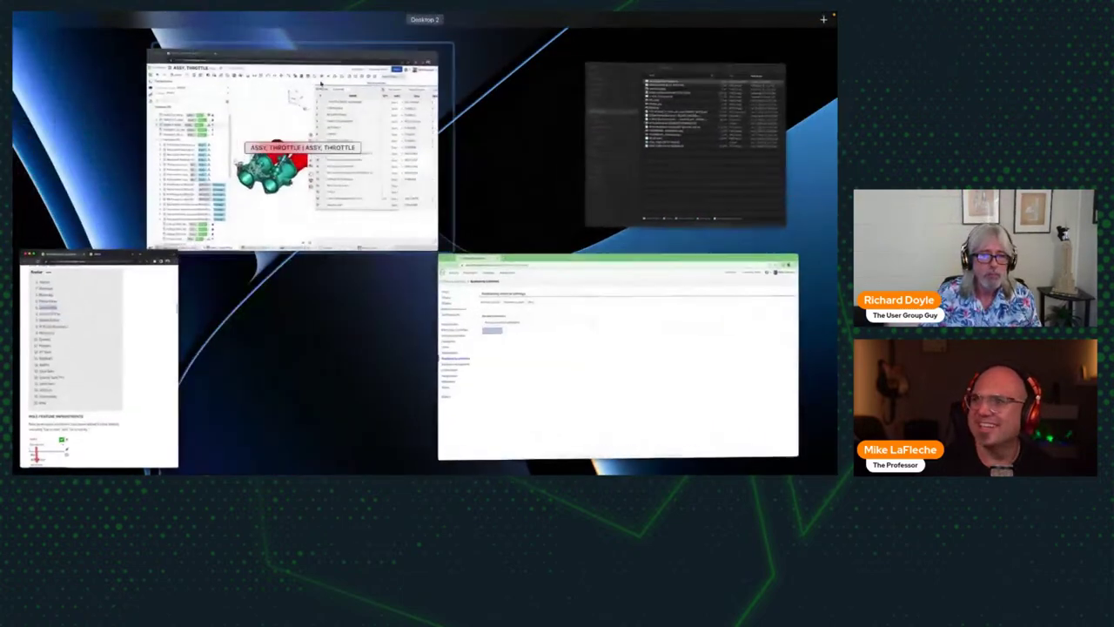
left_click(300, 152)
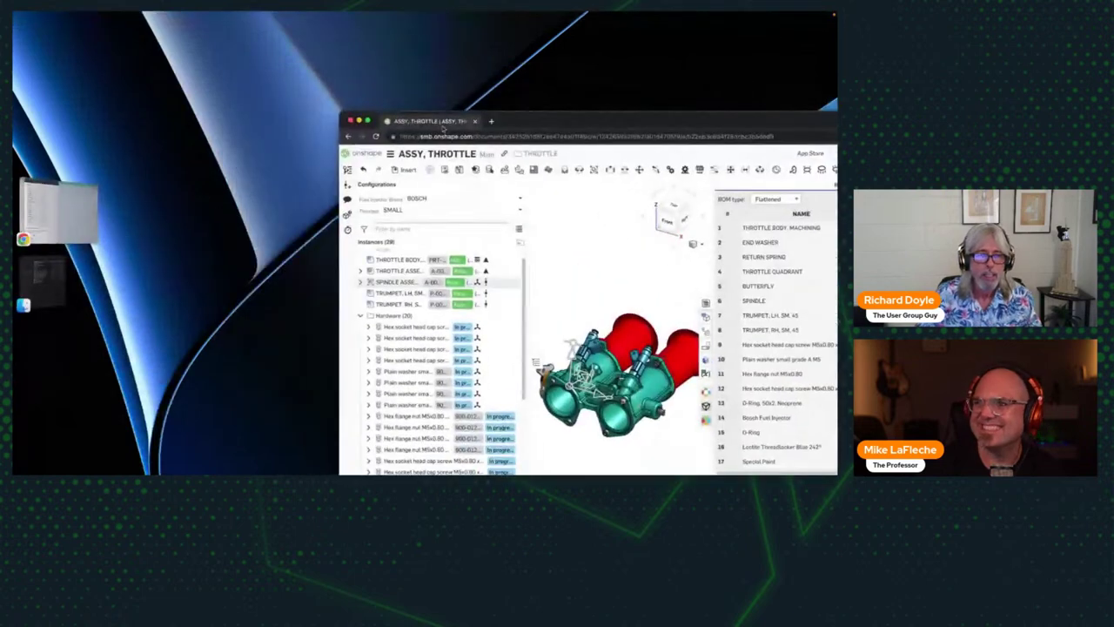
left_click(39, 209)
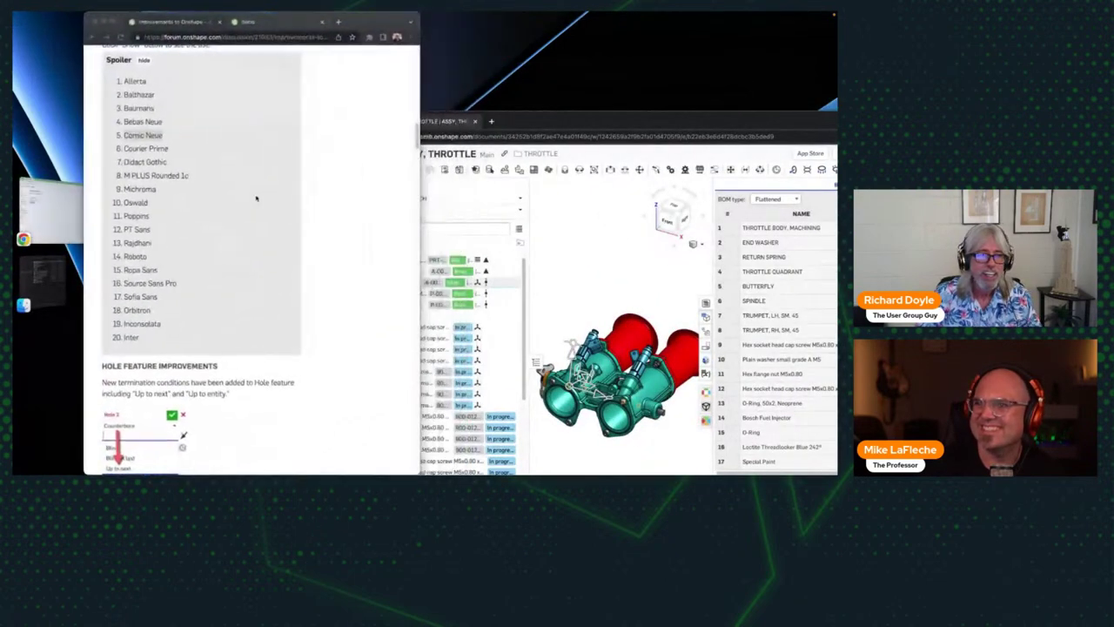
left_click(566, 279)
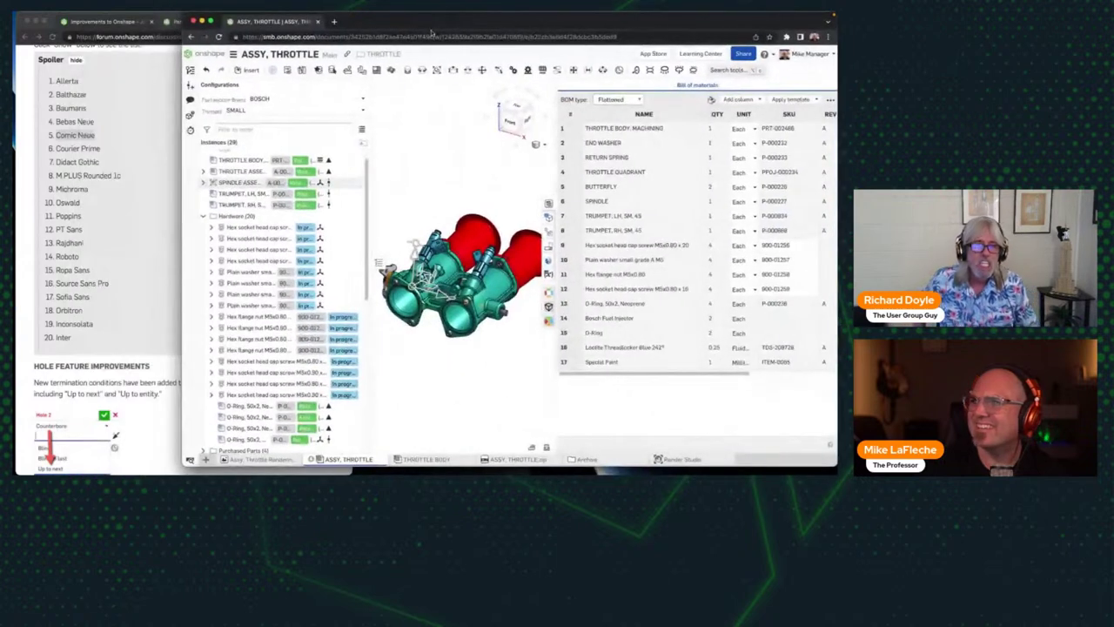
Step: Resize the forum post and throttle assembly windows to sit side by side, giving the assembly window the larger share
left_click(177, 131)
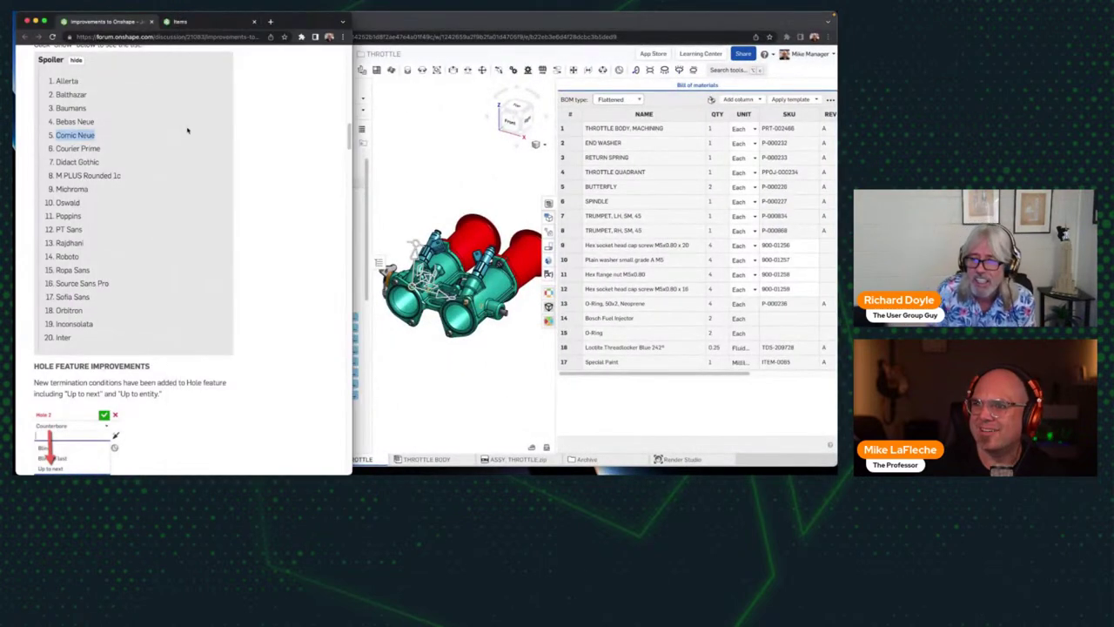
left_click(410, 137)
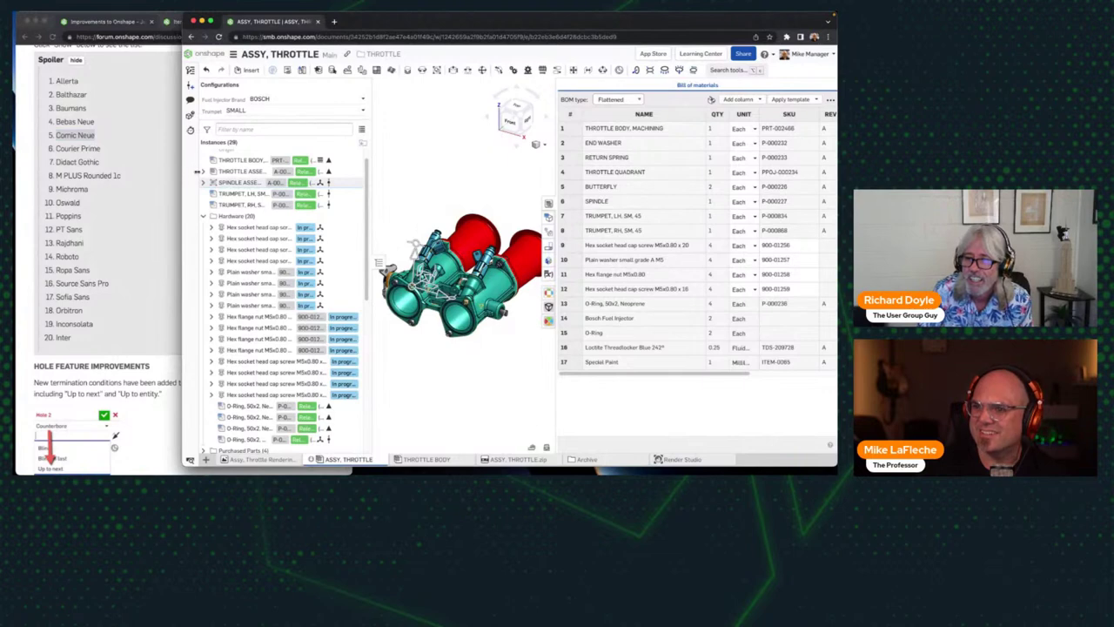
left_click(180, 183)
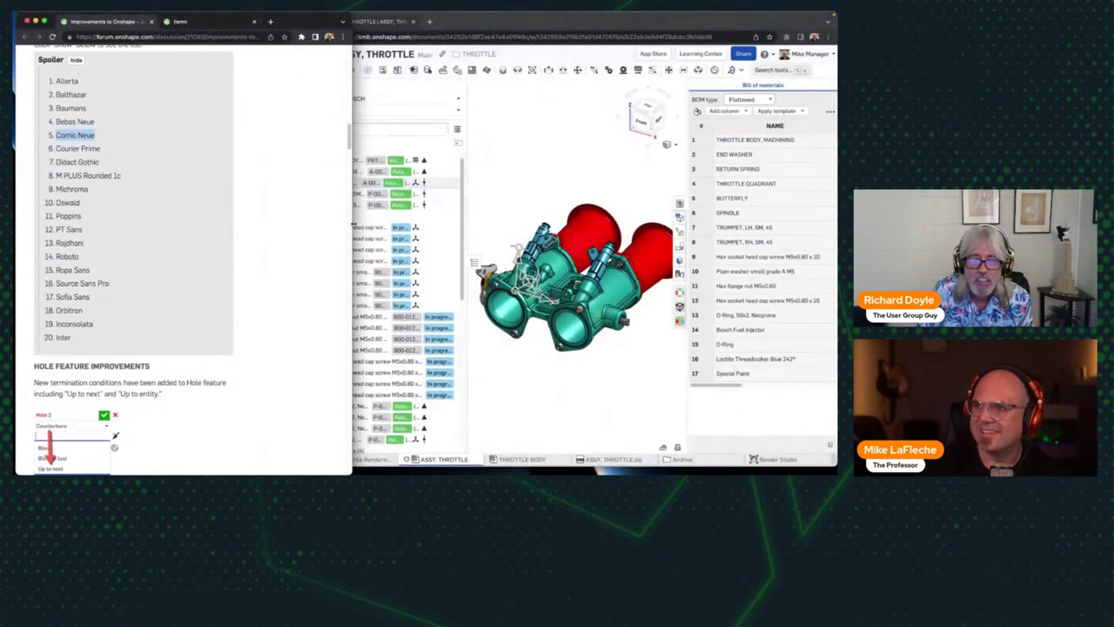
left_click_drag(353, 225, 261, 383)
left_click(292, 424)
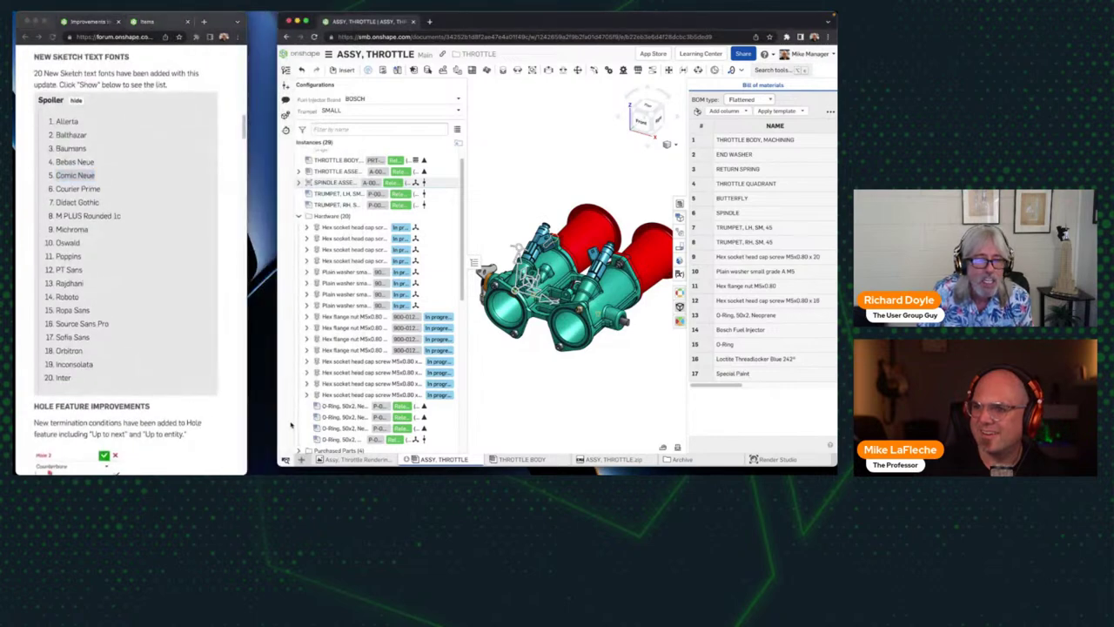
left_click_drag(277, 467, 249, 475)
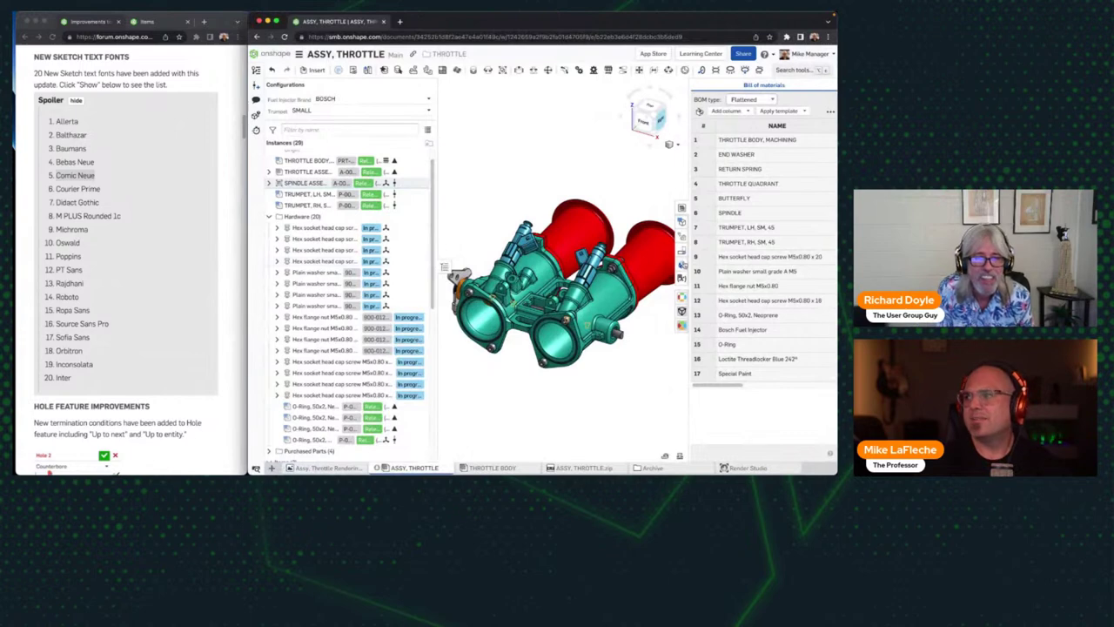
Step: Close the bill of materials, return to the documents page, and create a new document with the default name
left_click(681, 208)
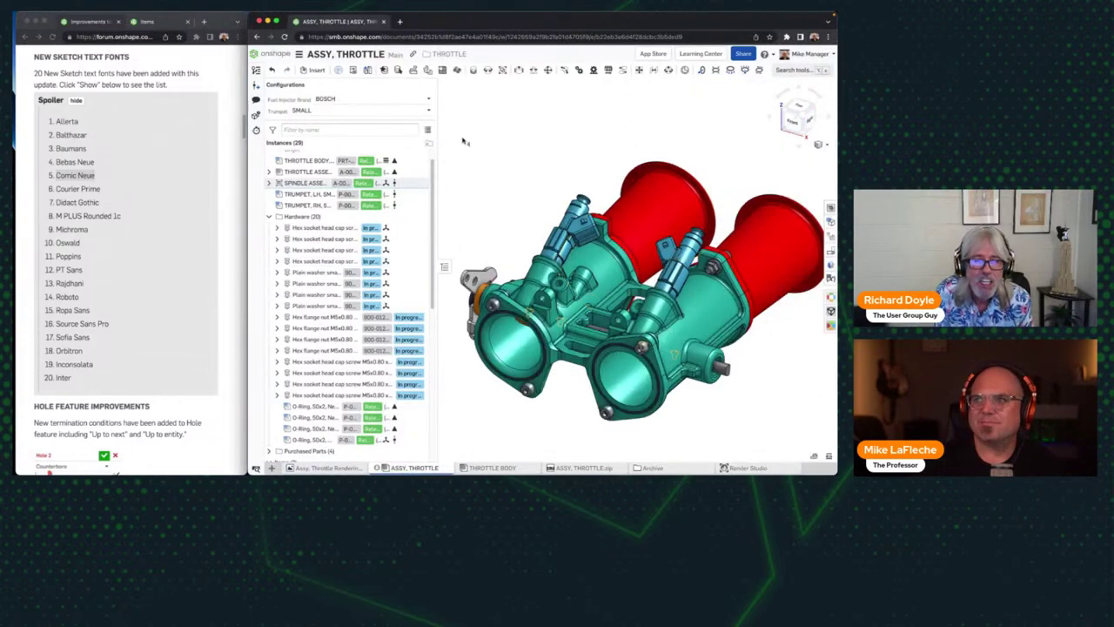
left_click(272, 54)
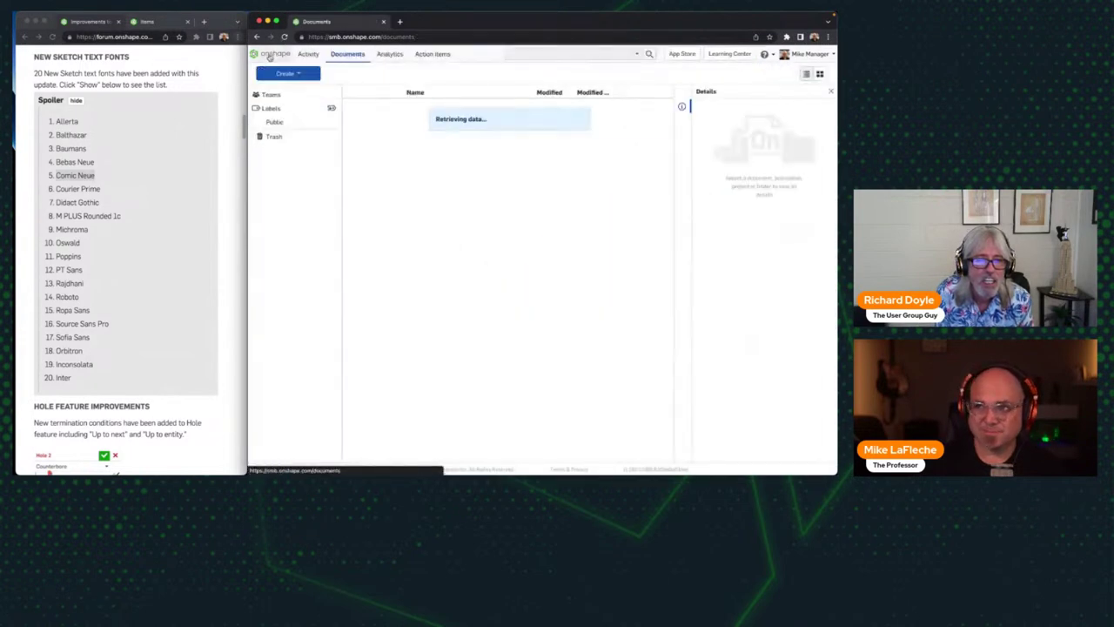
left_click(288, 73)
left_click(294, 92)
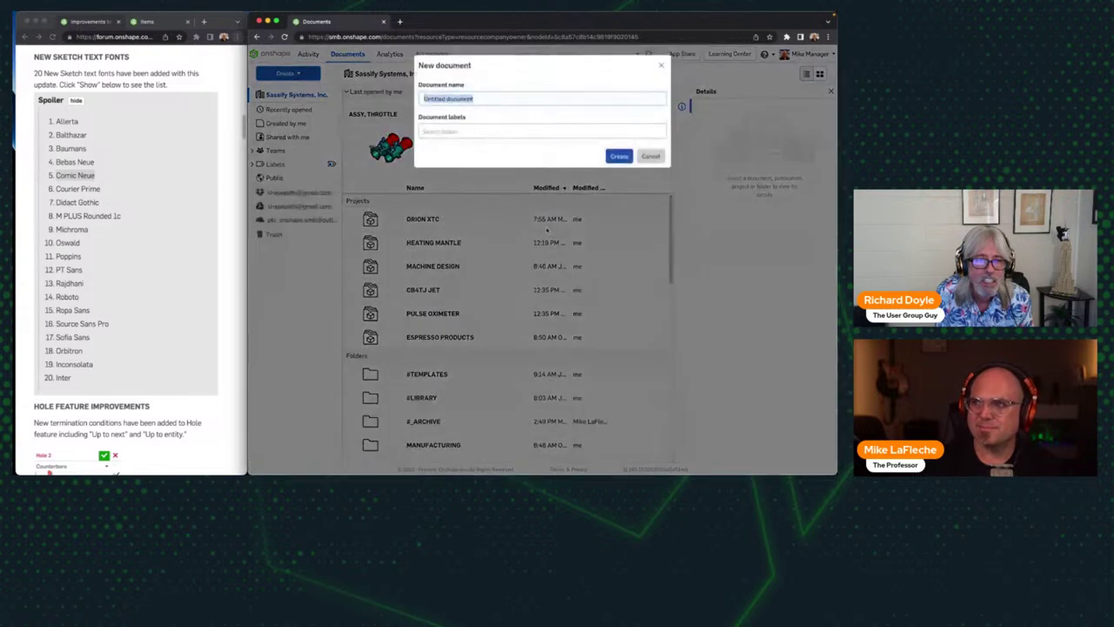
left_click(619, 155)
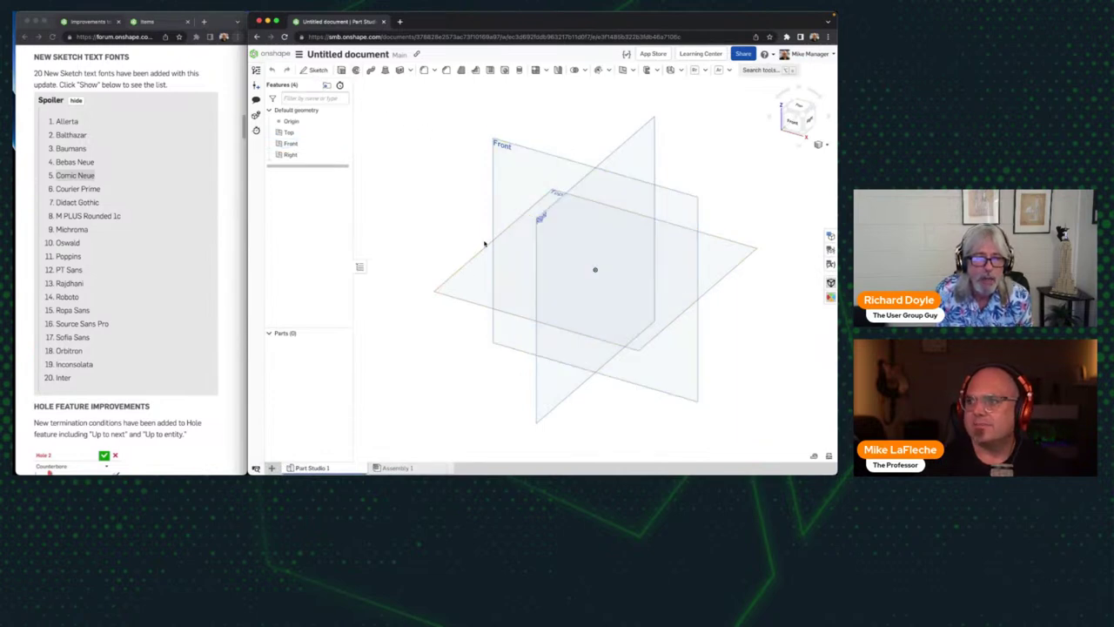
Step: Sketch a 200 mm diameter circle centred on the origin on the Top plane
left_click(290, 131)
left_click(312, 69)
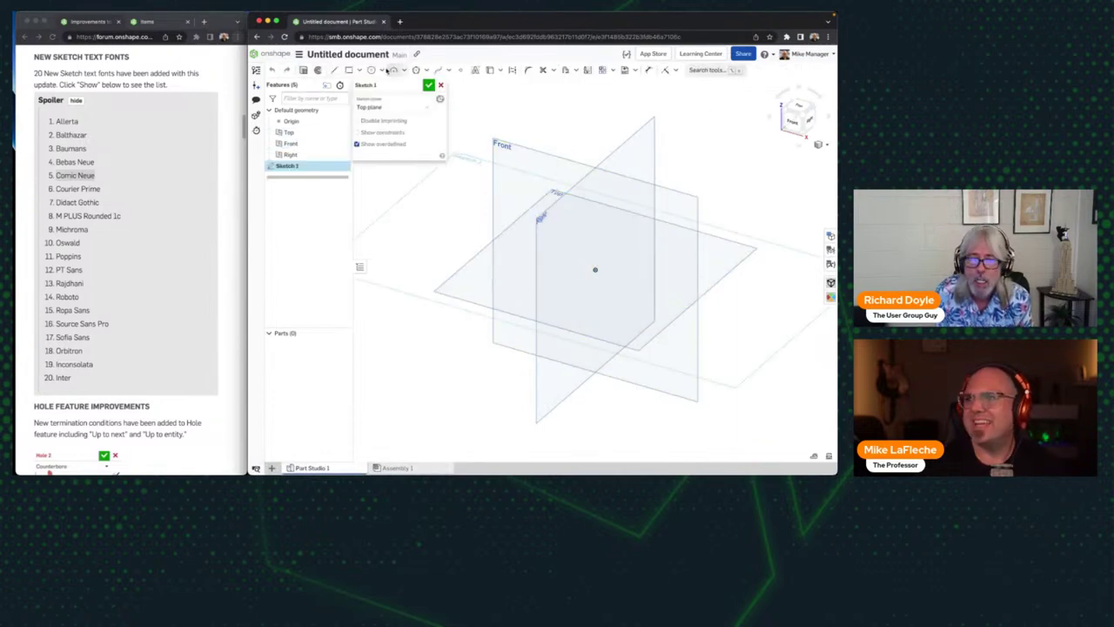
left_click(371, 70)
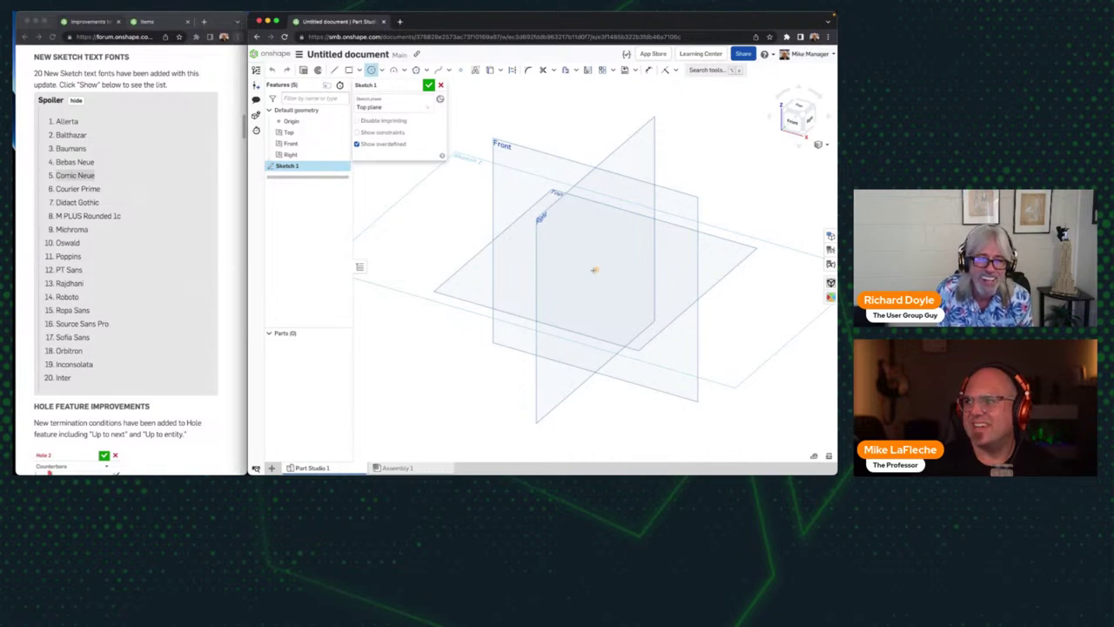
left_click(595, 270)
left_click(705, 224)
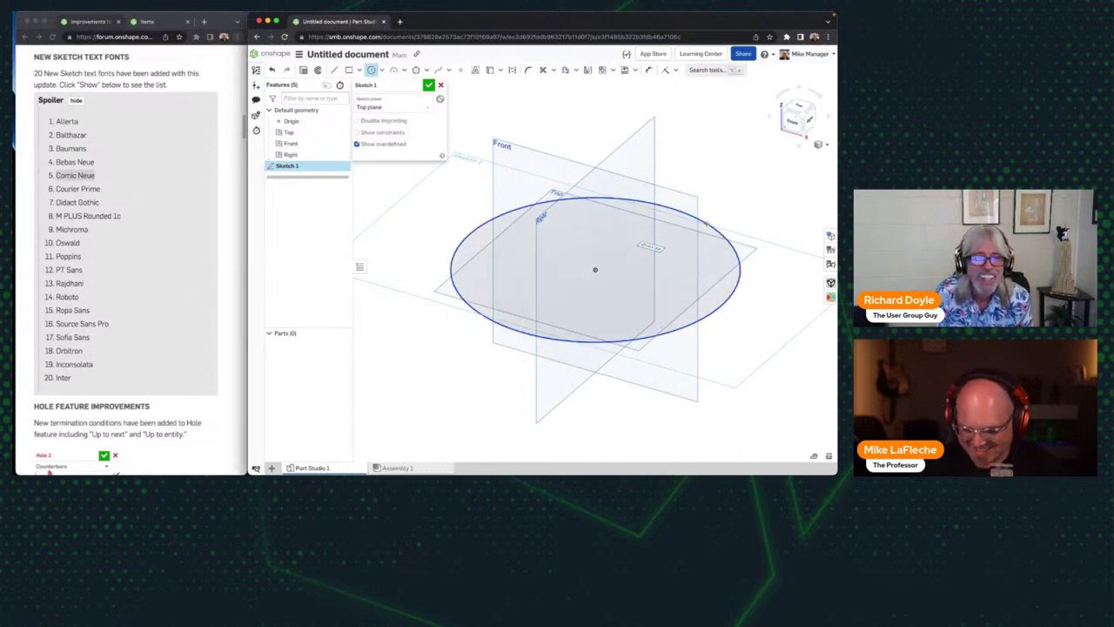
type("200")
key("Return")
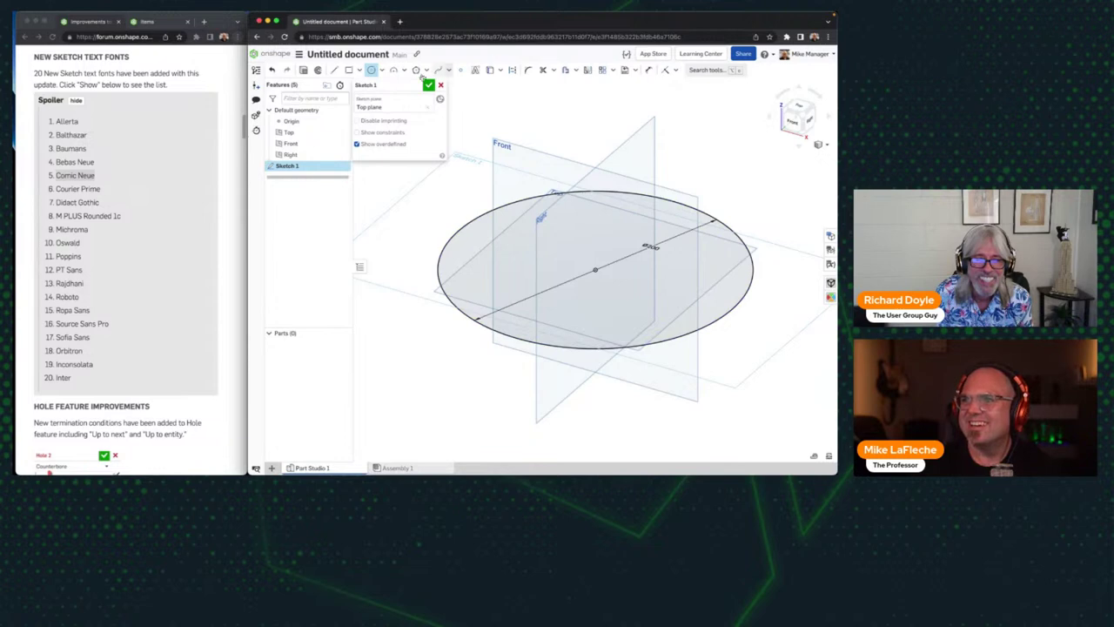
Step: Extrude the circle as a new solid with a blind depth of 5 mm
key("shift+e")
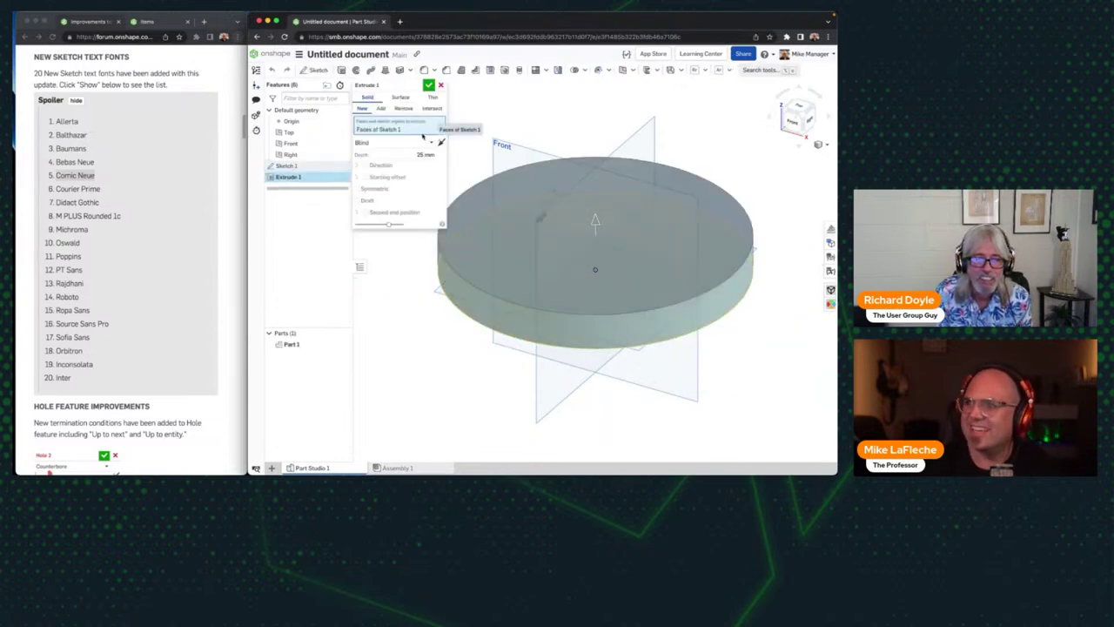
left_click(414, 153)
type("5")
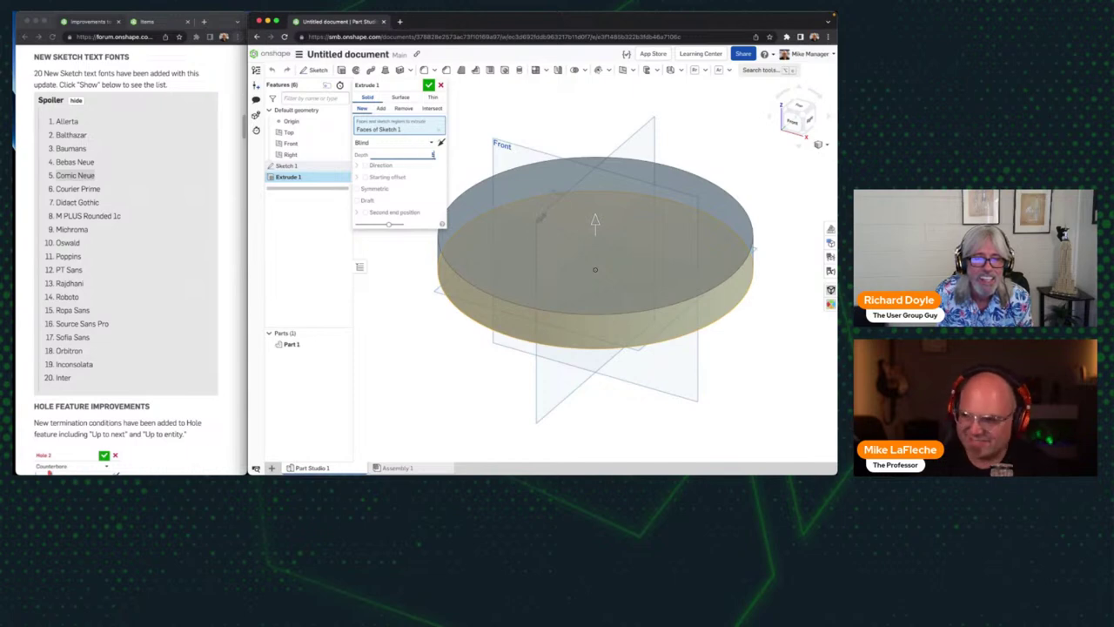
key("Return")
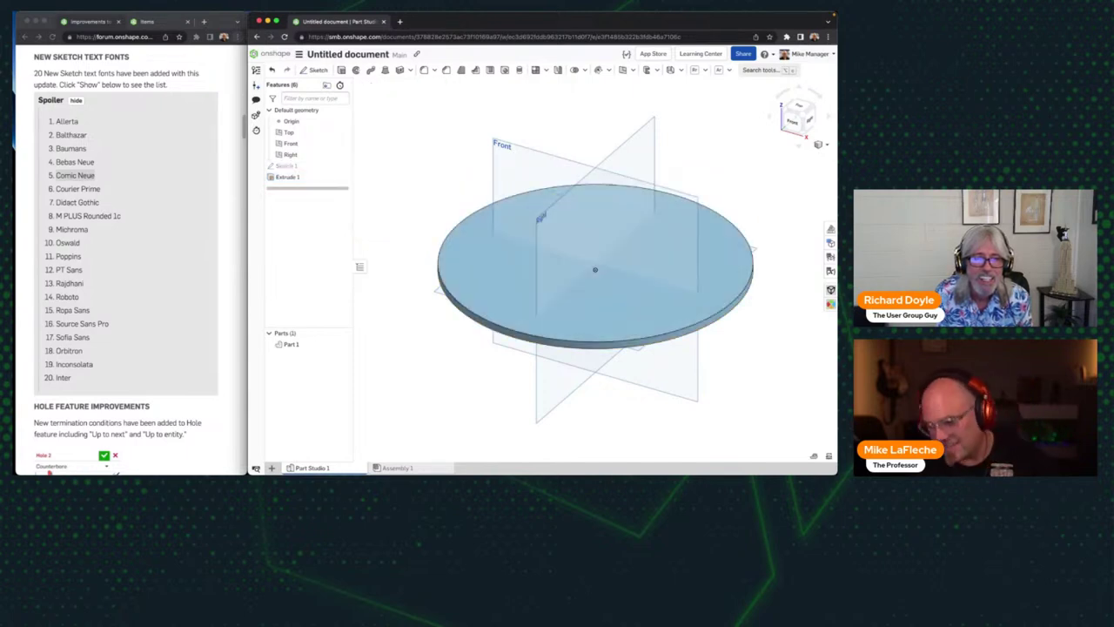
Step: Hide the default planes and start a sketch on the disc's top face, viewed from the top
key("p")
left_click(797, 106)
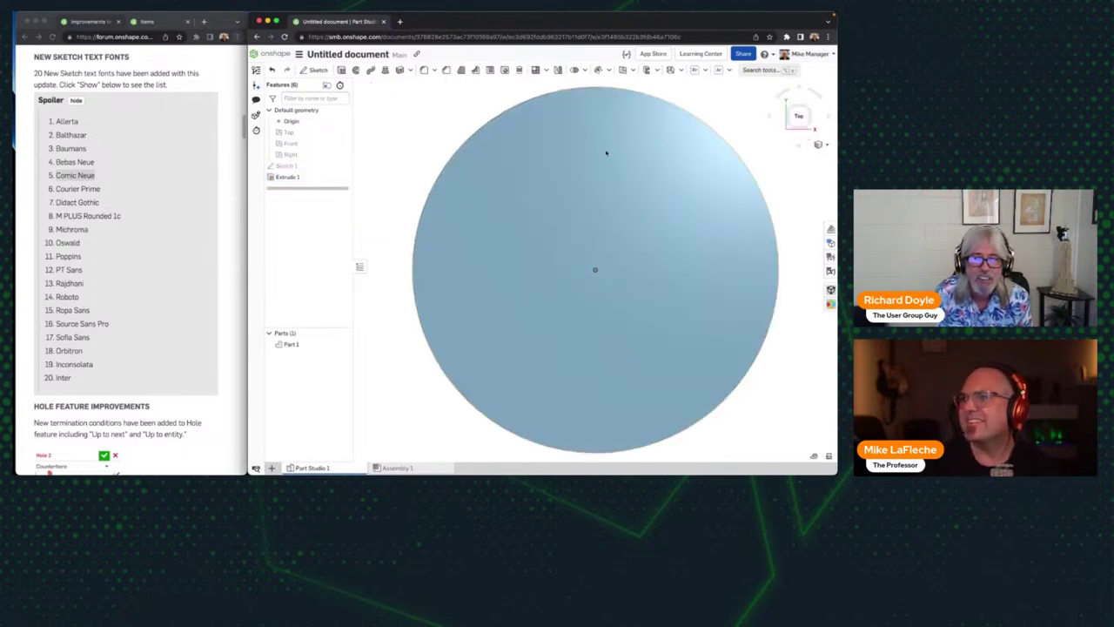
left_click(604, 154)
left_click(313, 70)
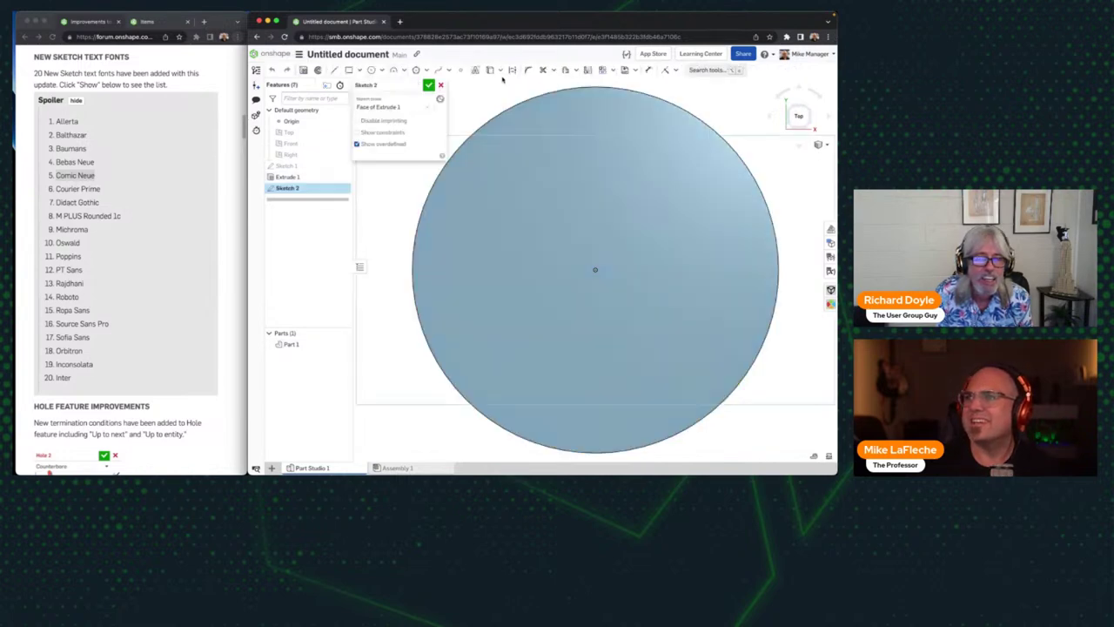
Step: Place a sketch text box across the middle of the disc, set its font to Allerta, and enter NEW TEXT OPTIONS
left_click(475, 70)
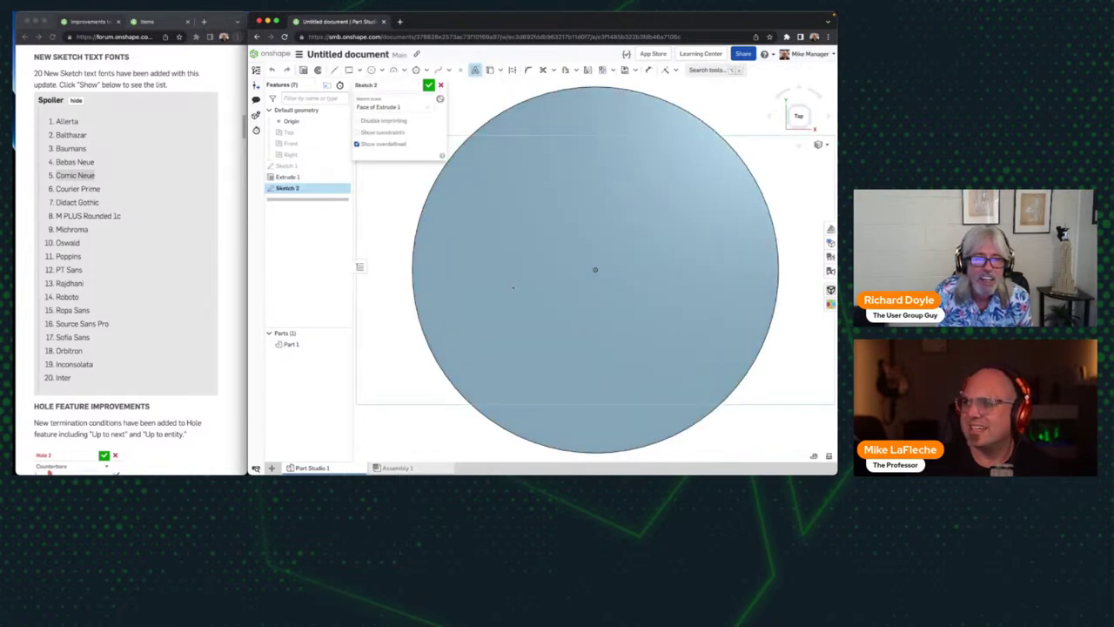
left_click_drag(513, 288, 675, 219)
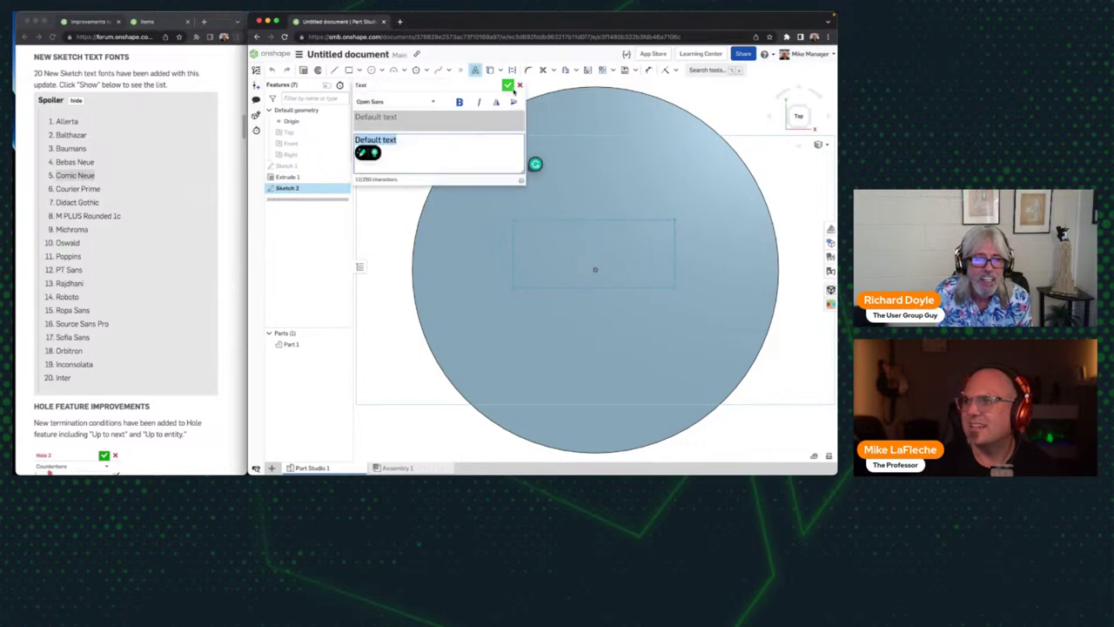
left_click(418, 103)
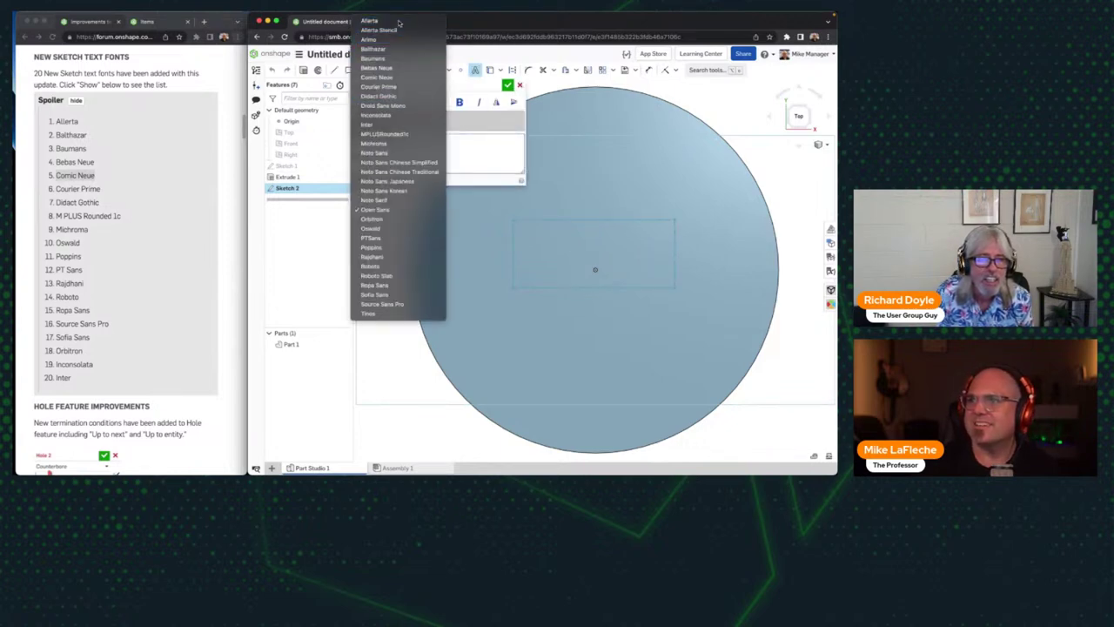
left_click(398, 22)
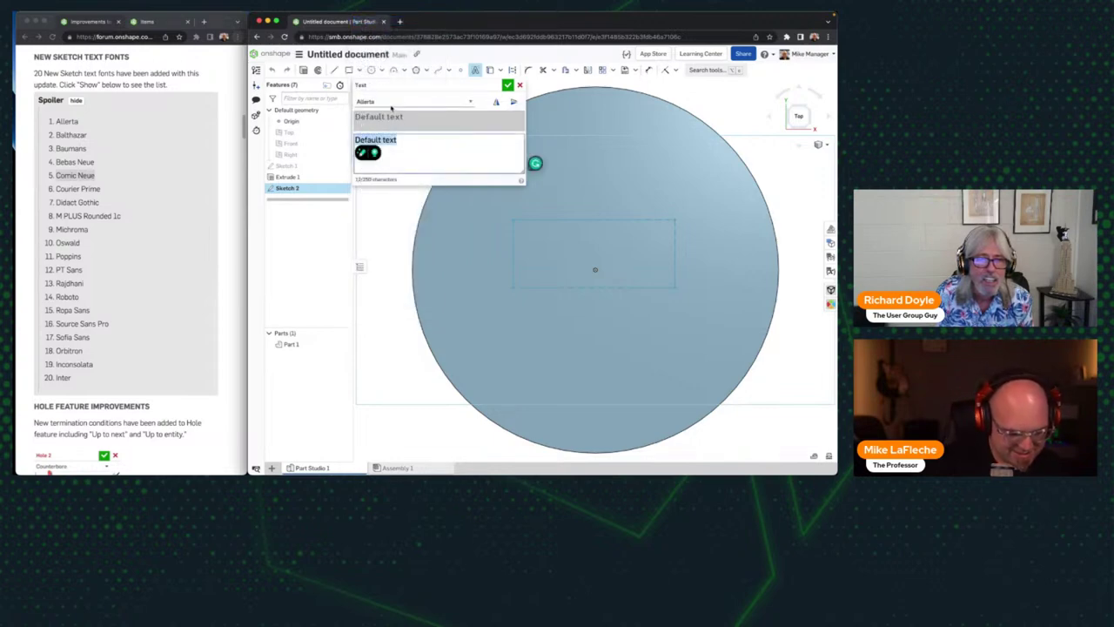
type("NEW TEXT OPTIONS")
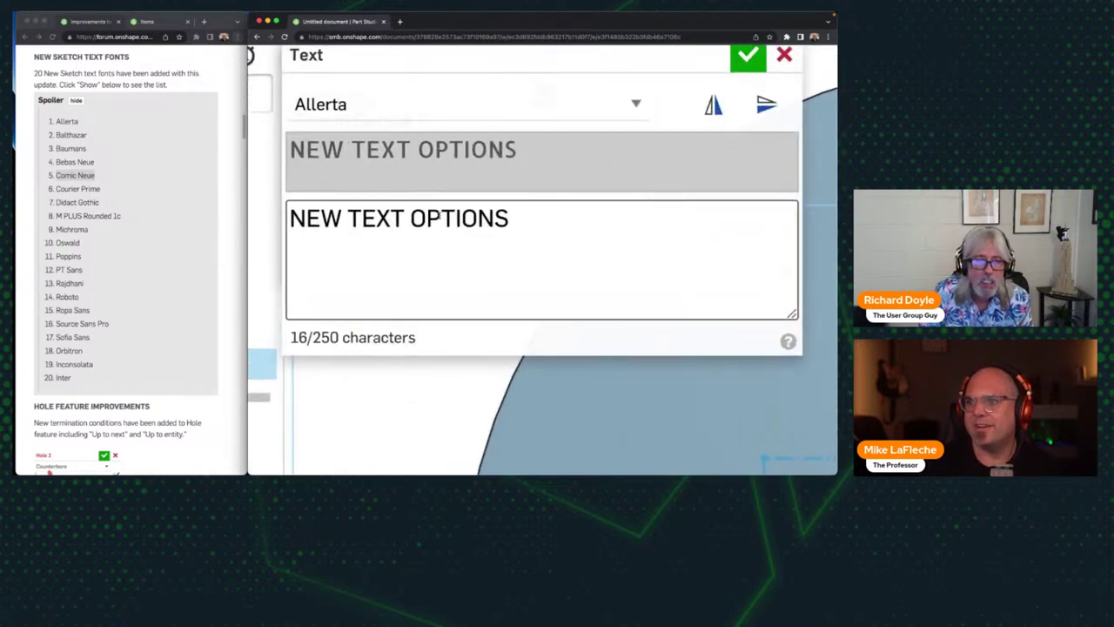
Step: Change the sketch text's font to Allerta Stencil and accept the text
left_click(366, 109)
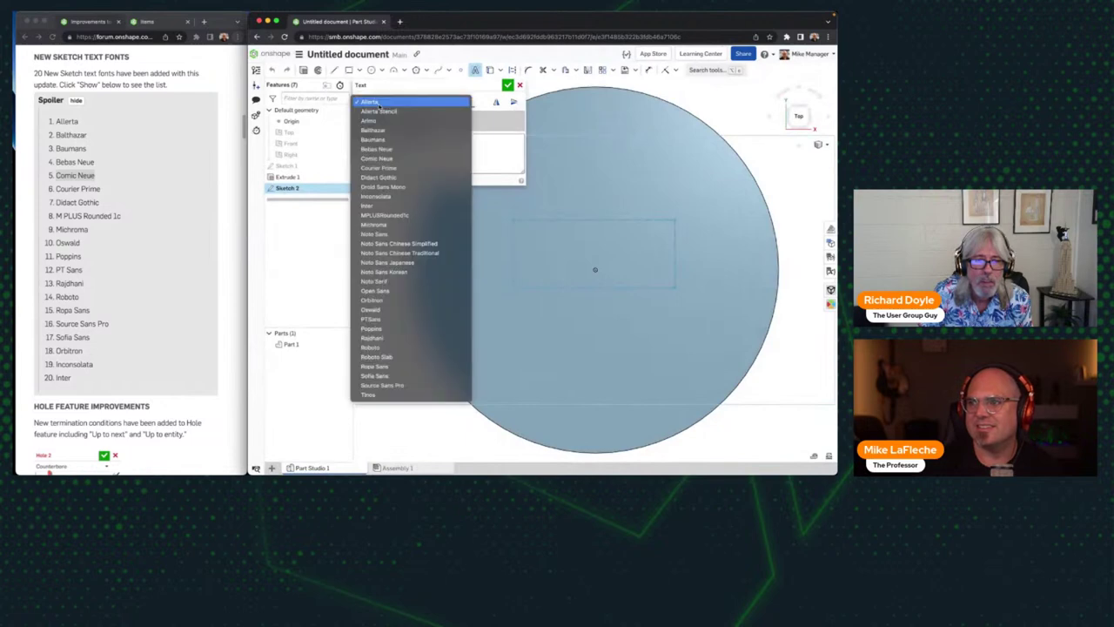
left_click(380, 111)
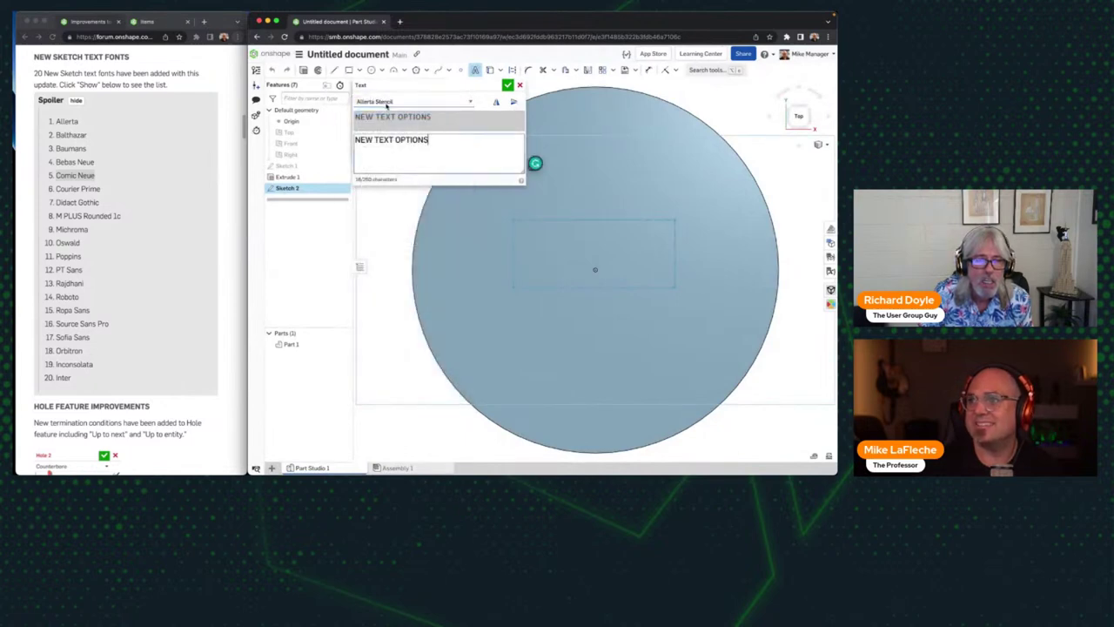
left_click(507, 84)
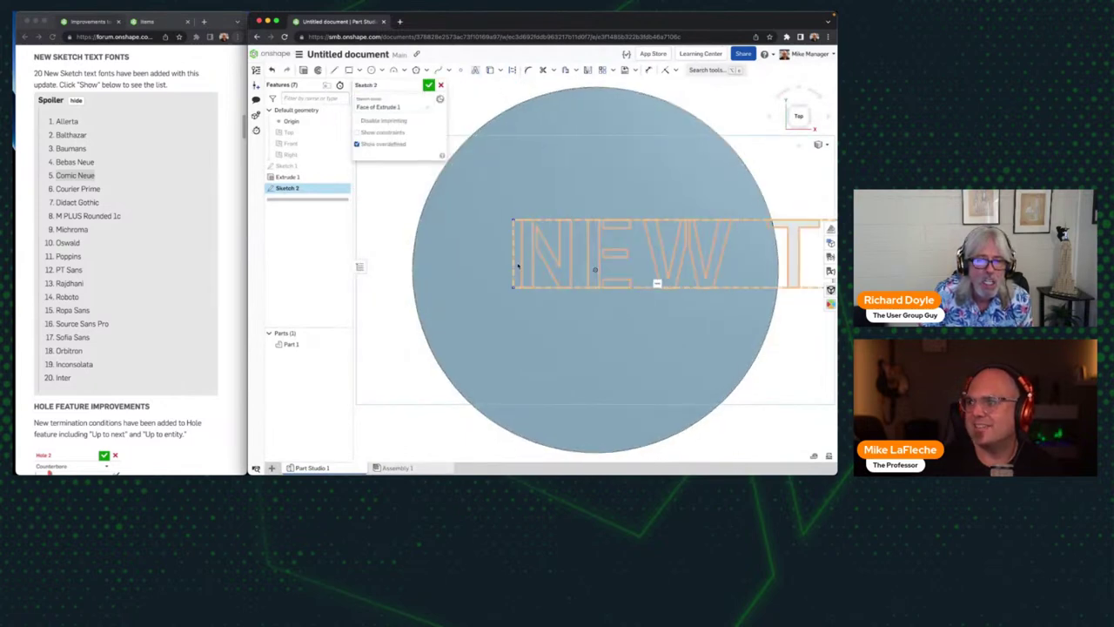
Step: Shift the text box along the disc and dimension its overall width at 100 mm
scroll(518, 265, "down", 3)
middle_click_drag(597, 278, 644, 302)
scroll(609, 287, "down", 1)
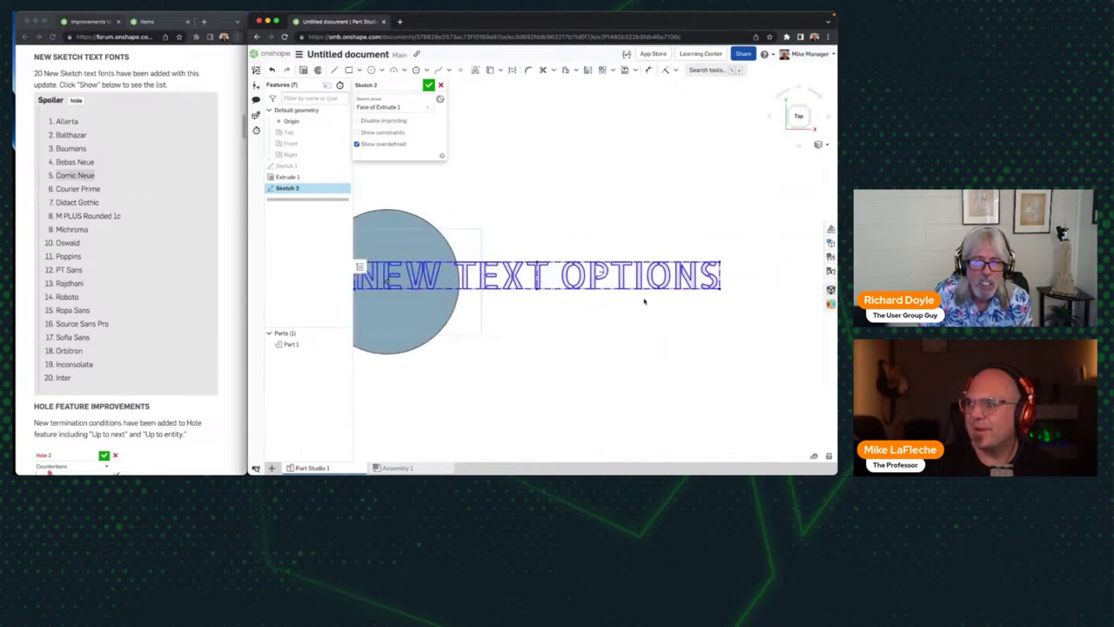
left_click_drag(719, 289, 678, 290)
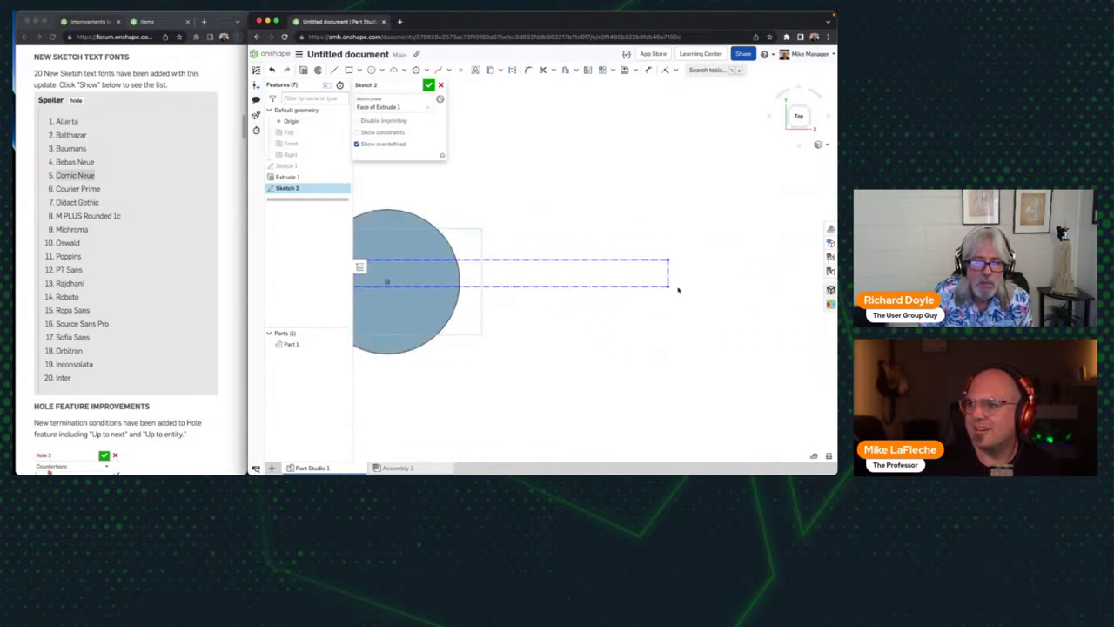
key("d")
left_click(516, 259)
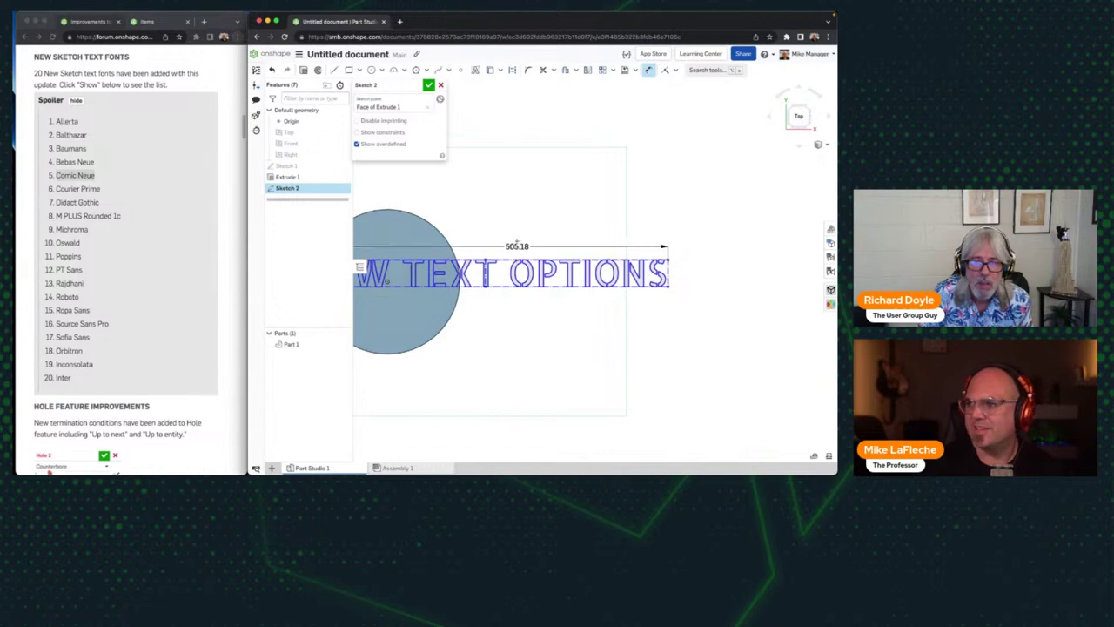
left_click(519, 236)
type("100")
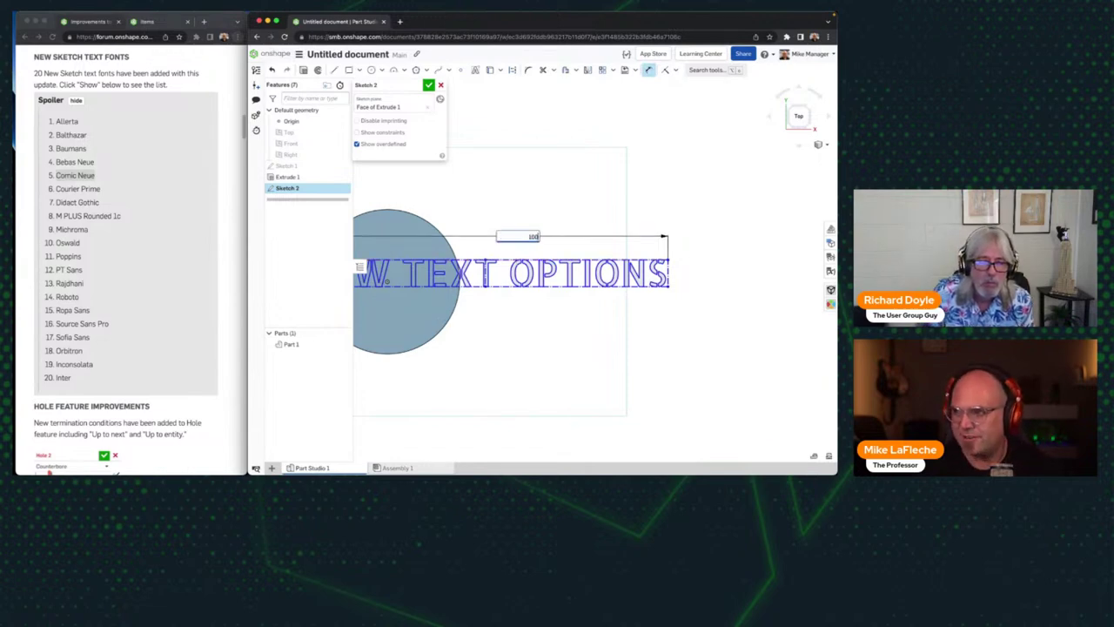
key("Return")
Step: Move the text box across the disc so its midpoint lines up with the origin
middle_click_drag(706, 239, 808, 196)
scroll(416, 238, "up", 3)
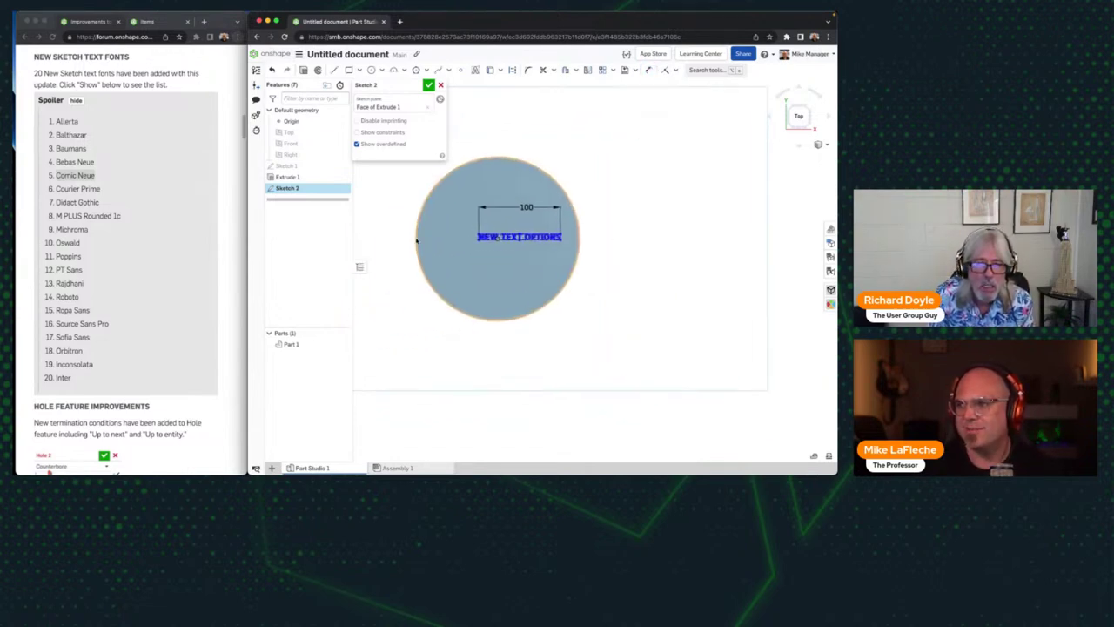
left_click_drag(495, 241, 468, 243)
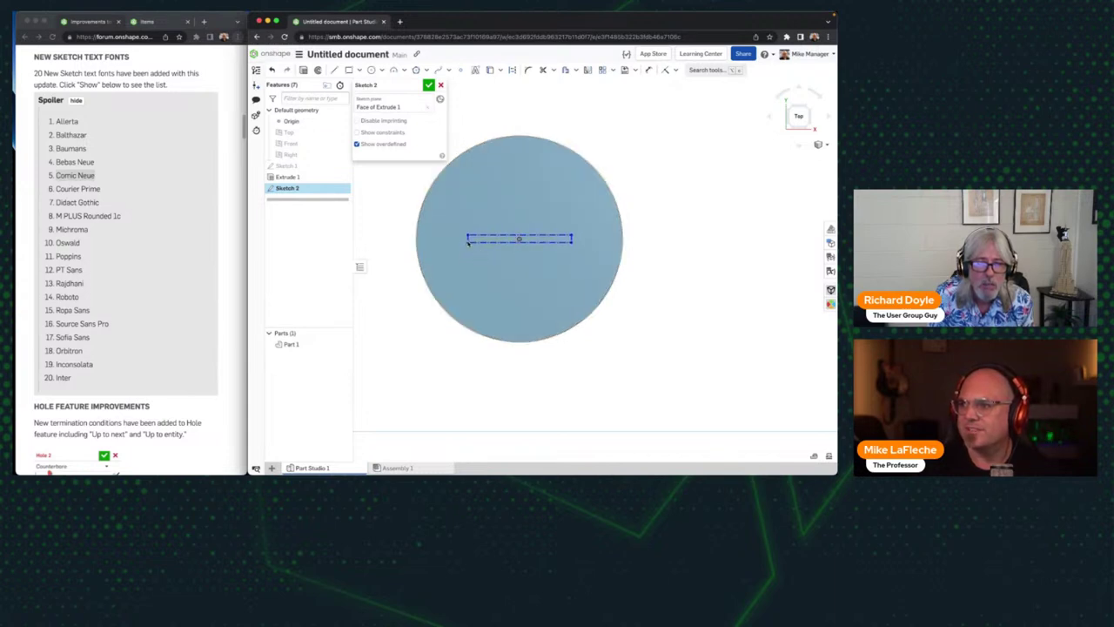
scroll(617, 267, "up", 5)
key("f")
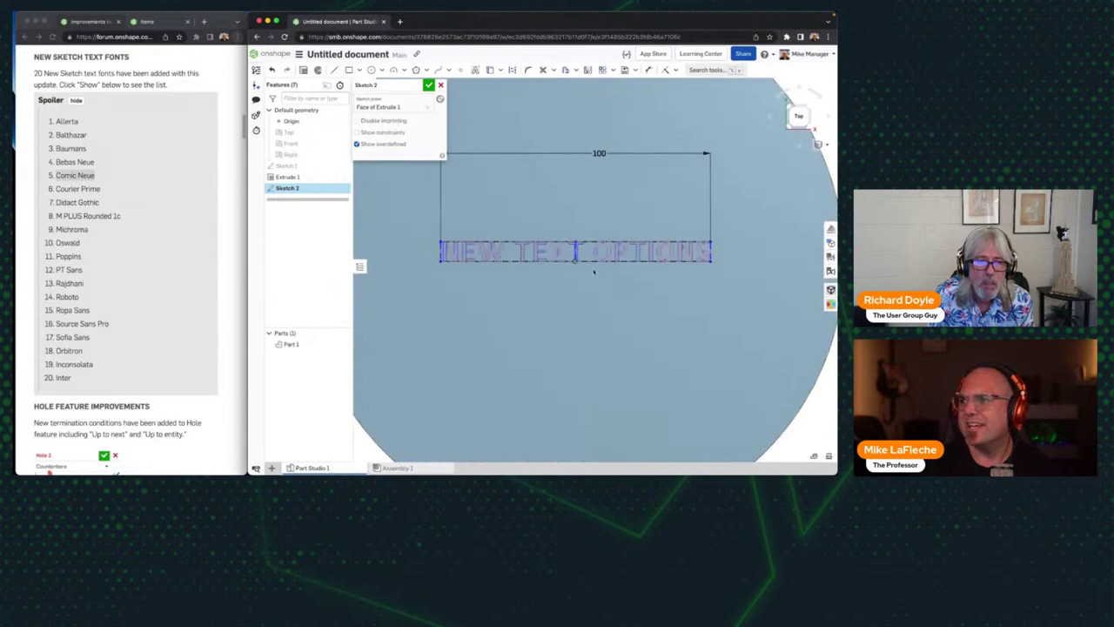
Step: Edit the sketch text, change its font to Balthazar and accept it
right_click(531, 253)
left_click(557, 272)
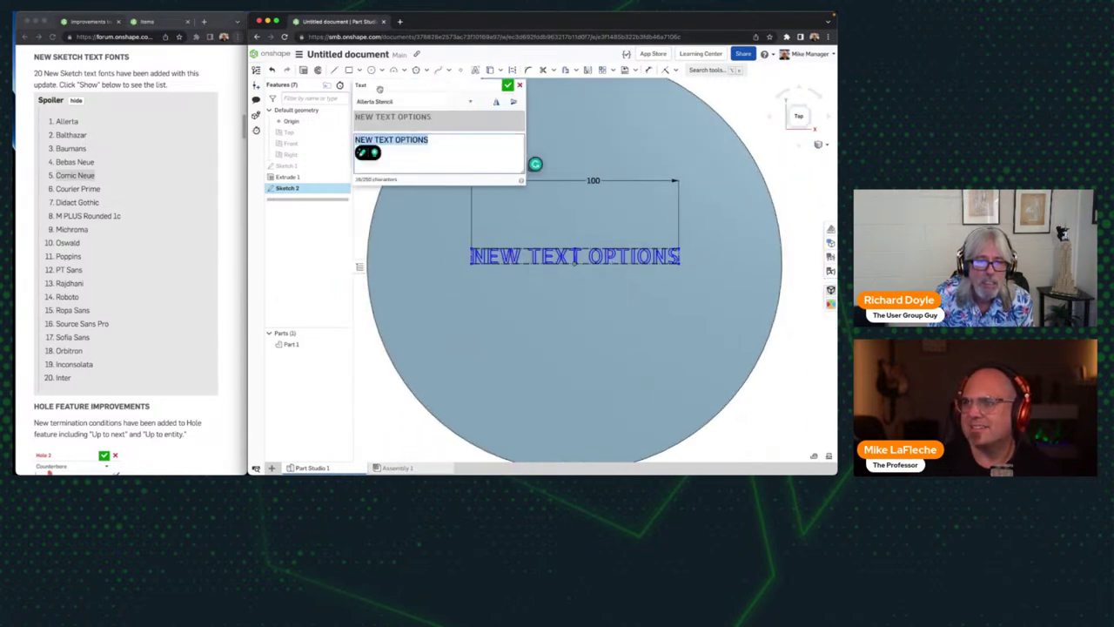
left_click(402, 102)
left_click(403, 108)
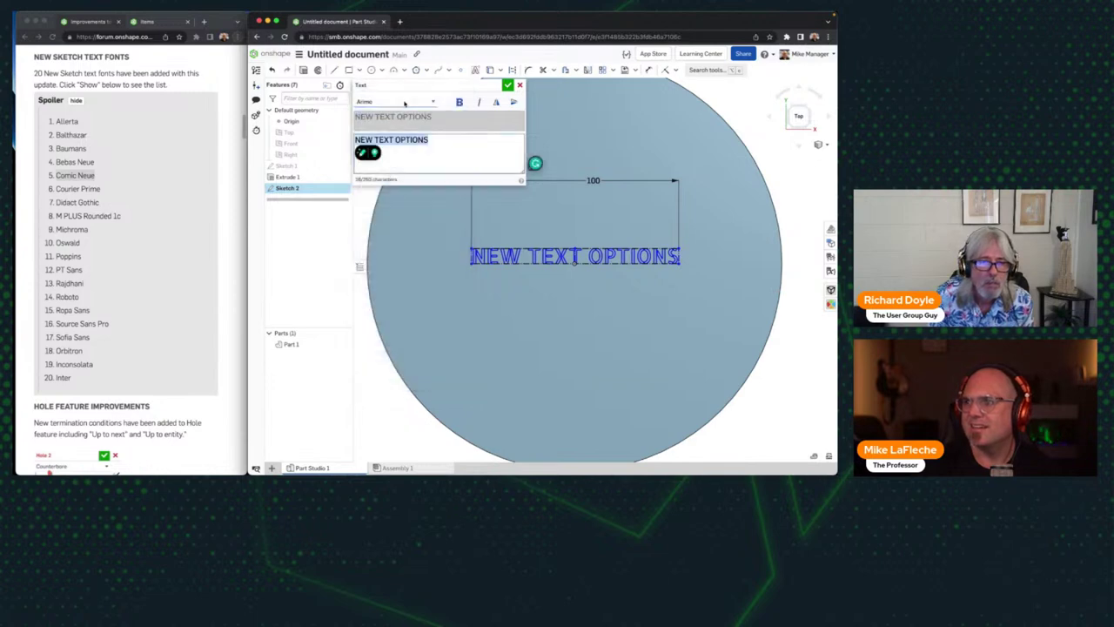
left_click(404, 102)
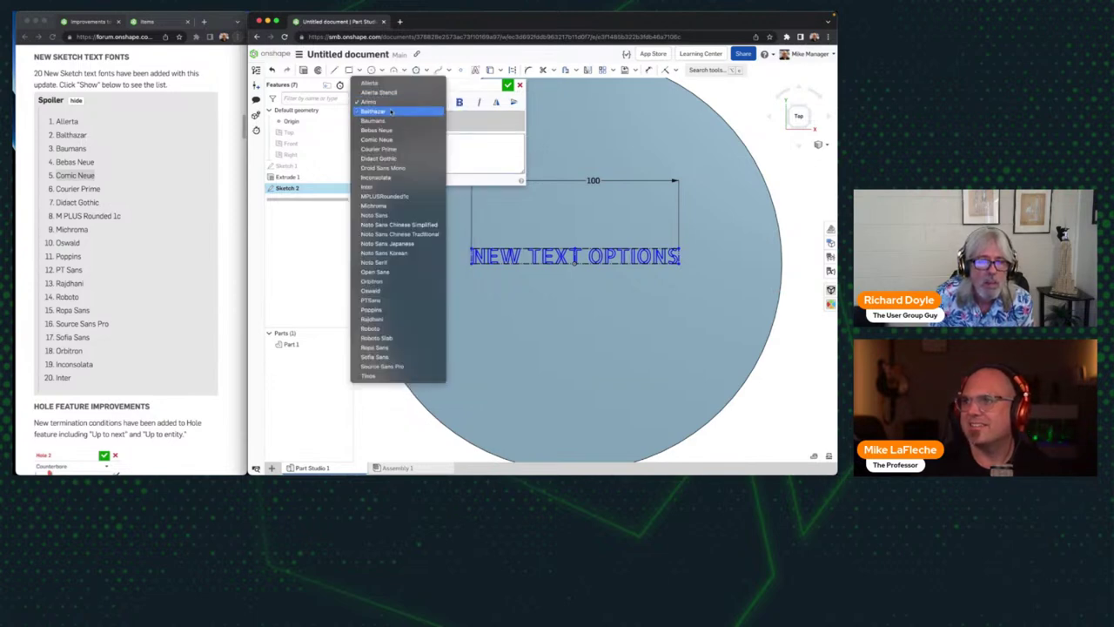
left_click(396, 114)
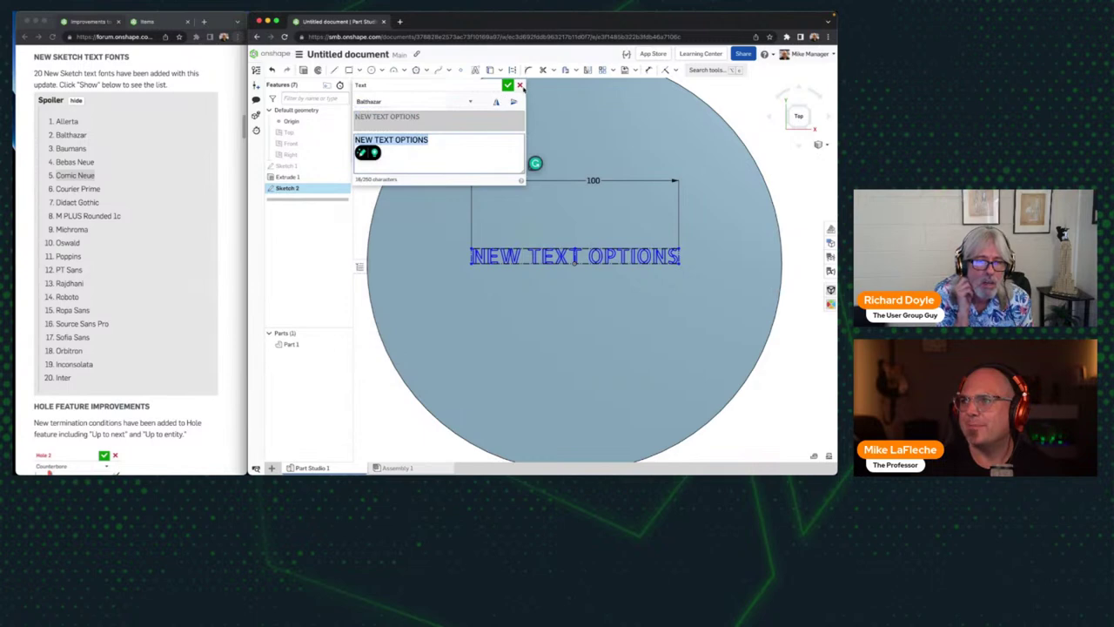
left_click(508, 86)
scroll(600, 268, "up", 3)
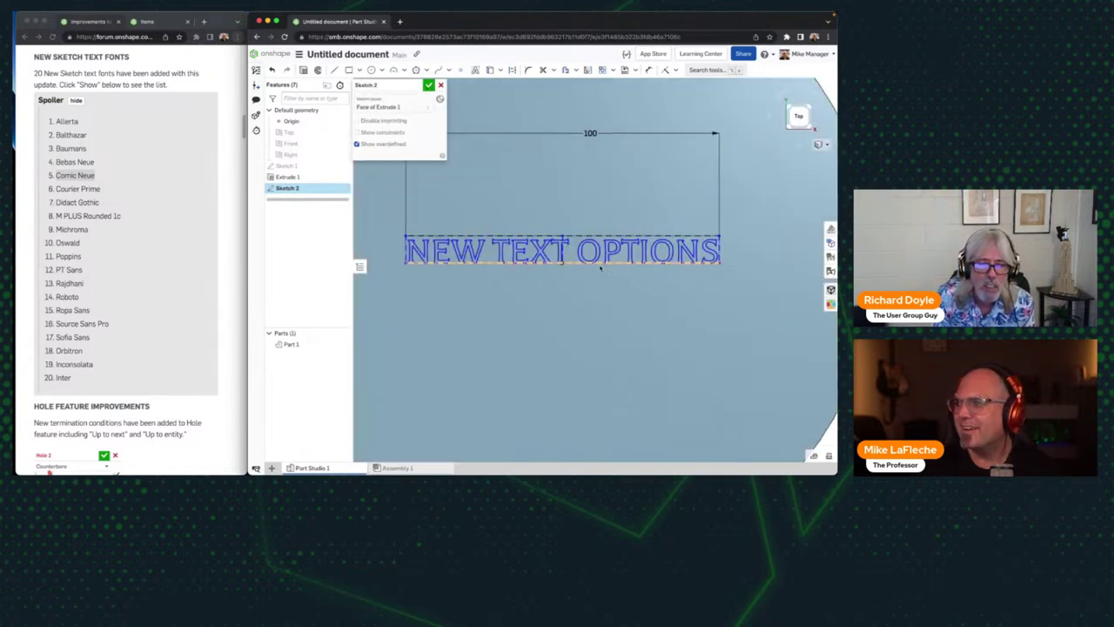
middle_click_drag(600, 268, 659, 270)
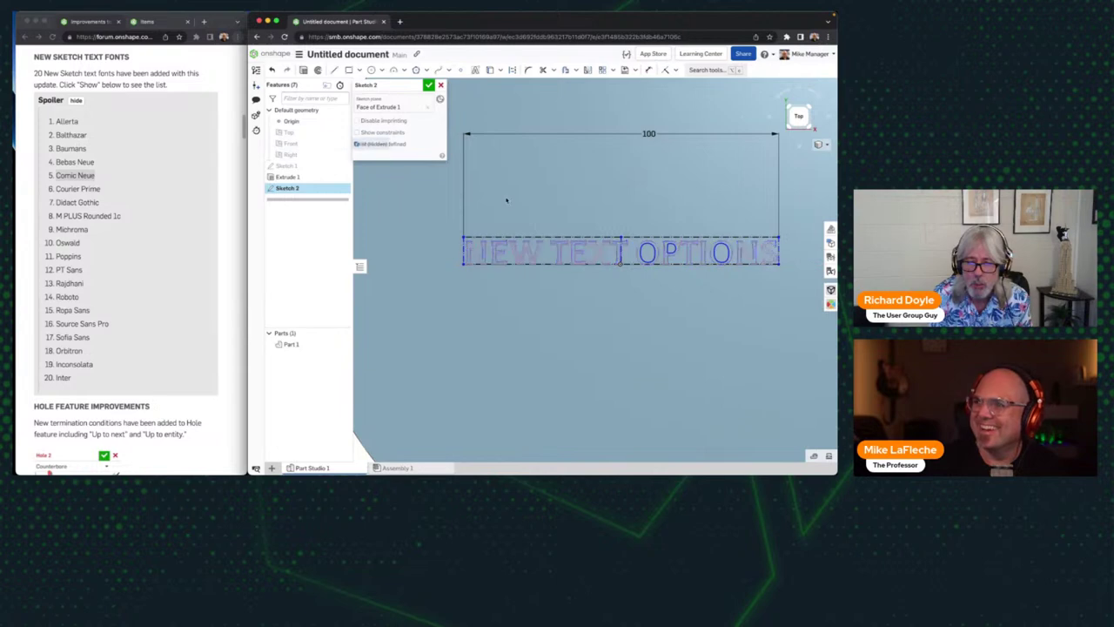
Step: Try the Baumans, Comic Neue and Courier Prime fonts, set the sketch text to Poppins, and finish the sketch
right_click(510, 257)
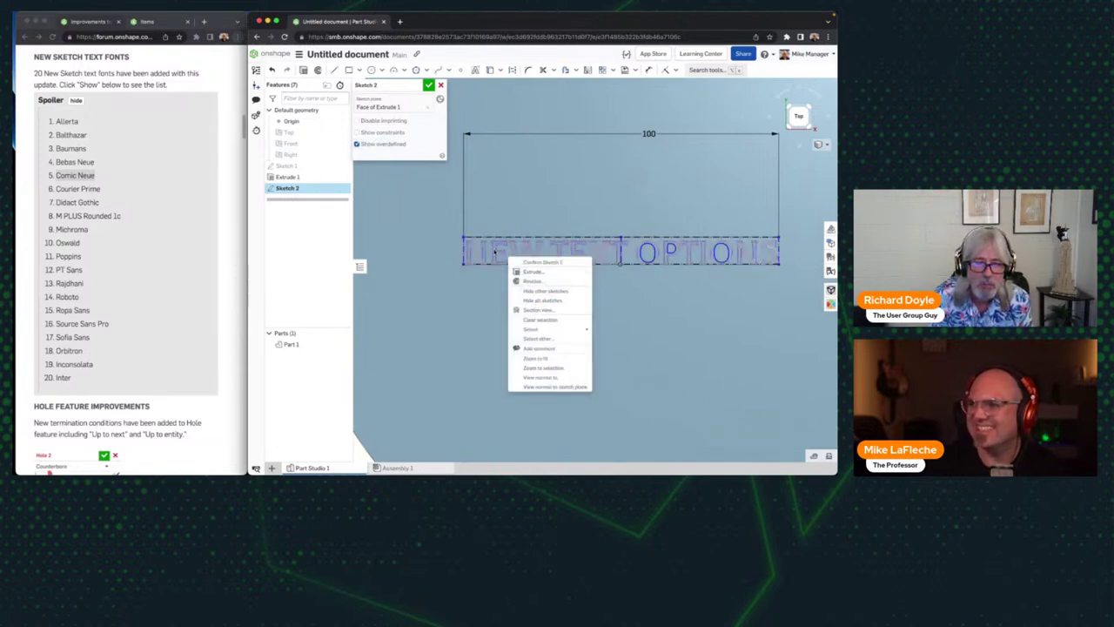
right_click(495, 251)
left_click(515, 266)
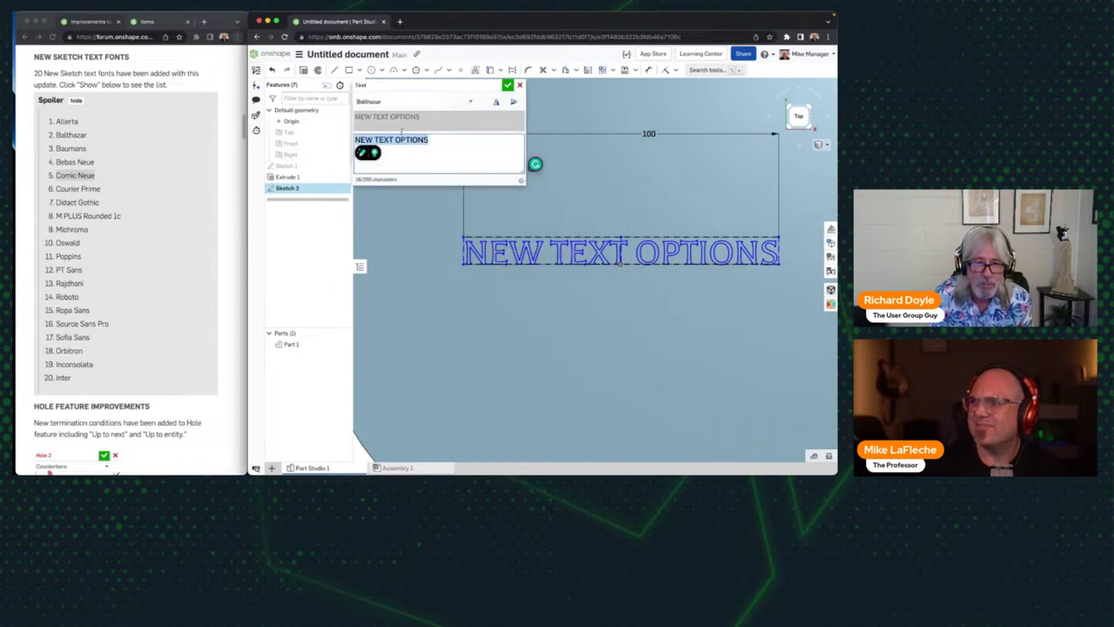
left_click(391, 102)
key("Return")
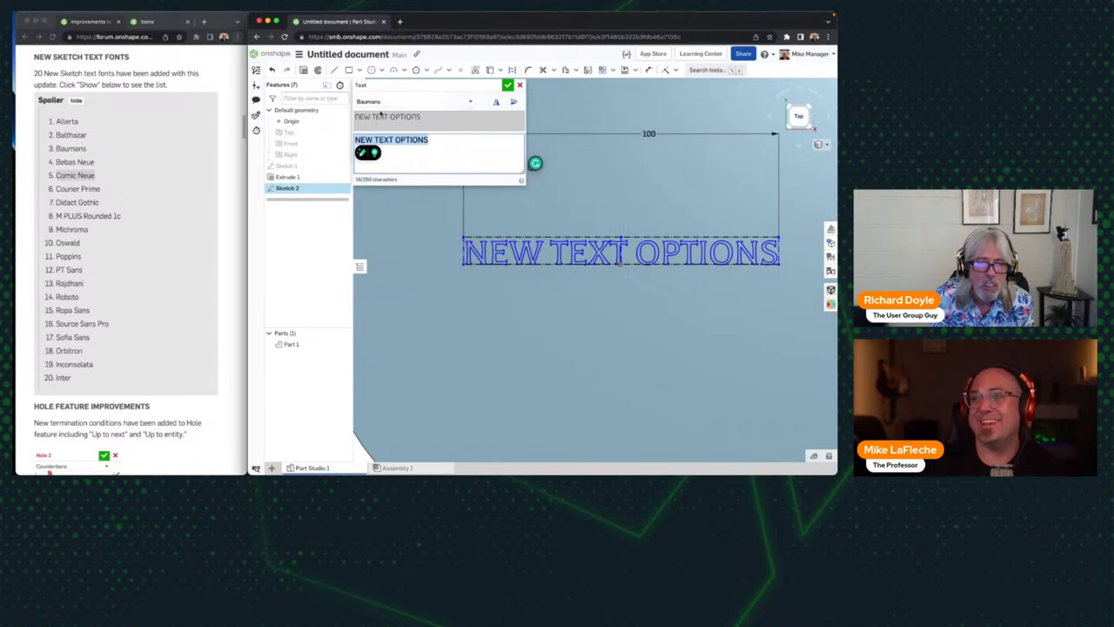
left_click(391, 103)
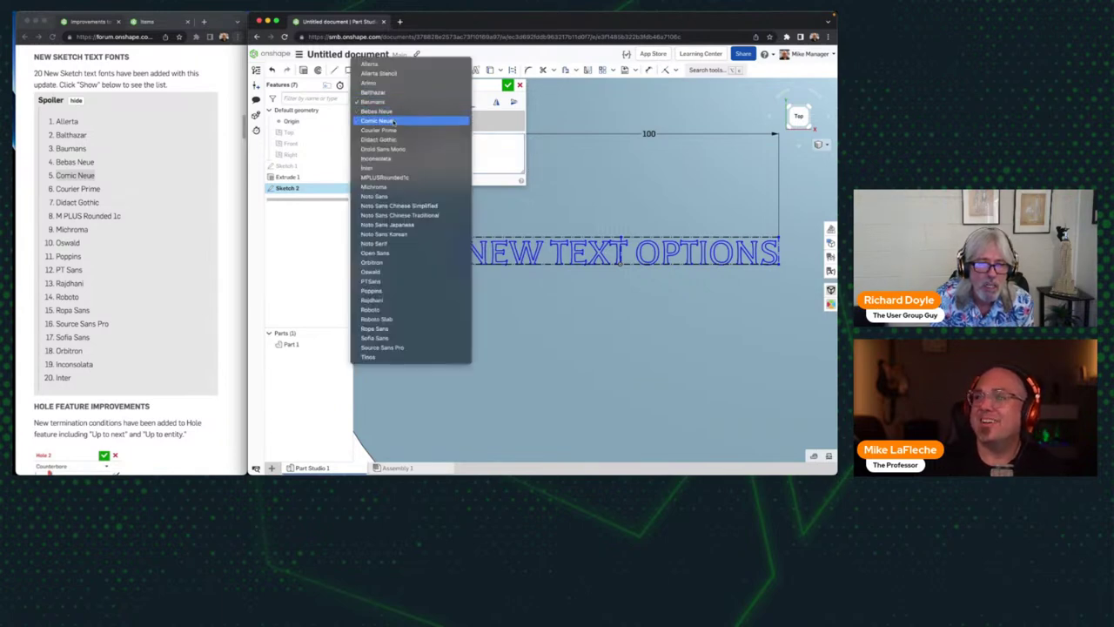
left_click(391, 121)
left_click(409, 103)
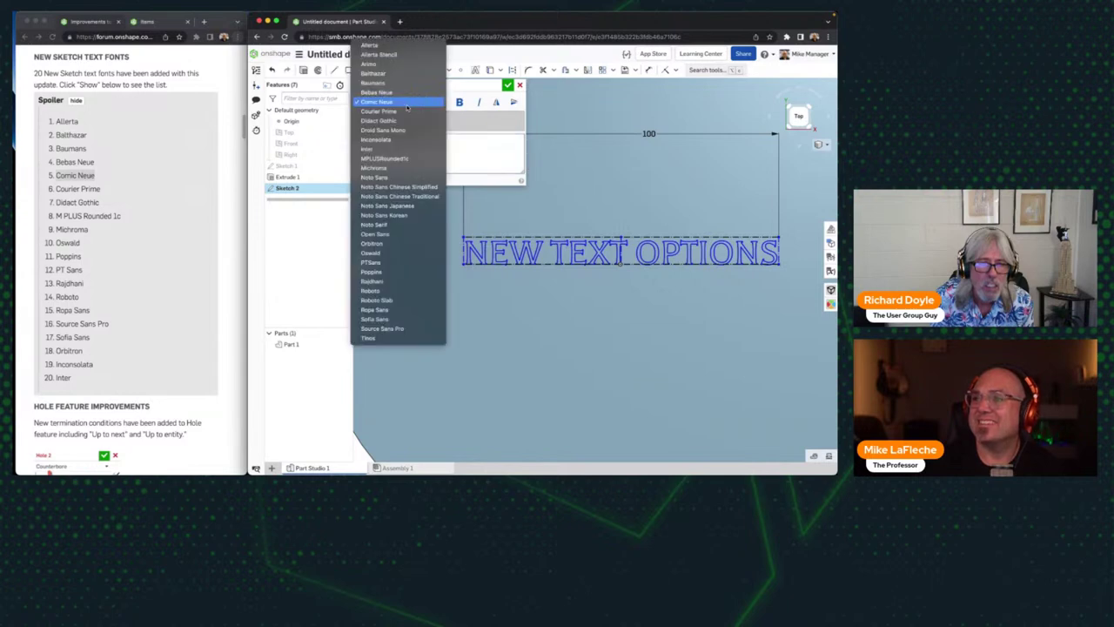
left_click(406, 112)
left_click(416, 103)
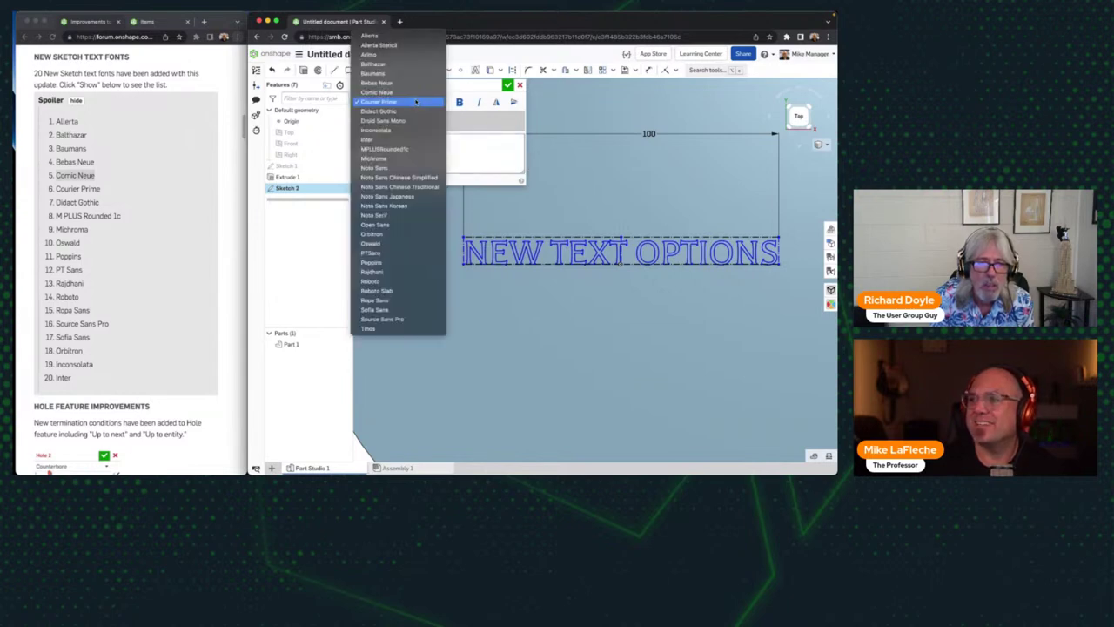
left_click(392, 262)
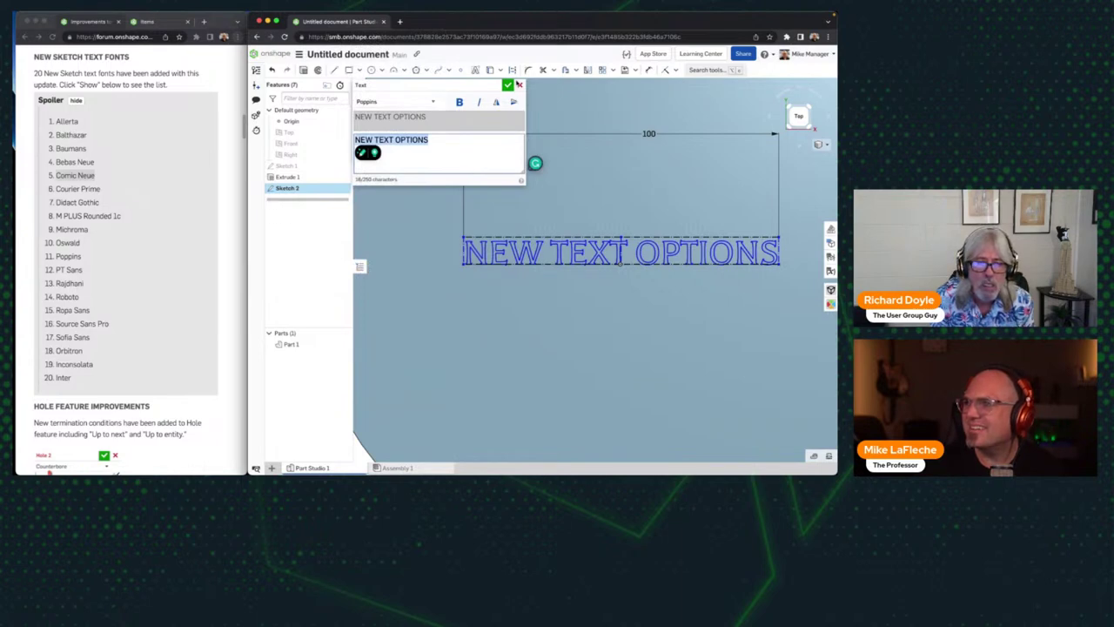
left_click(508, 85)
scroll(670, 417, "down", 2)
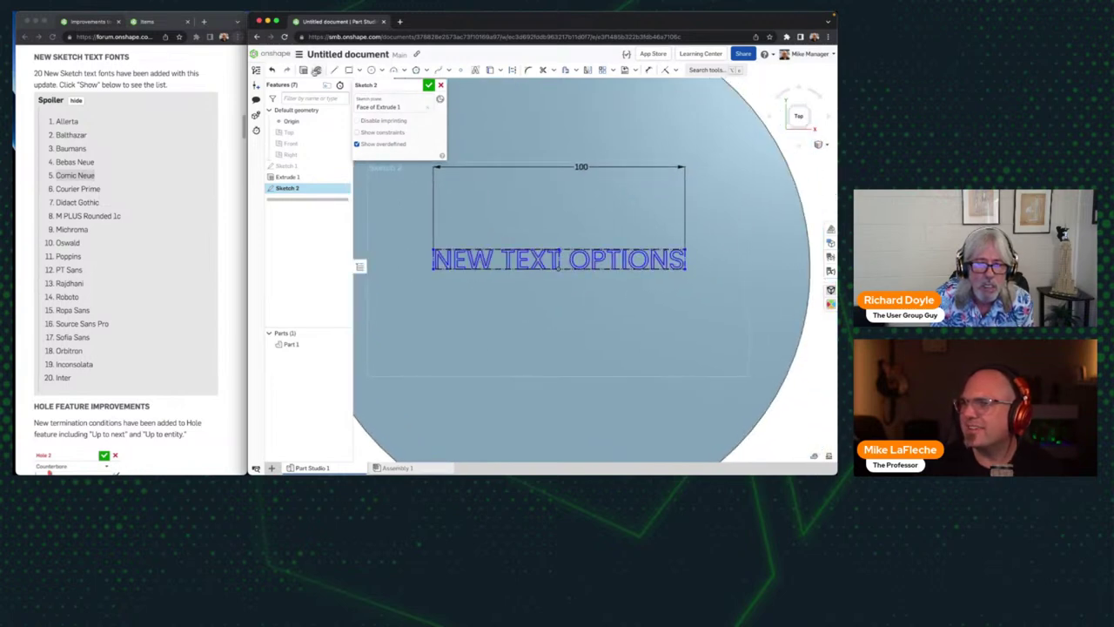
left_click(428, 84)
left_click(341, 69)
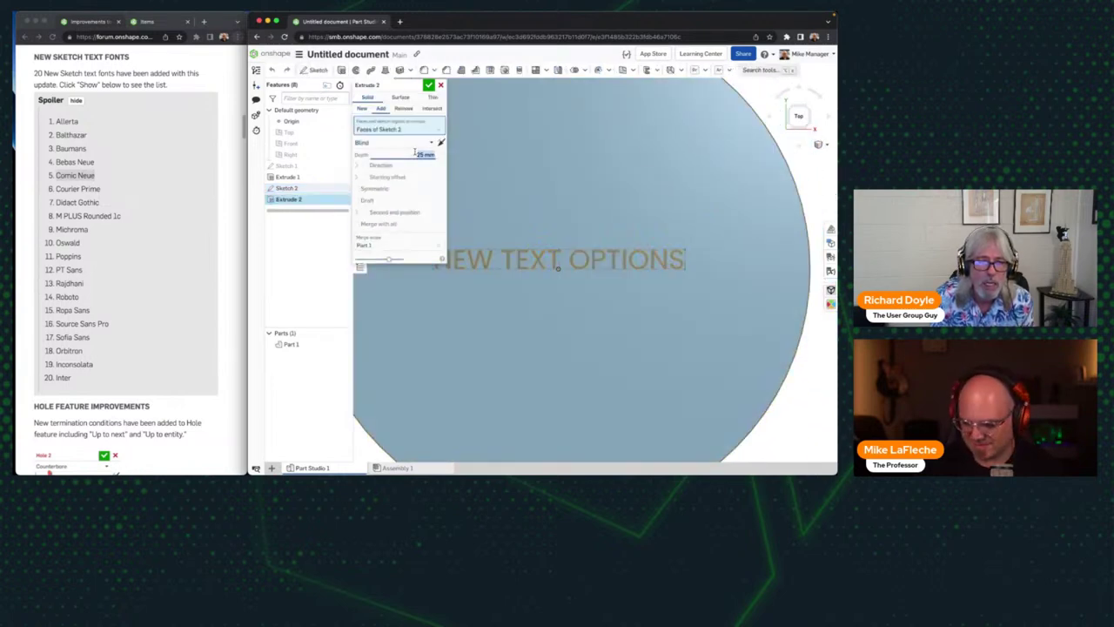
left_click(416, 154)
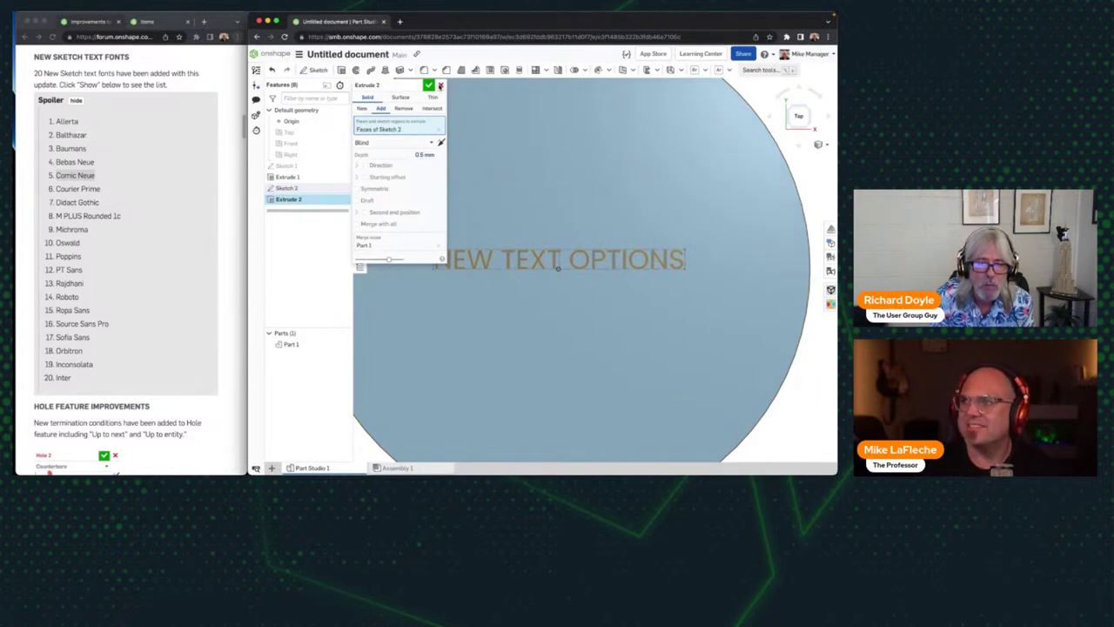
left_click(440, 84)
left_click(757, 69)
type("scr")
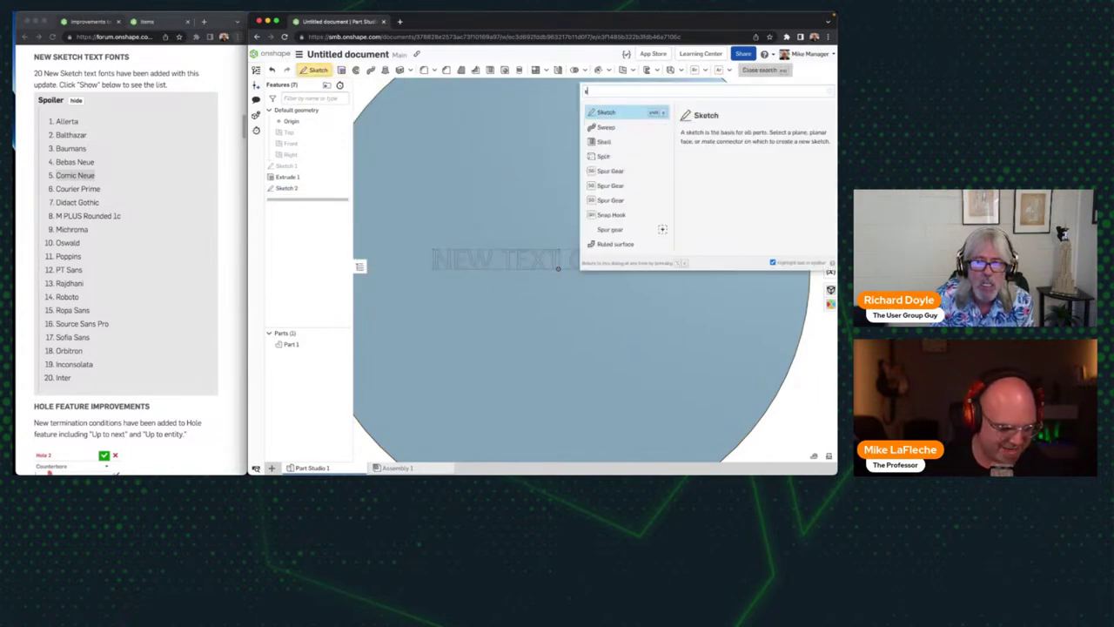
left_click(730, 69)
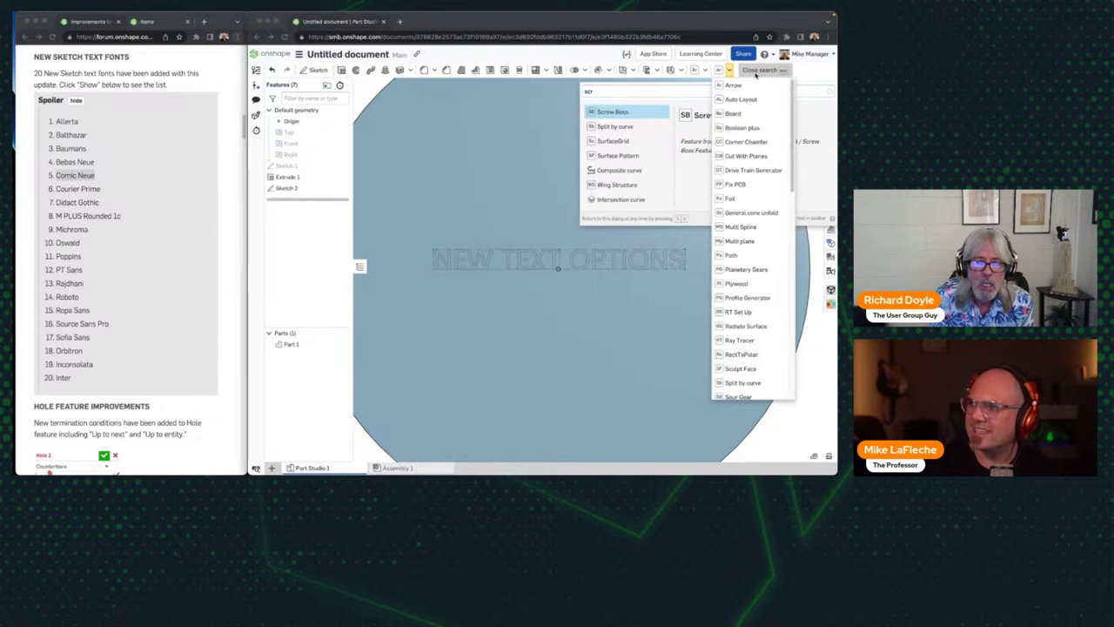
left_click(607, 88)
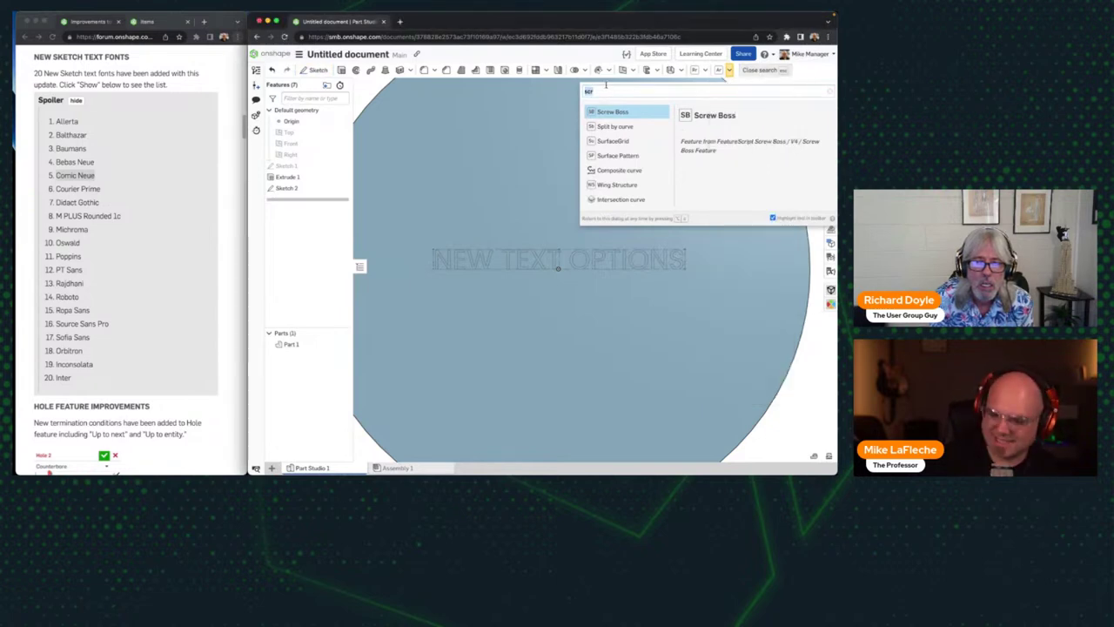
key("BackSpace")
key("BackSpace")
key("BackSpace")
key("Escape")
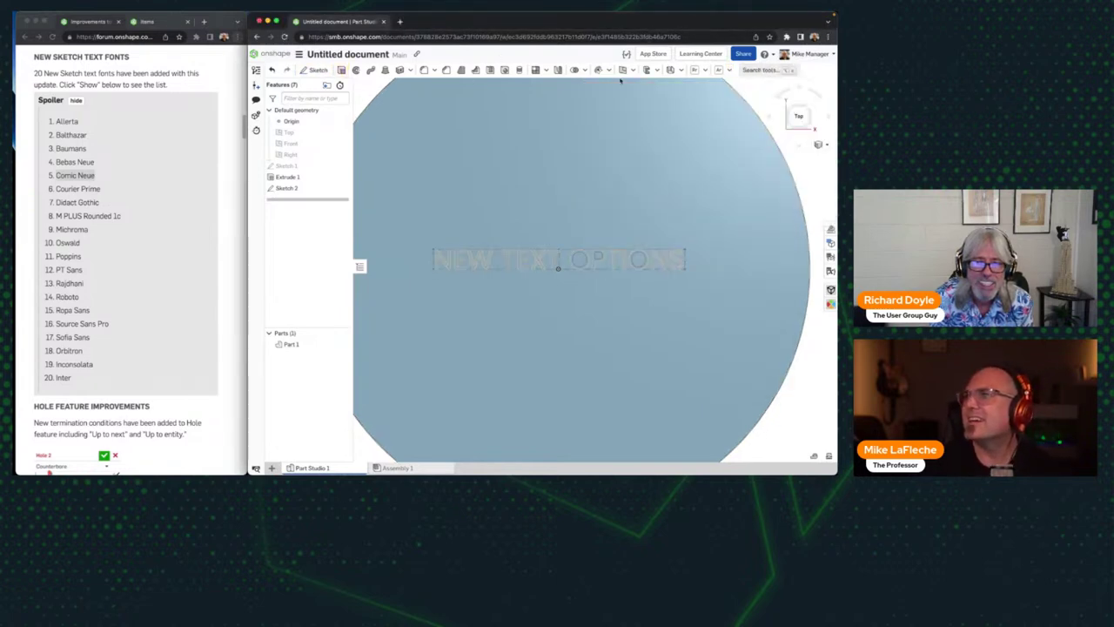
left_click(585, 70)
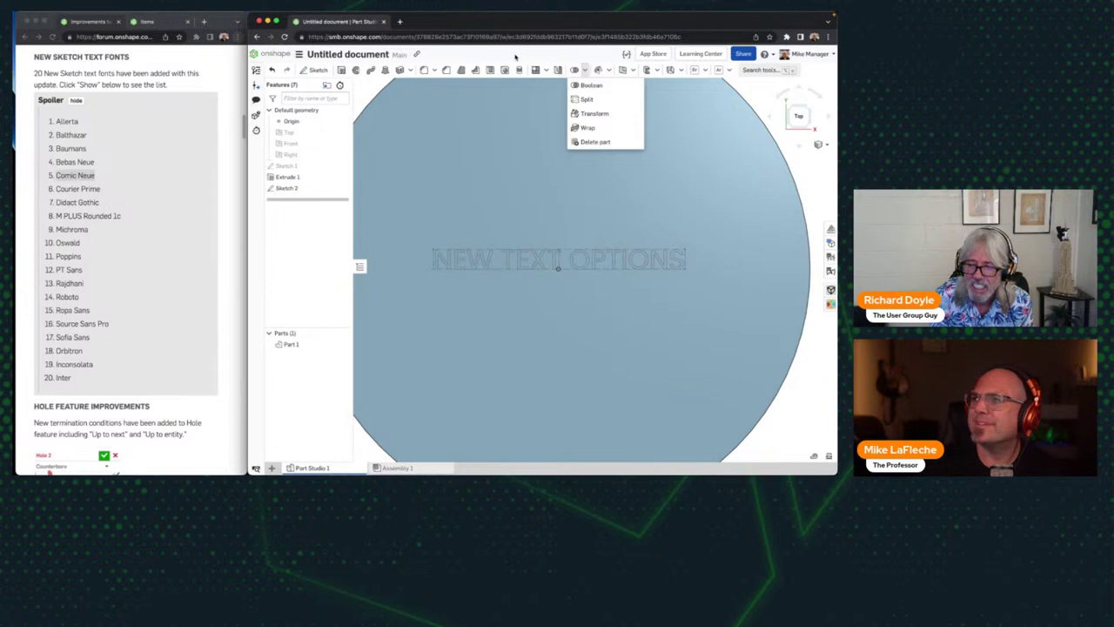
left_click(595, 113)
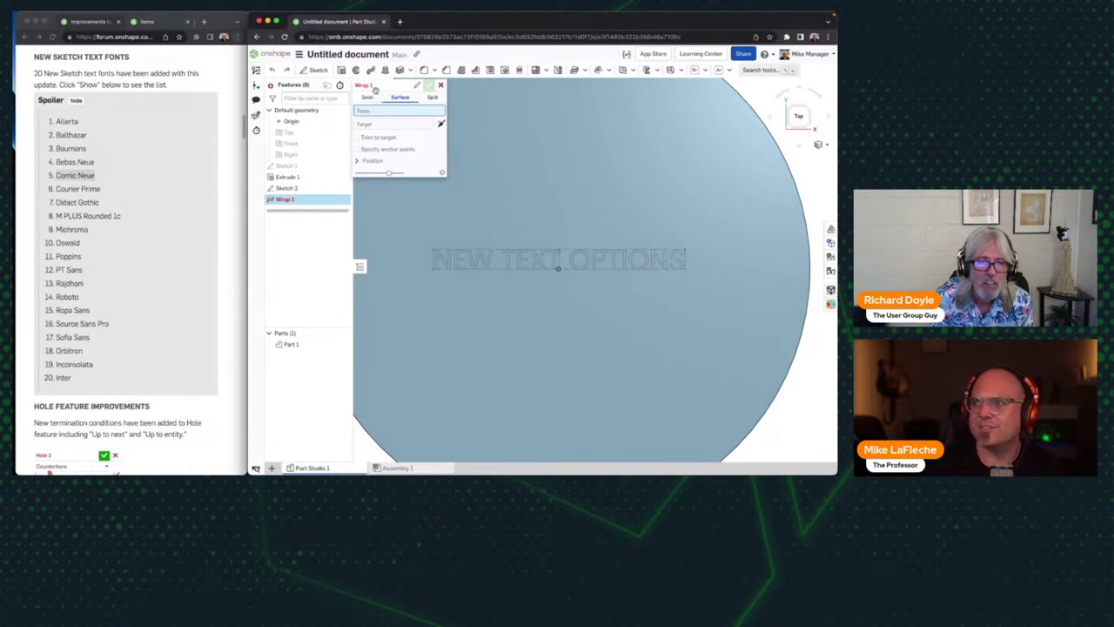
left_click(432, 97)
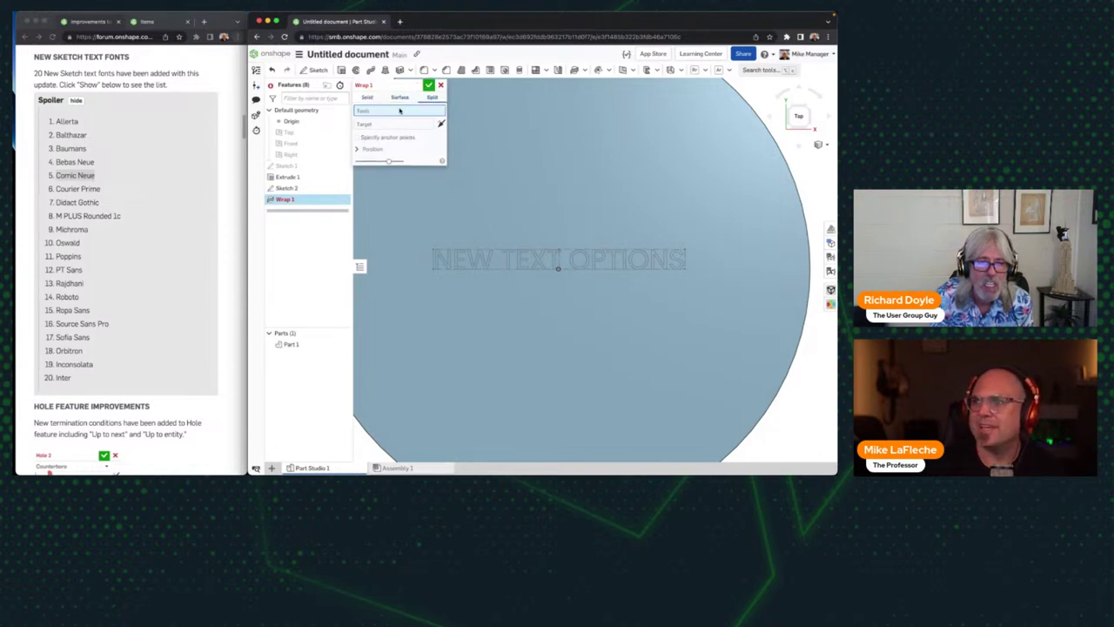
left_click(287, 188)
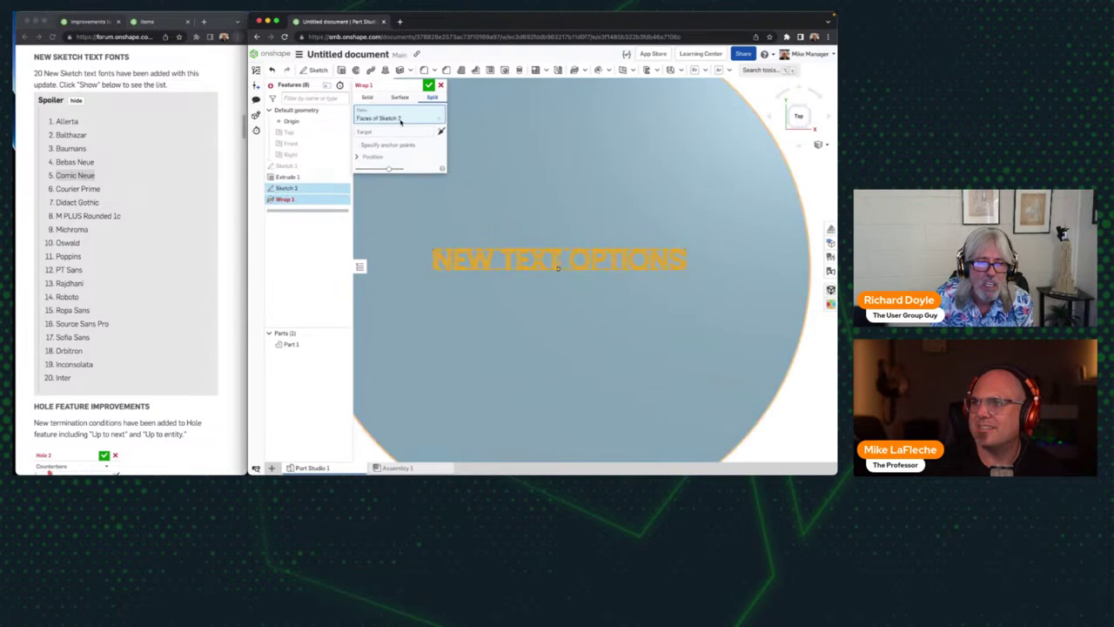
left_click(381, 131)
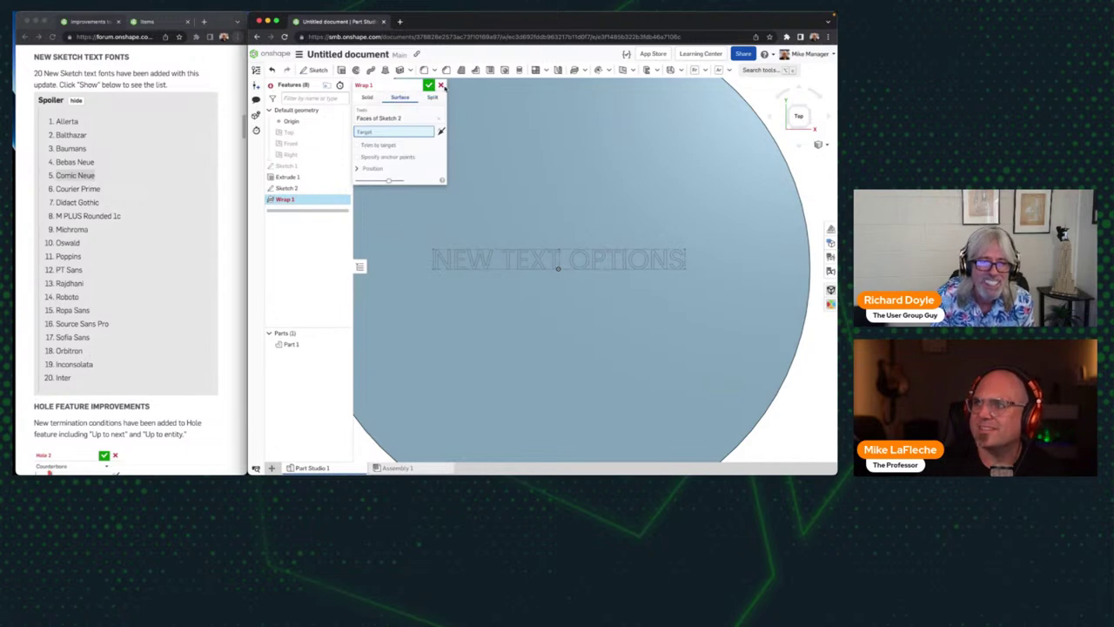
left_click(442, 85)
Step: Extrude the text sketch as a solid blind addition to the disc
left_click(342, 71)
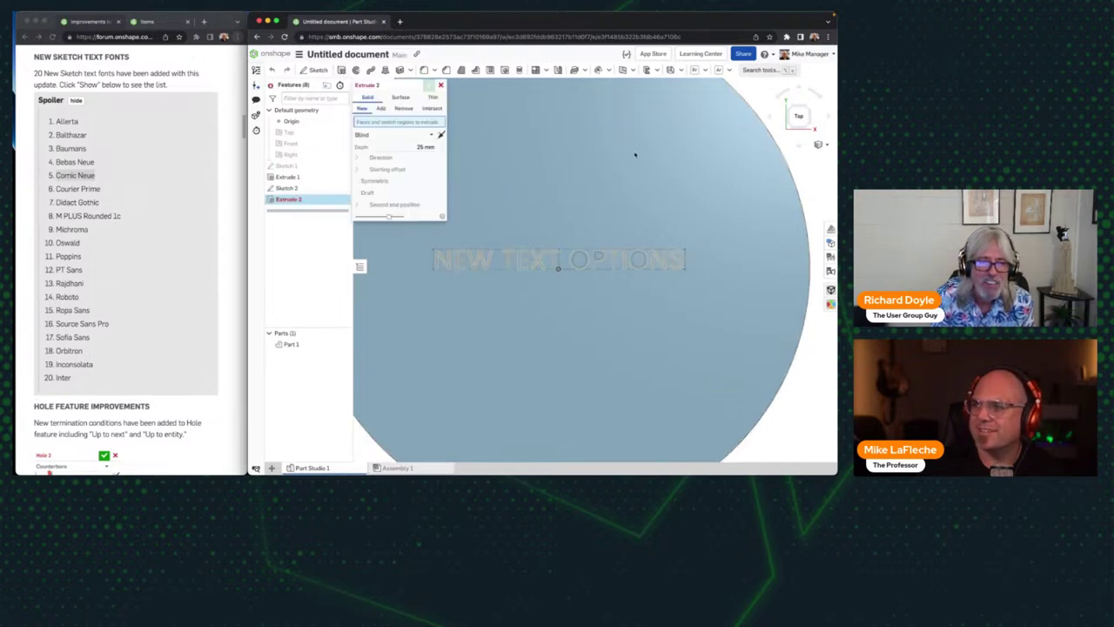
left_click(380, 108)
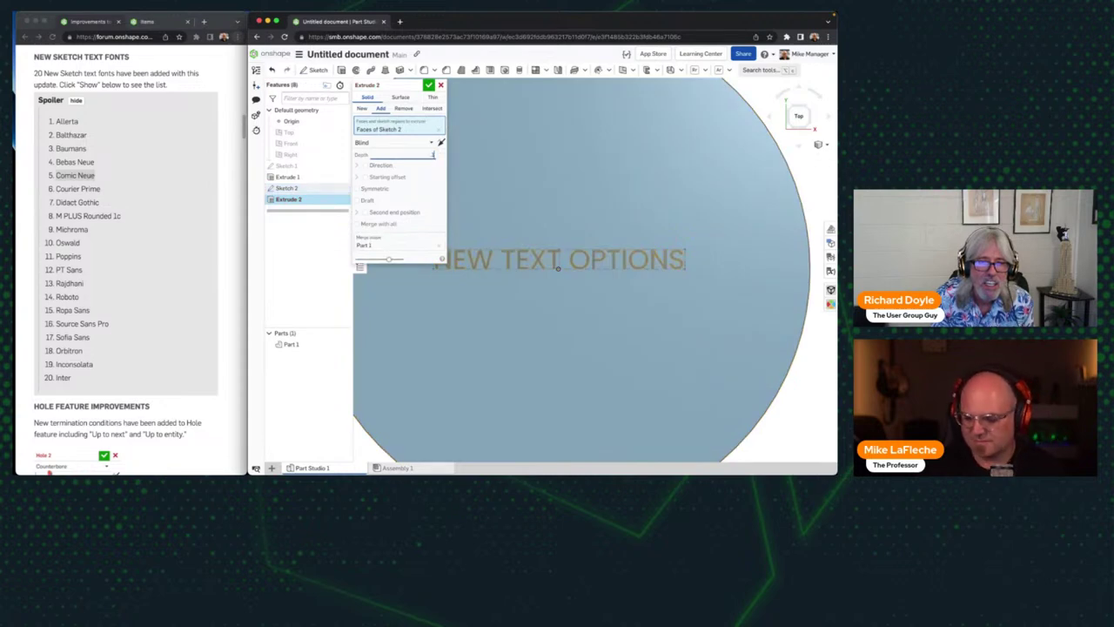
key("Return")
key("shift+7")
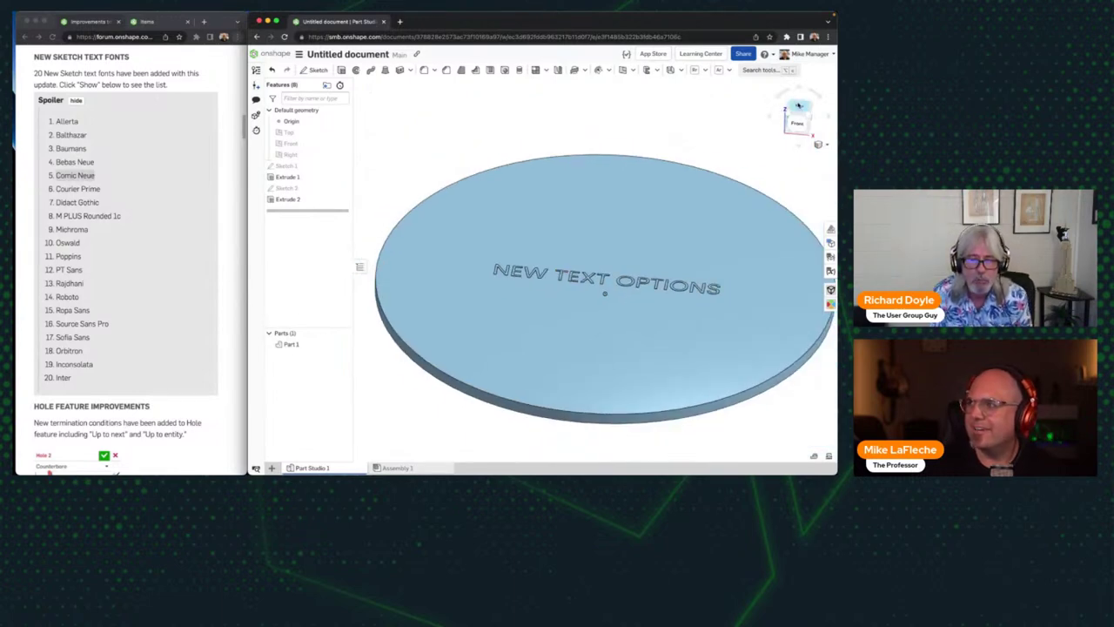
Step: Edit the text sketch on the disc, change its font to Comic Neue, and finish the sketch
left_click(799, 105)
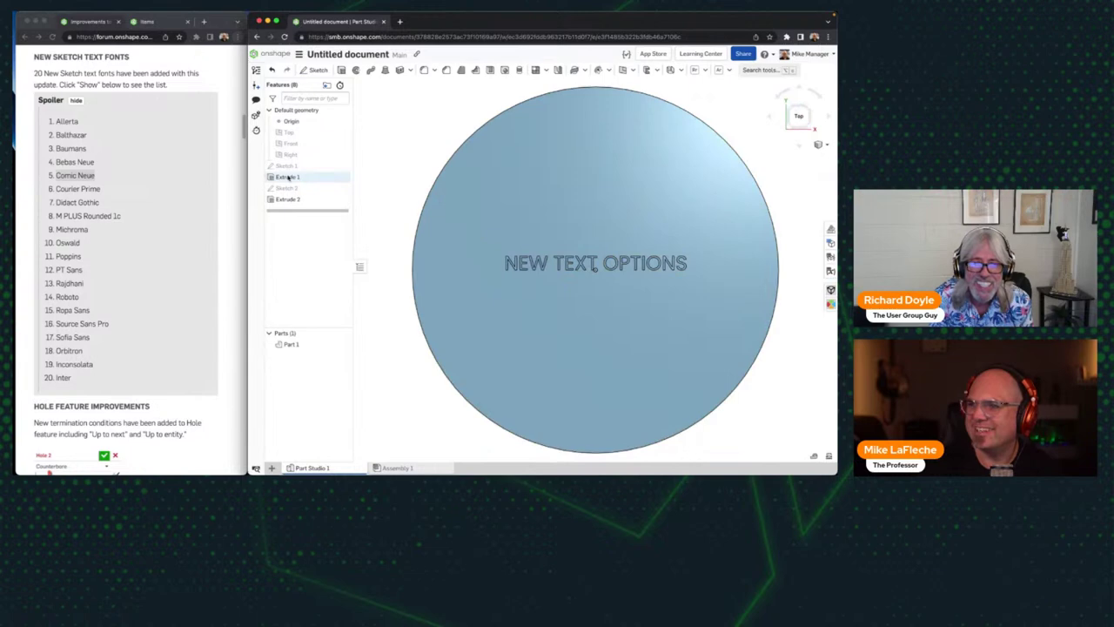
right_click(298, 189)
left_click(334, 206)
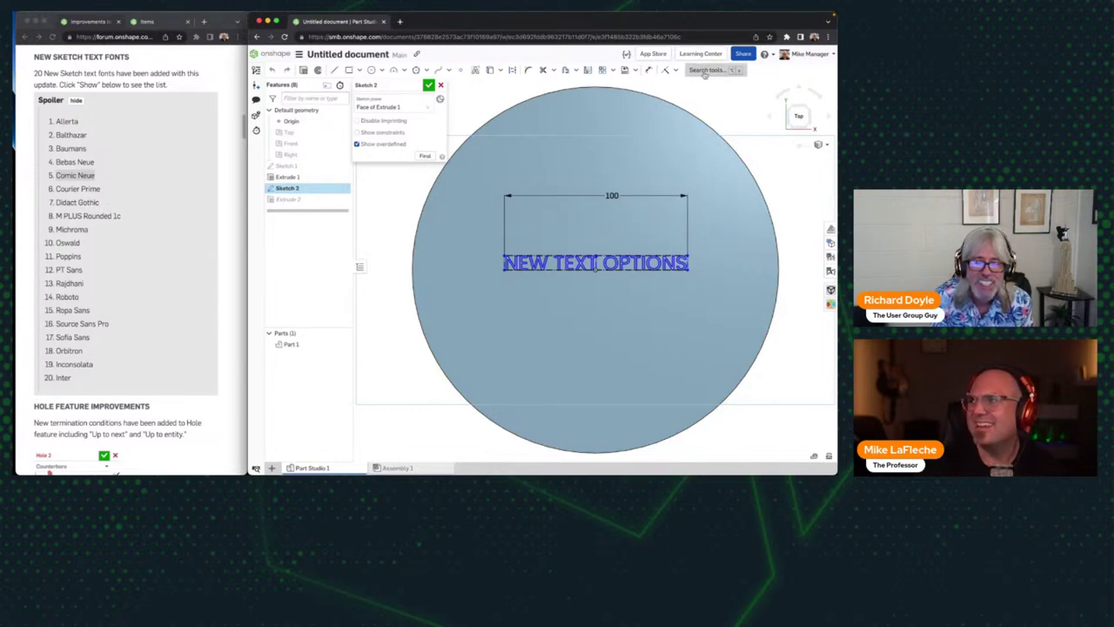
right_click(532, 264)
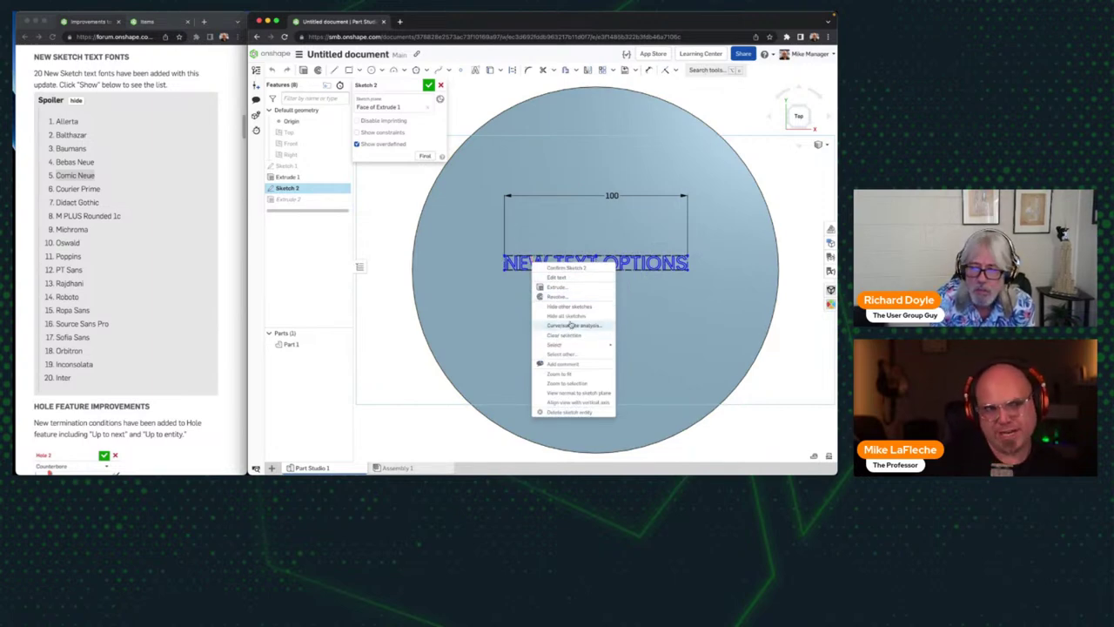
left_click(570, 278)
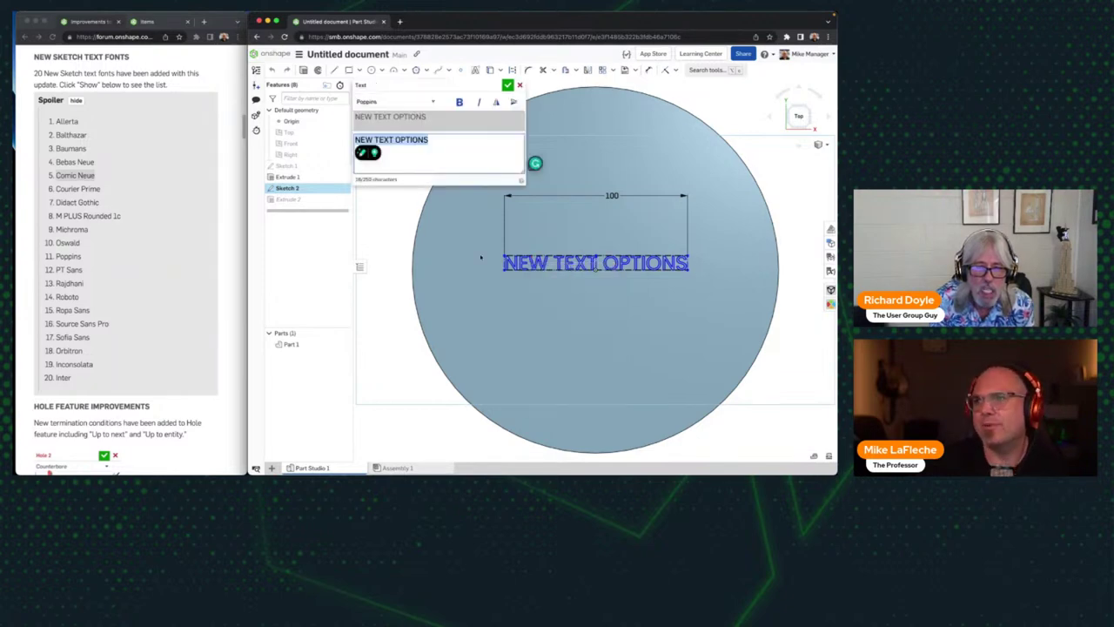
left_click(386, 102)
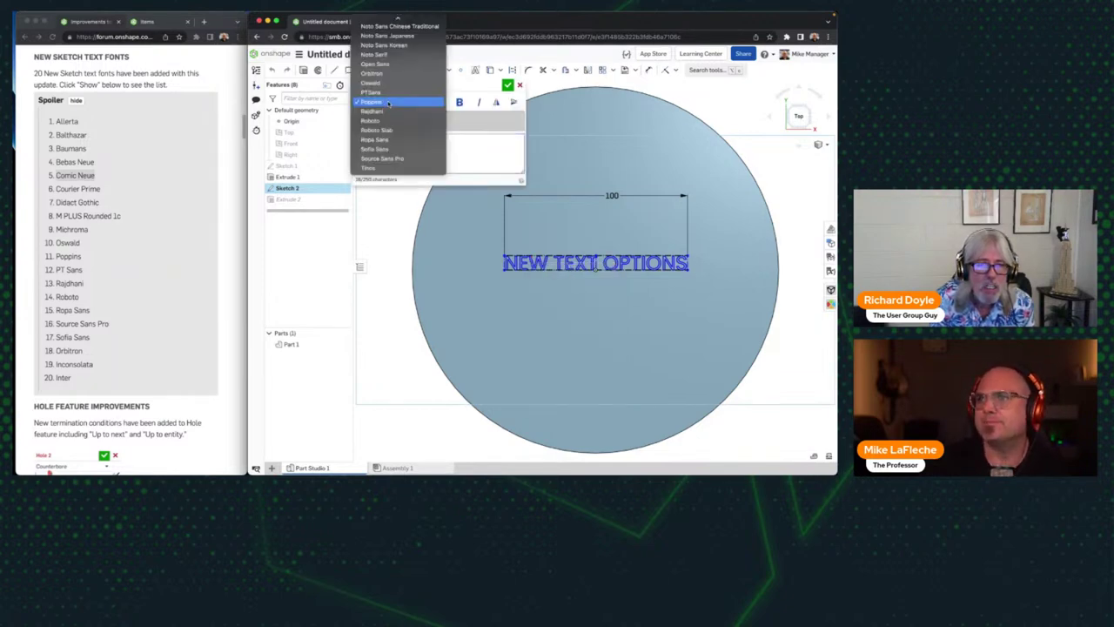
scroll(388, 103, "up", 5)
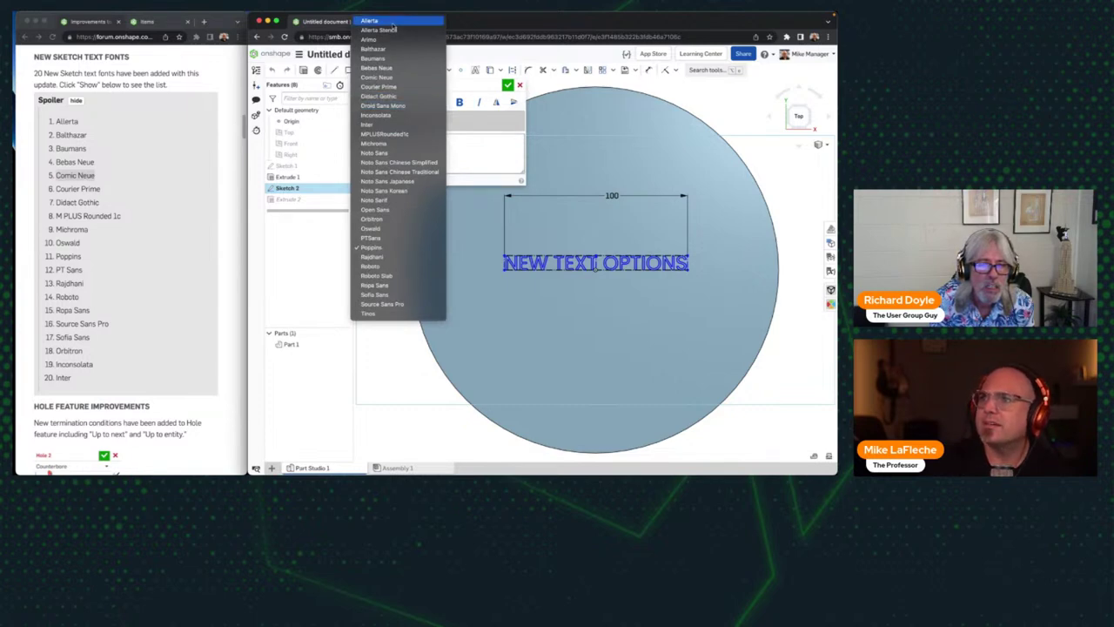
left_click(383, 78)
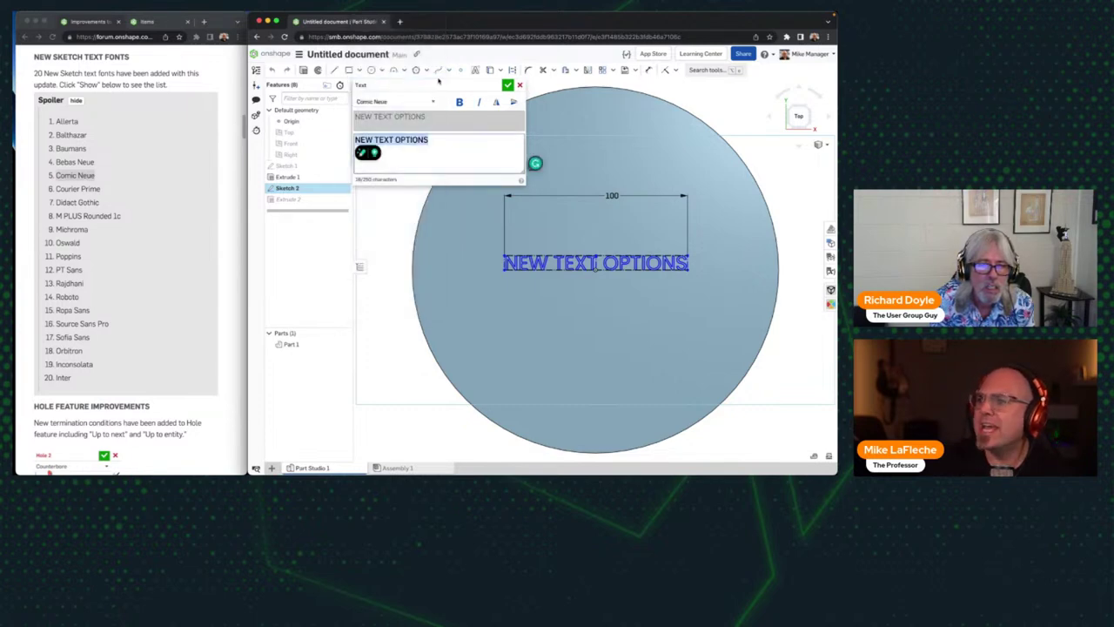
left_click(507, 84)
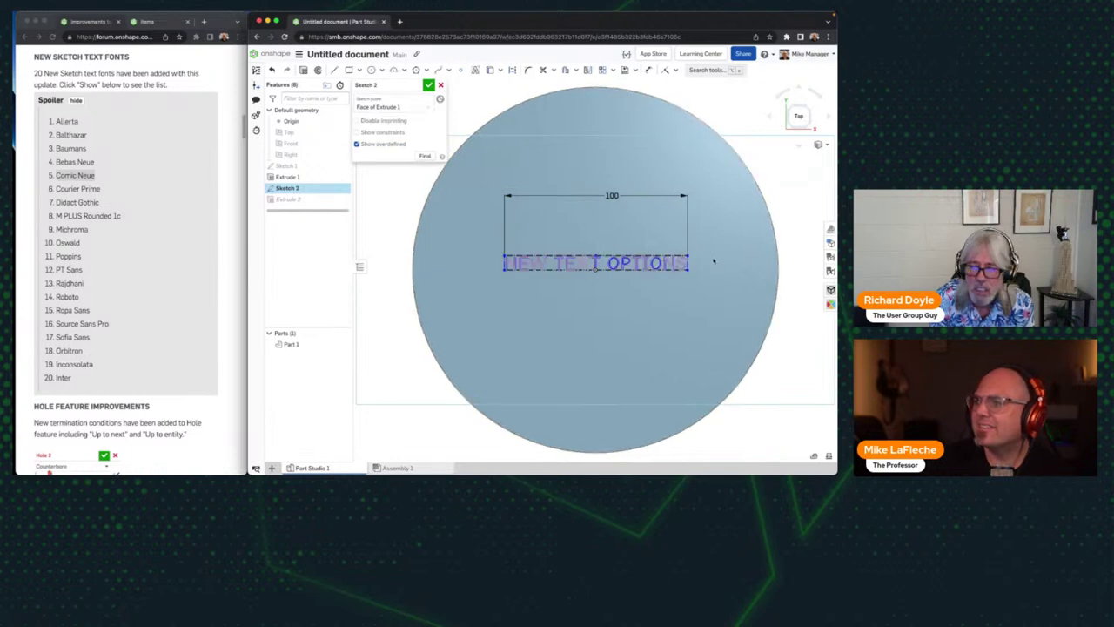
scroll(714, 259, "up", 5)
scroll(694, 253, "down", 5)
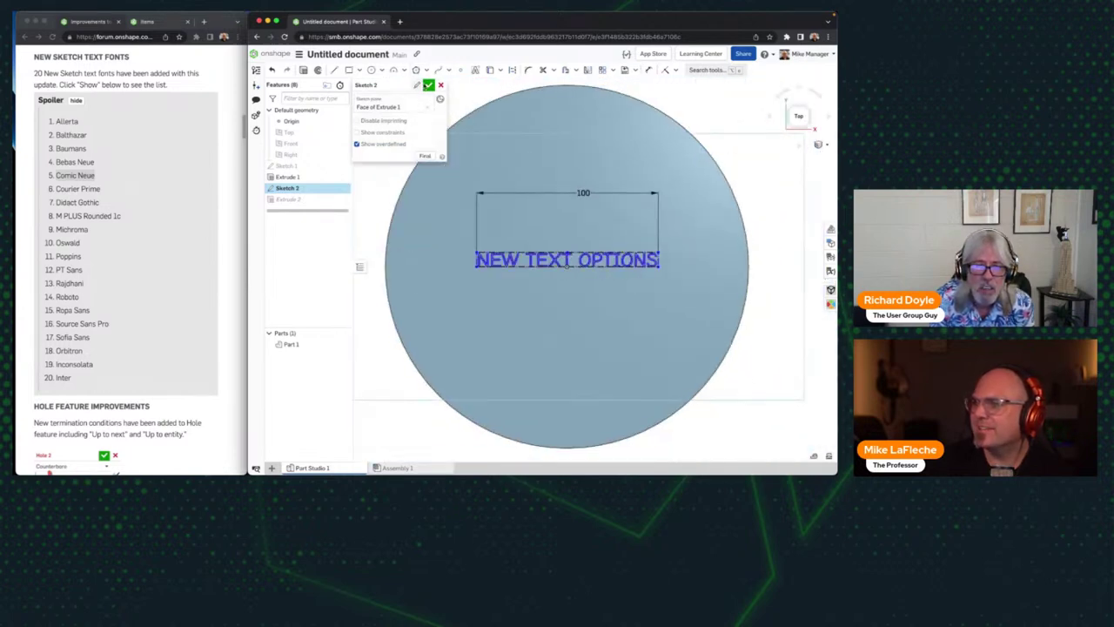
left_click(428, 85)
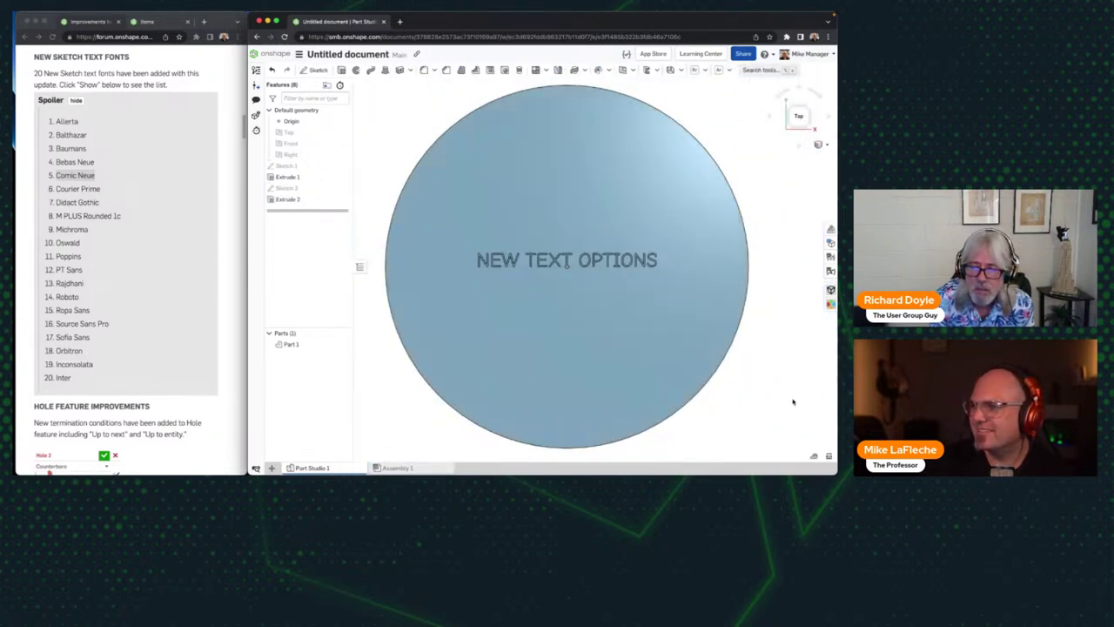
scroll(792, 401, "up", 3)
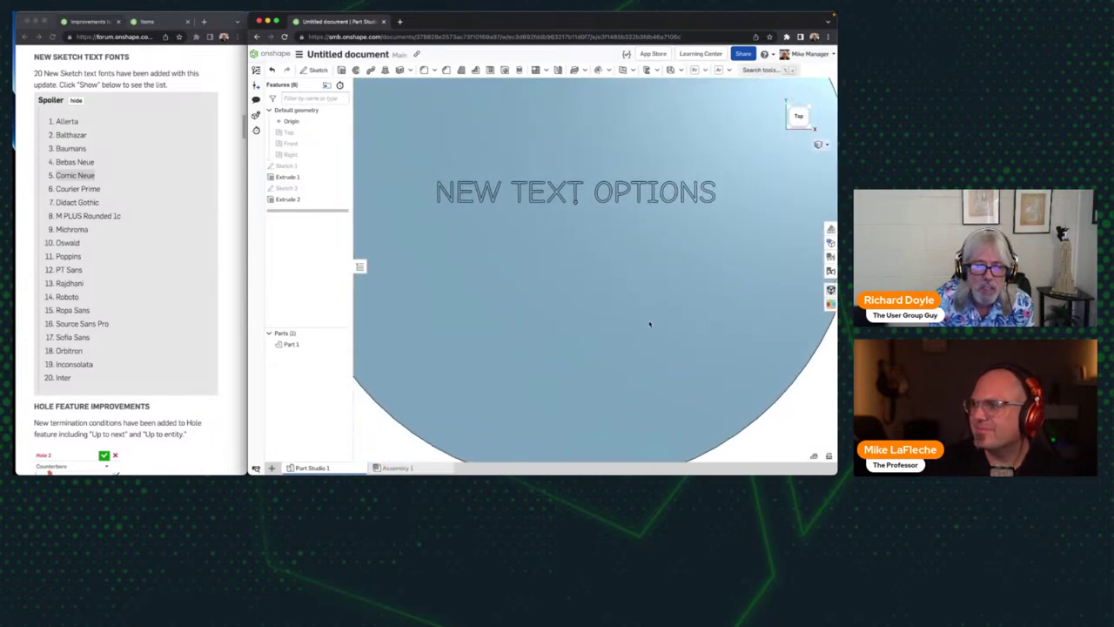
scroll(689, 175, "up", 4)
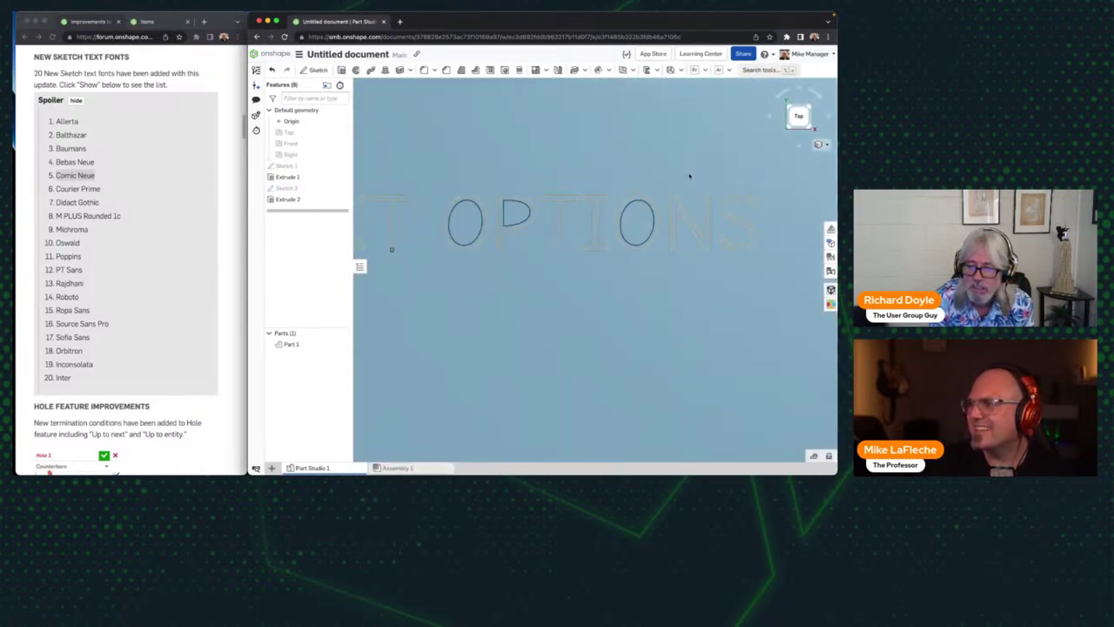
mouse_move(613, 467)
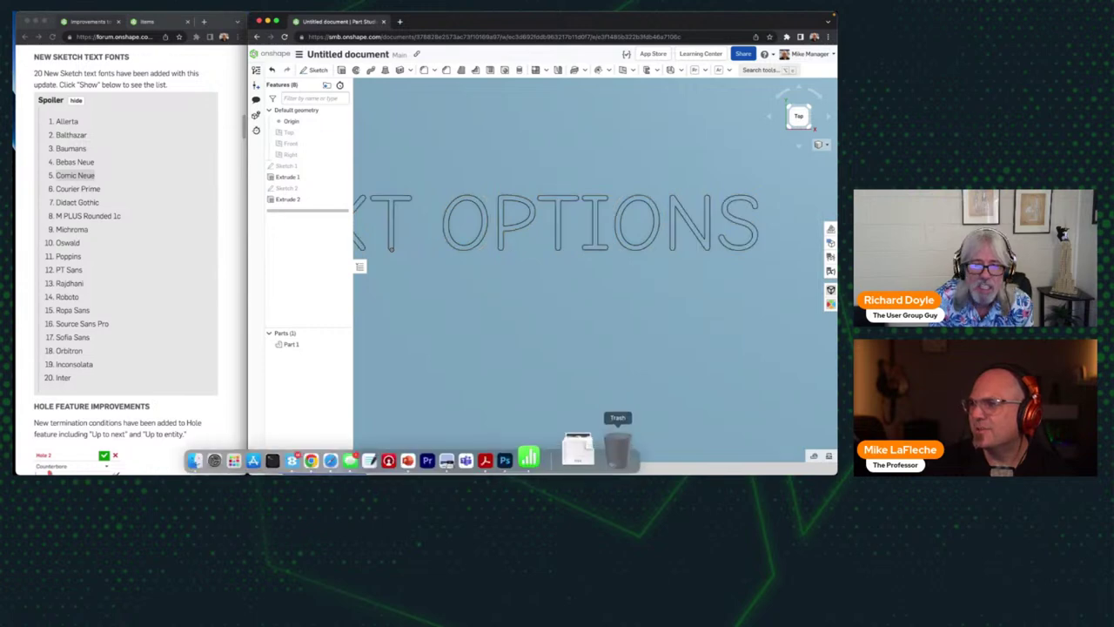
scroll(659, 316, "down", 5)
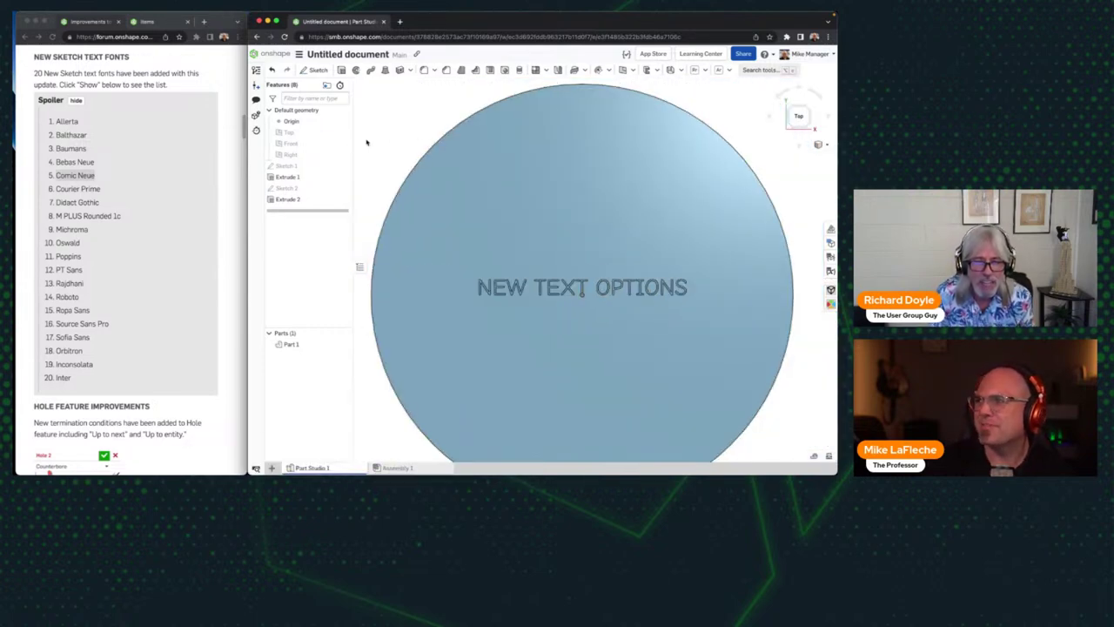
Step: Reopen the text sketch, set the text's font to Michroma, and finish the sketch to update the extruded lettering
right_click(288, 188)
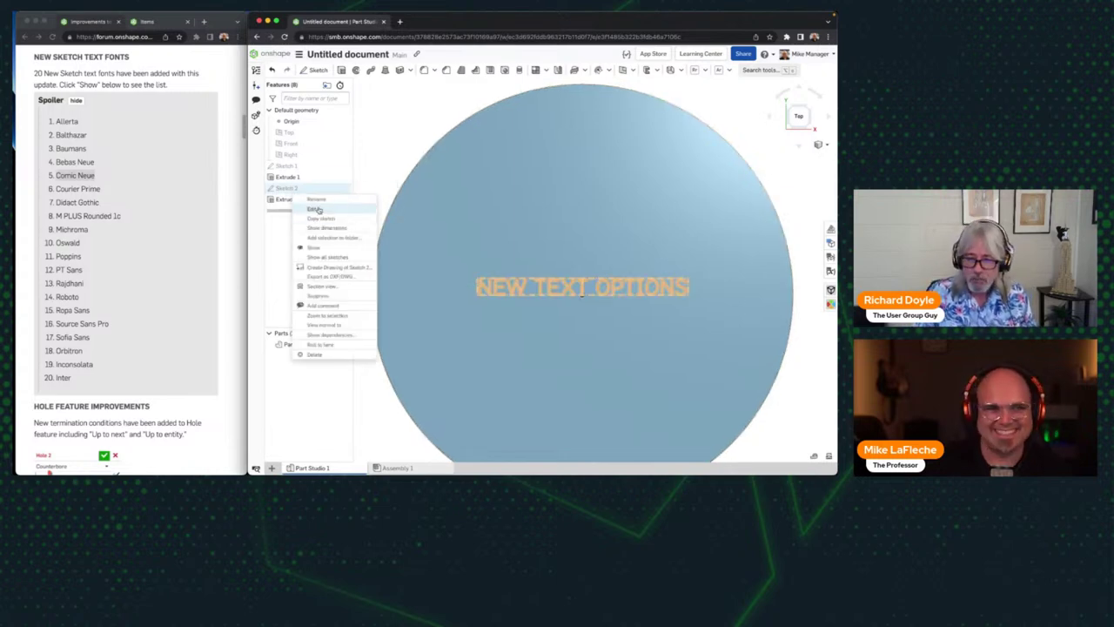
left_click(315, 208)
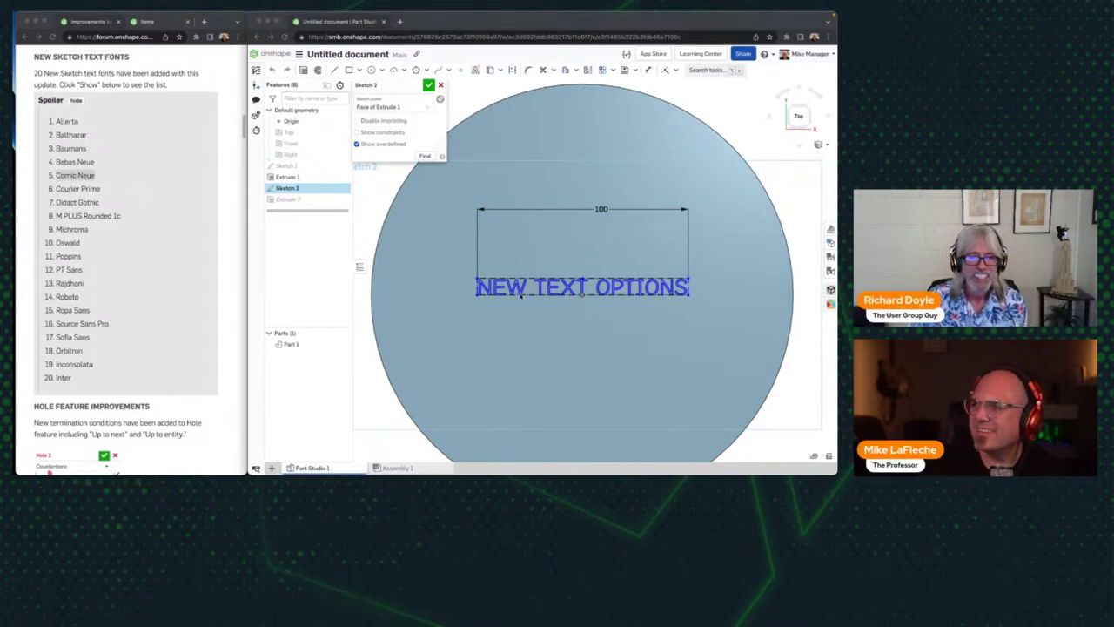
right_click(527, 285)
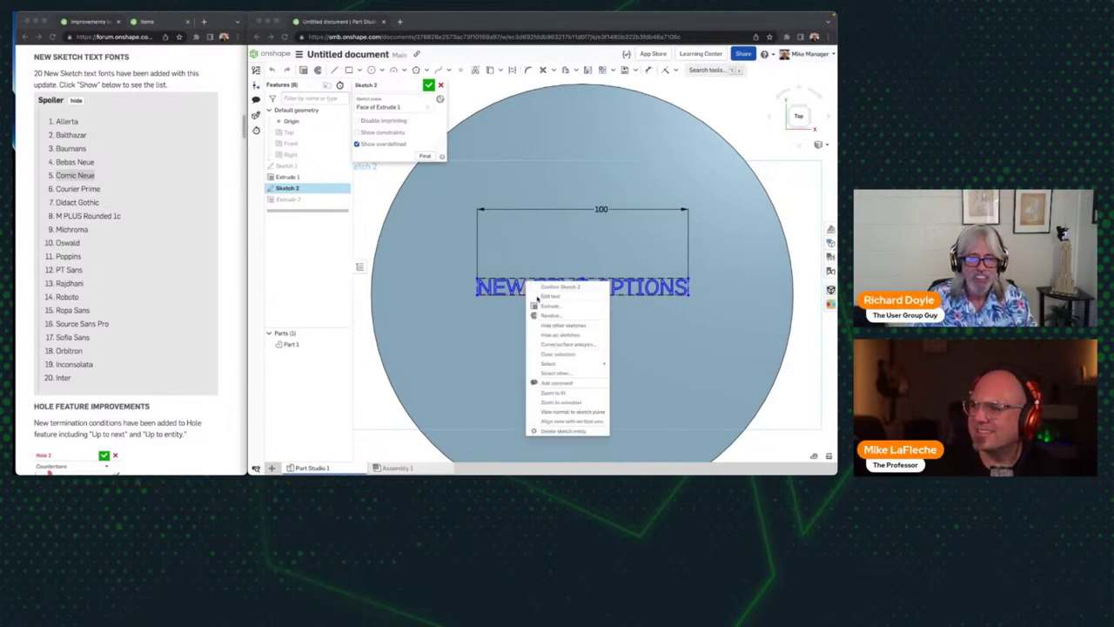
left_click(549, 296)
left_click(396, 102)
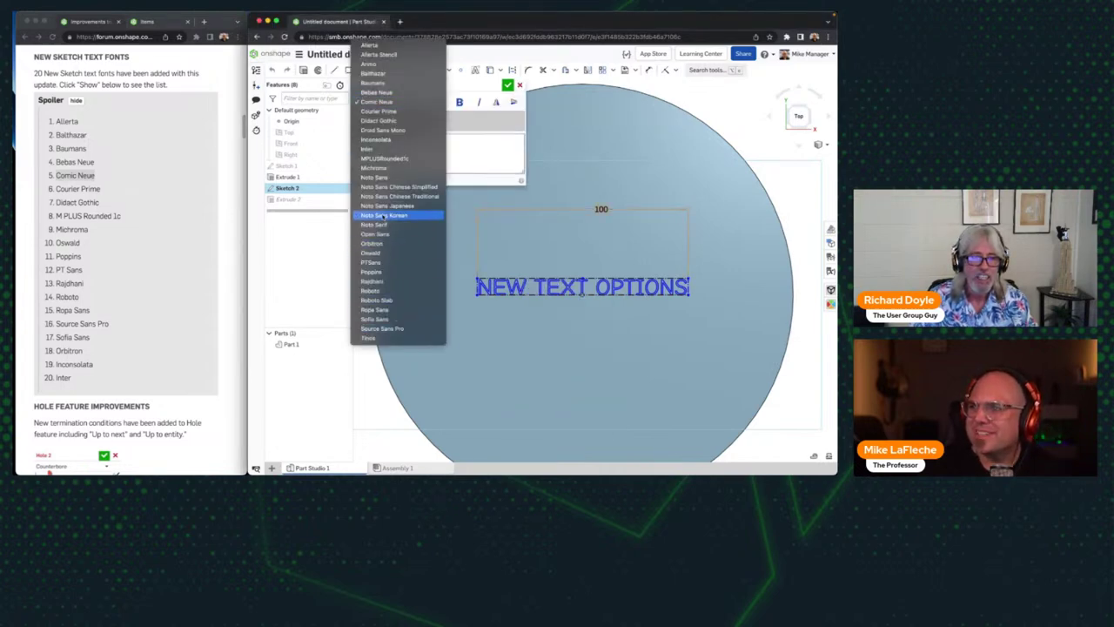
left_click(386, 169)
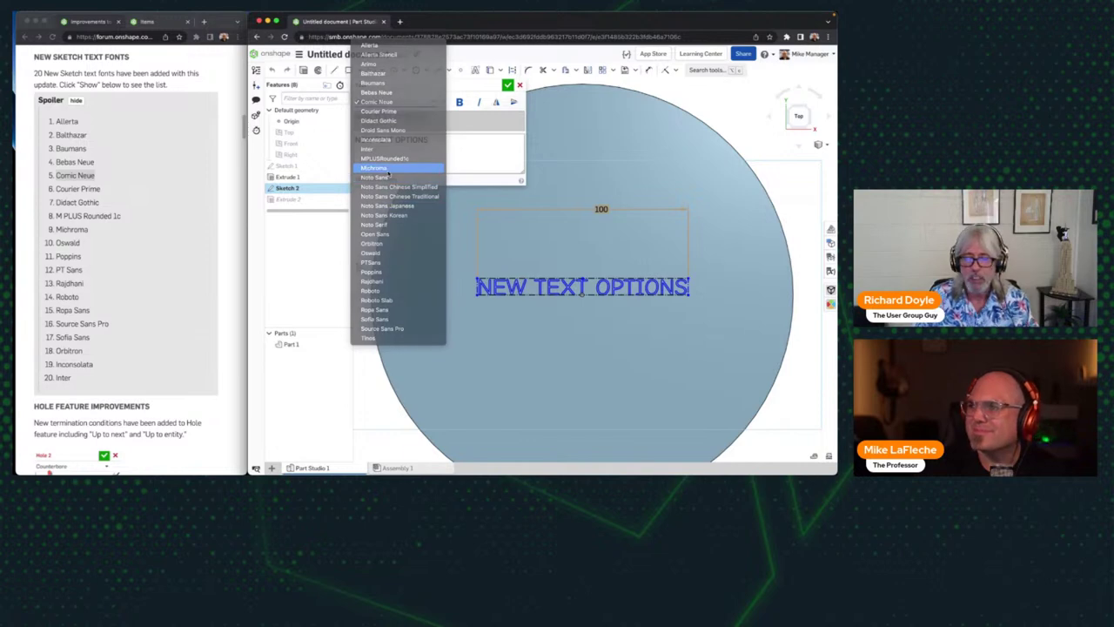
left_click(507, 85)
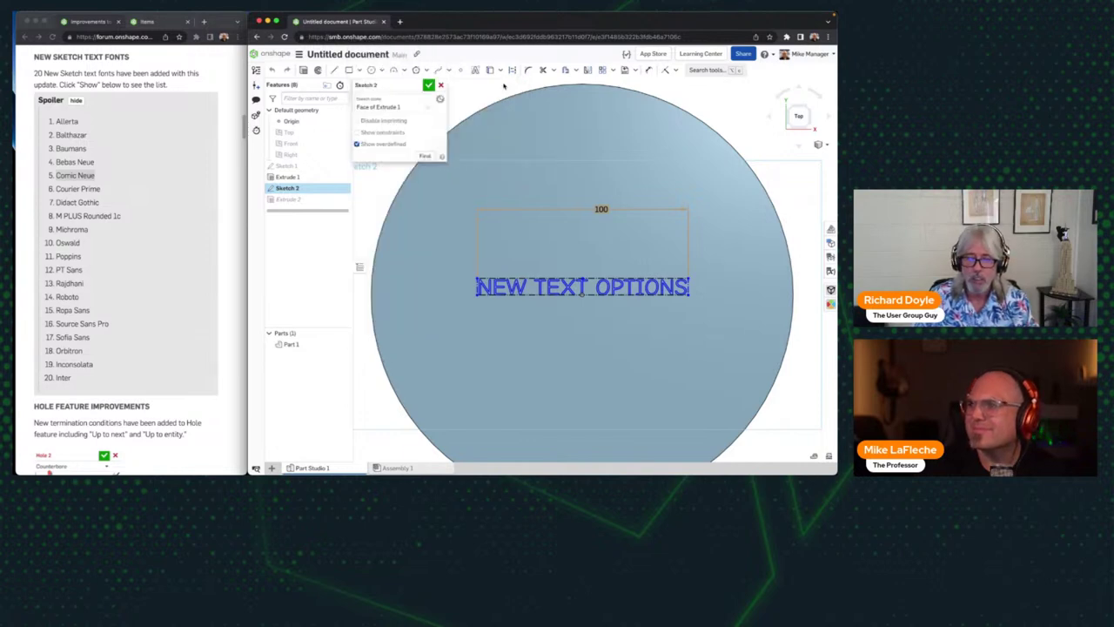
left_click(429, 85)
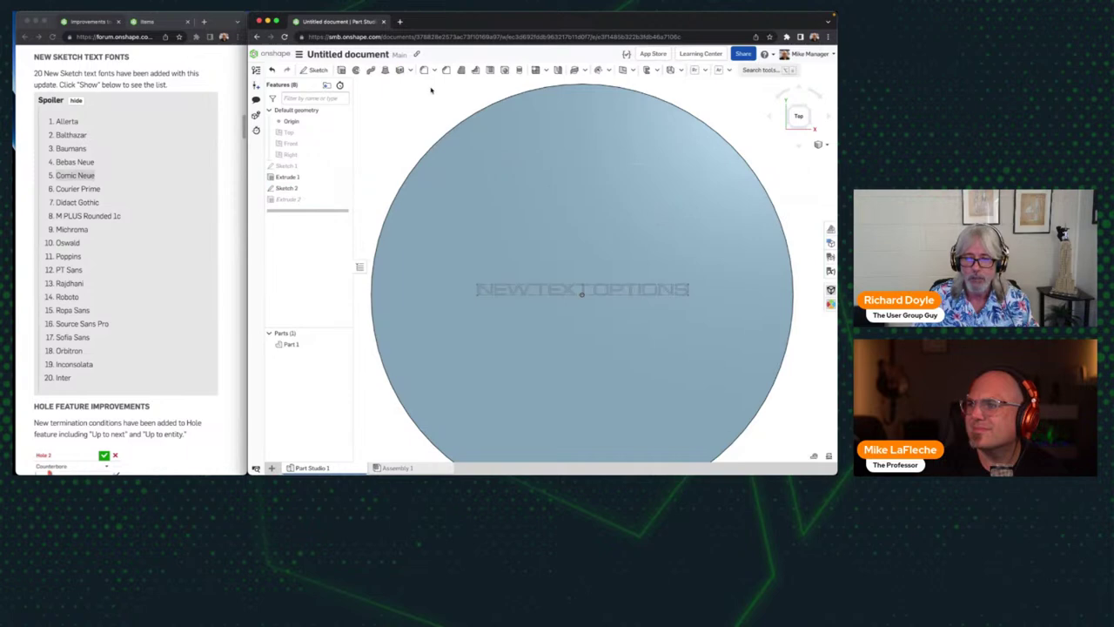
key("shift+7")
key("shift+5")
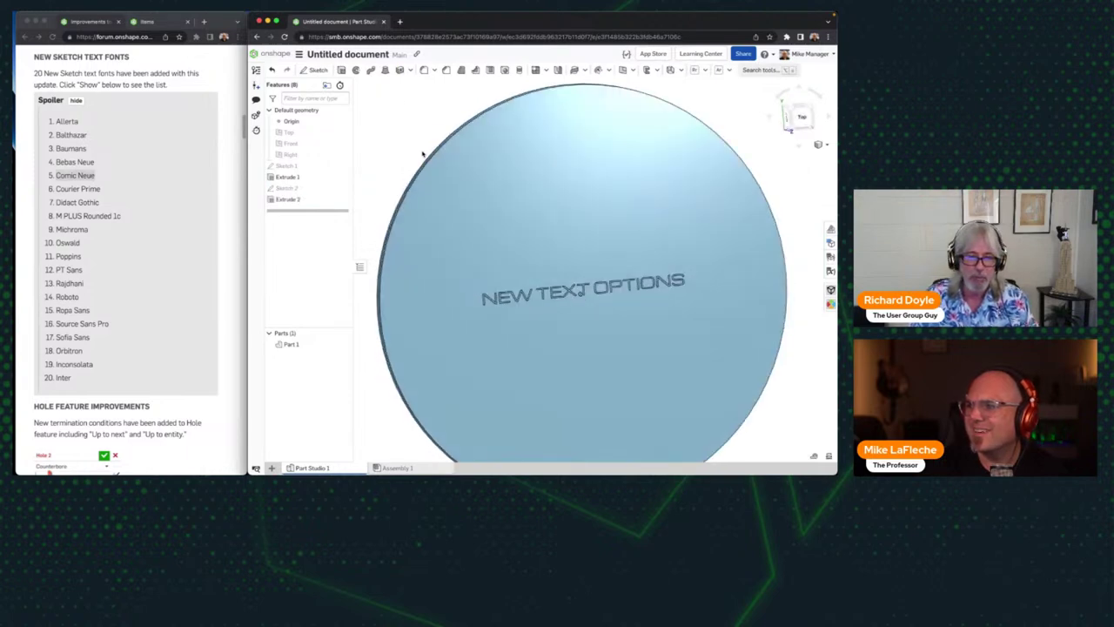
key("shift+5")
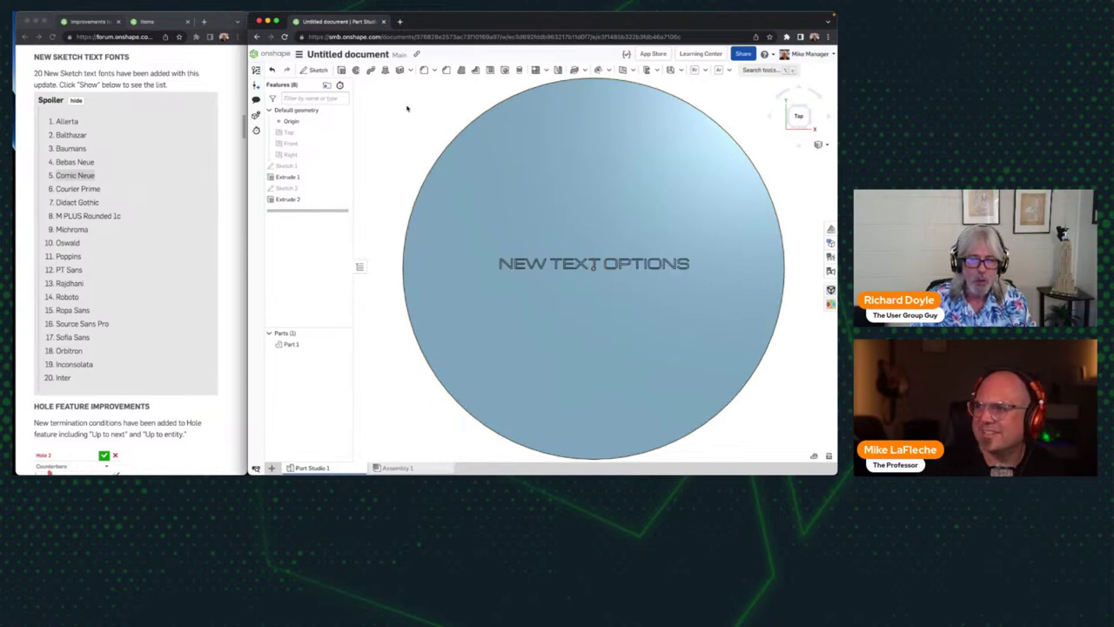
middle_click_drag(406, 108, 384, 103)
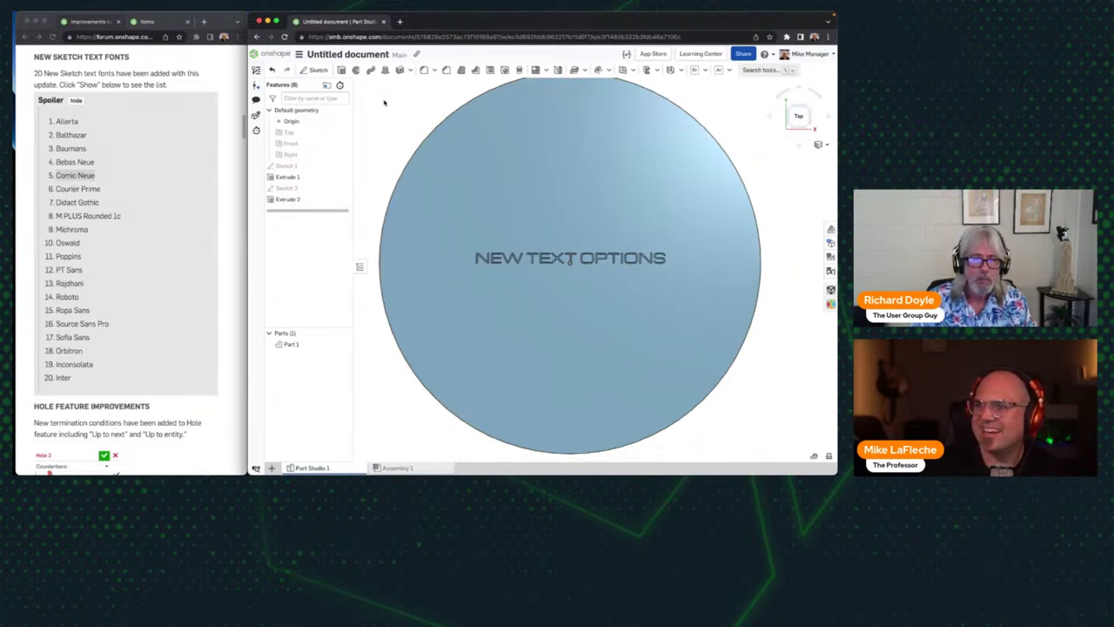
Step: Edit the sketch text again, flip it horizontally and vertically, and finish the sketch
right_click(313, 188)
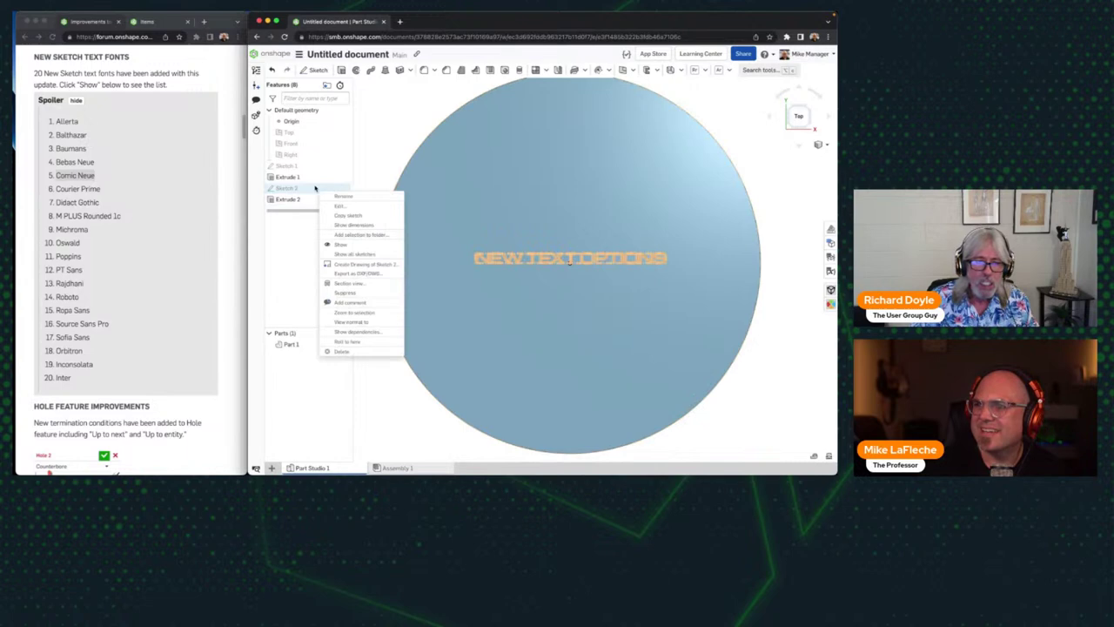
left_click(348, 206)
right_click(550, 253)
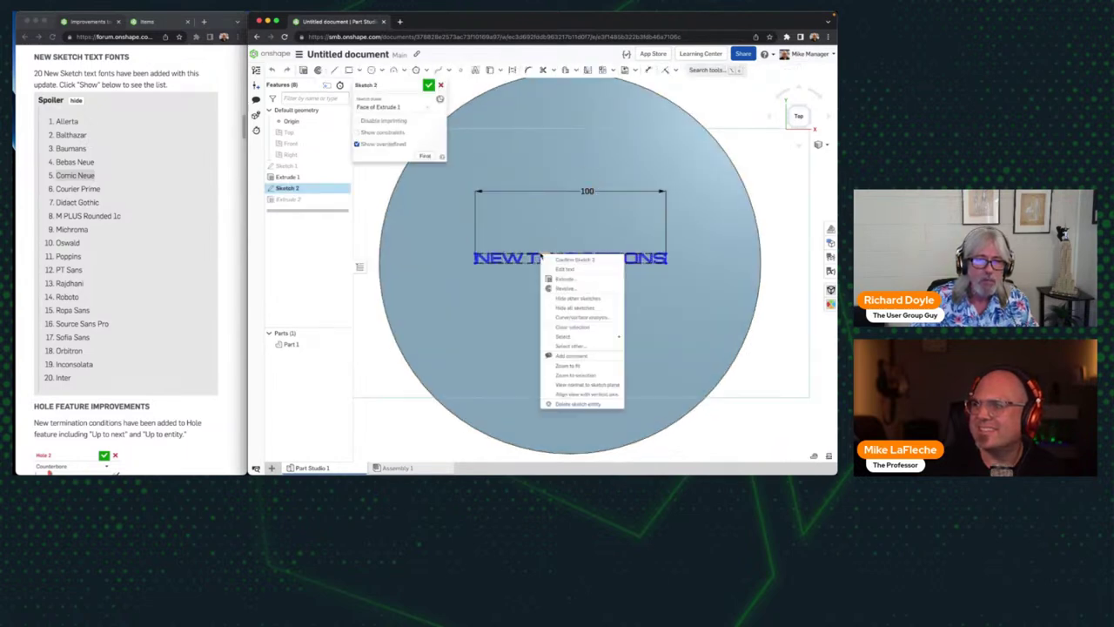
left_click(570, 283)
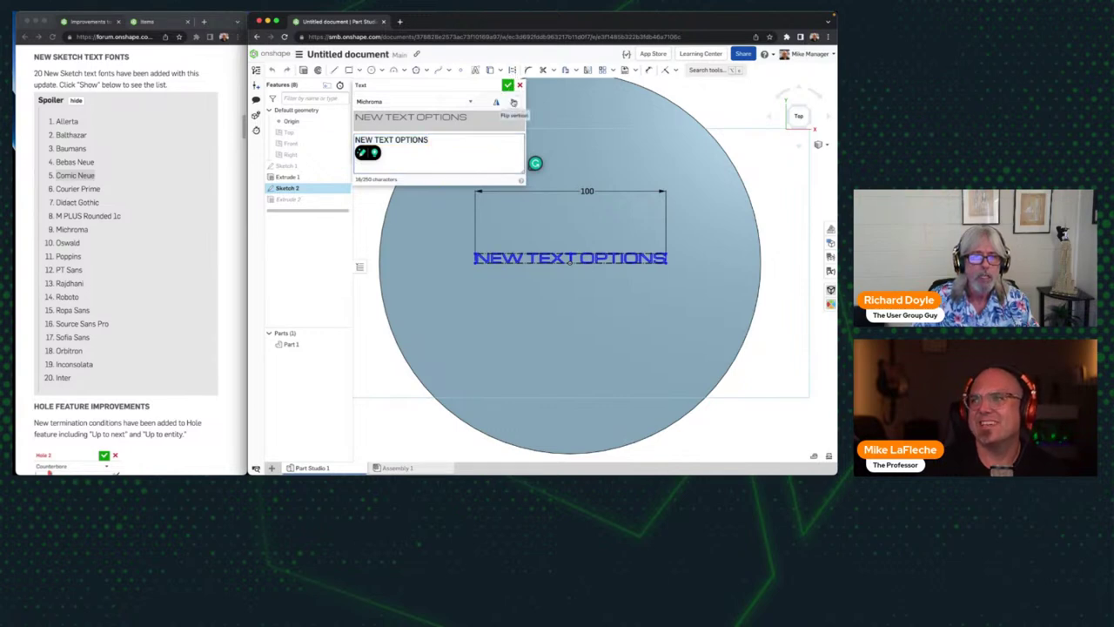
left_click(512, 102)
left_click(509, 85)
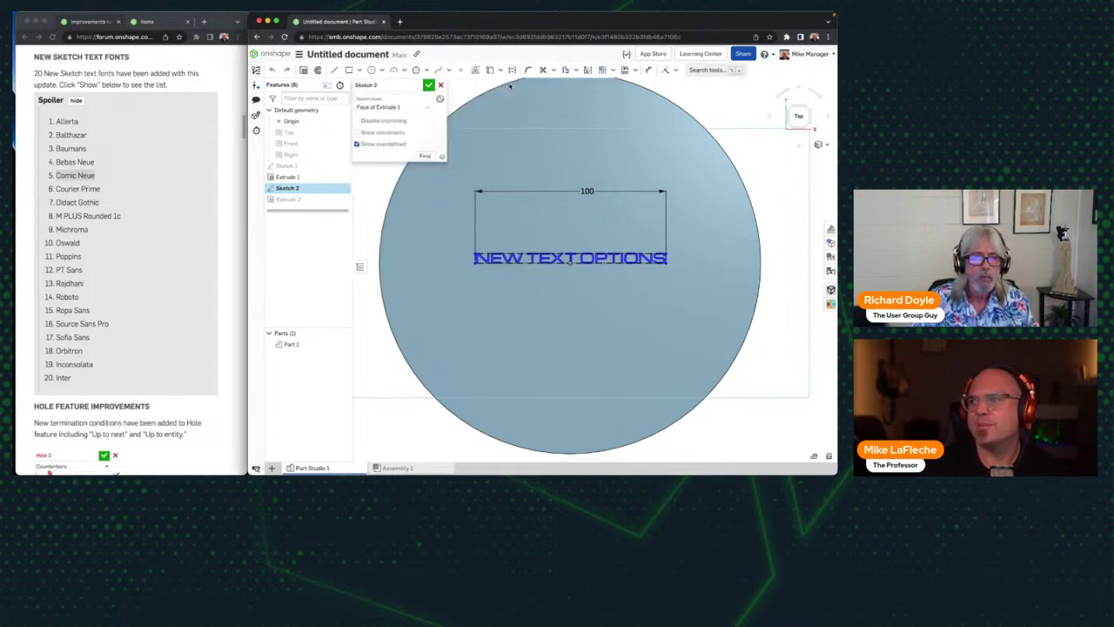
left_click(428, 84)
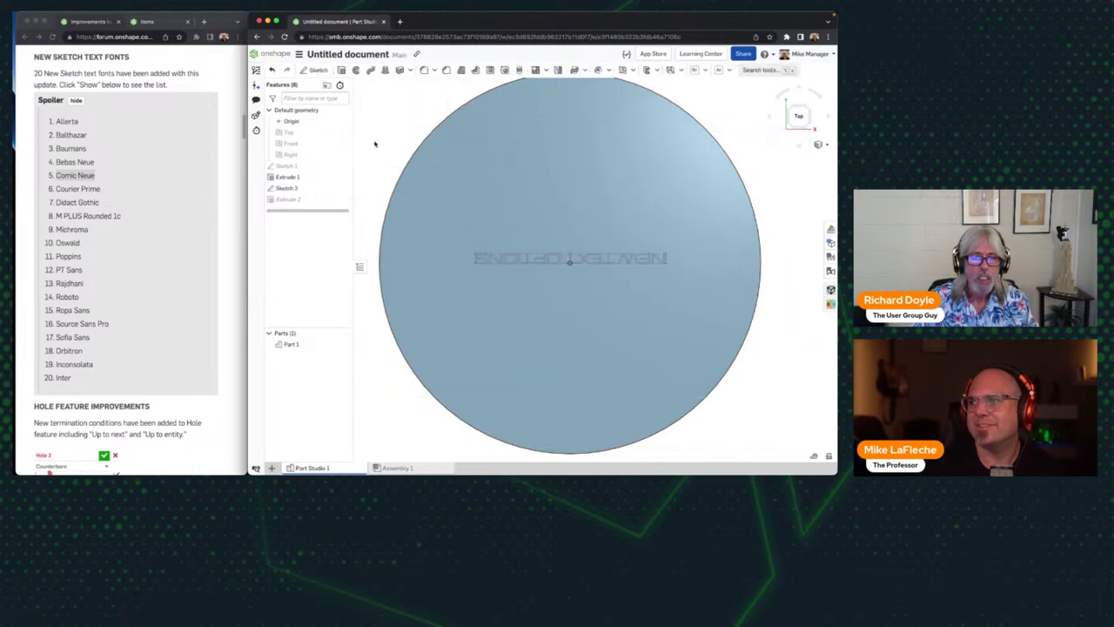
key("shift+7")
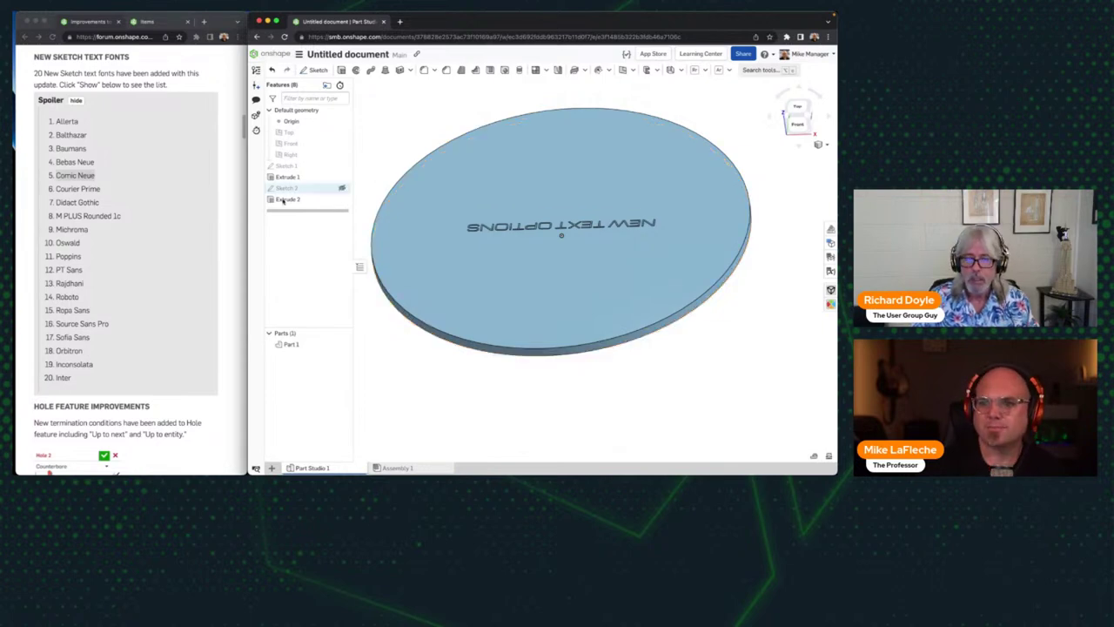
Step: Return to the documents list and send the Untitled document to the trash
scroll(206, 291, "down", 8)
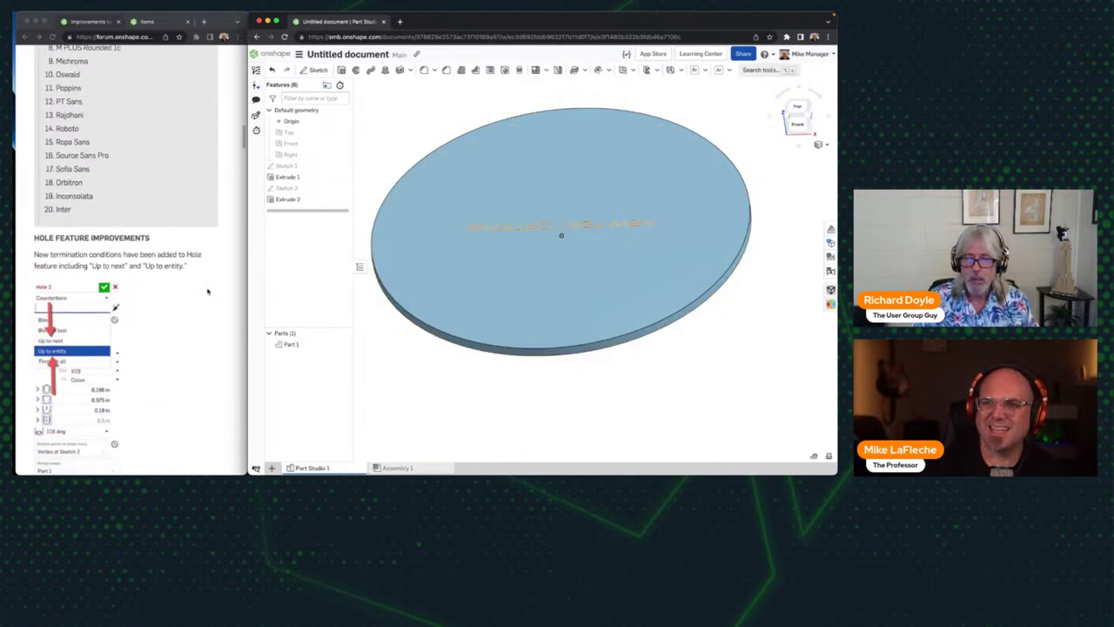
scroll(206, 291, "down", 1)
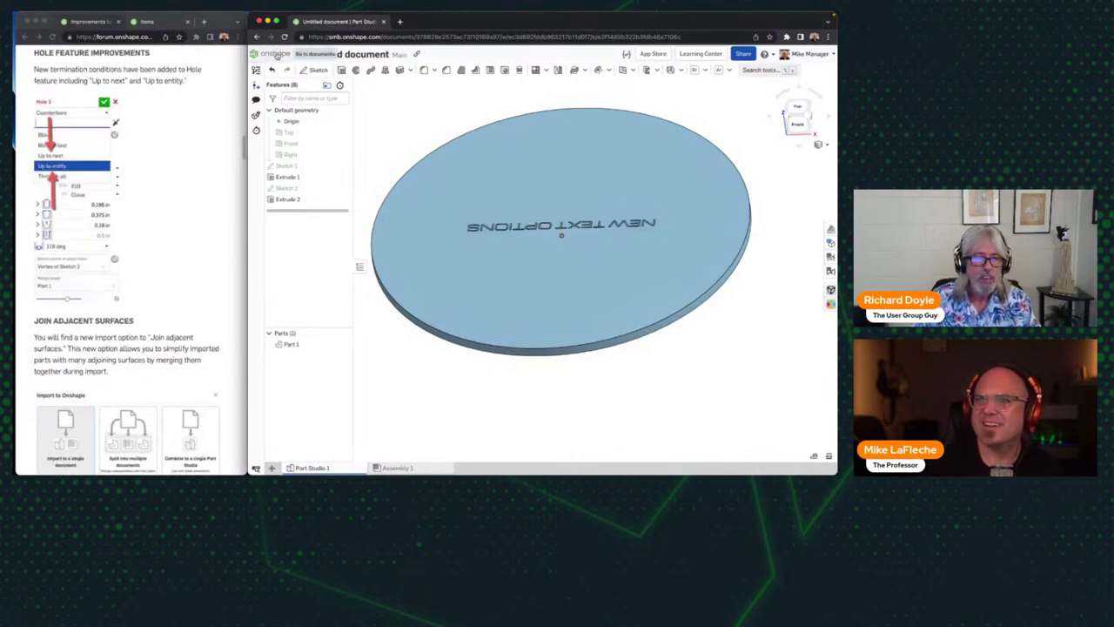
left_click(279, 56)
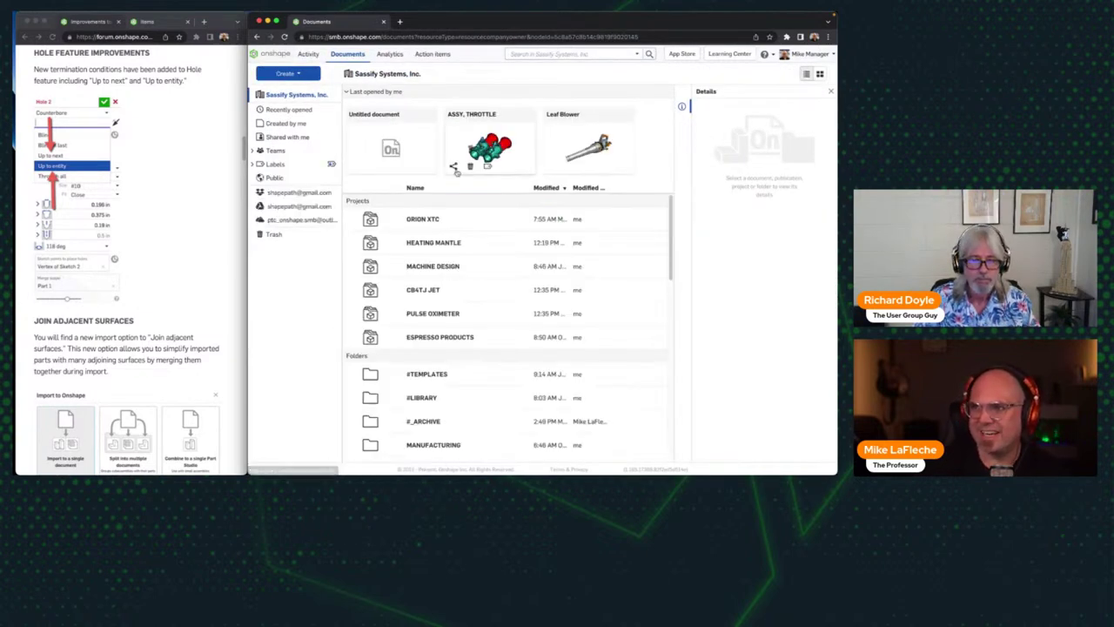
right_click(381, 116)
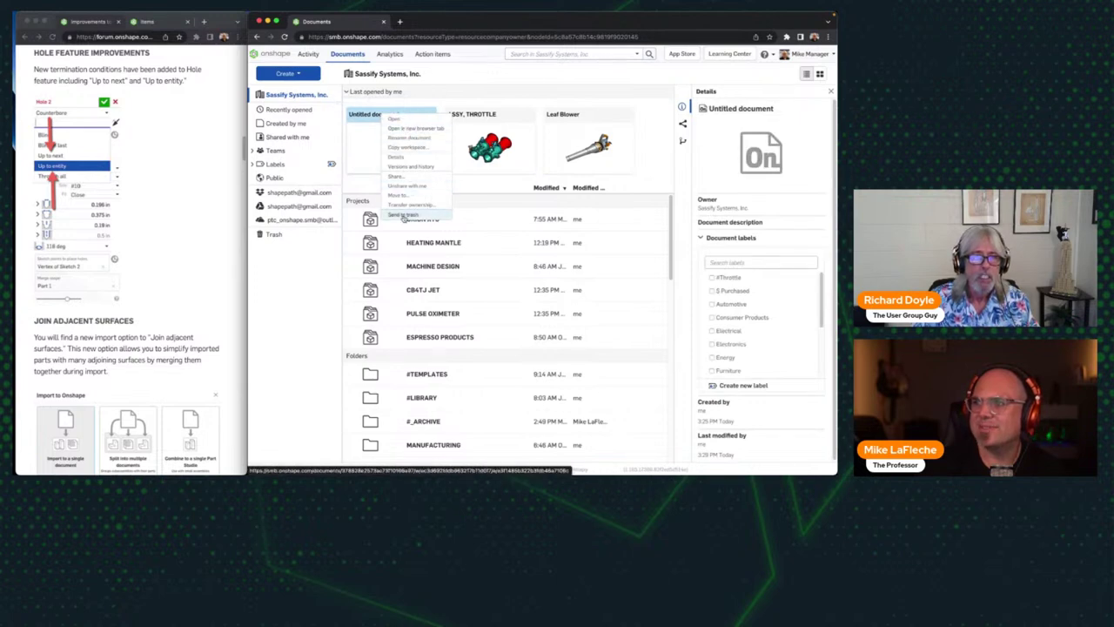
left_click(403, 215)
left_click(610, 108)
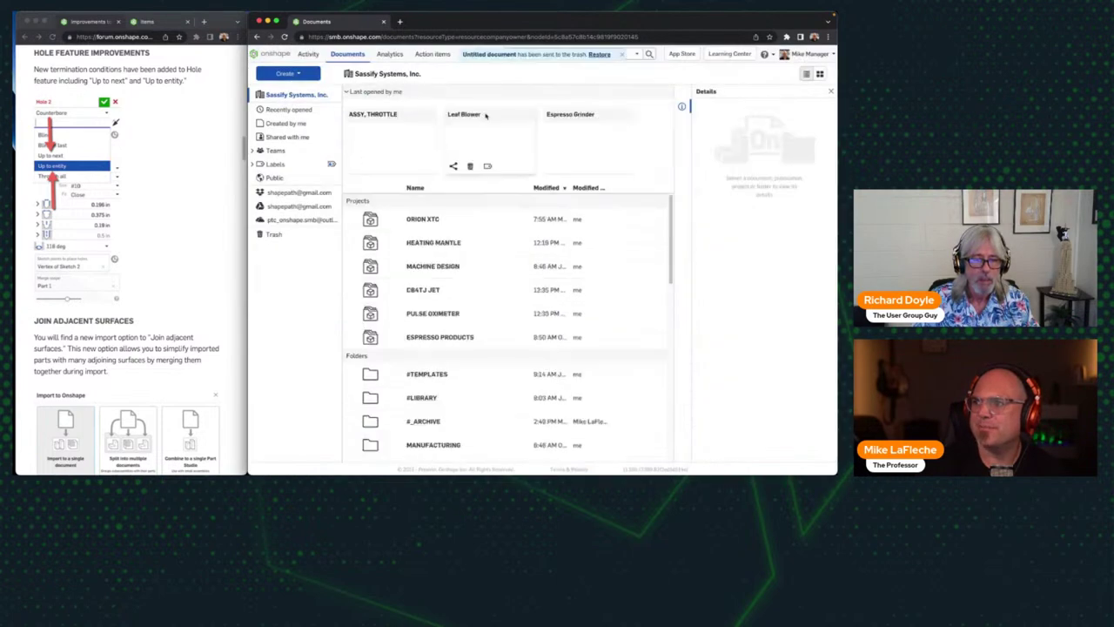
Step: Open the ASSY, THROTTLE document, open the linked document of the THROTTLE BODY, MACHINING part, and return it to the Main workspace
double_click(376, 115)
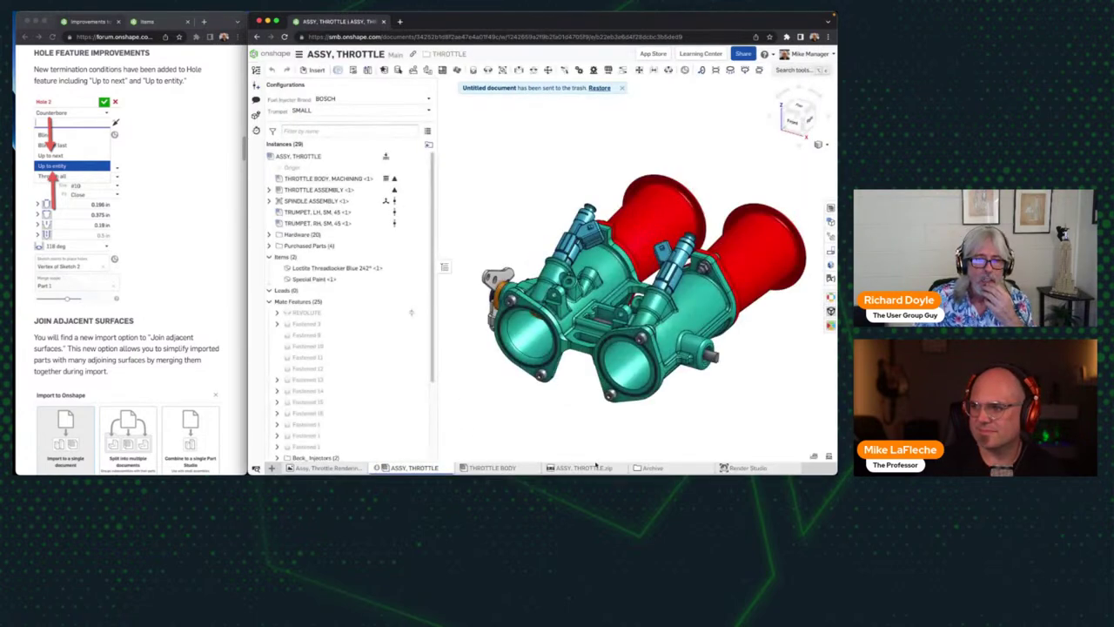
right_click(296, 177)
left_click(348, 237)
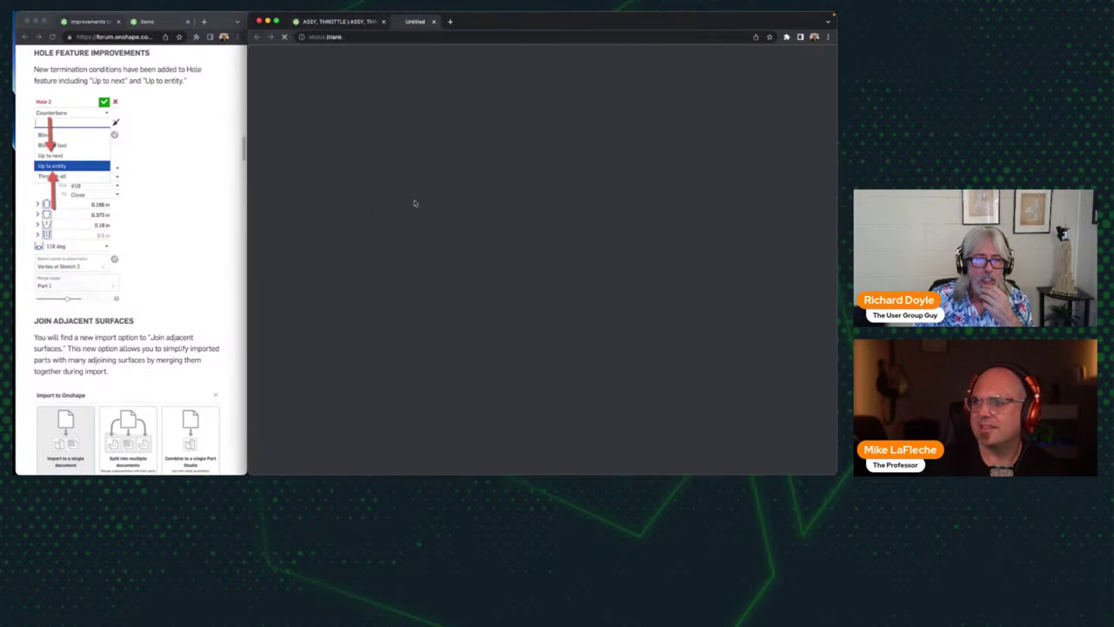
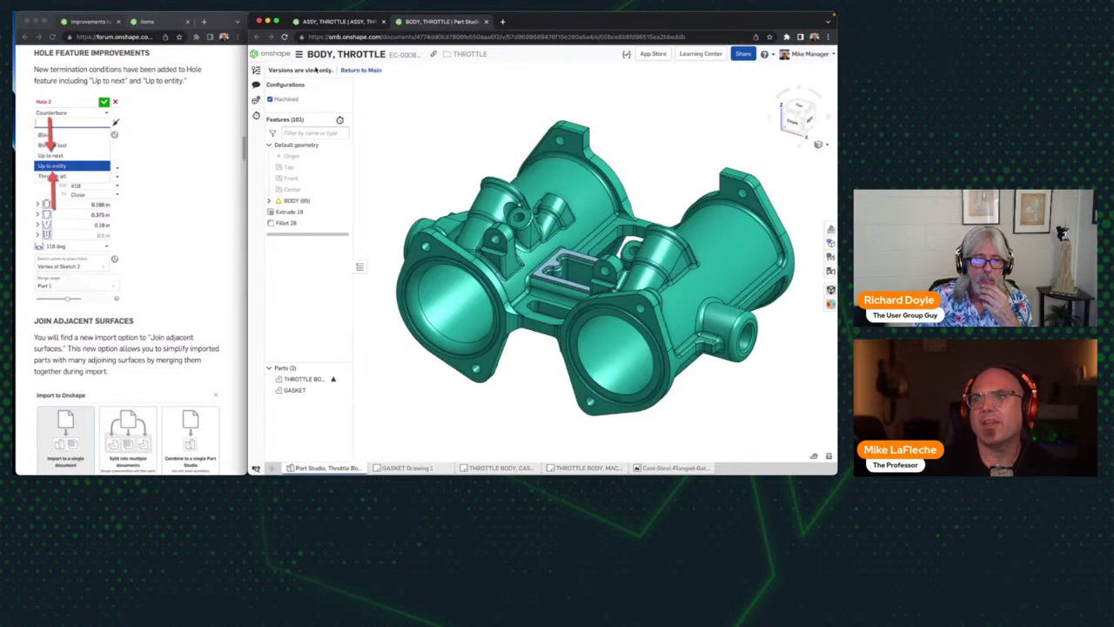
left_click(360, 69)
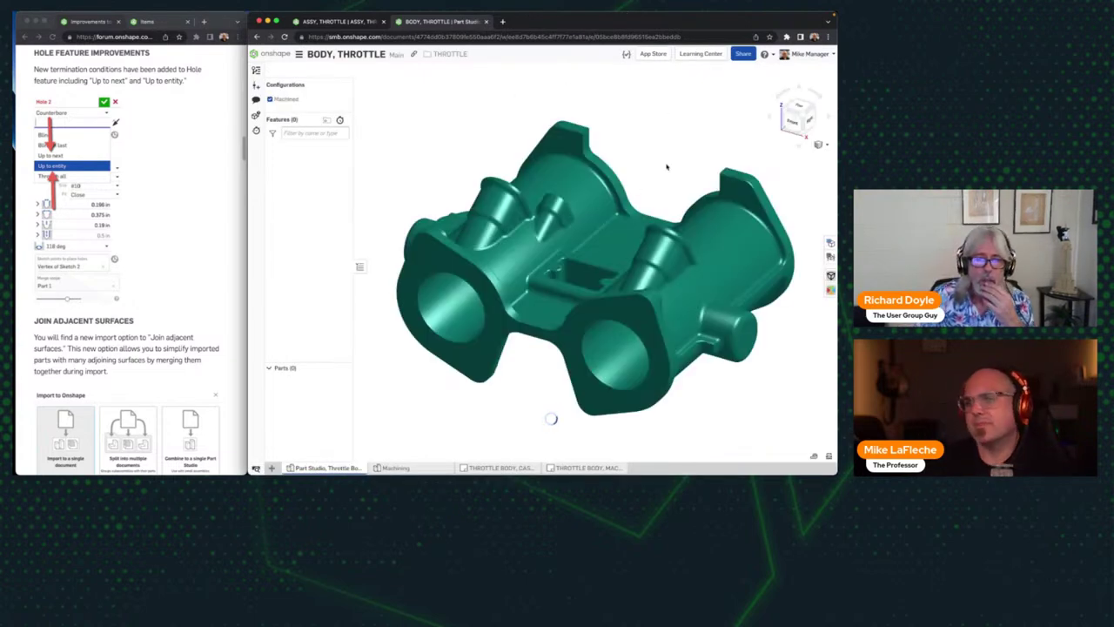
mouse_move(609, 226)
right_mouse_down()
mouse_move(543, 248)
mouse_move(581, 280)
mouse_move(522, 257)
right_mouse_up()
right_click_drag(389, 119, 432, 131)
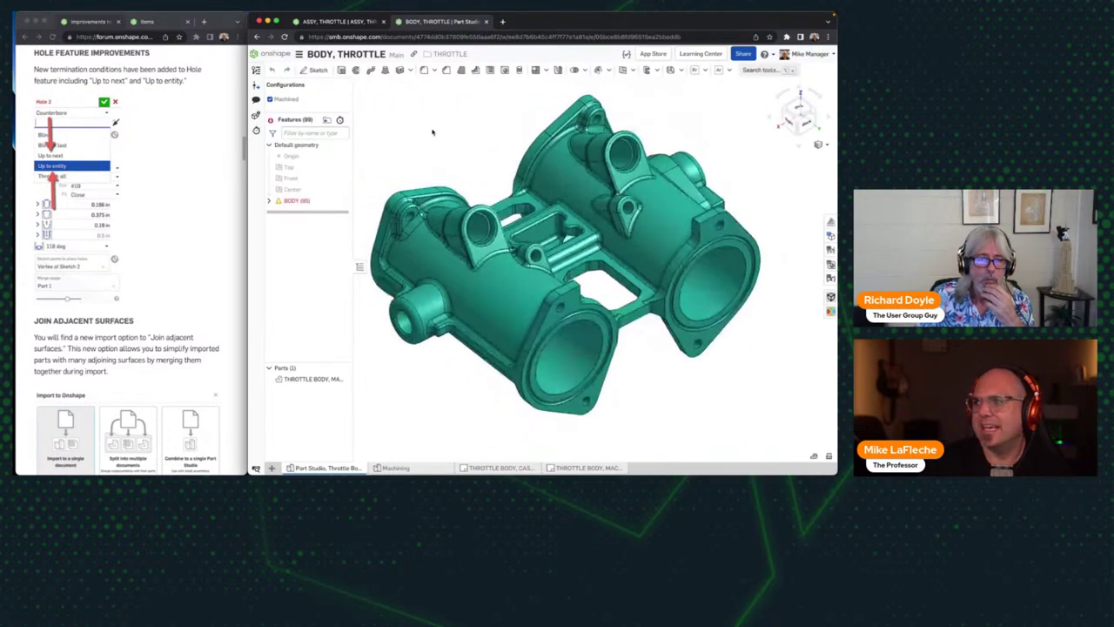
Step: Switch the Machined configuration off and on again to compare the unmachined and machined throttle body
left_click(270, 98)
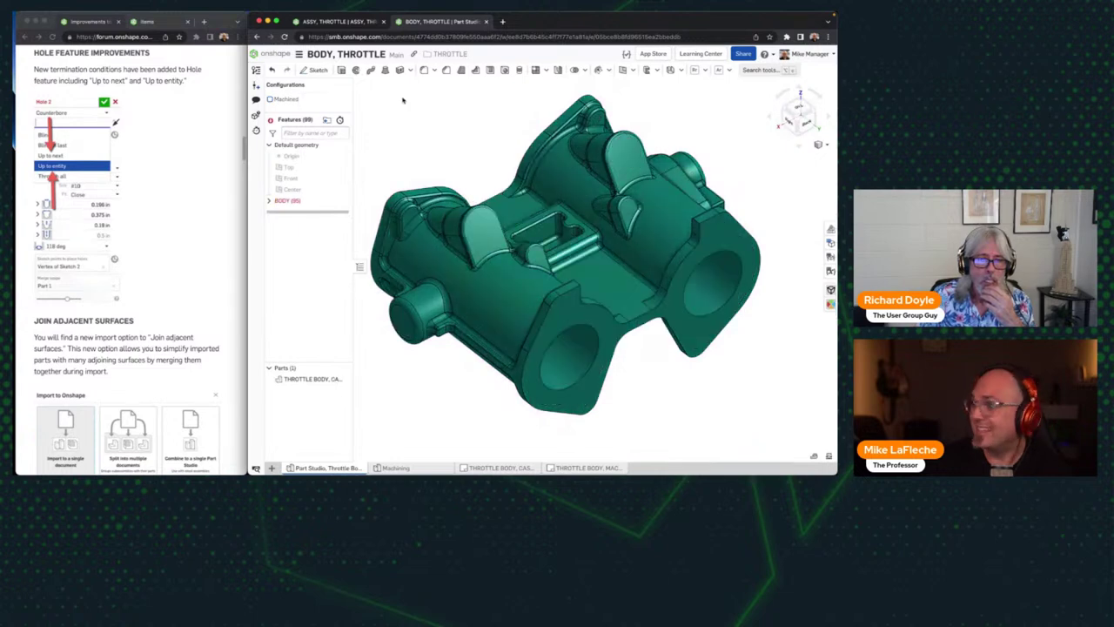
right_click_drag(460, 135, 508, 124)
left_click(270, 98)
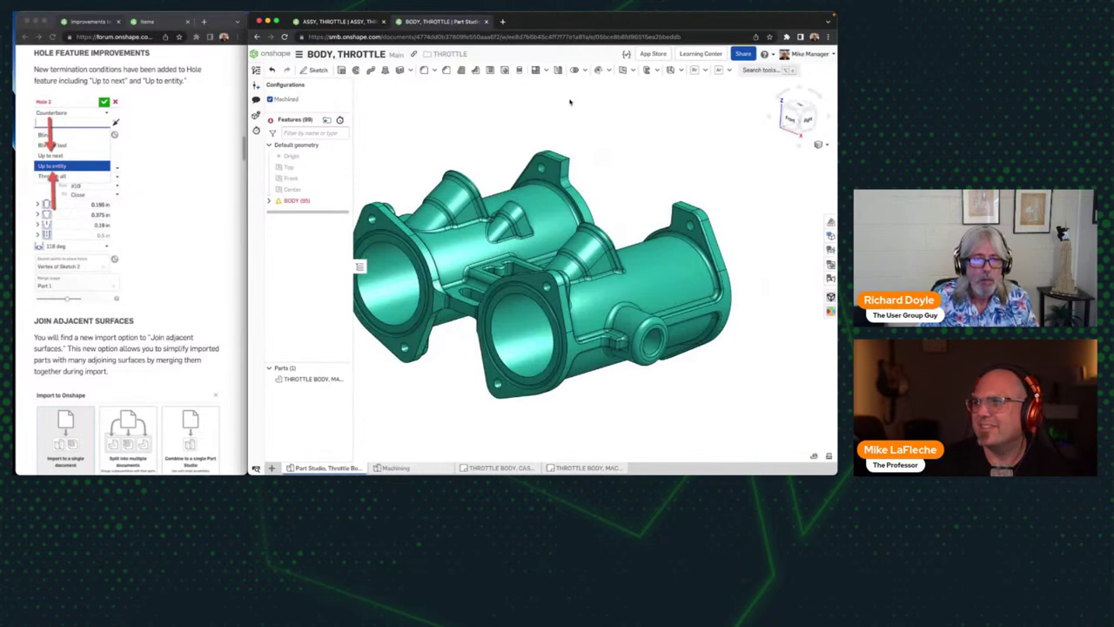
right_click_drag(571, 102, 648, 161)
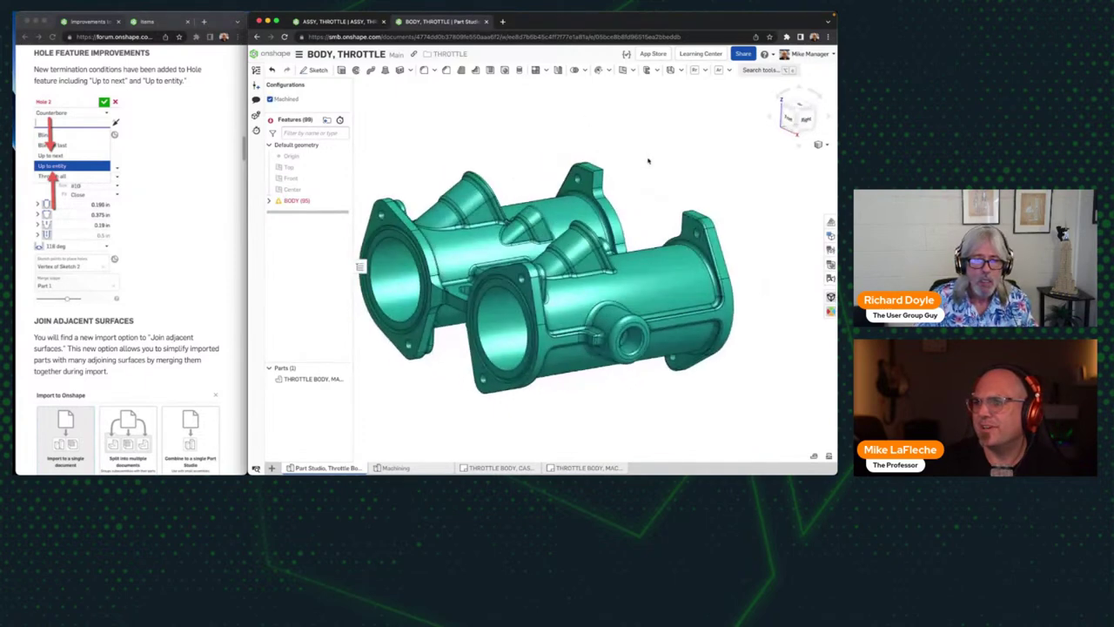
Step: Open Hole 3 of the spindle boss for editing and review the termination options for the Counterbore and Simple types
left_click(270, 200)
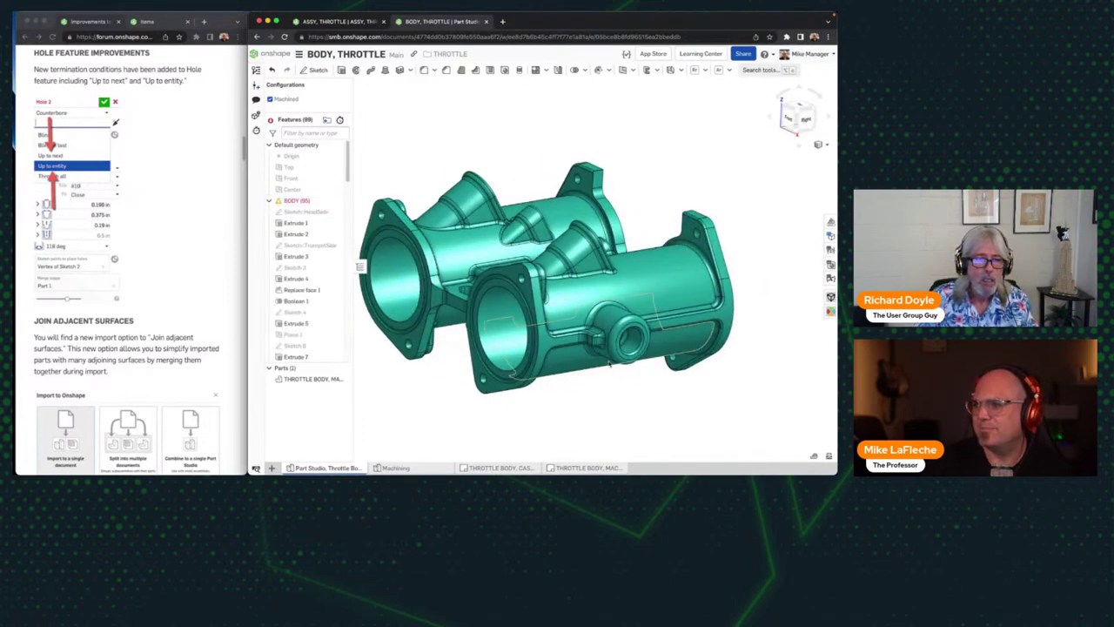
left_click(633, 341)
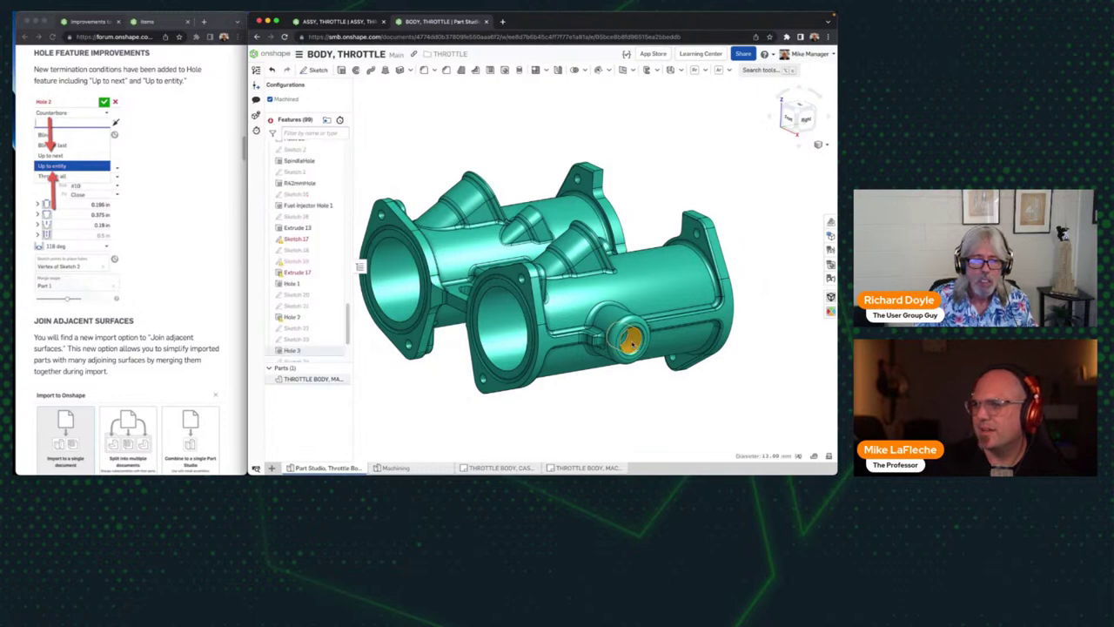
right_click(331, 350)
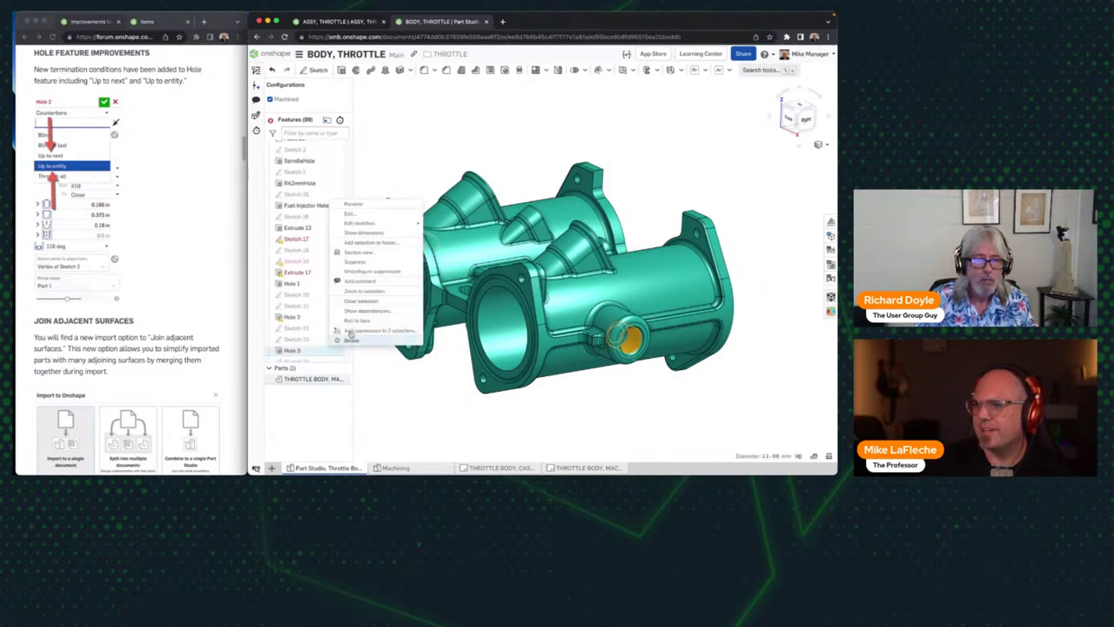
left_click(386, 203)
left_click(390, 106)
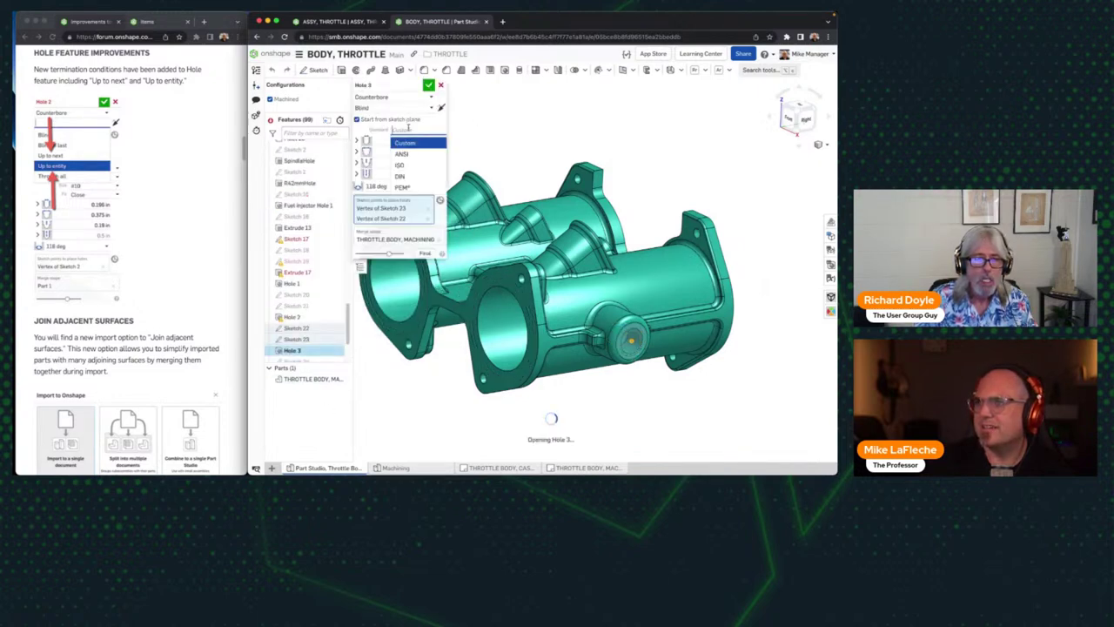
left_click(390, 106)
left_click(390, 106)
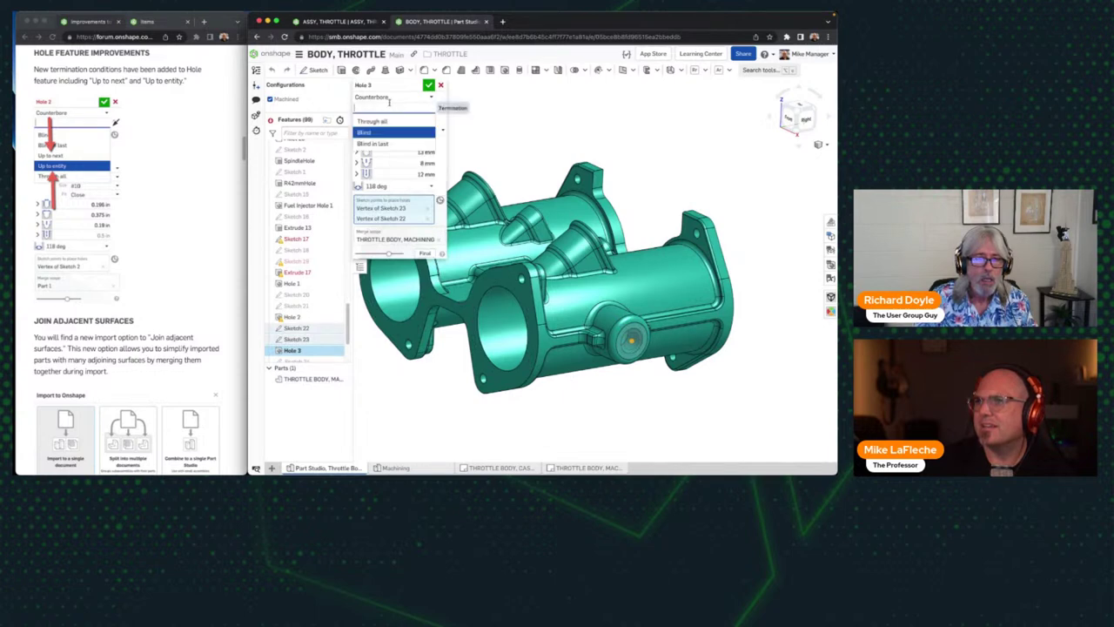
left_click(389, 99)
left_click(385, 108)
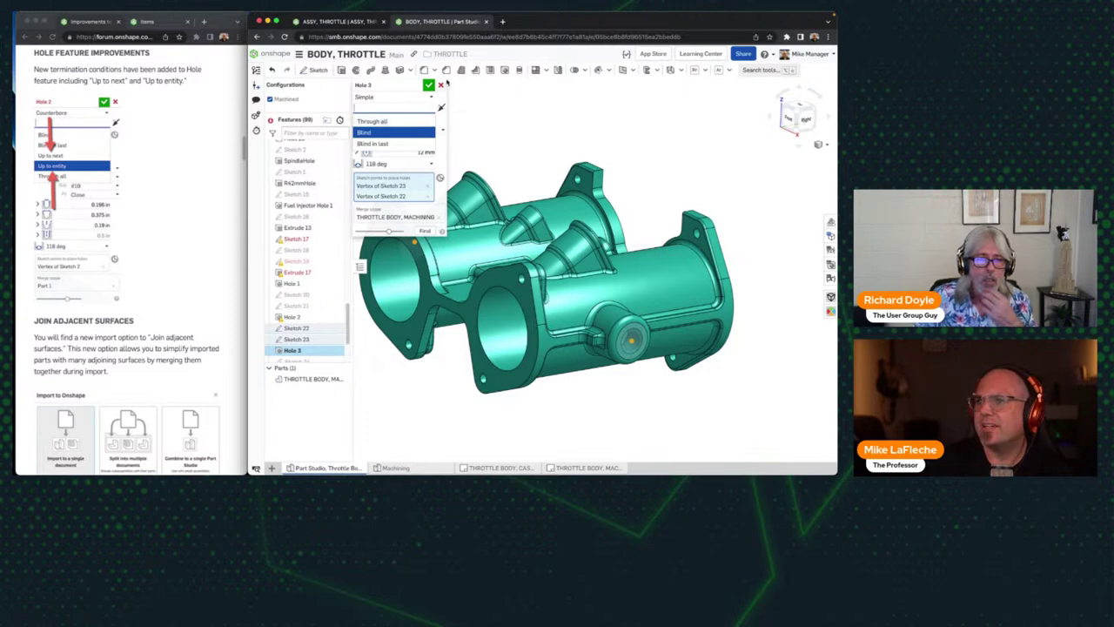
left_click(428, 85)
Step: Copy the BODY, THROTTLE workspace into a new document named BODY, THROTTLE - Copy
left_click(301, 56)
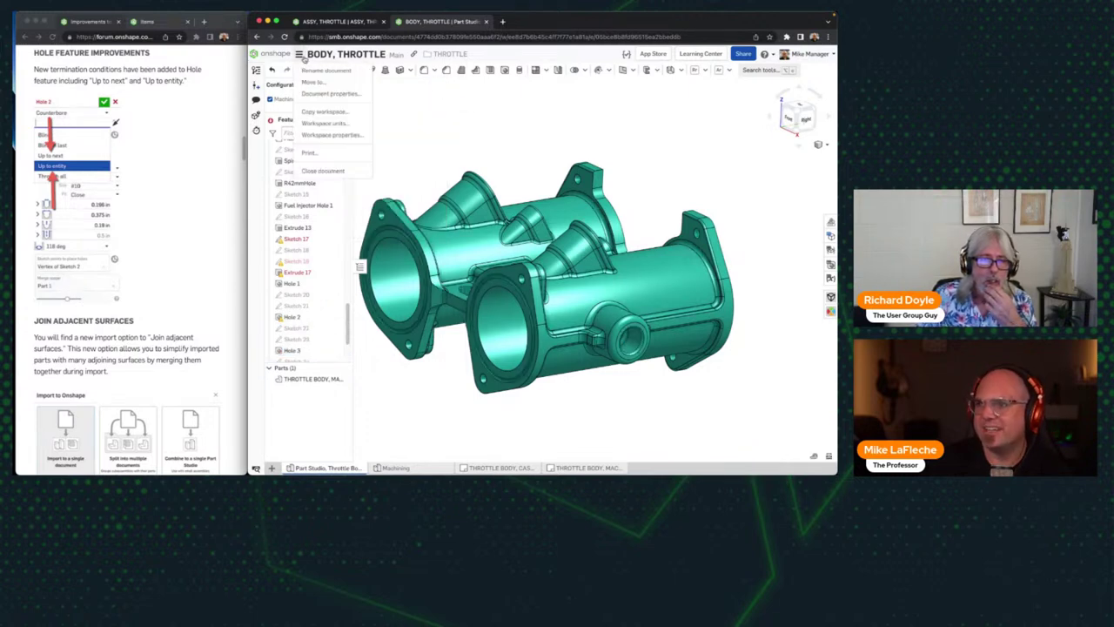
left_click(327, 112)
left_click(613, 124)
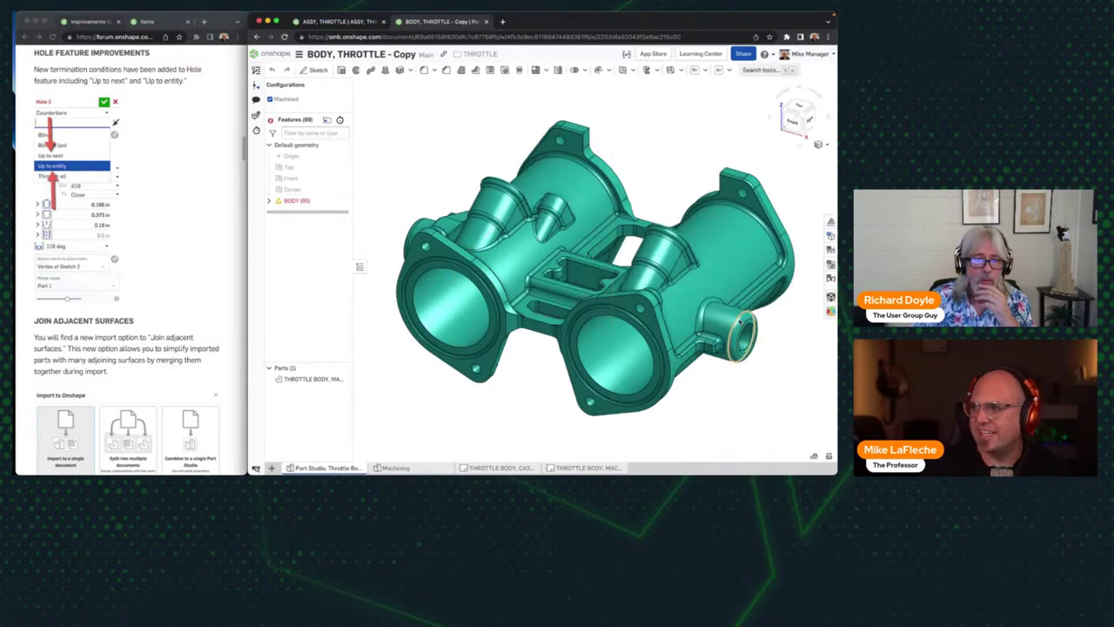
scroll(744, 340, "up", 5)
right_click(746, 341)
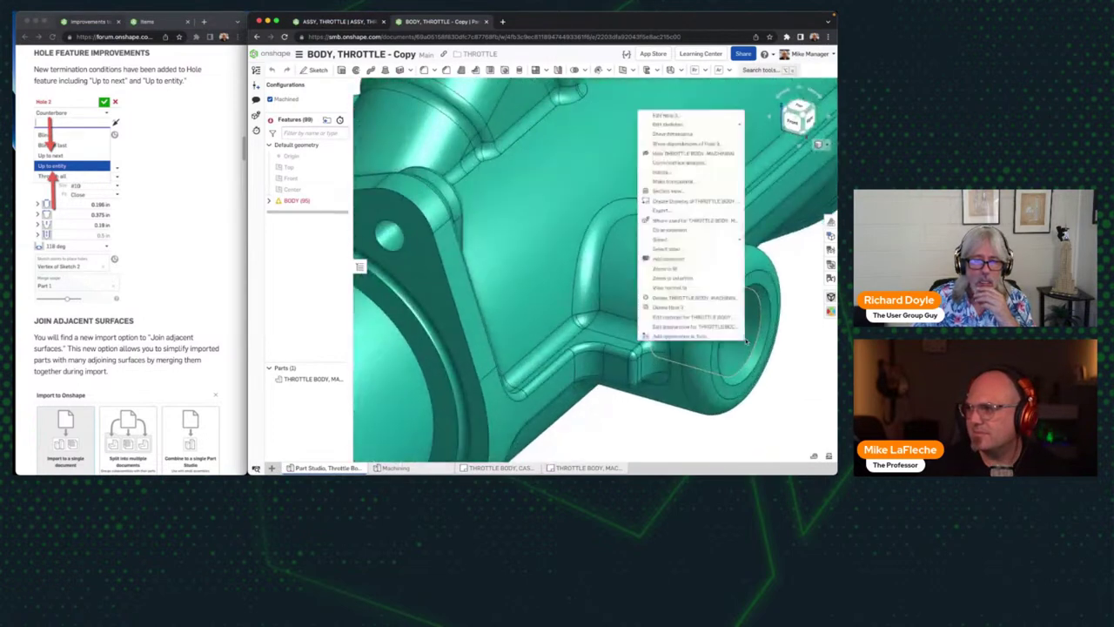
left_click(667, 115)
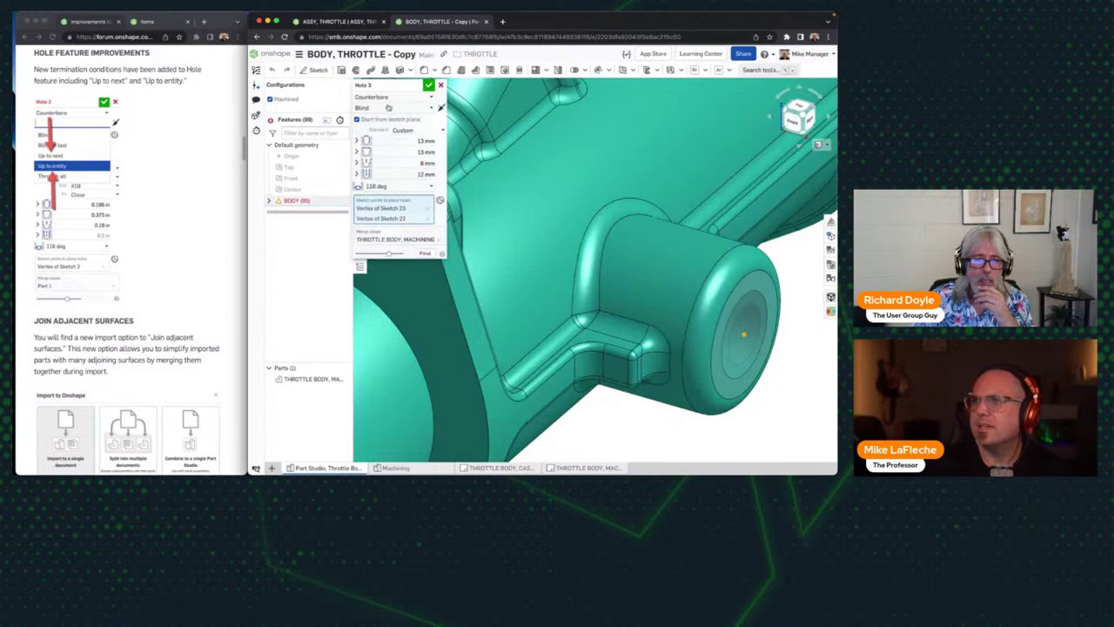
left_click(389, 97)
left_click(440, 84)
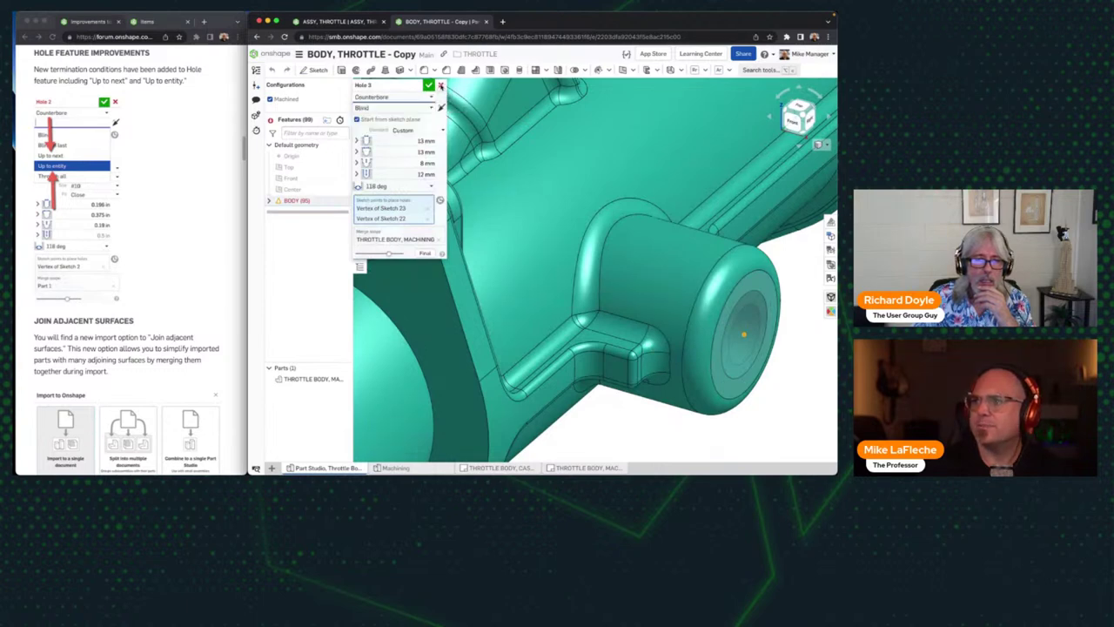
Step: Find the spindle boss's Hole 3 in the BODY folder and suppress it
left_click(736, 338)
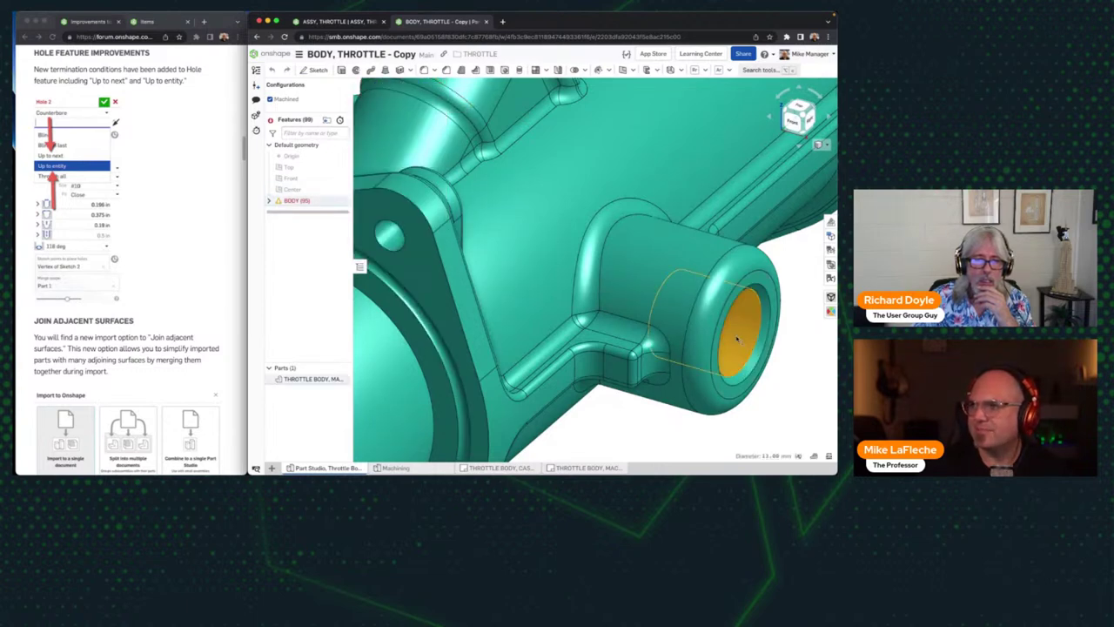
left_click(270, 201)
right_click(721, 328)
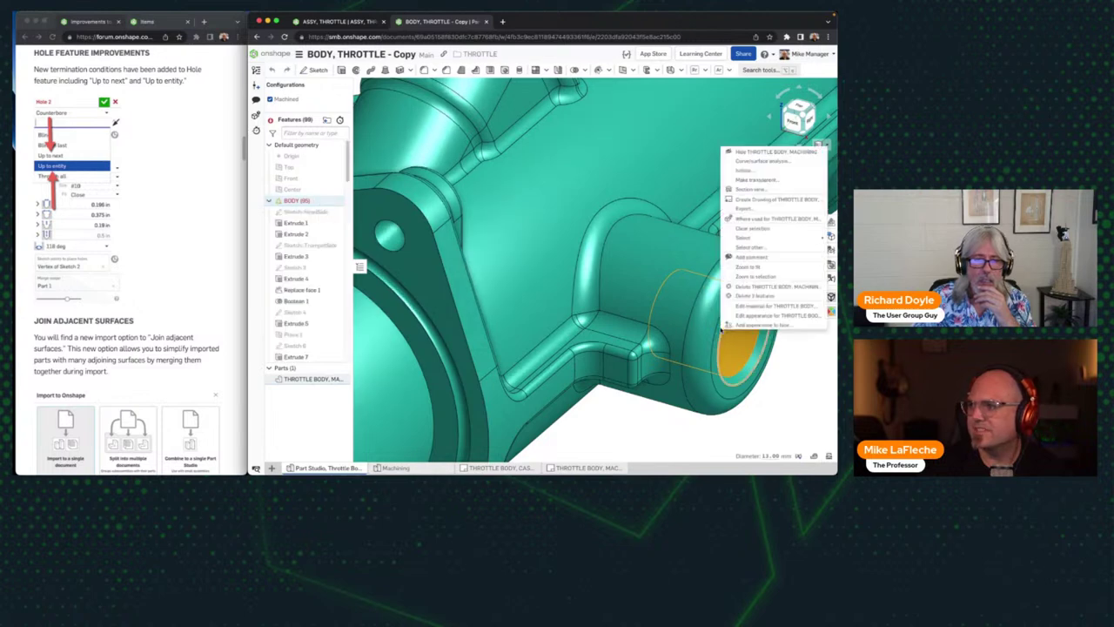
right_click(715, 348)
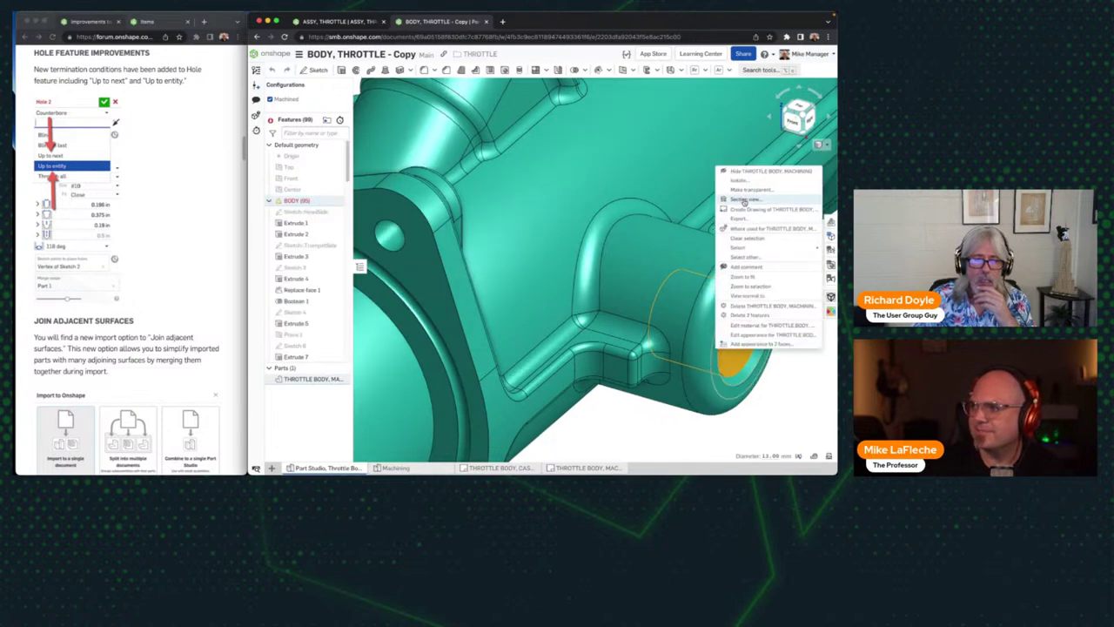
key("Escape")
key("shift+7")
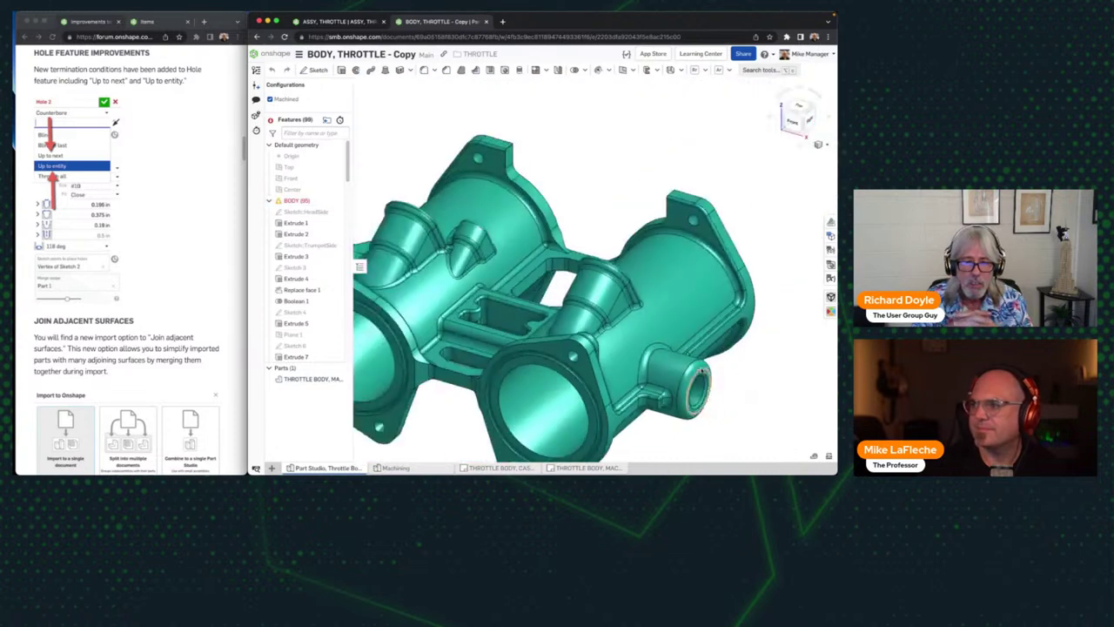
scroll(313, 331, "down", 10)
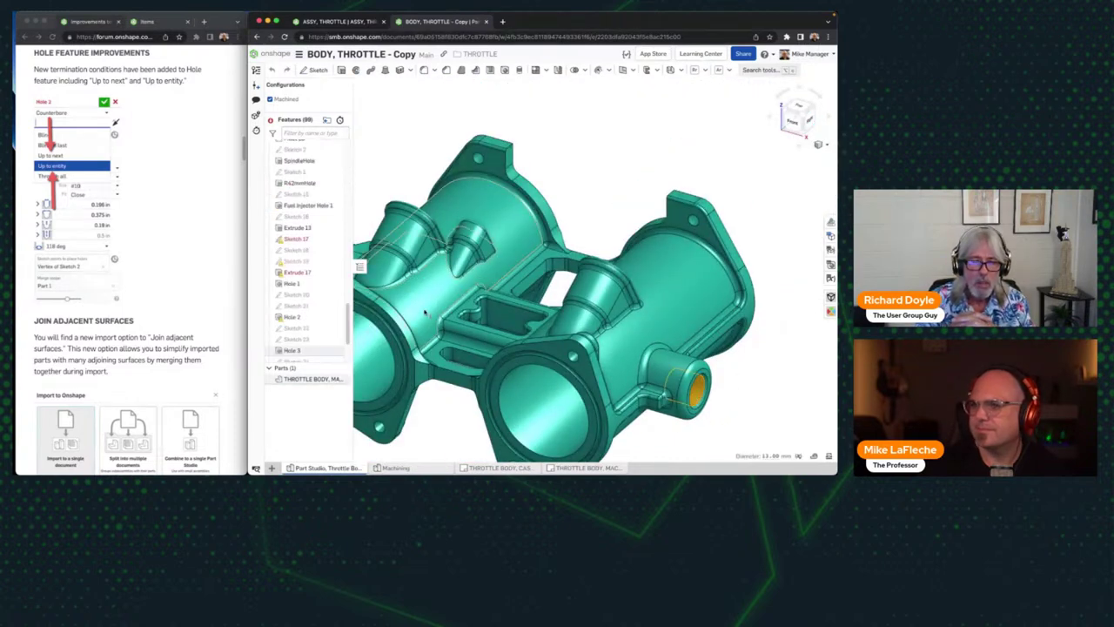
right_click(318, 352)
left_click(348, 271)
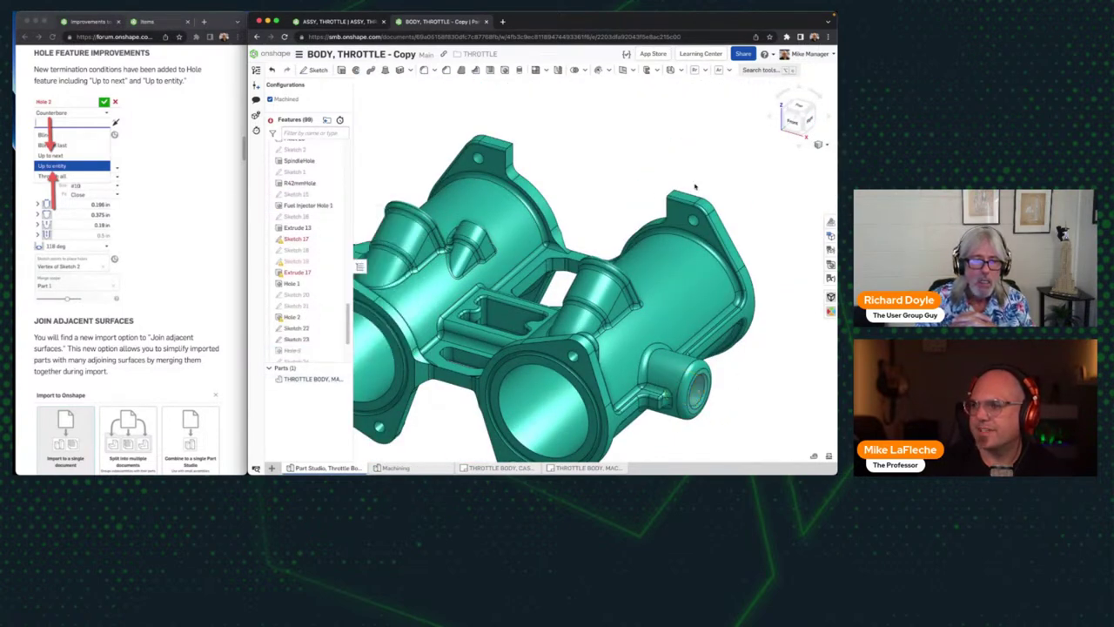
Step: Start a new Hole feature with Blind termination for the spindle boss
right_click_drag(698, 369, 572, 299)
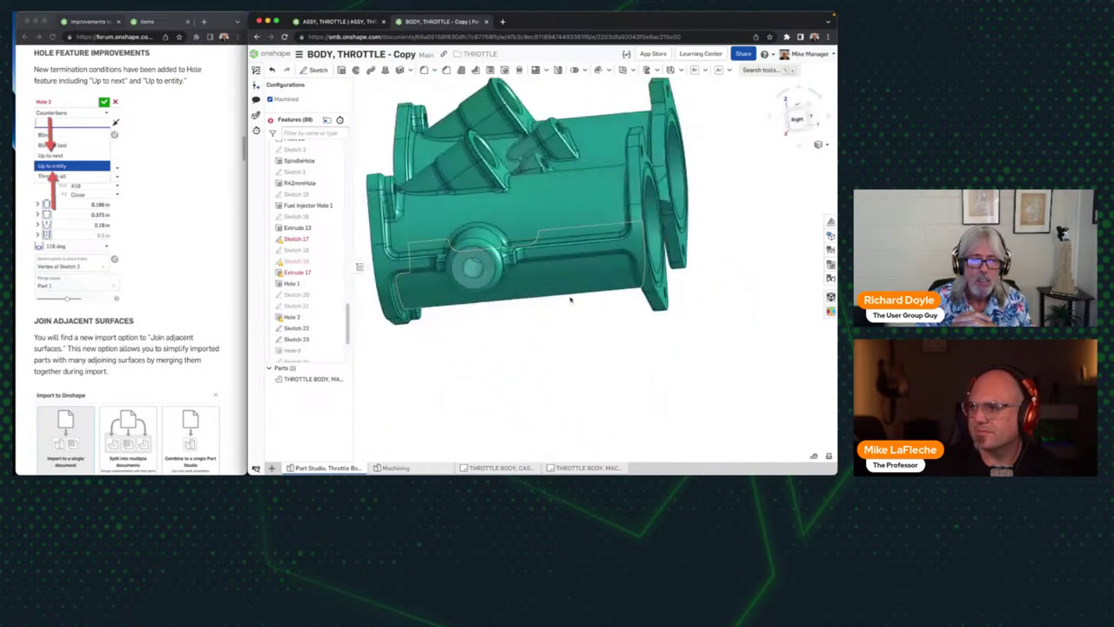
scroll(474, 261, "up", 5)
left_click(458, 236)
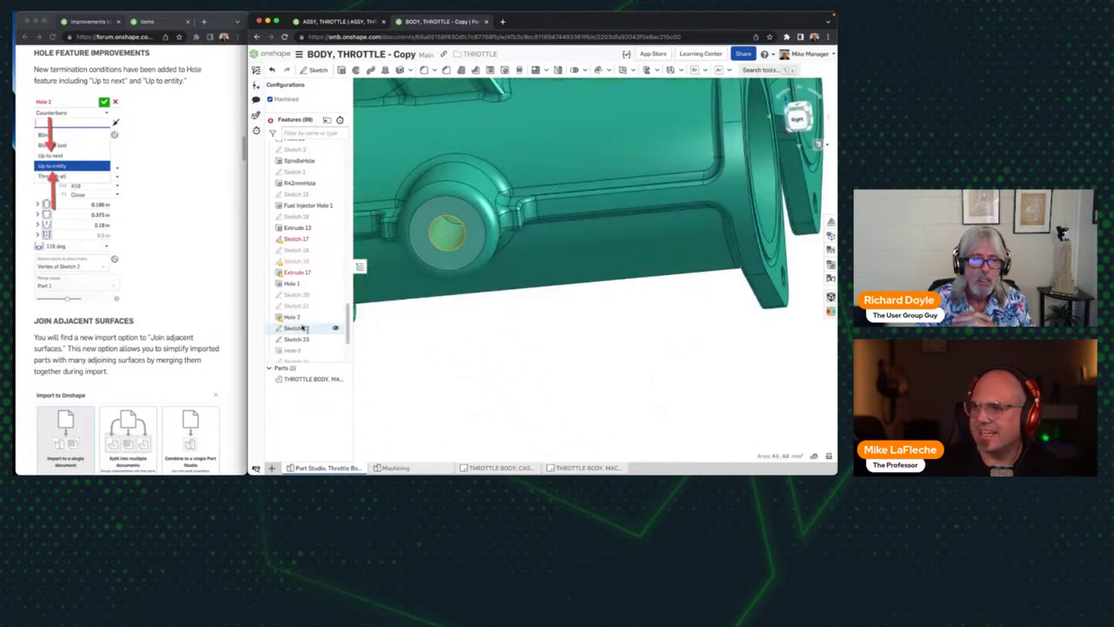
right_click_drag(480, 355, 463, 296)
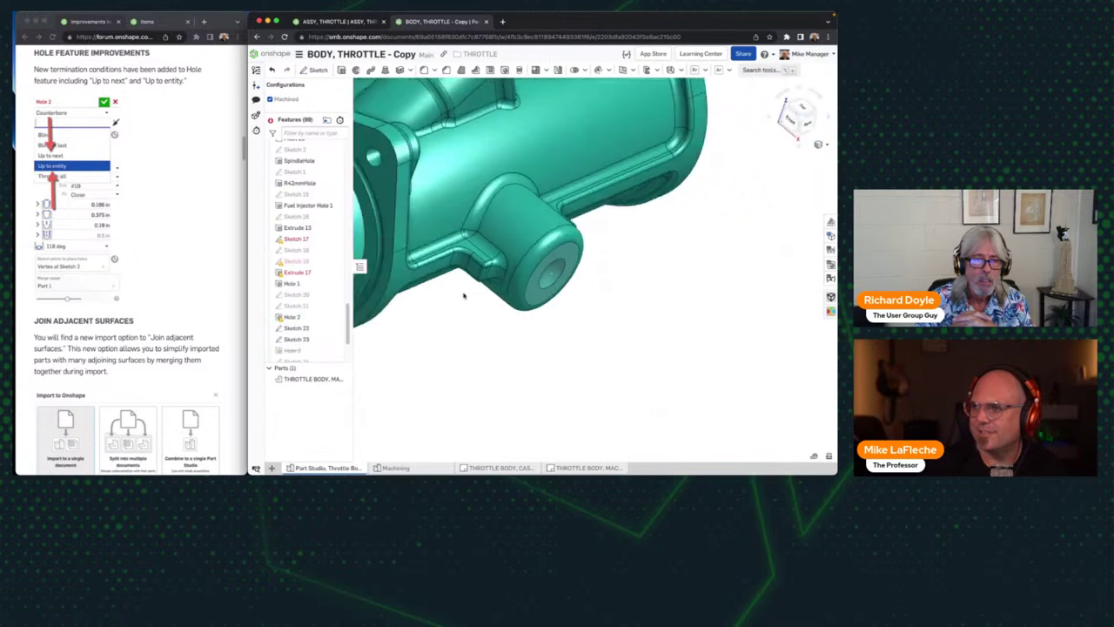
right_click(555, 275)
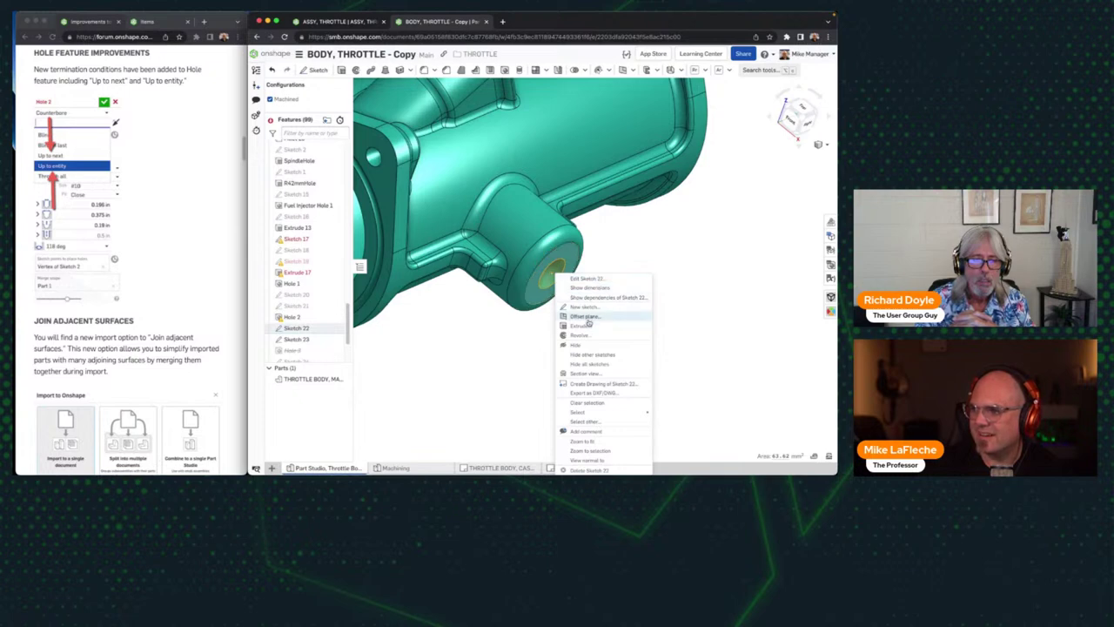
left_click(587, 402)
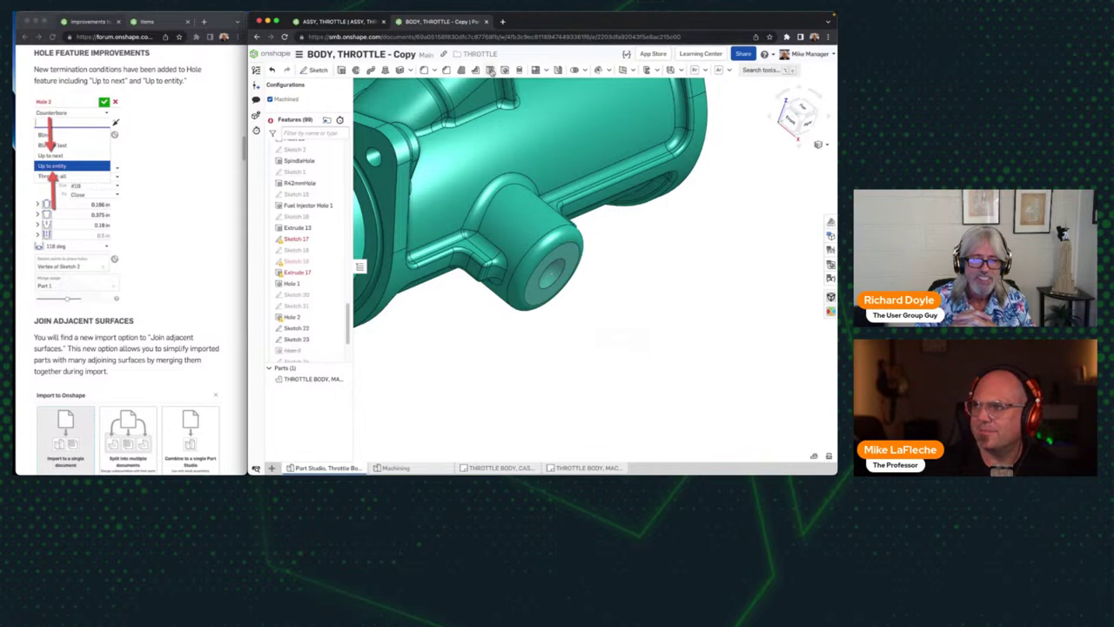
left_click(491, 70)
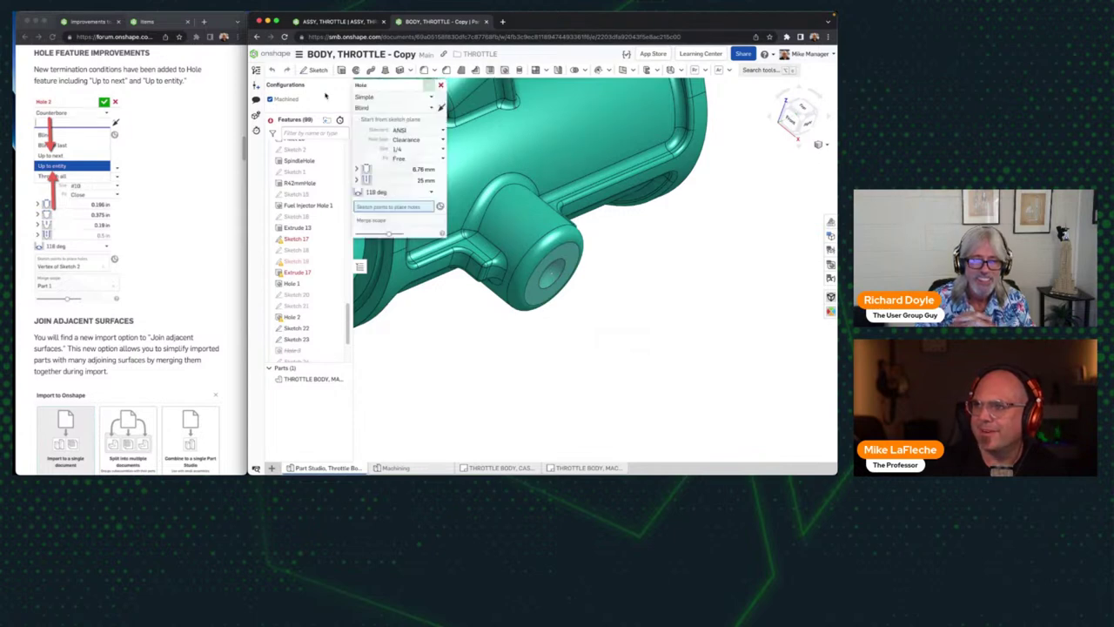
left_click(373, 107)
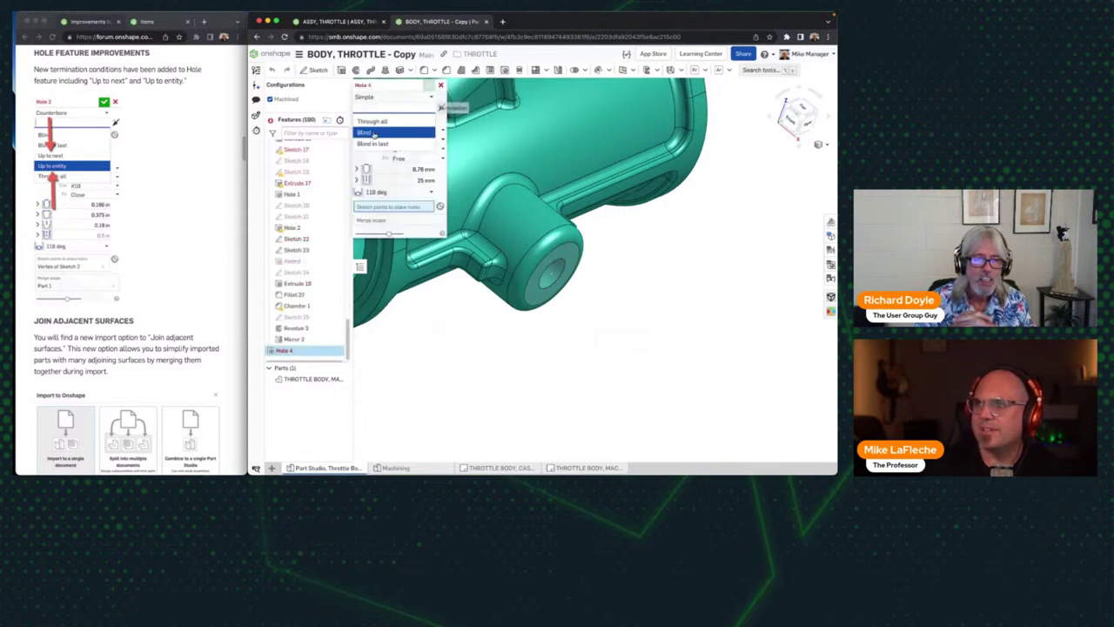
left_click(376, 129)
Step: Configure the new hole as Counterbore with Blind termination, place it at the spindle boss's center point and merge it with the throttle body
left_click(388, 97)
left_click(379, 119)
left_click(386, 107)
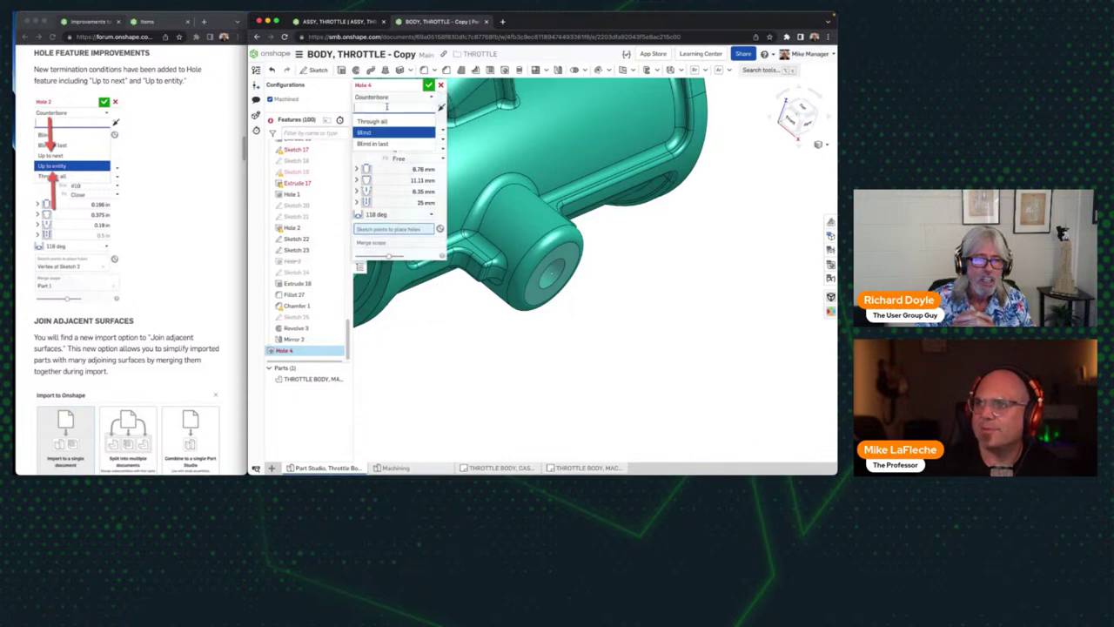
left_click(390, 132)
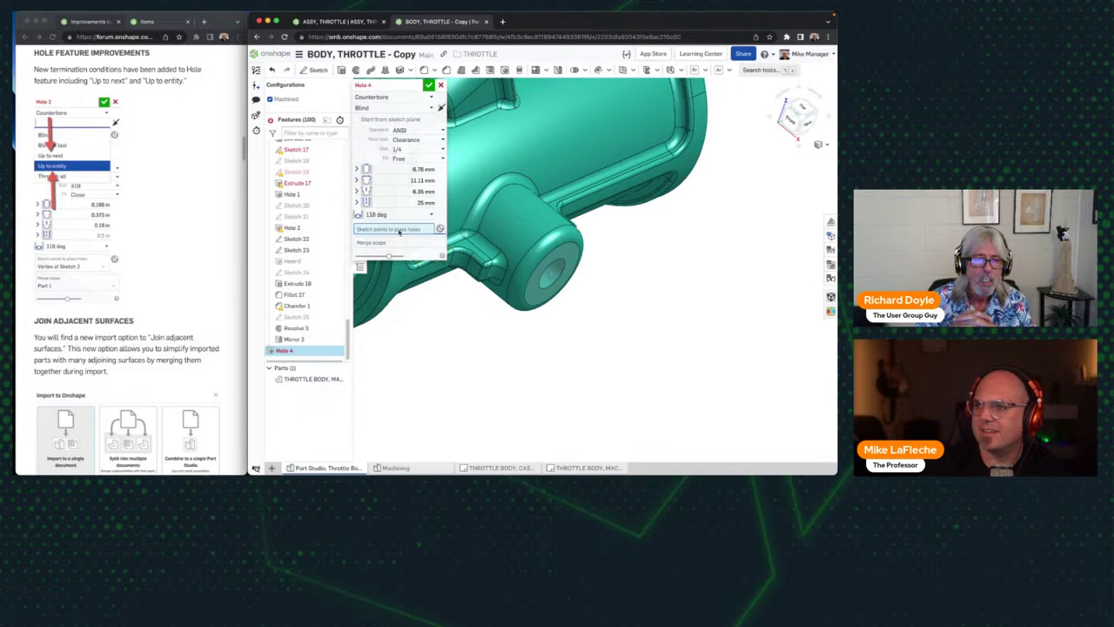
left_click(551, 277)
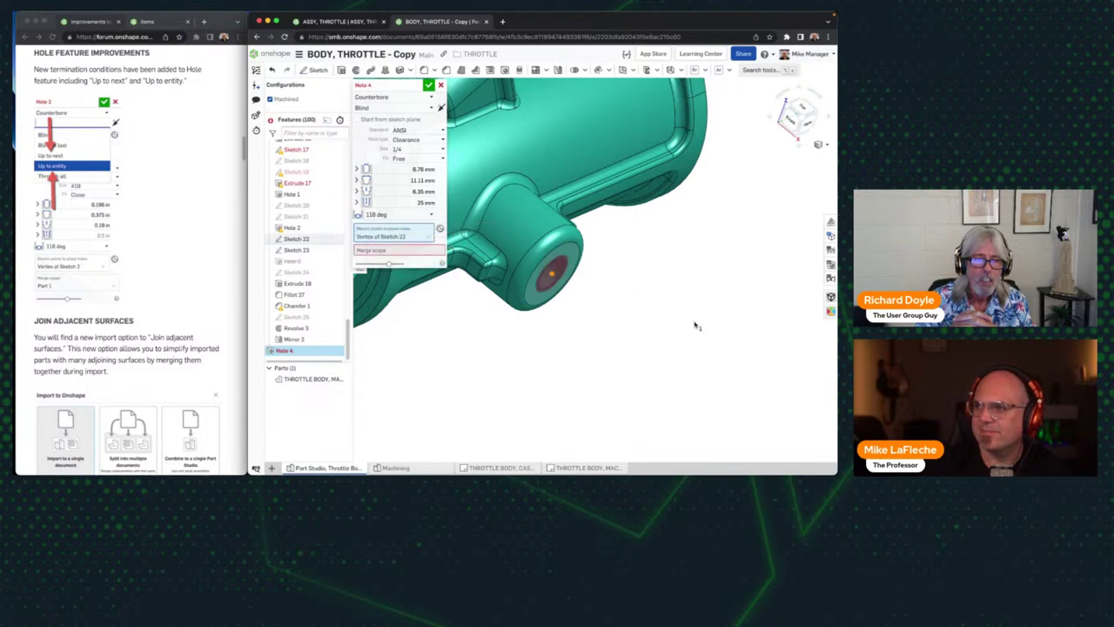
left_click(541, 200)
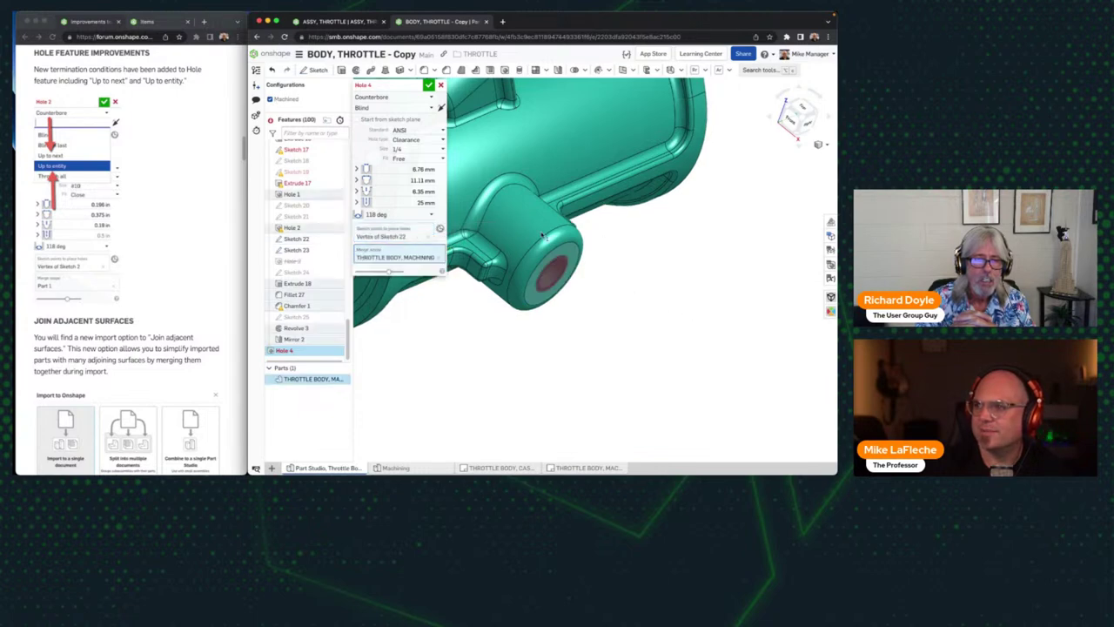
right_click_drag(595, 261, 557, 257)
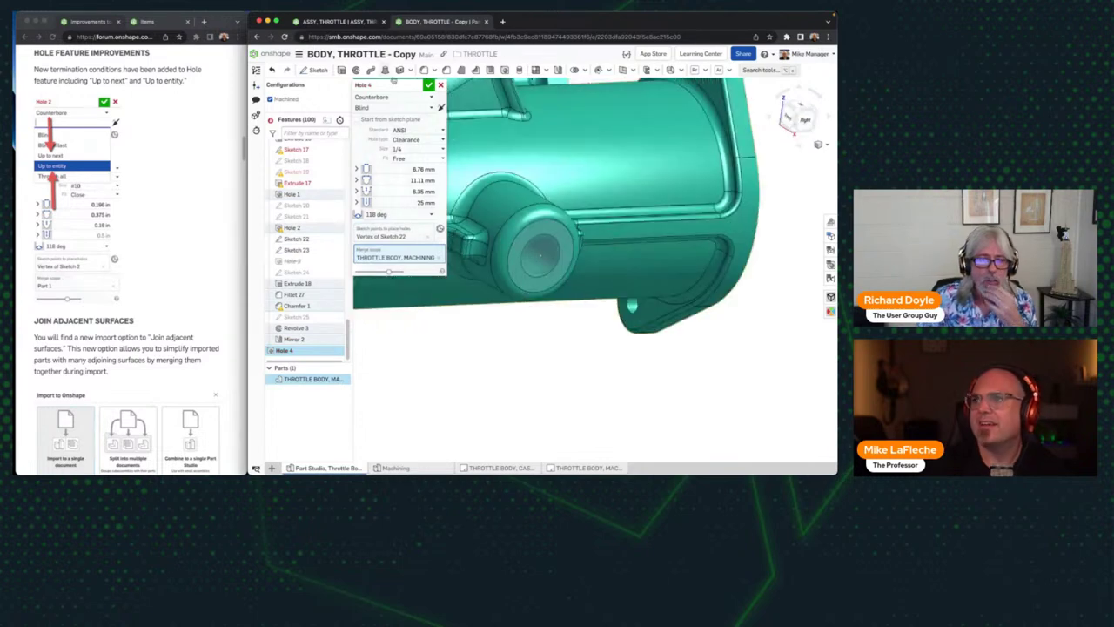
Step: Review the fit, hole type, style and termination options available for the counterbore hole
left_click(402, 158)
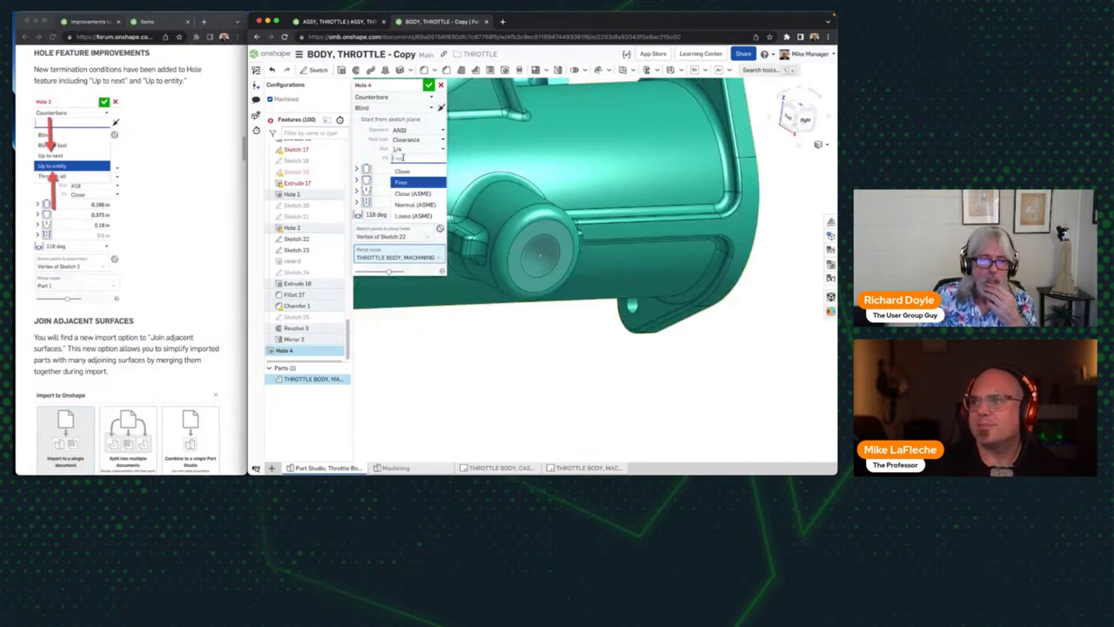
left_click(374, 142)
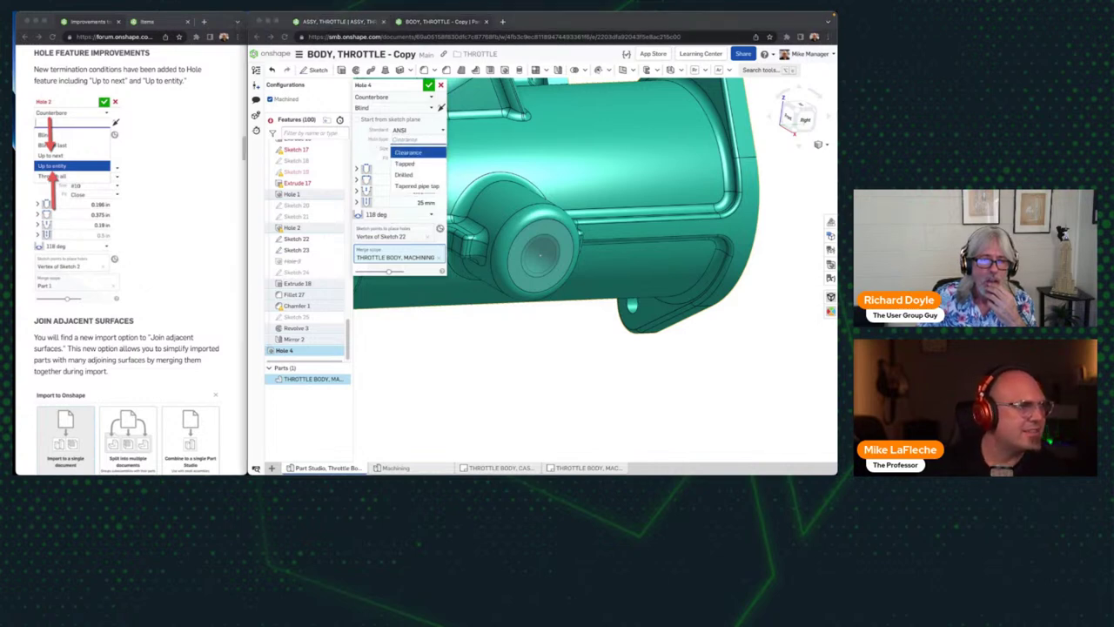
left_click(373, 95)
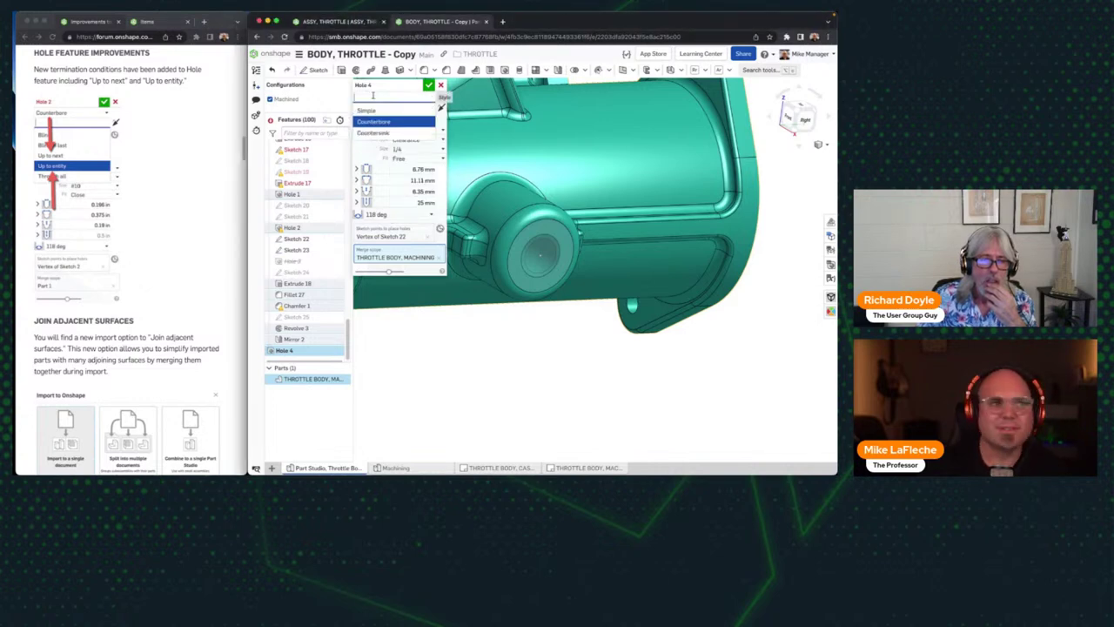
left_click(373, 122)
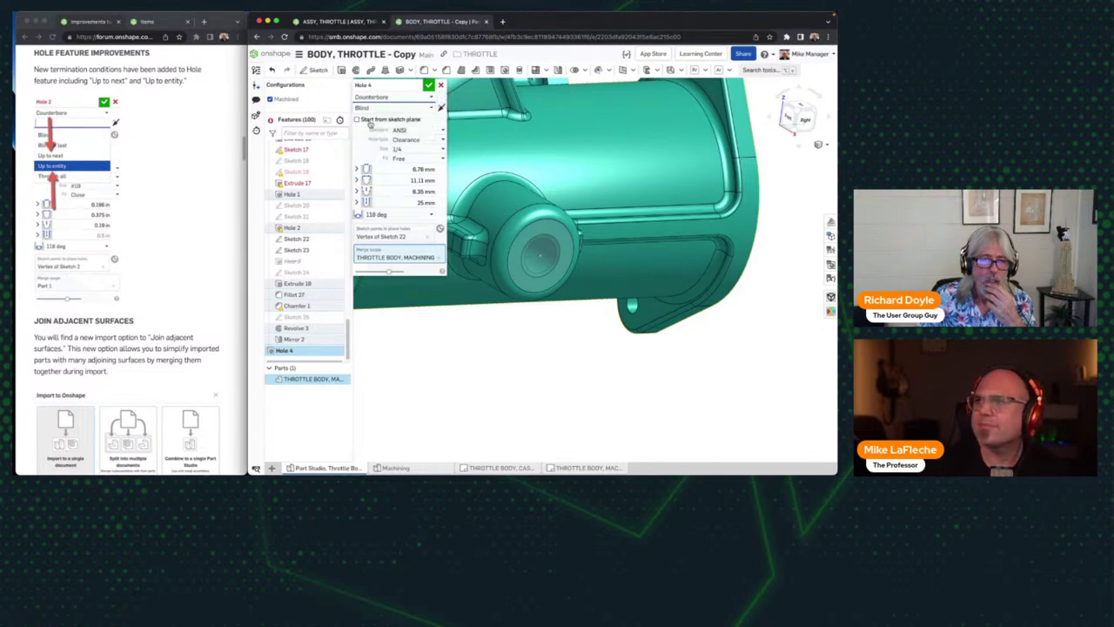
left_click(391, 108)
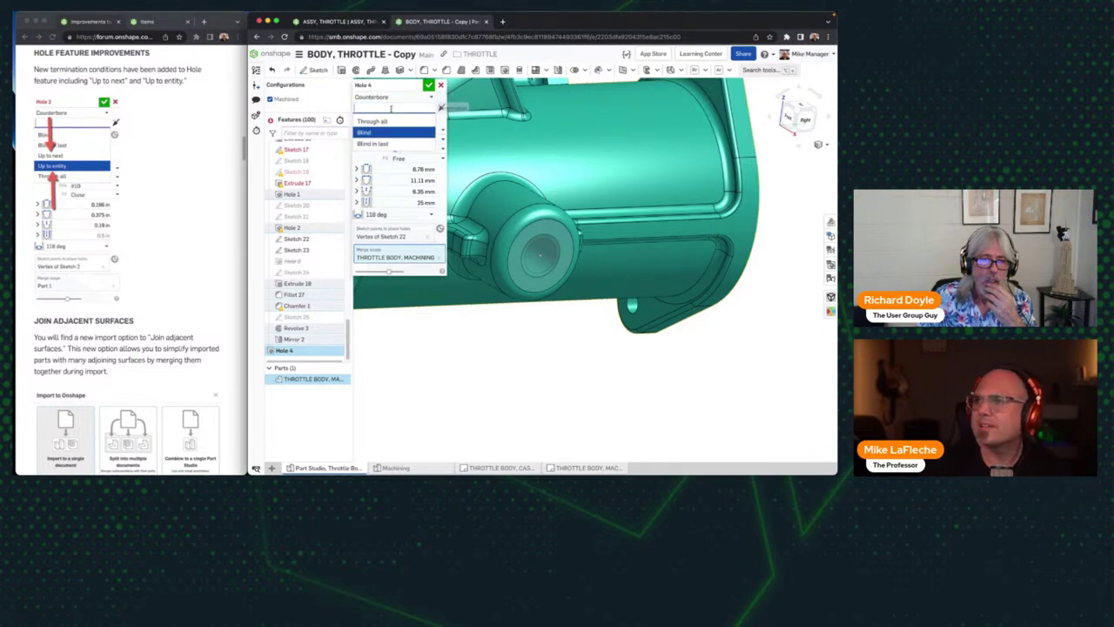
Step: Return to the documents list and send the BODY, THROTTLE - Copy document to the trash
left_click(274, 53)
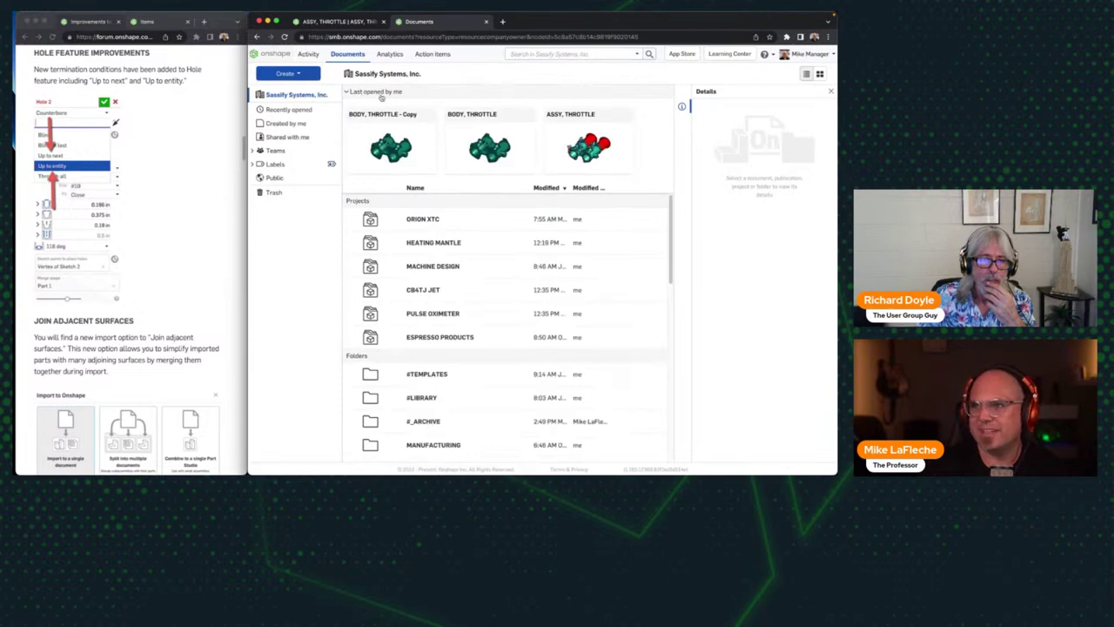
right_click(399, 148)
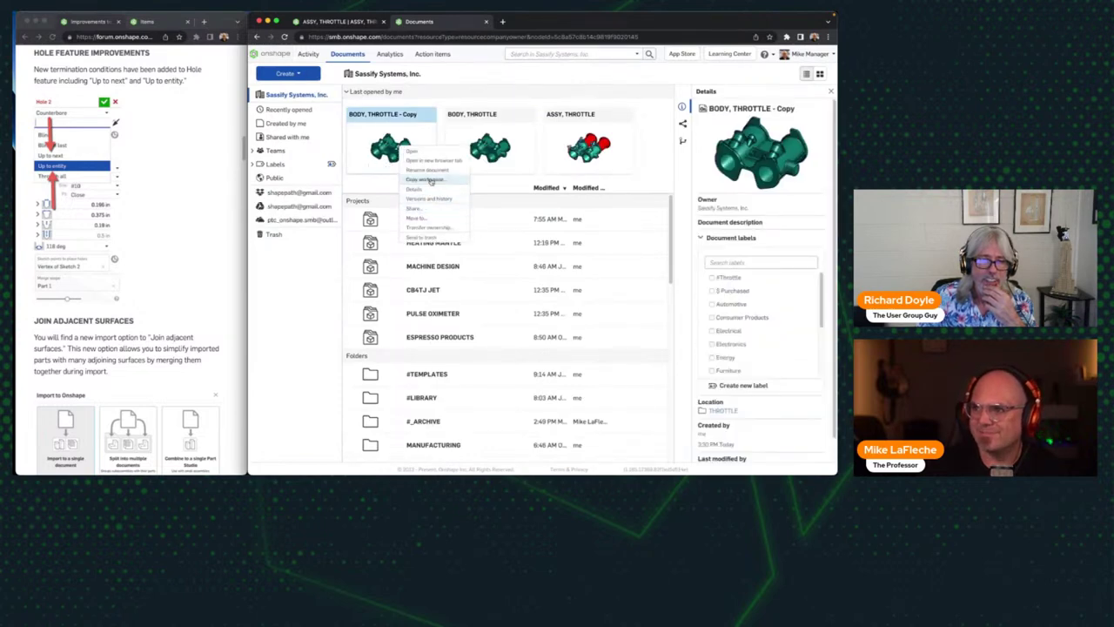
left_click(421, 237)
left_click(610, 107)
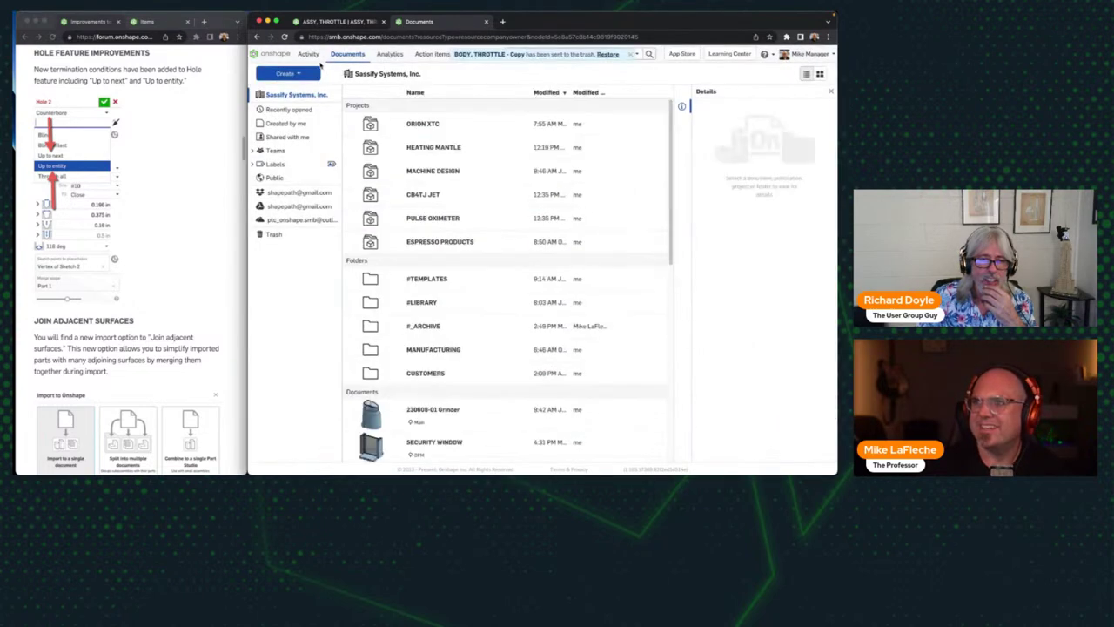
Step: Create a new document with the default name
left_click(287, 73)
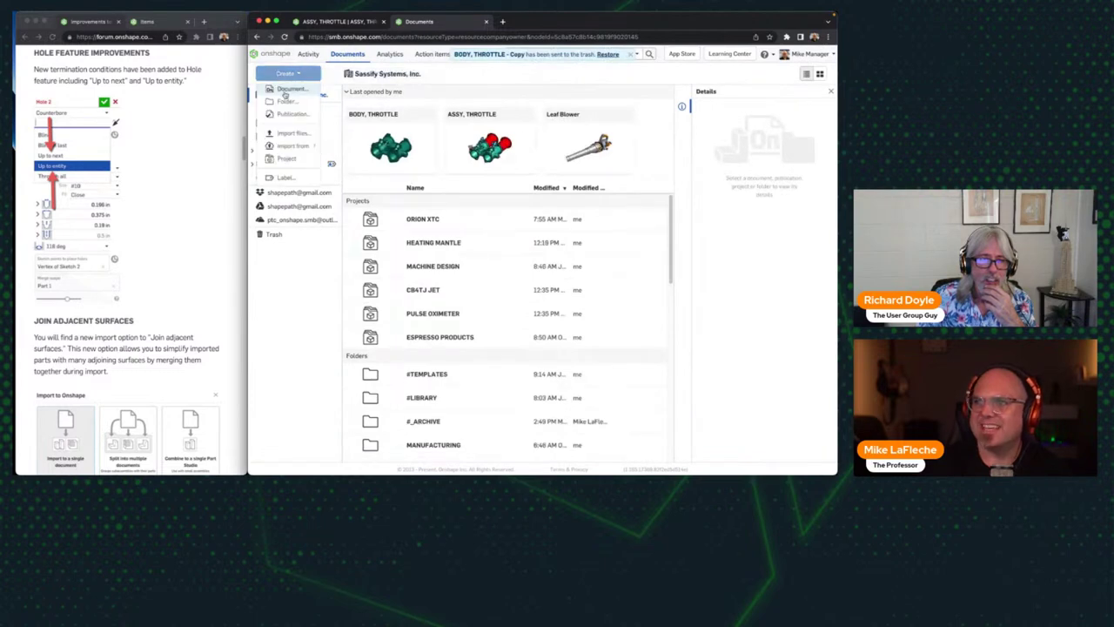
left_click(288, 90)
left_click(618, 154)
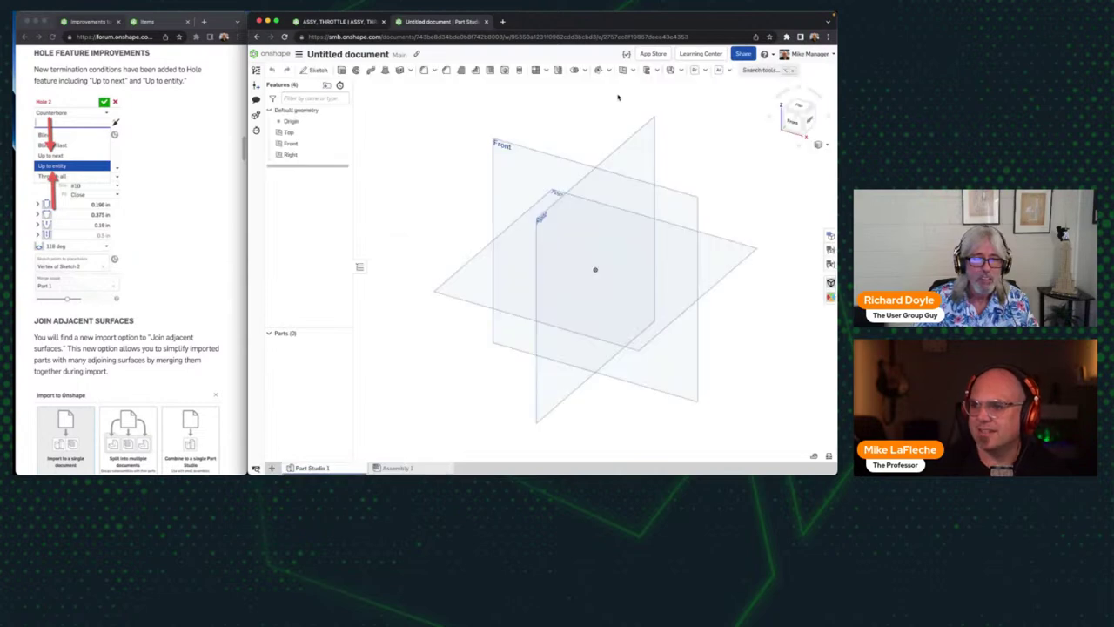
Step: Sketch a corner rectangle on the Top plane with one corner at the origin
left_click(470, 293)
left_click(317, 69)
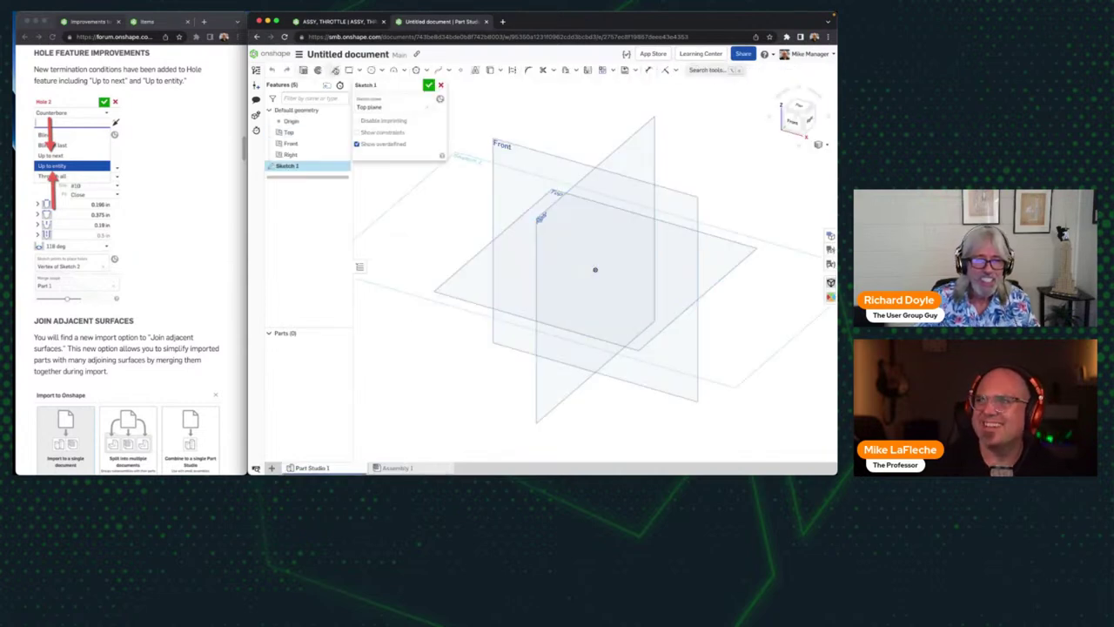
left_click(349, 70)
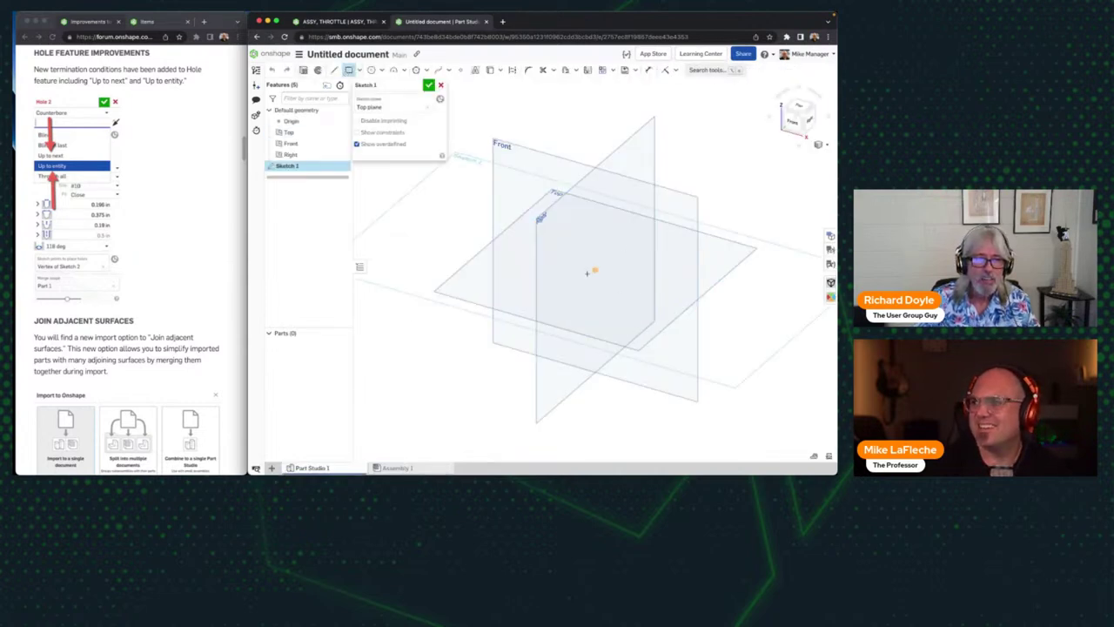
left_click(594, 270)
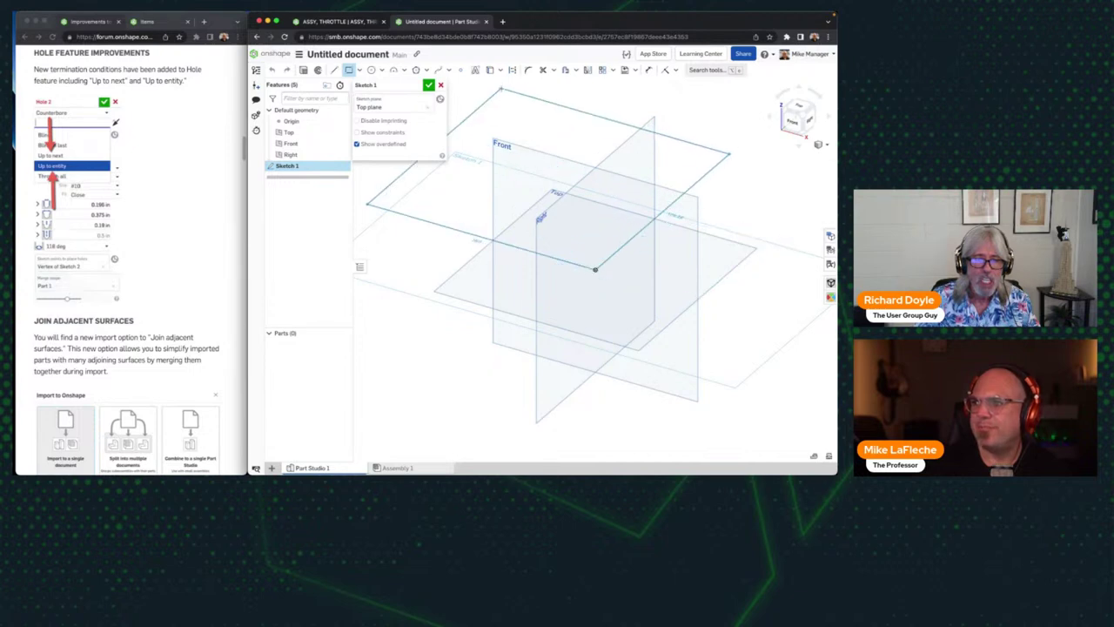
left_click(501, 89)
Step: Extrude the rectangle as a new solid with a Blind depth of 25 mm
key("shift+e")
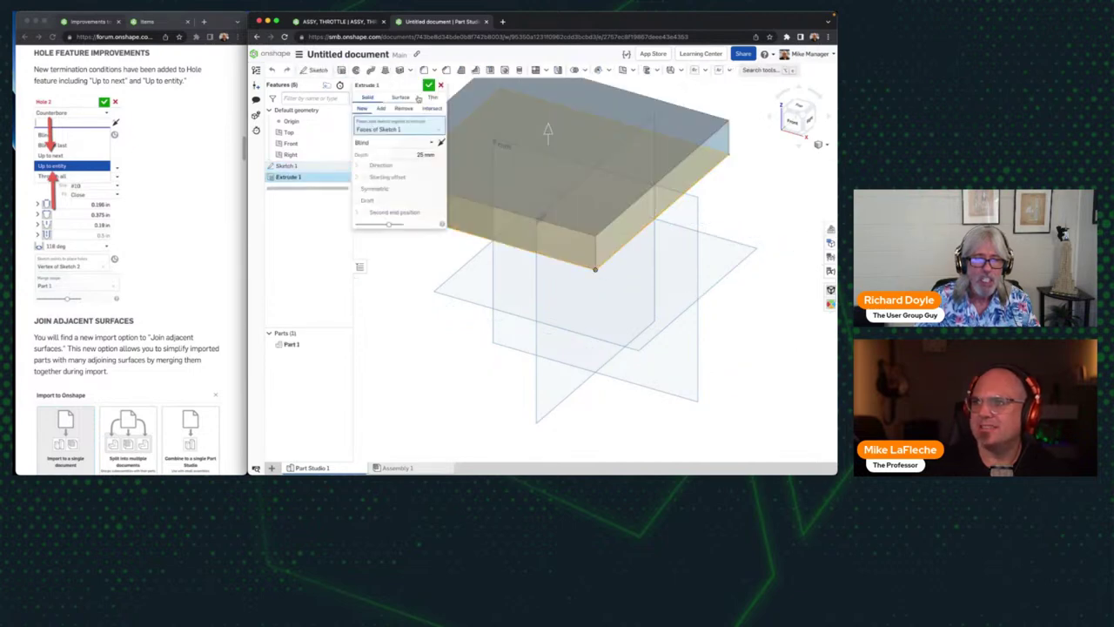
left_click(429, 84)
key("f")
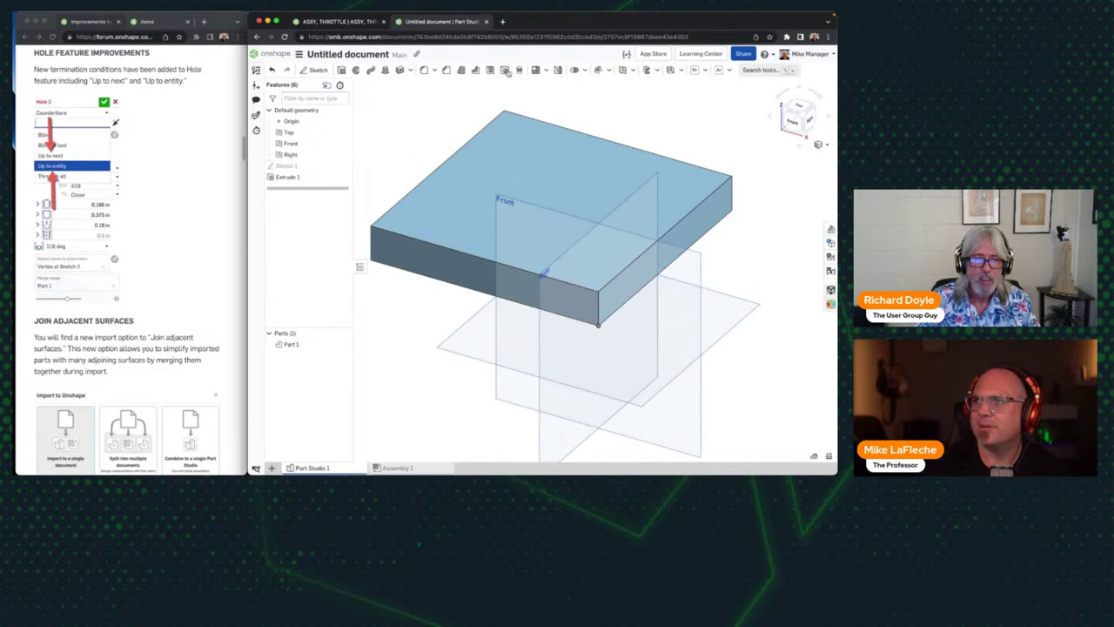
left_click(506, 72)
key("Escape")
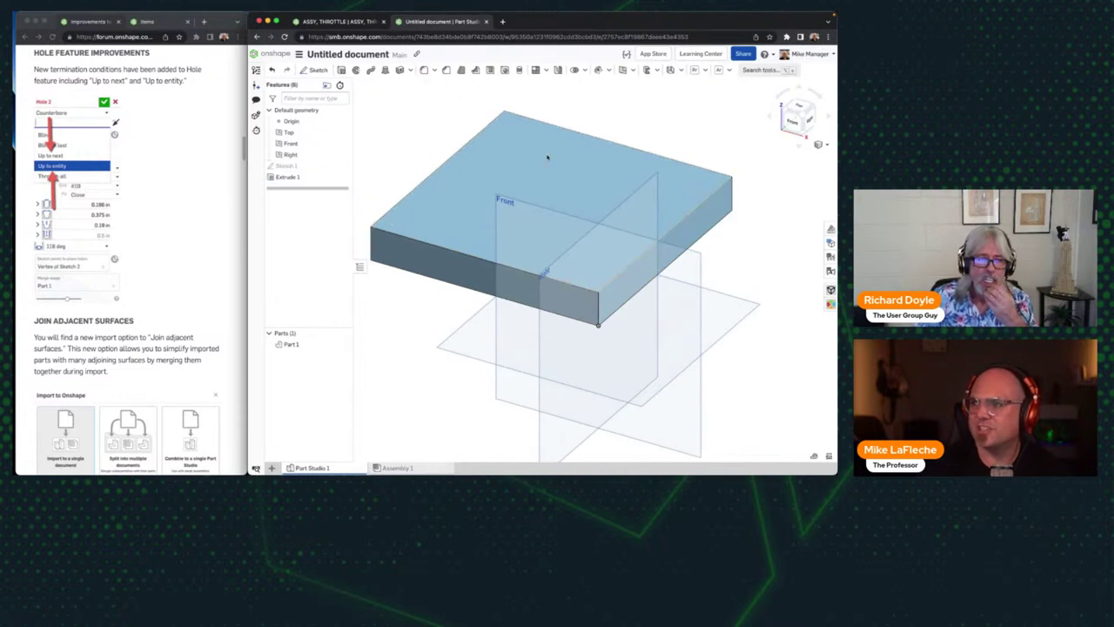
Step: Sketch on the block's top face and offset its outline inward by 25 mm
left_click(548, 157)
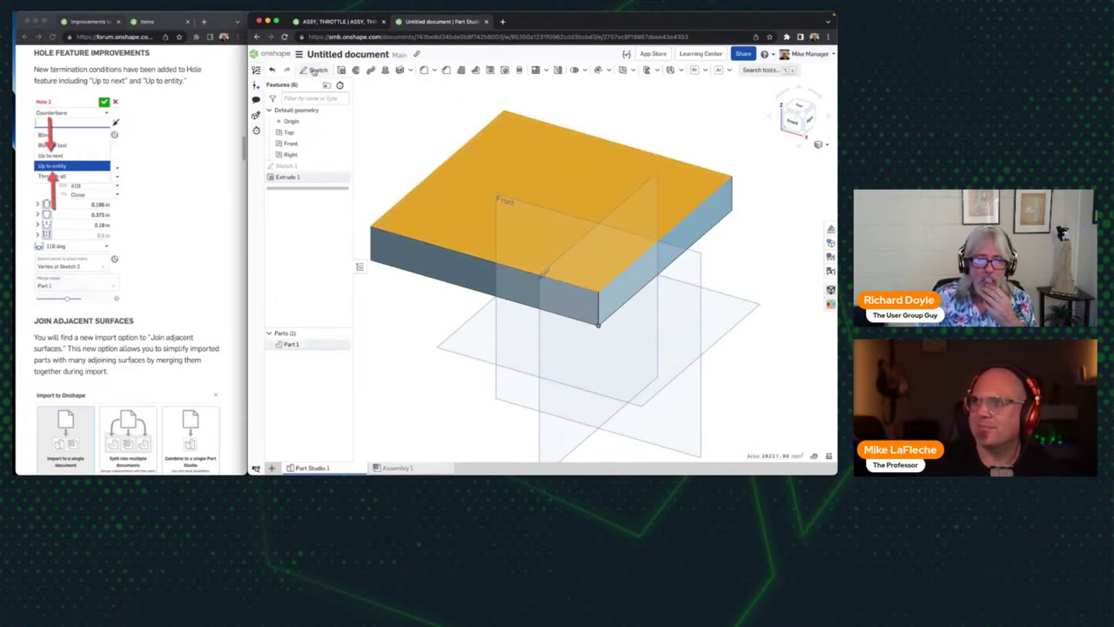
left_click(316, 71)
left_click(693, 71)
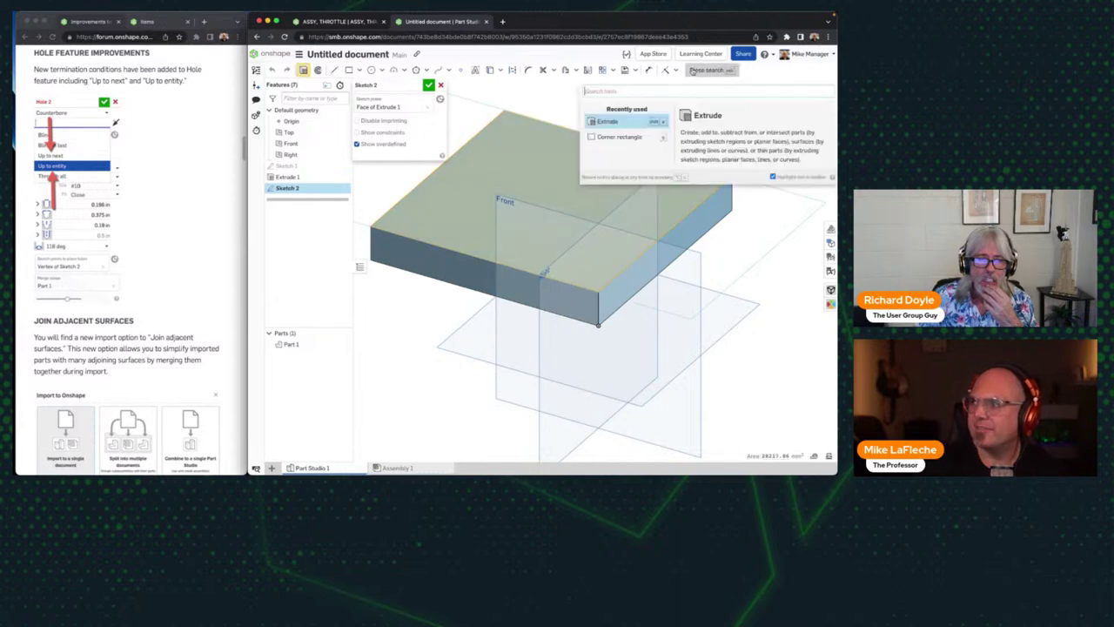
type("off")
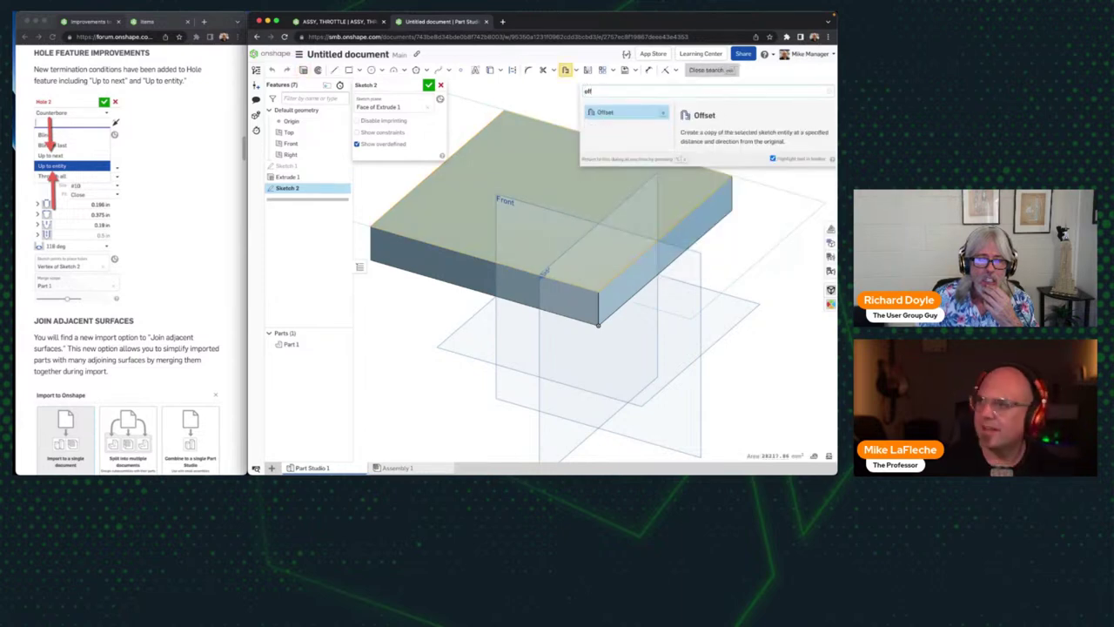
key("Return")
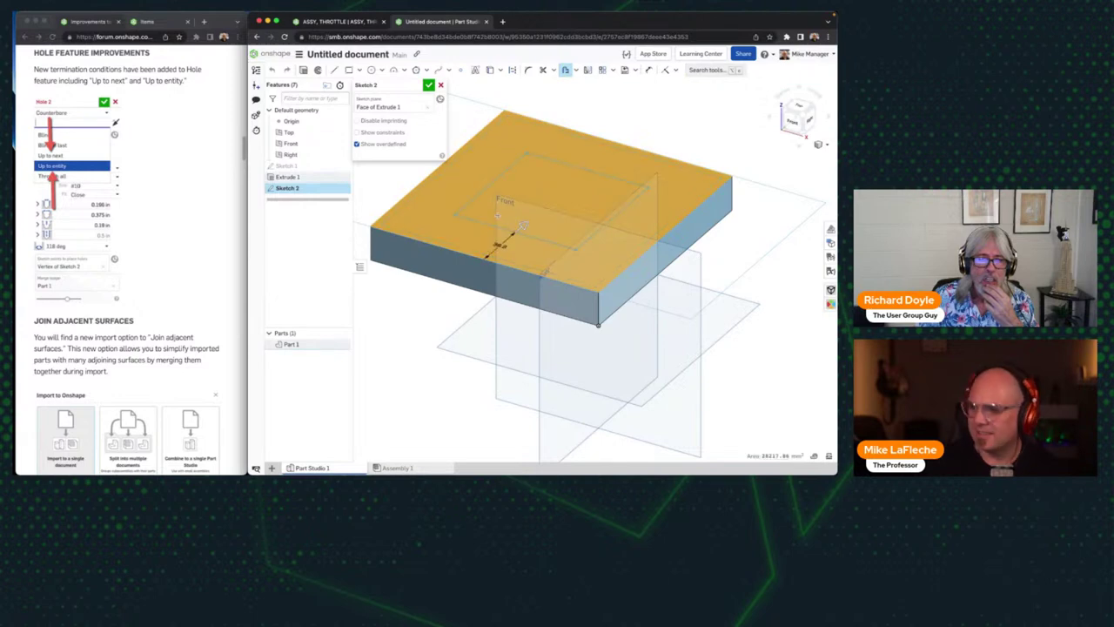
left_click(522, 225)
type("25")
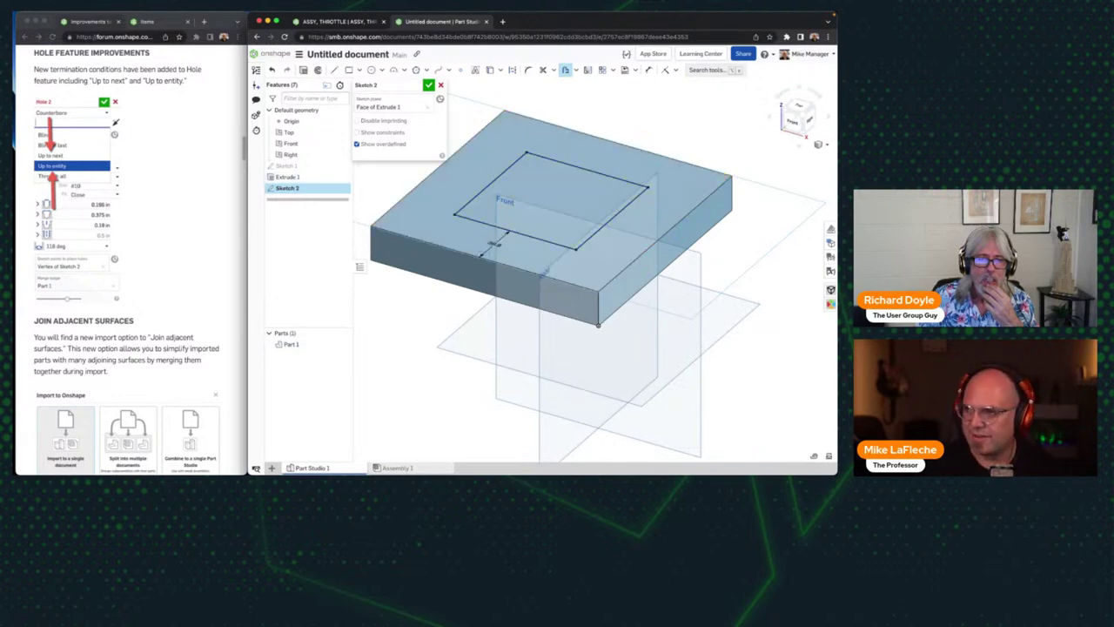
key("Return")
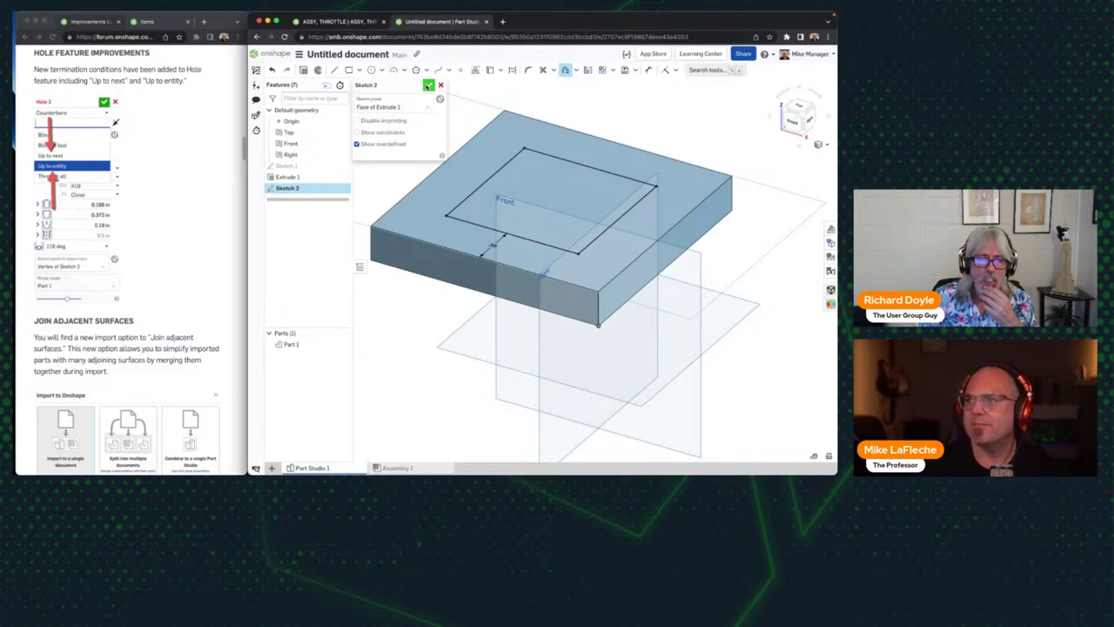
left_click(428, 84)
Step: Start a Hole feature at the vertices of the offset rectangle and hide the origin and default planes
left_click(504, 70)
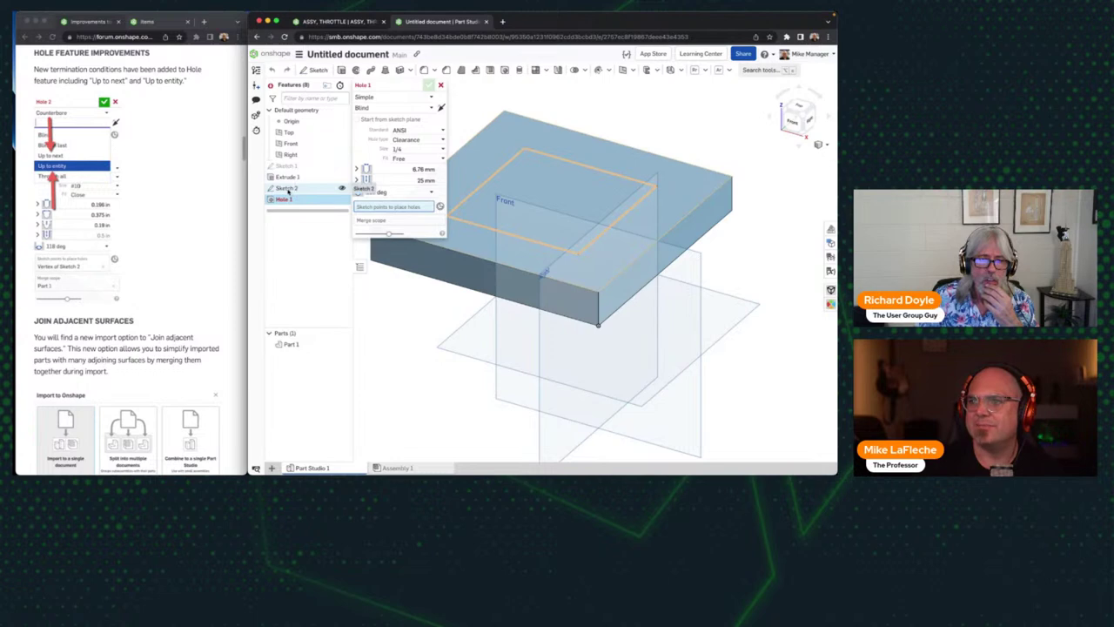
left_click(288, 189)
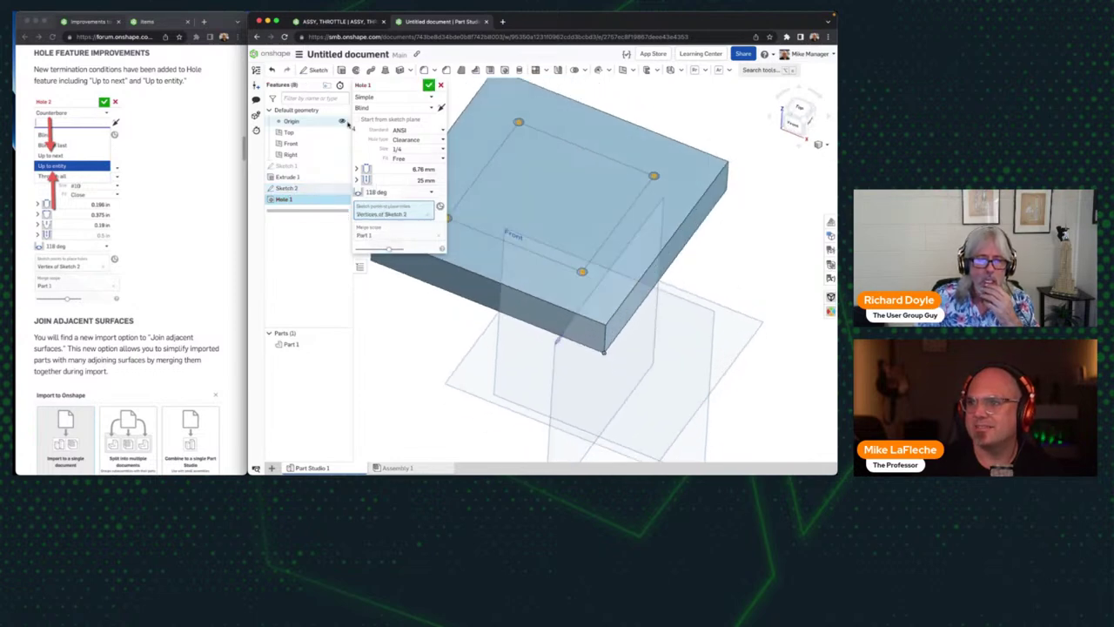
left_click(342, 122)
left_click(344, 133)
left_click(344, 144)
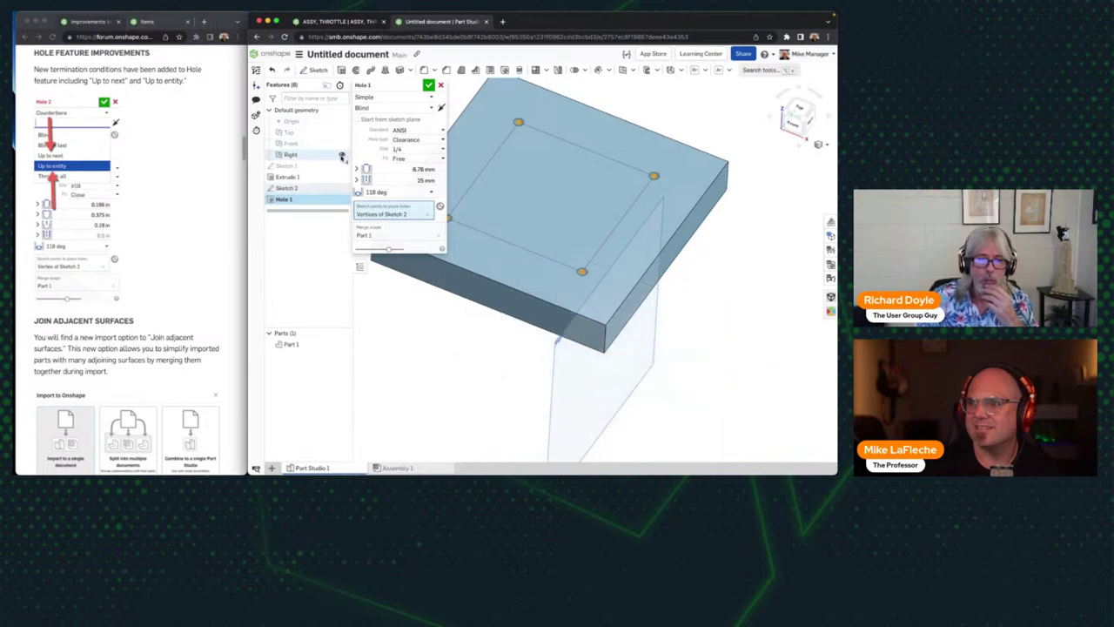
key("shift+7")
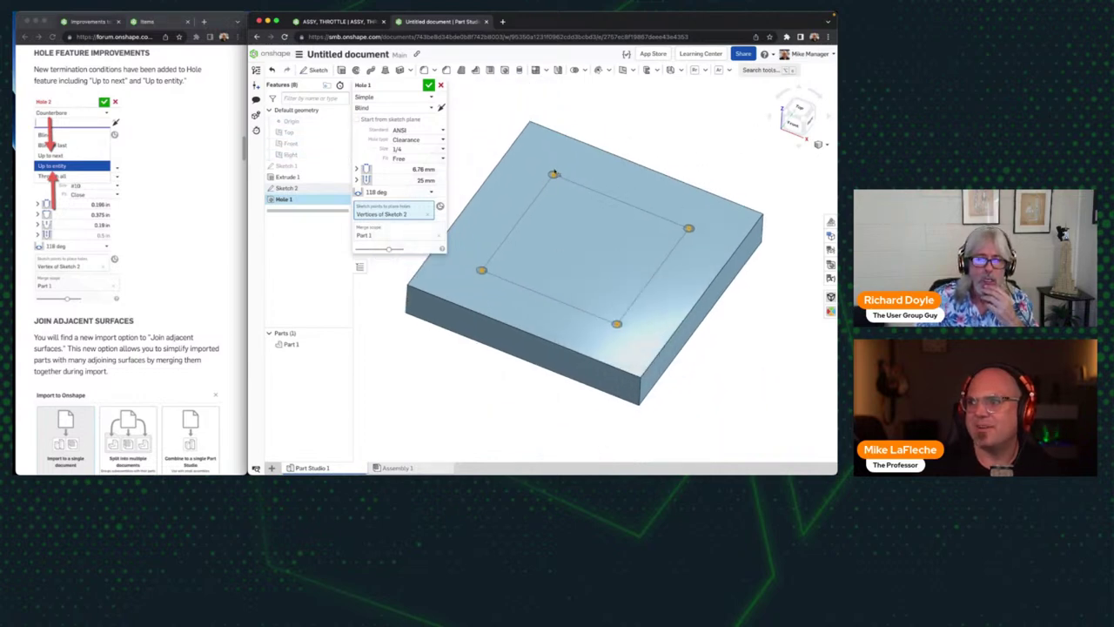
Step: Set the holes' termination to Up to entity, using a mate connector at the midpoint of the block's vertical corner edge
left_click(400, 108)
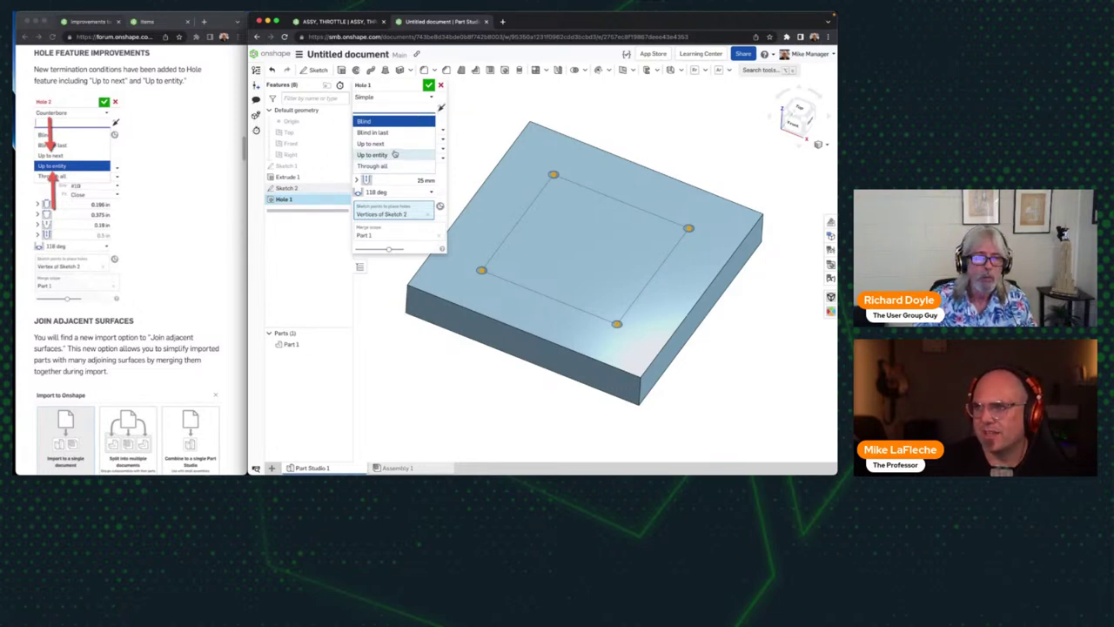
left_click(392, 155)
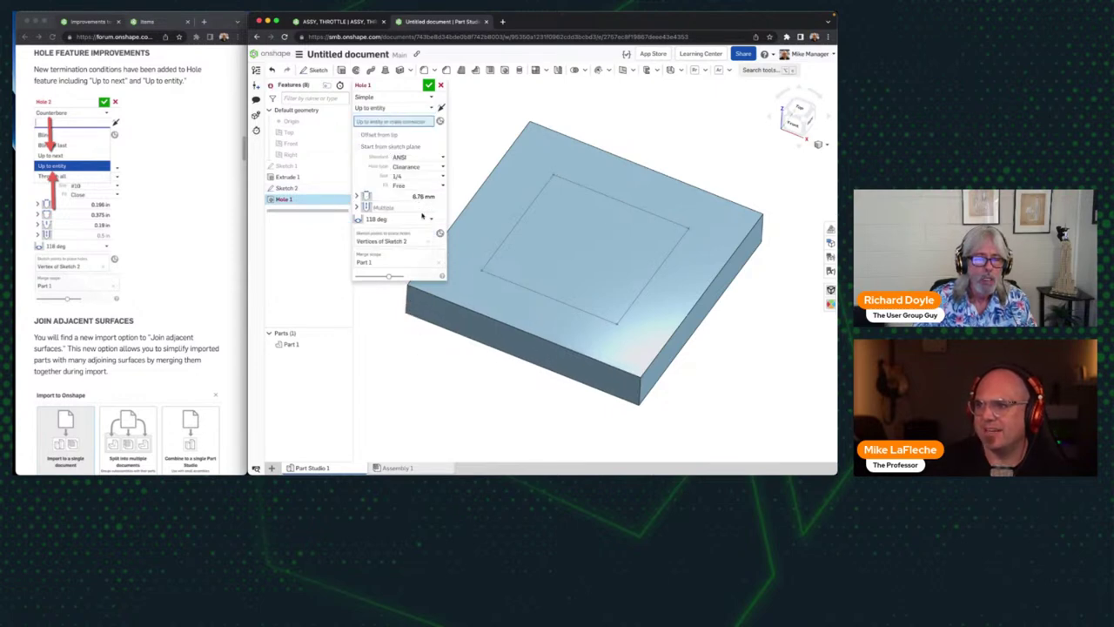
left_click(406, 299)
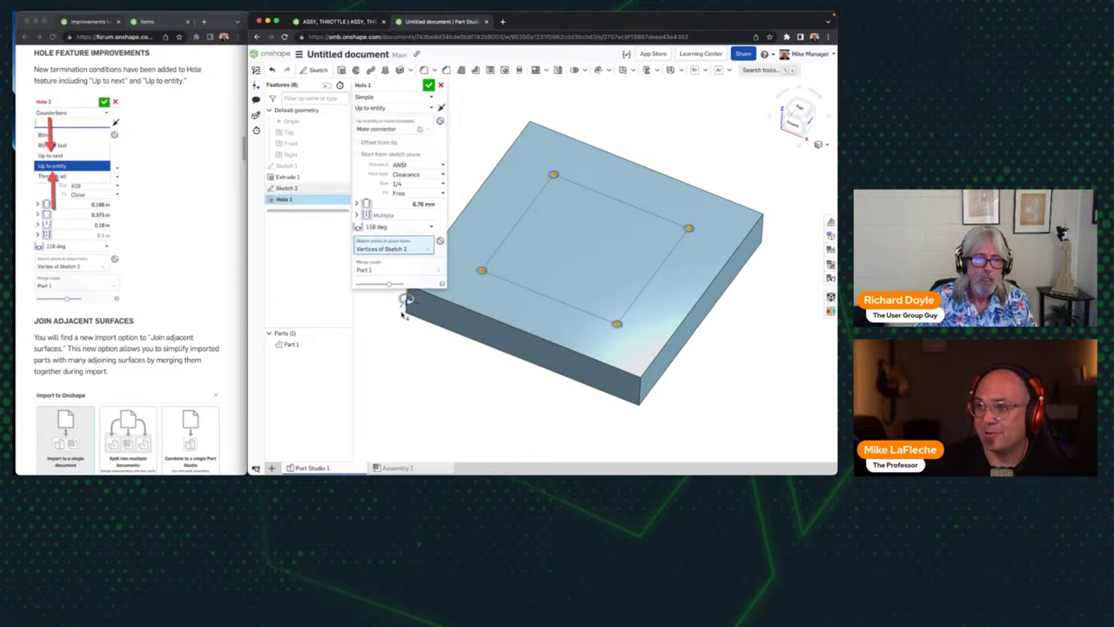
key("Return")
right_click_drag(405, 298, 427, 412)
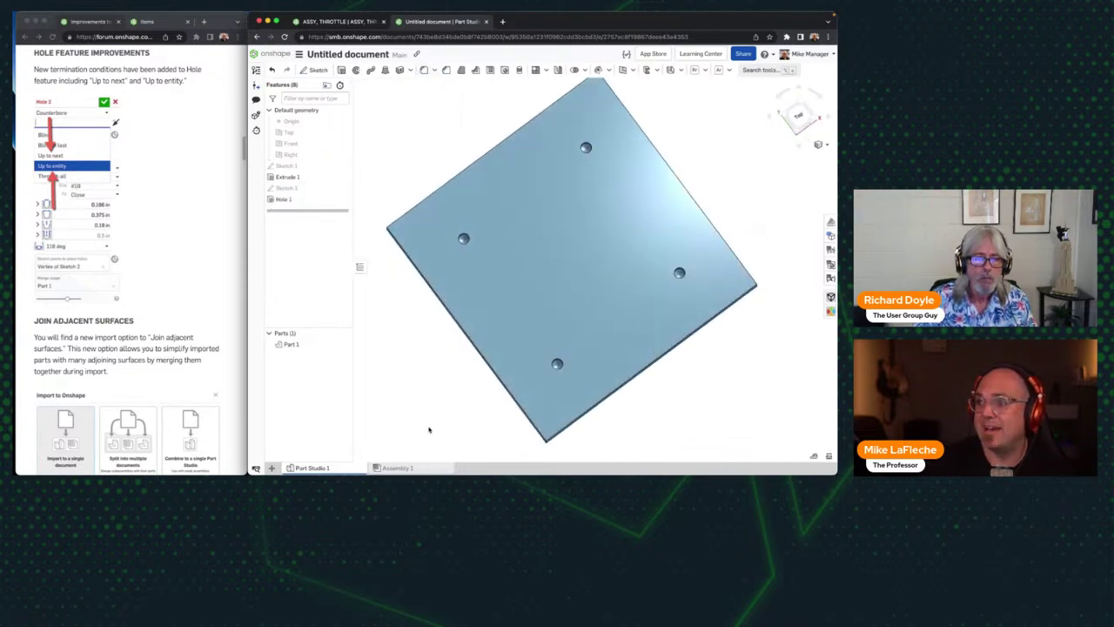
Step: Create a section view of the block through the axis of one of the holes and examine the hole depth
key("shift+7")
left_click(827, 146)
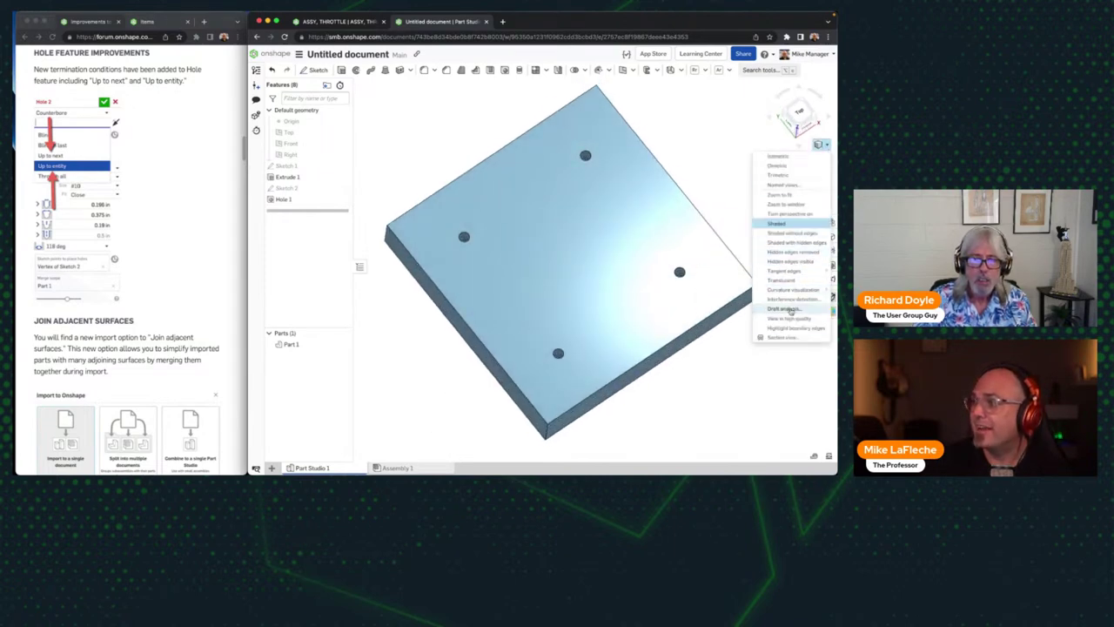
left_click(779, 337)
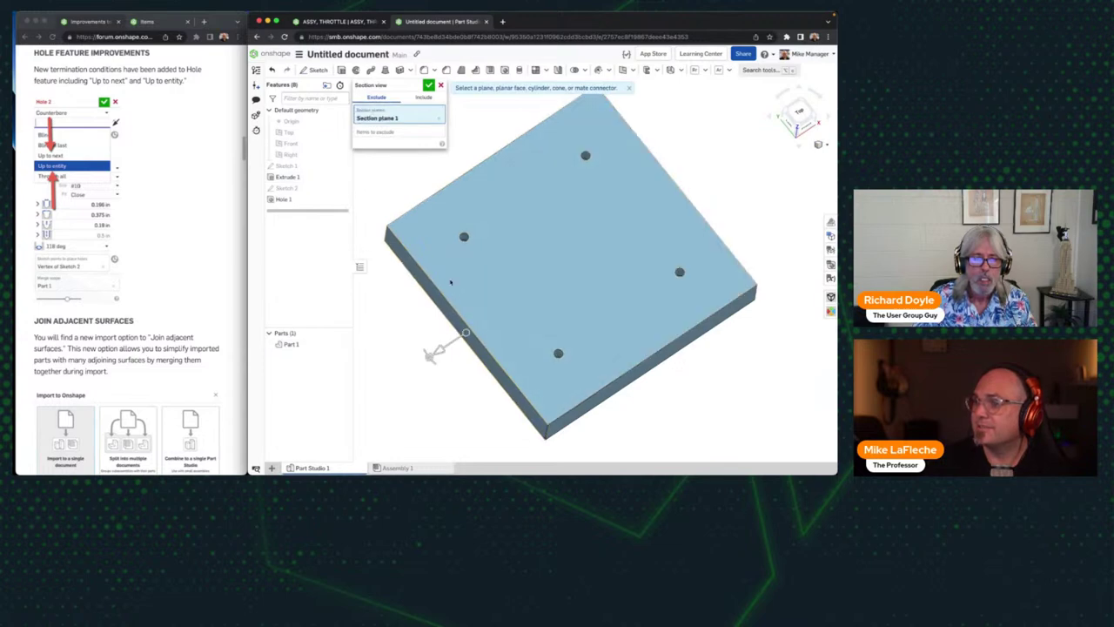
left_click(464, 236)
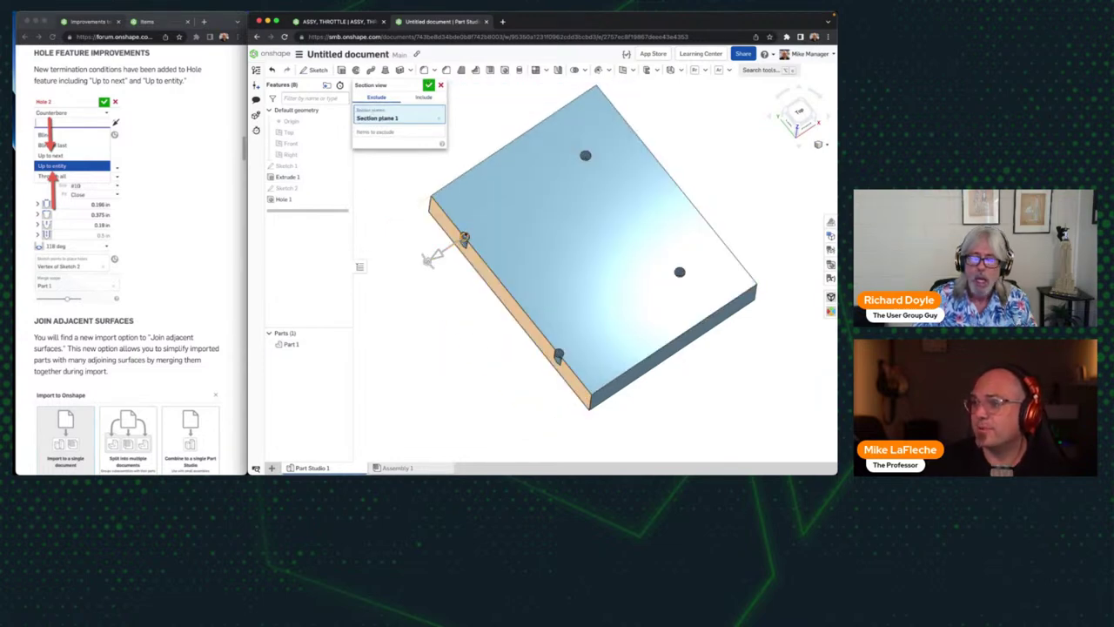
key("shift+3")
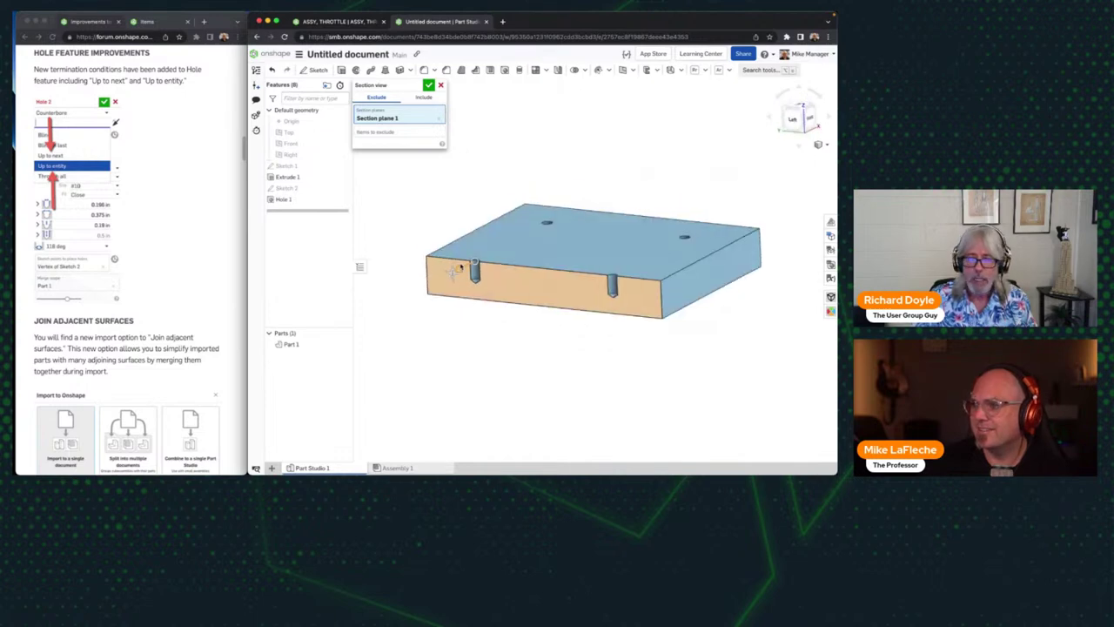
scroll(510, 291, "up", 5)
scroll(510, 290, "down", 3)
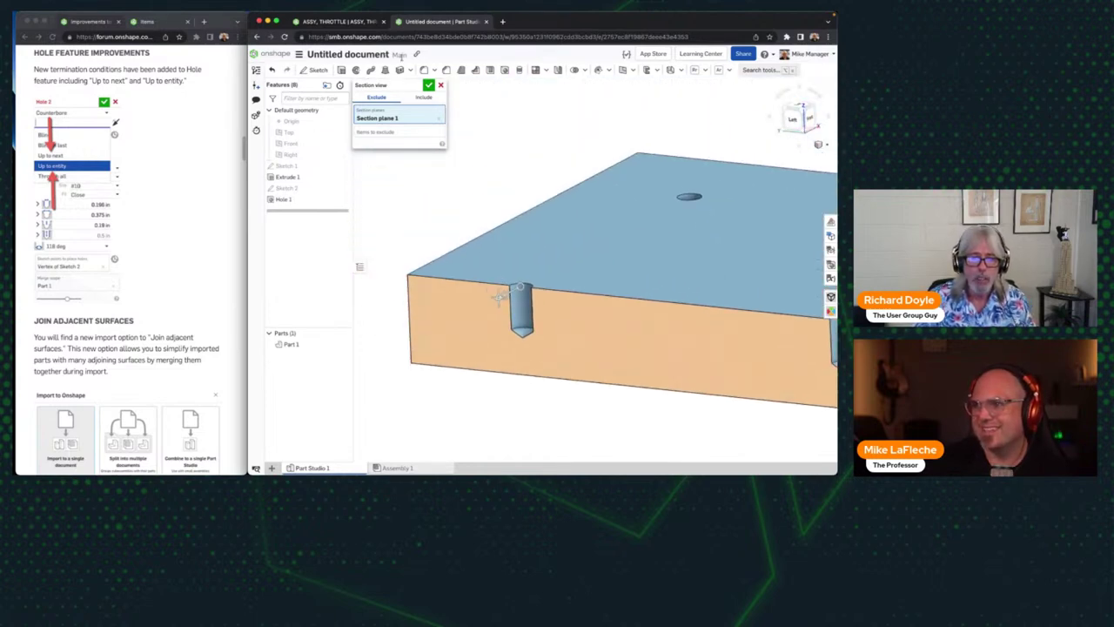
left_click(441, 84)
middle_click_drag(507, 105, 573, 87)
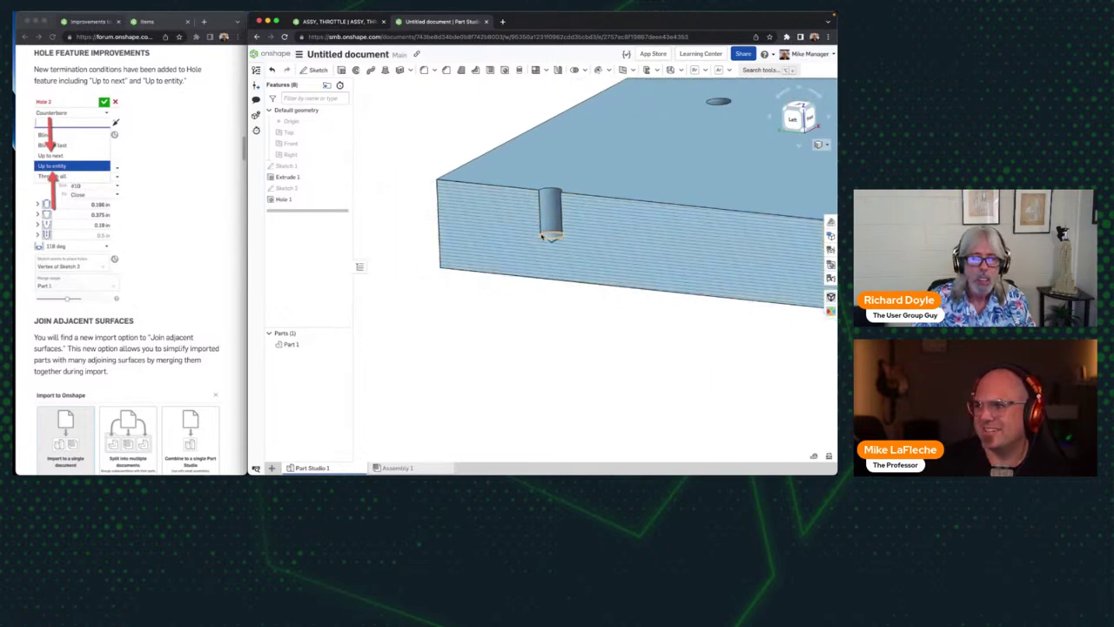
right_click_drag(546, 235, 444, 137)
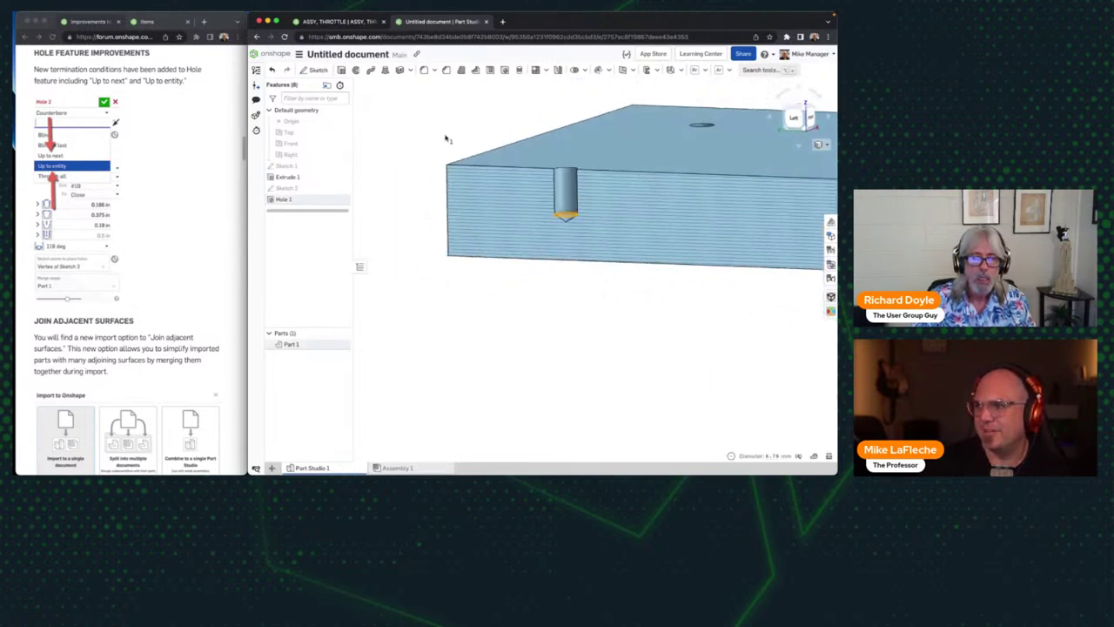
Step: Edit the block's extrusion with the final result previewed, and stretch its depth to about 113.2 mm
double_click(287, 177)
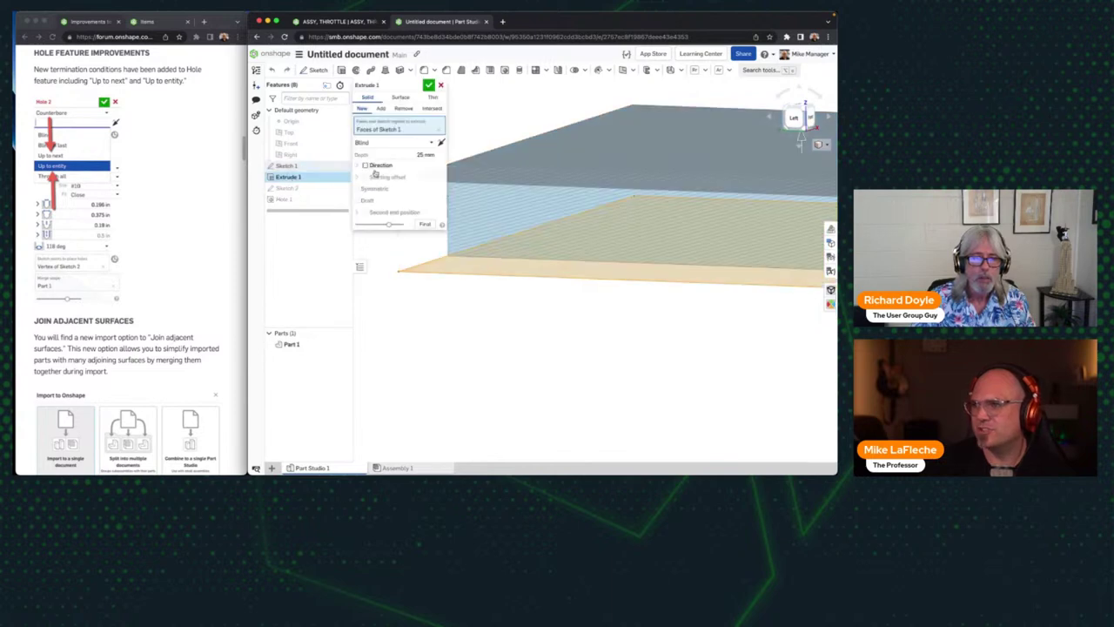
left_click(425, 223)
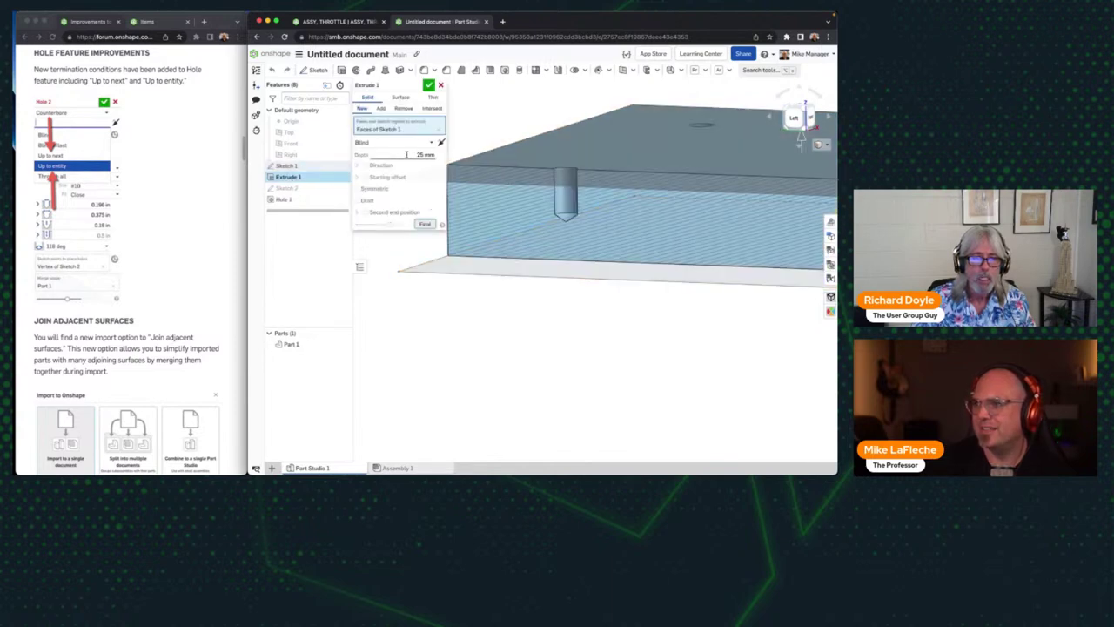
right_click_drag(461, 261, 567, 252)
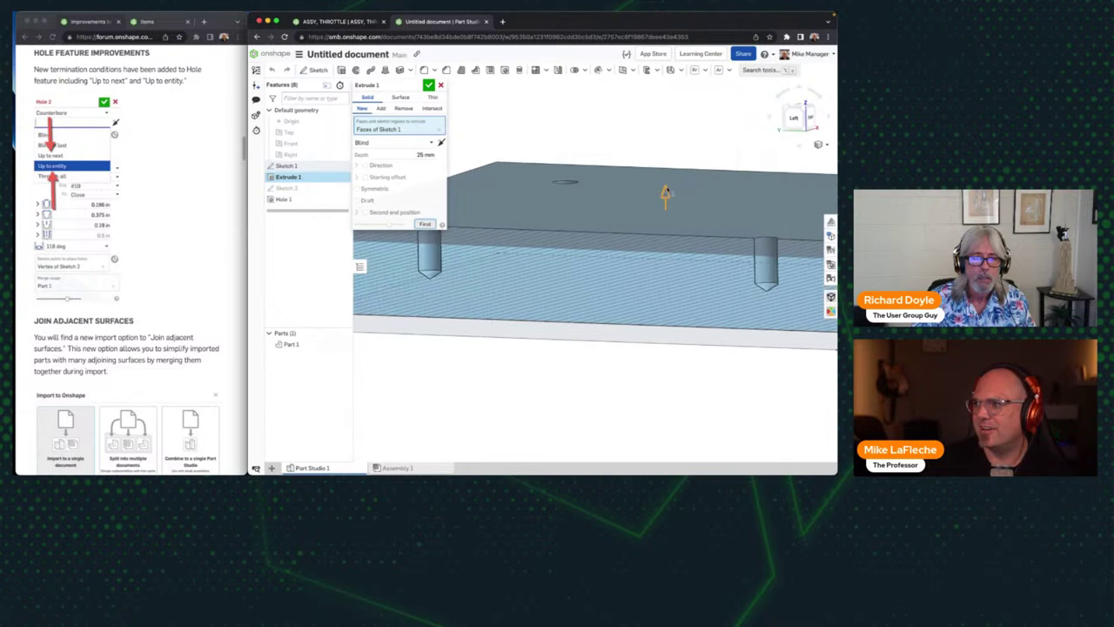
left_click_drag(665, 194, 662, 108)
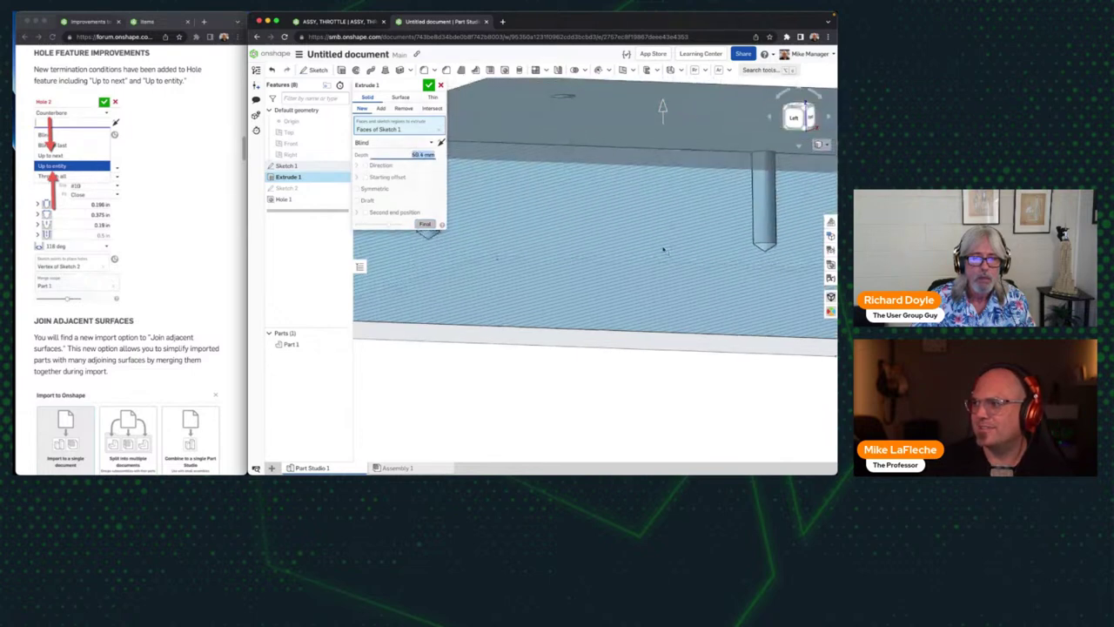
scroll(663, 250, "down", 5)
left_click_drag(653, 245, 661, 99)
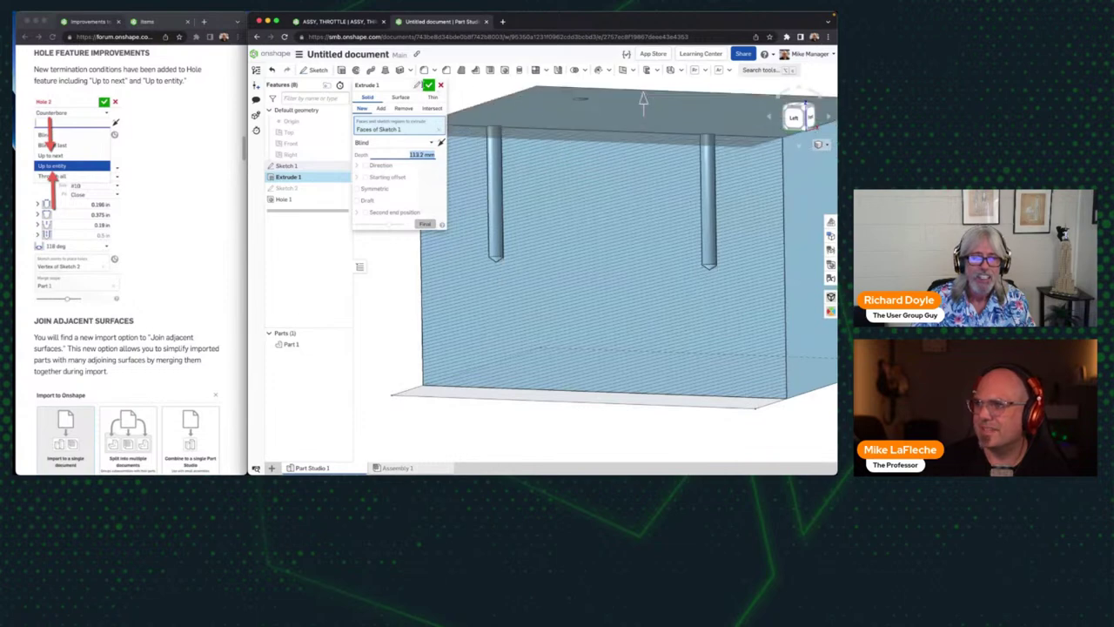
left_click(428, 85)
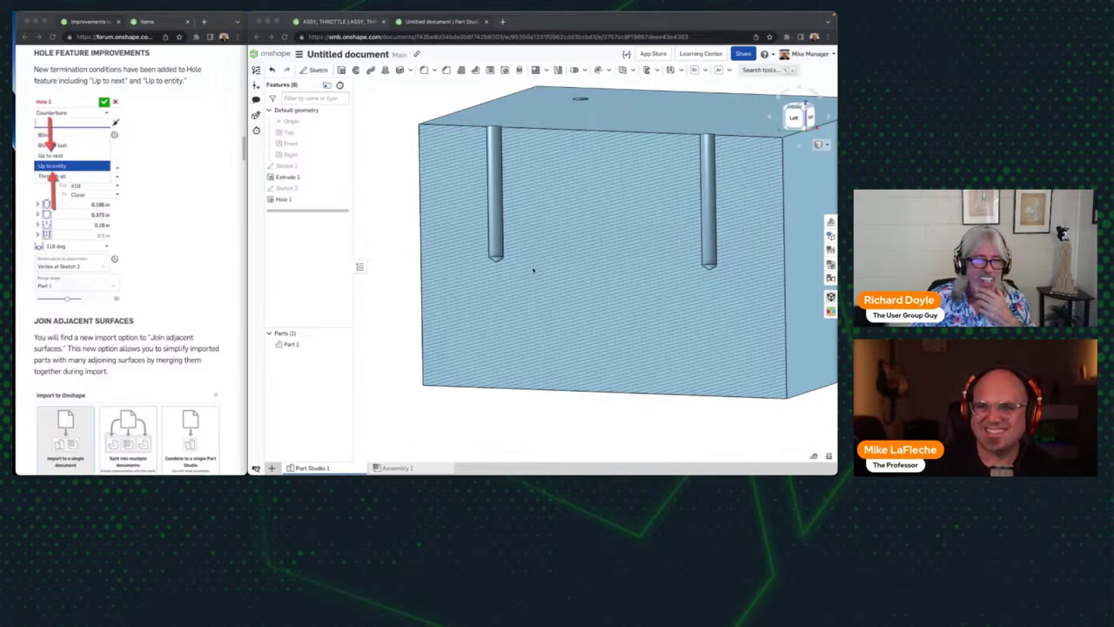
Step: Exit the block document to the Documents page and switch to the open ASSY, THROTTLE document
scroll(135, 256, "down", 5)
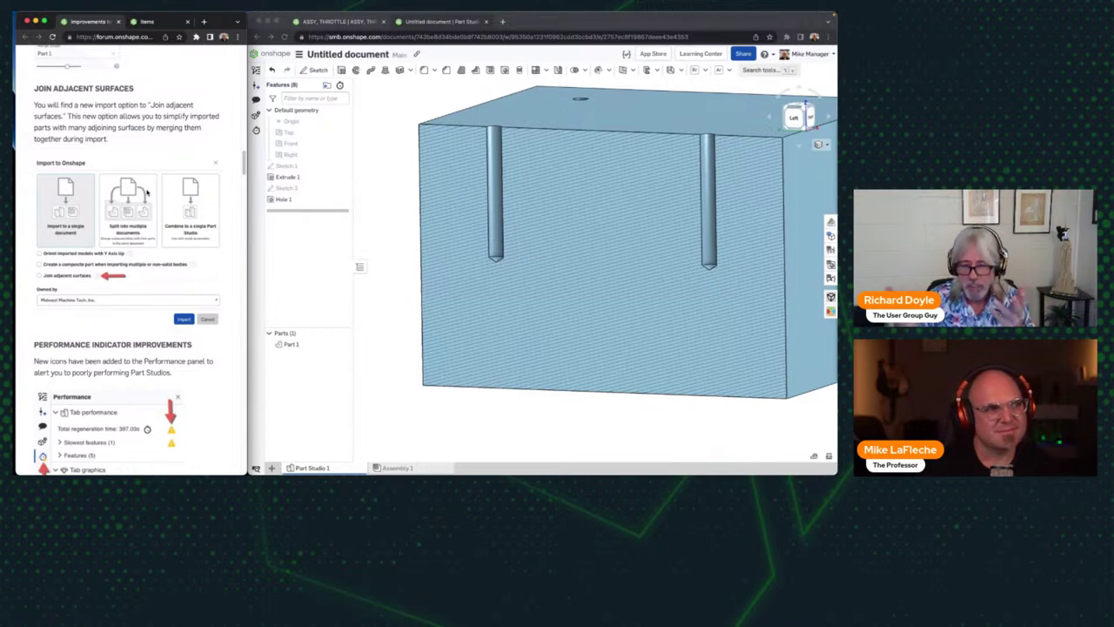
left_click(277, 58)
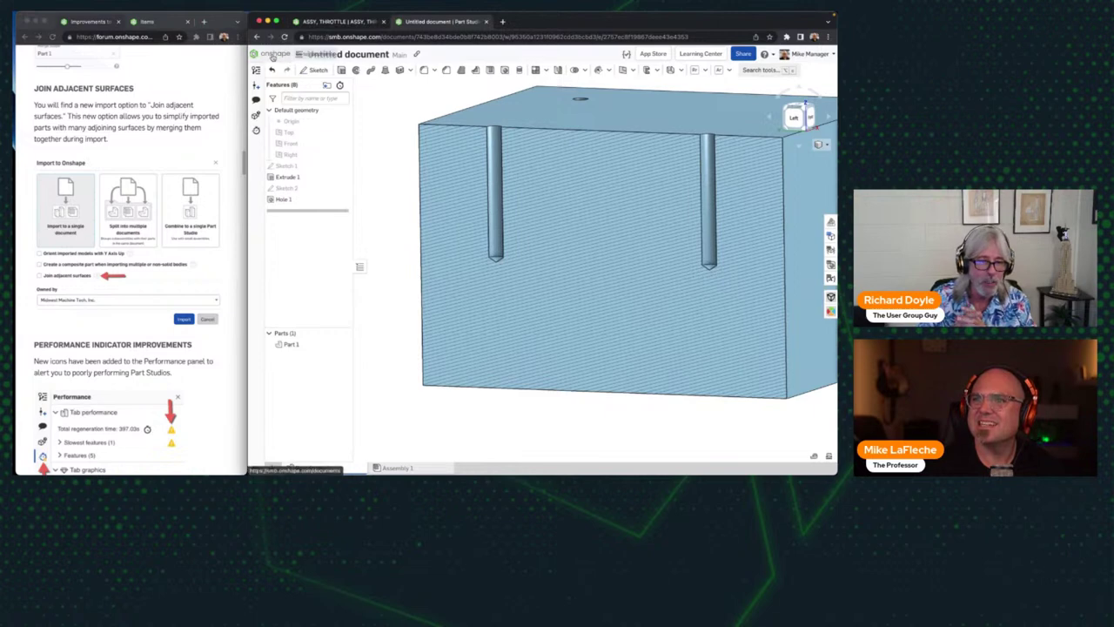
left_click(274, 56)
left_click(340, 21)
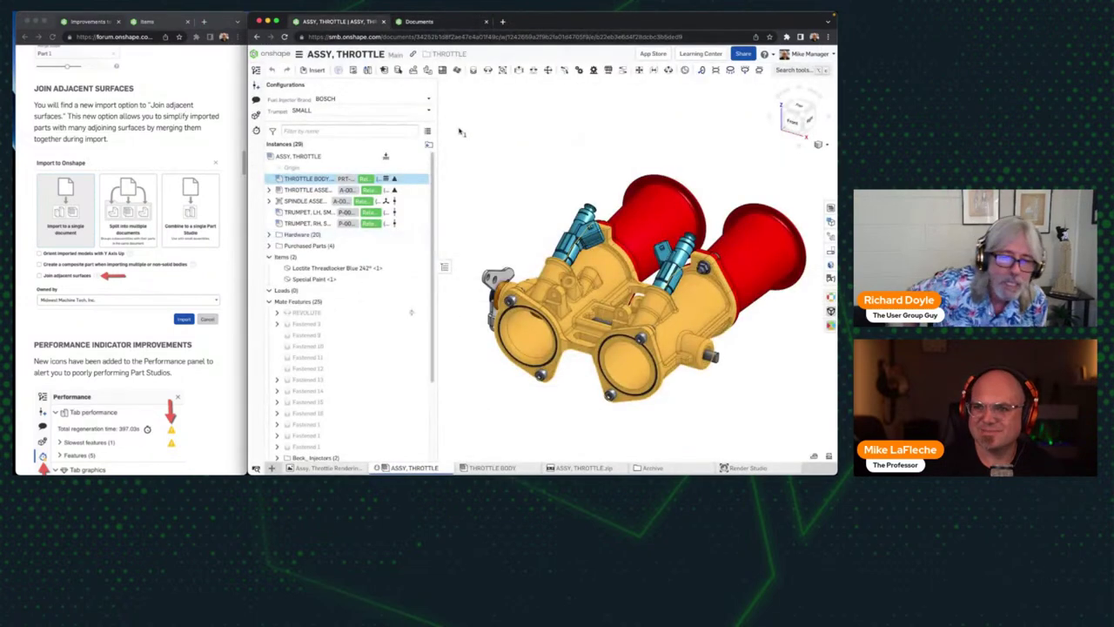
Step: Find the Performance Indicator Improvements section in the release notes
scroll(137, 360, "down", 10)
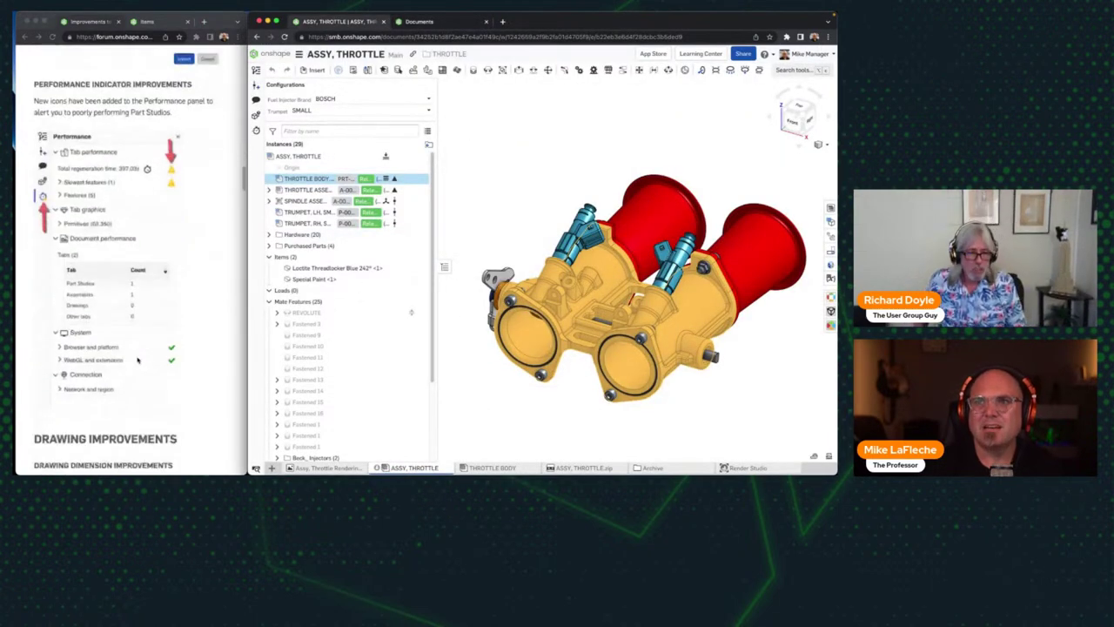
scroll(136, 359, "down", 1)
scroll(137, 360, "down", 1)
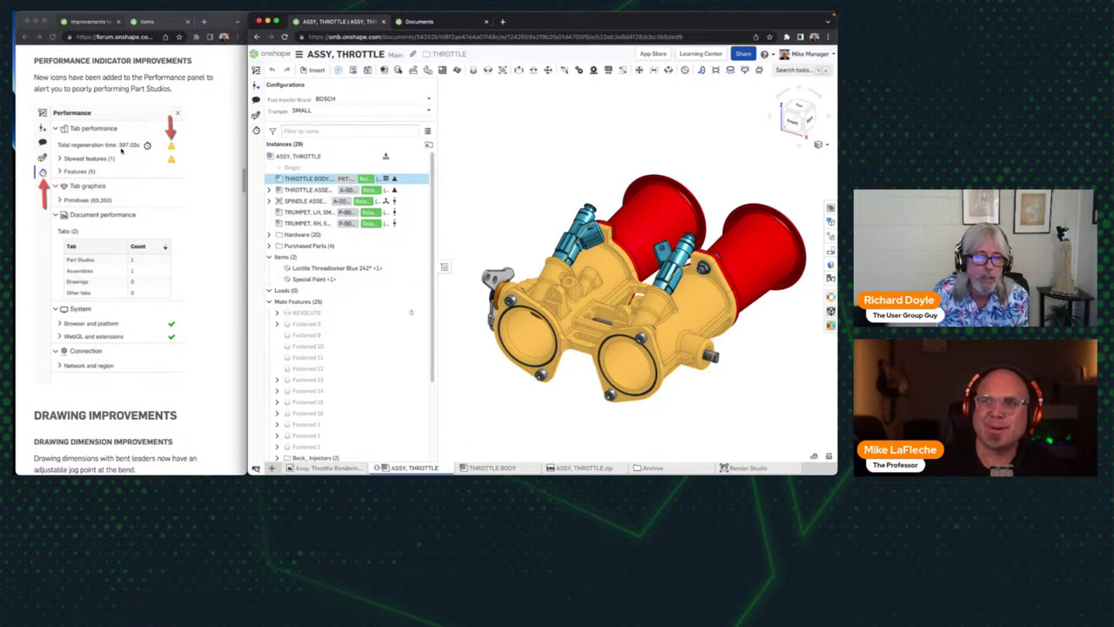
scroll(113, 97, "down", 1)
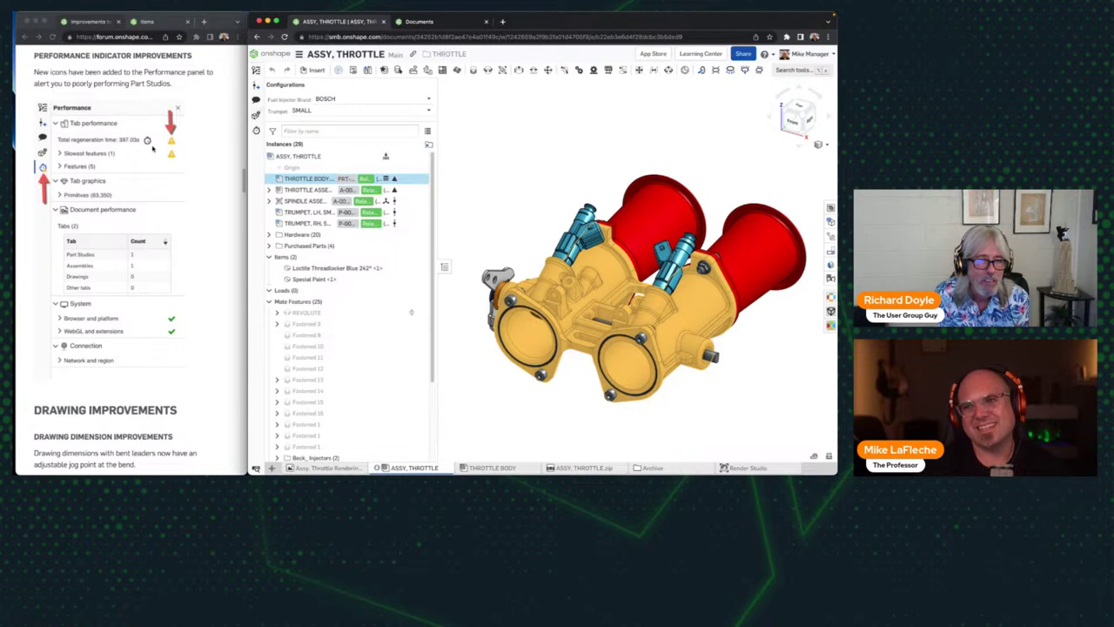
Step: Show the throttle assembly's performance information in a narrower pane and clear the component selection
left_click(256, 129)
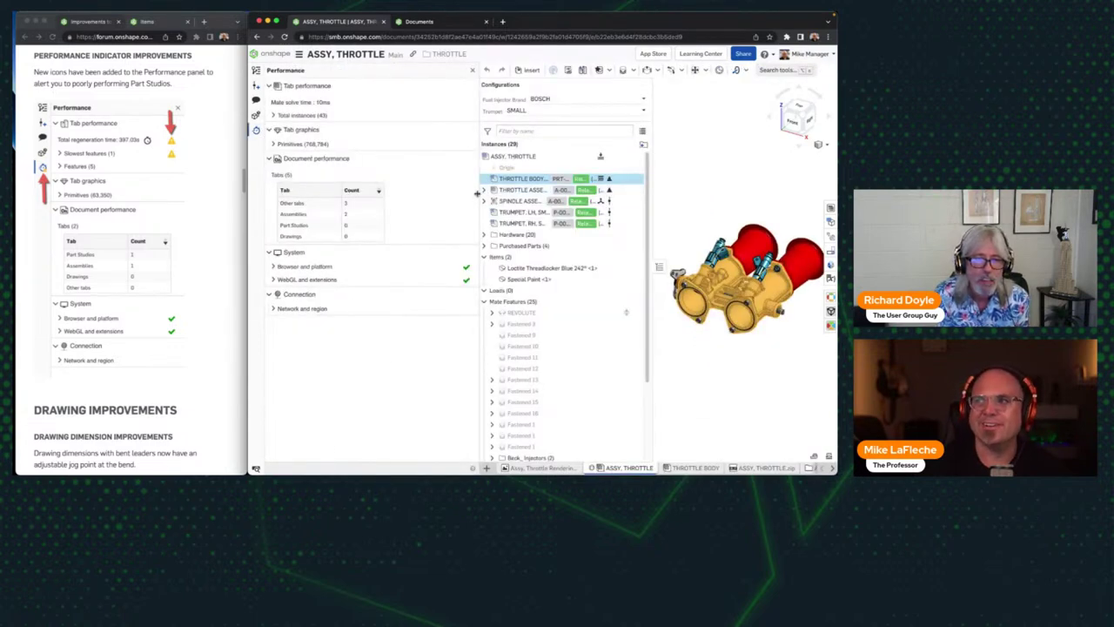
left_click_drag(477, 196, 405, 200)
left_click(667, 156)
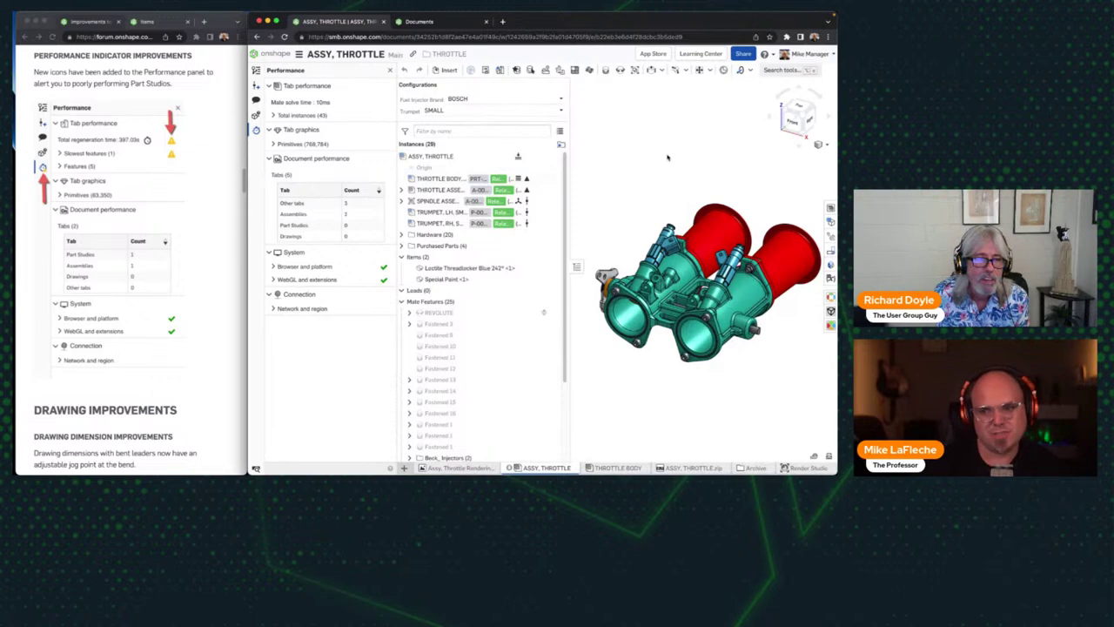
mouse_move(164, 14)
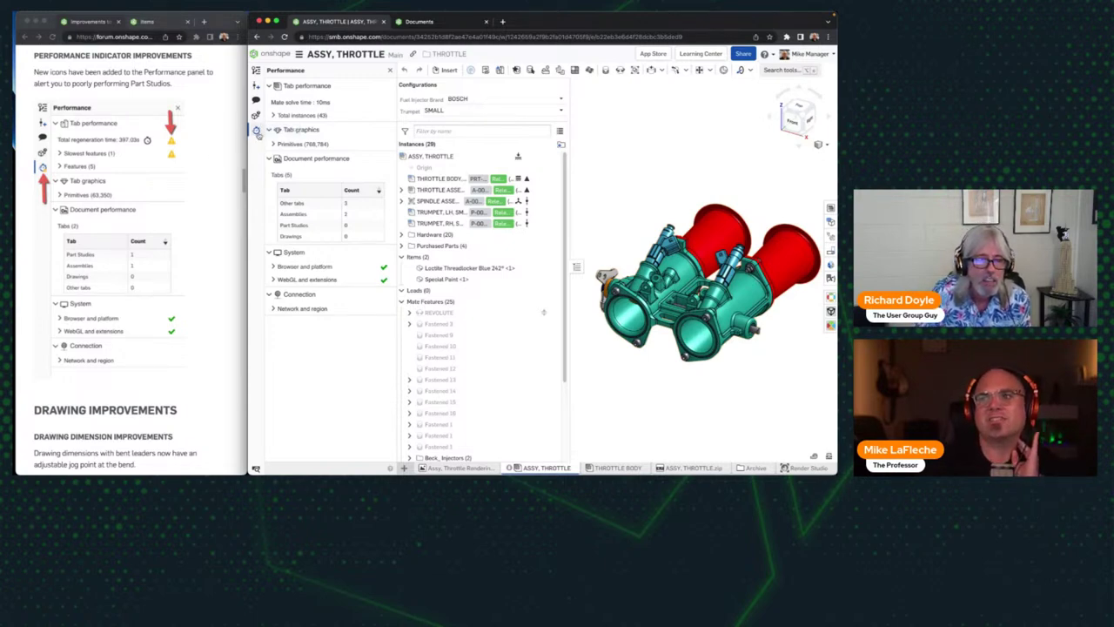
Step: Exit the throttle assembly to the Documents page and find the Drawing Improvements section in the release notes
left_click(261, 57)
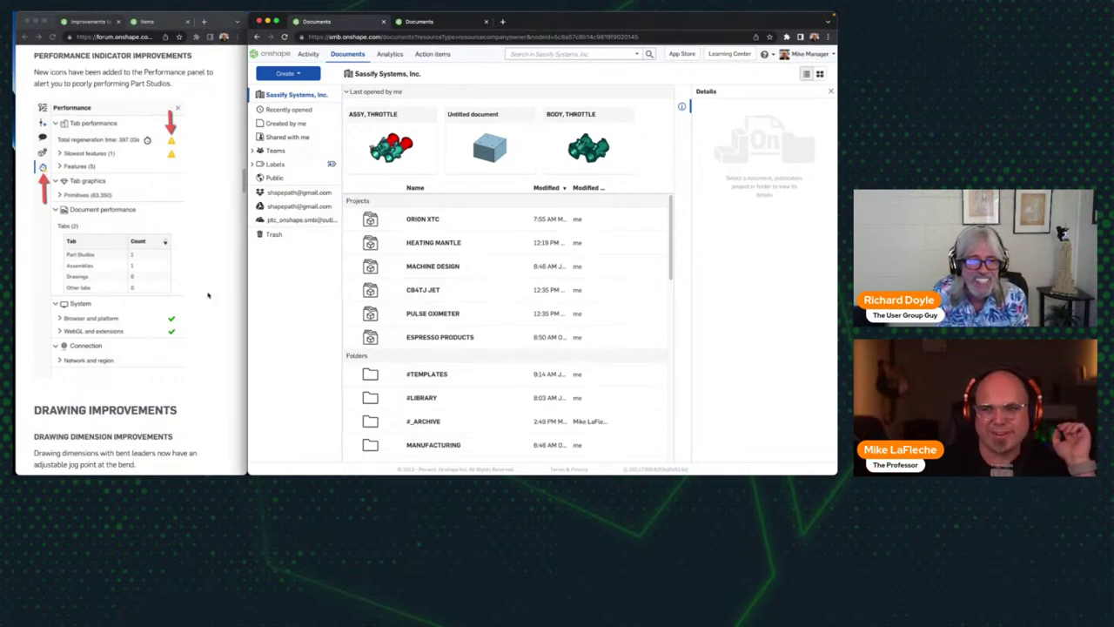
scroll(131, 262, "down", 1)
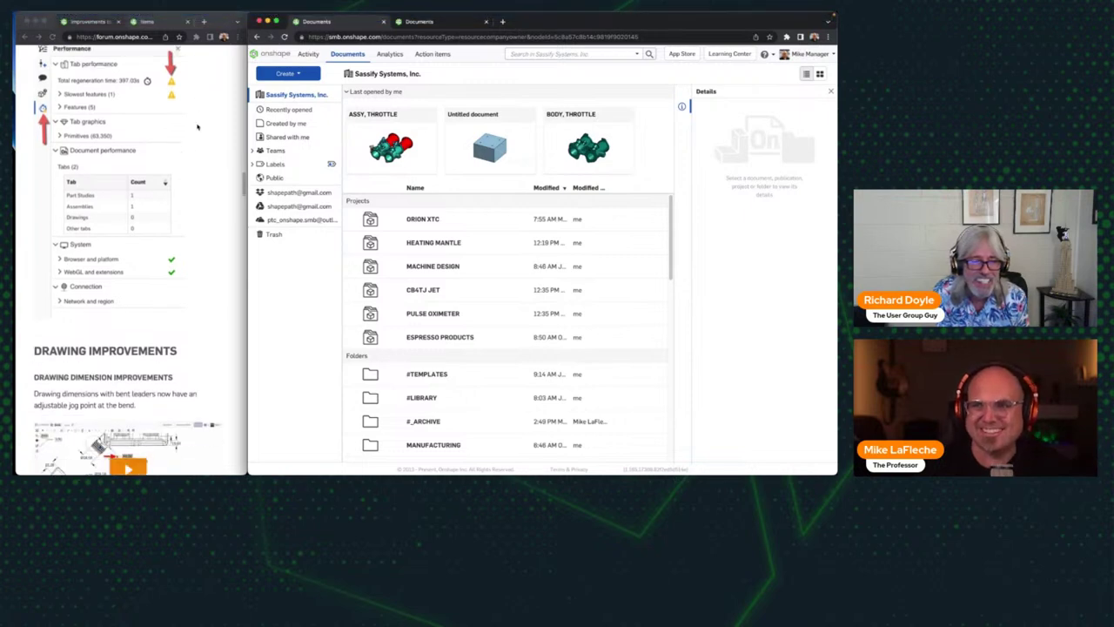
scroll(154, 225, "down", 4)
scroll(155, 224, "down", 4)
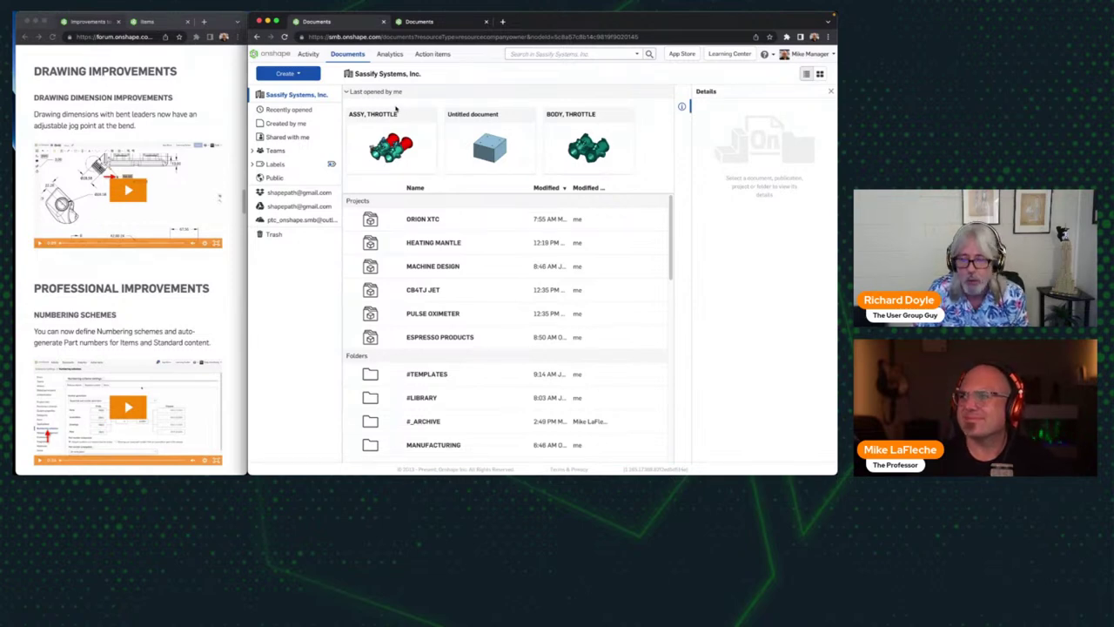
Step: Send the Untitled document containing the block to the trash
right_click(480, 127)
left_click(501, 219)
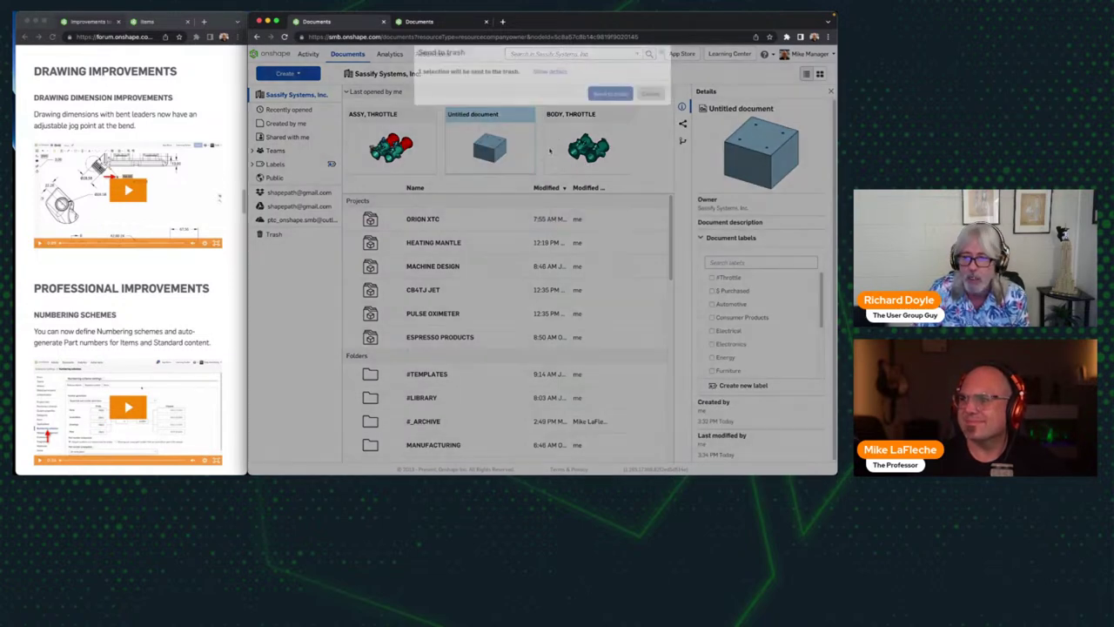
left_click(609, 107)
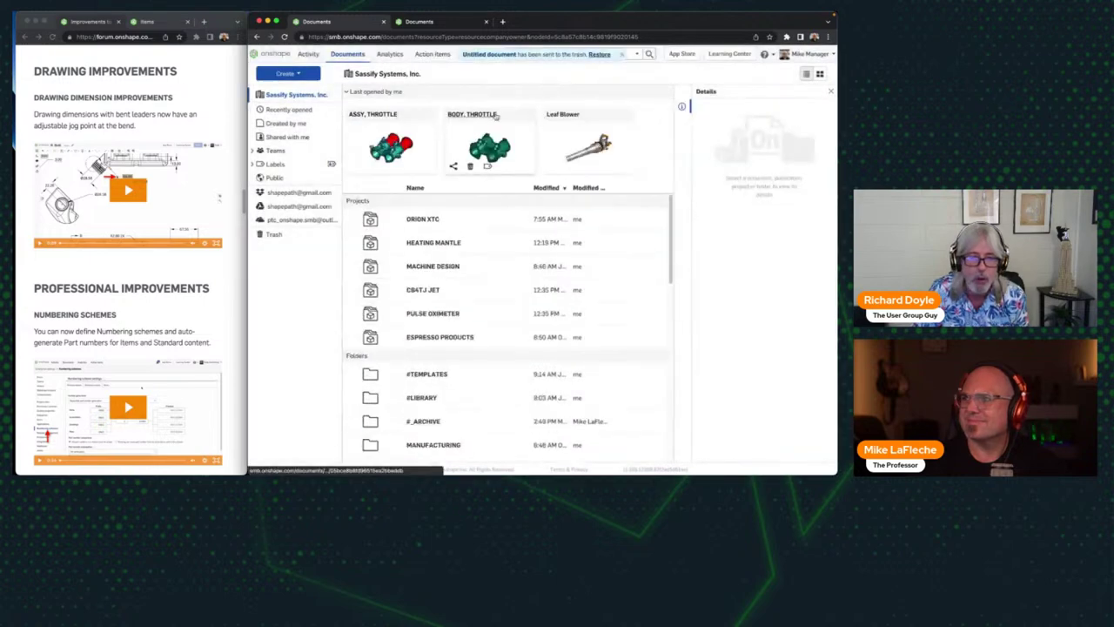
Step: Open the throttle body machining drawing in the BODY, THROTTLE document and hide the performance information
left_click(495, 116)
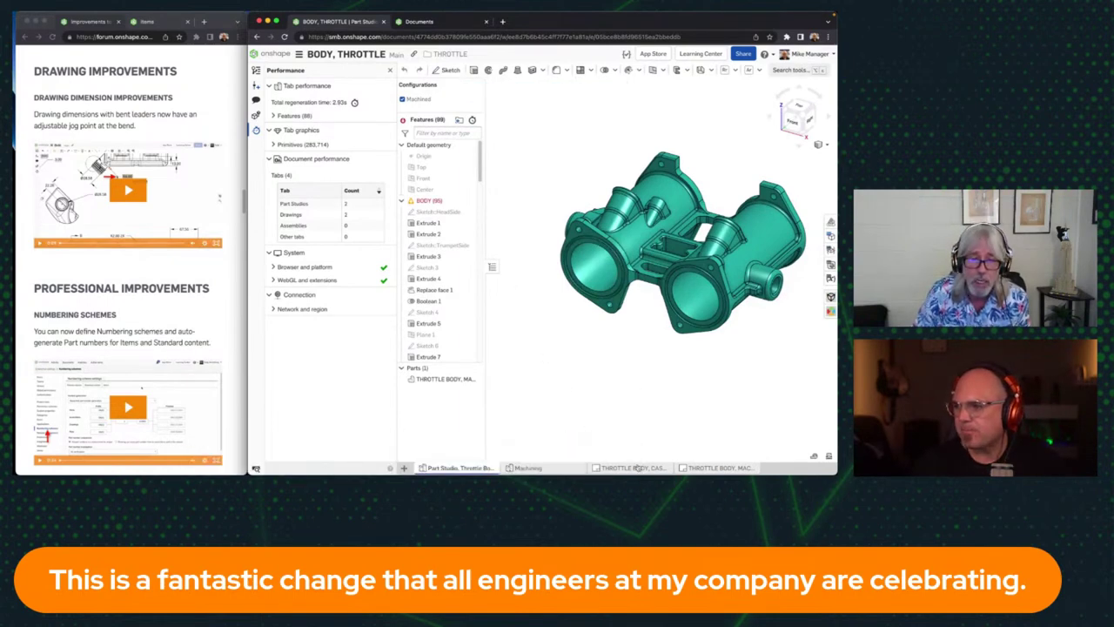
left_click(747, 468)
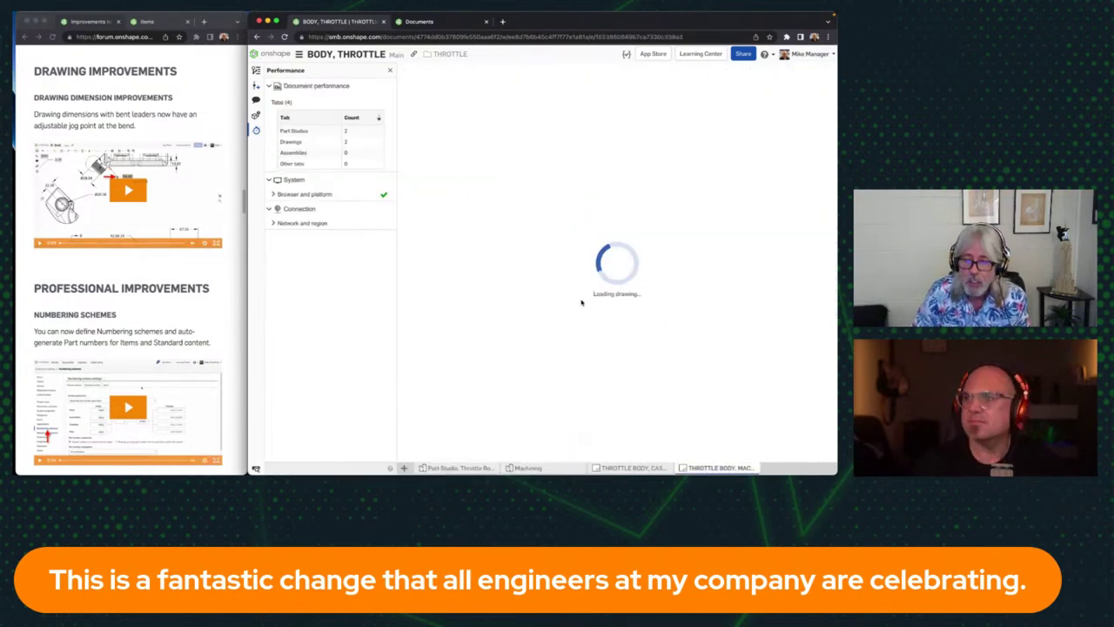
left_click(390, 70)
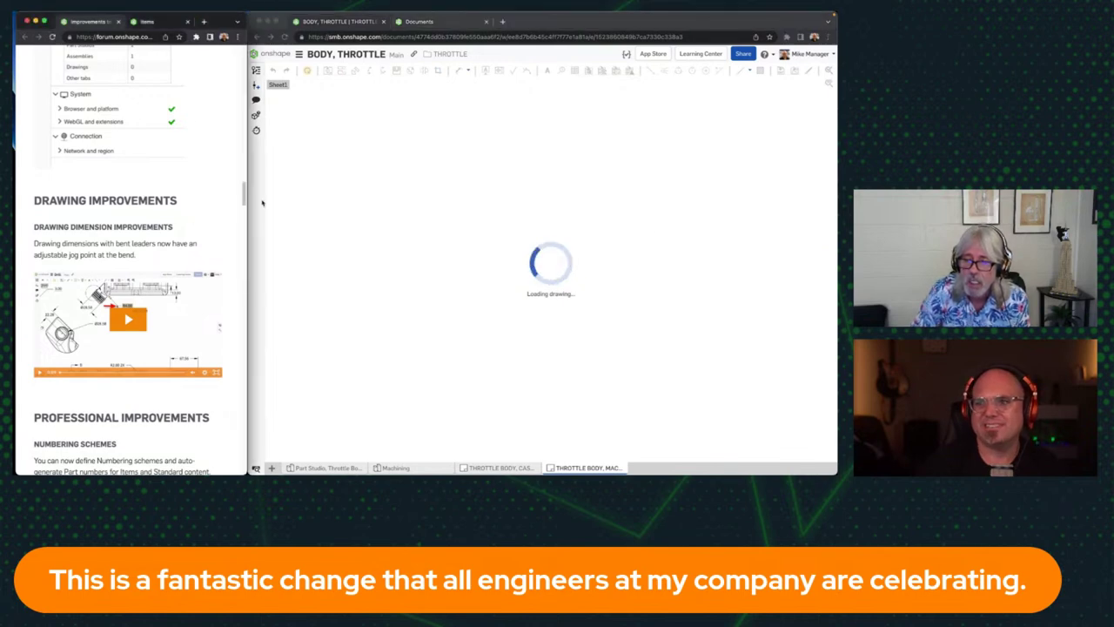
Step: Enlarge the release notes at Drawing Dimension Improvements, then switch to the throttle body drawing in an enlarged window
key("ctrl+alt+Return")
scroll(477, 428, "down", 5)
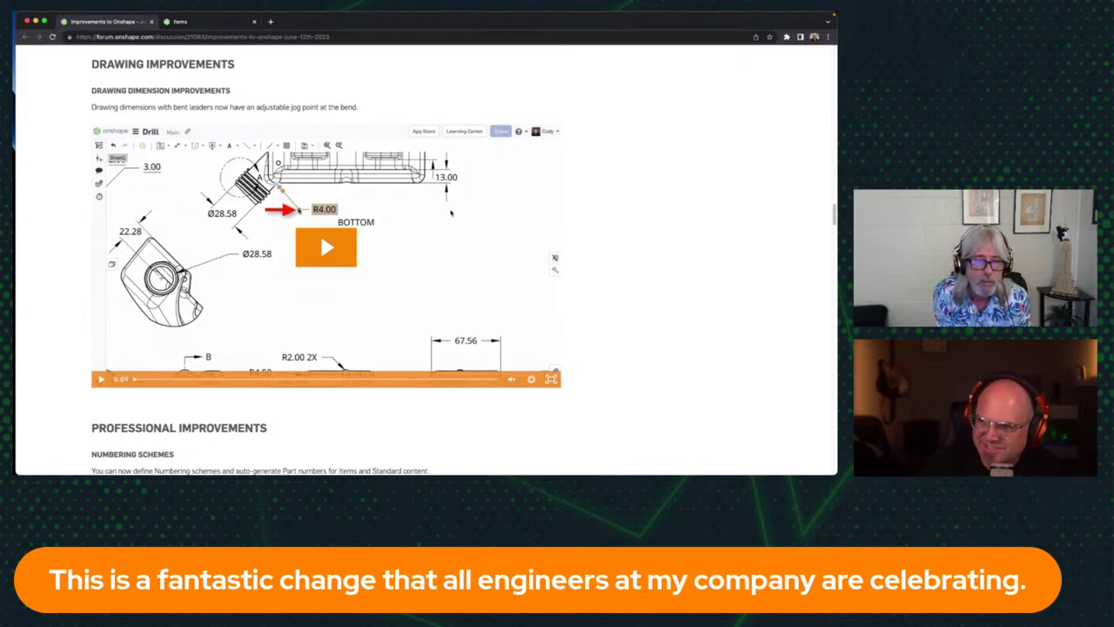
mouse_move(177, 14)
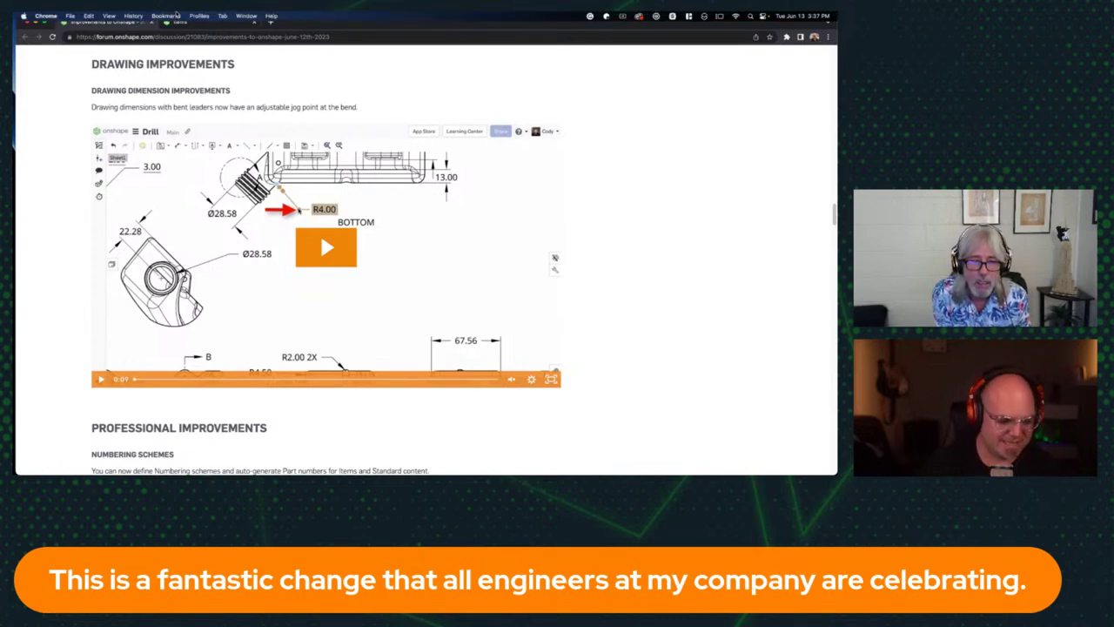
key("ctrl+Up")
left_click(629, 169)
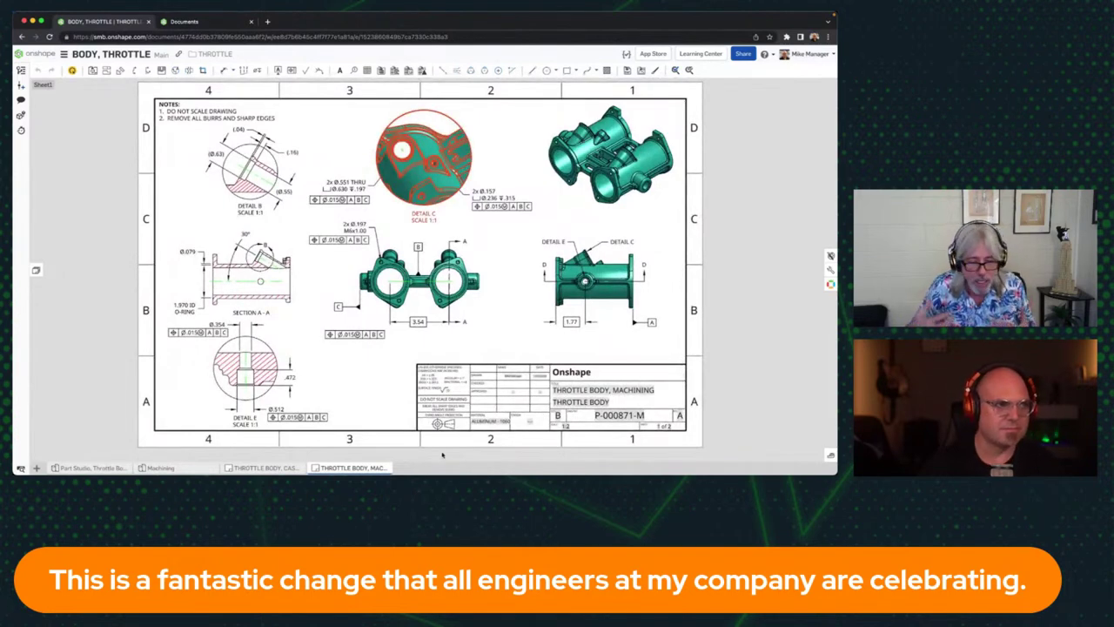
Step: Show the drawing's list of sheets and views, widened to fit the full names
left_click(39, 270)
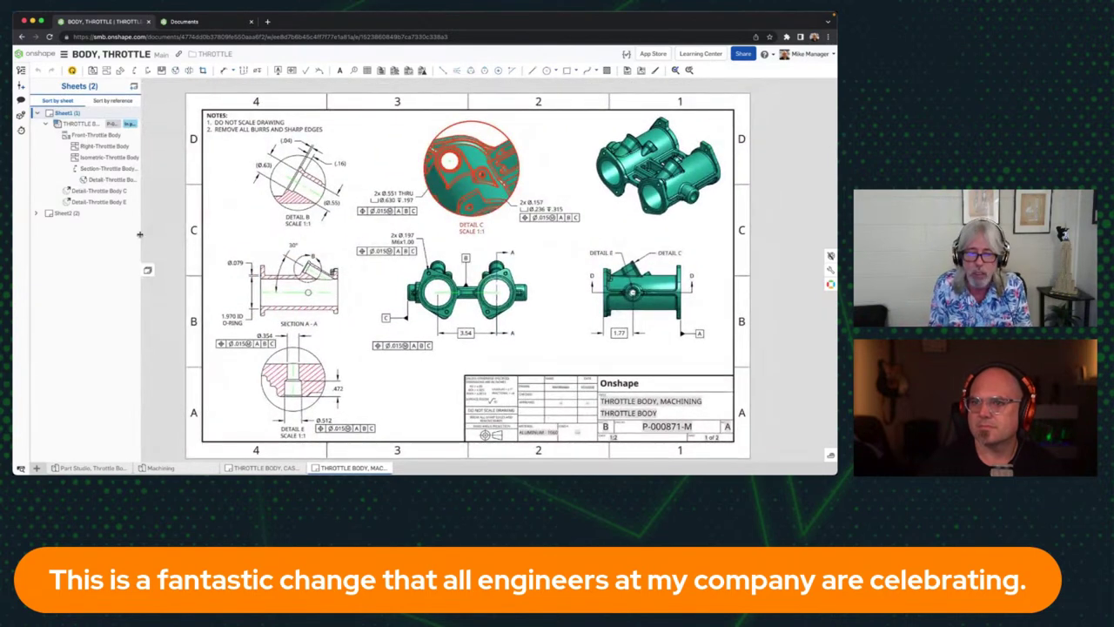
left_click_drag(139, 233, 215, 236)
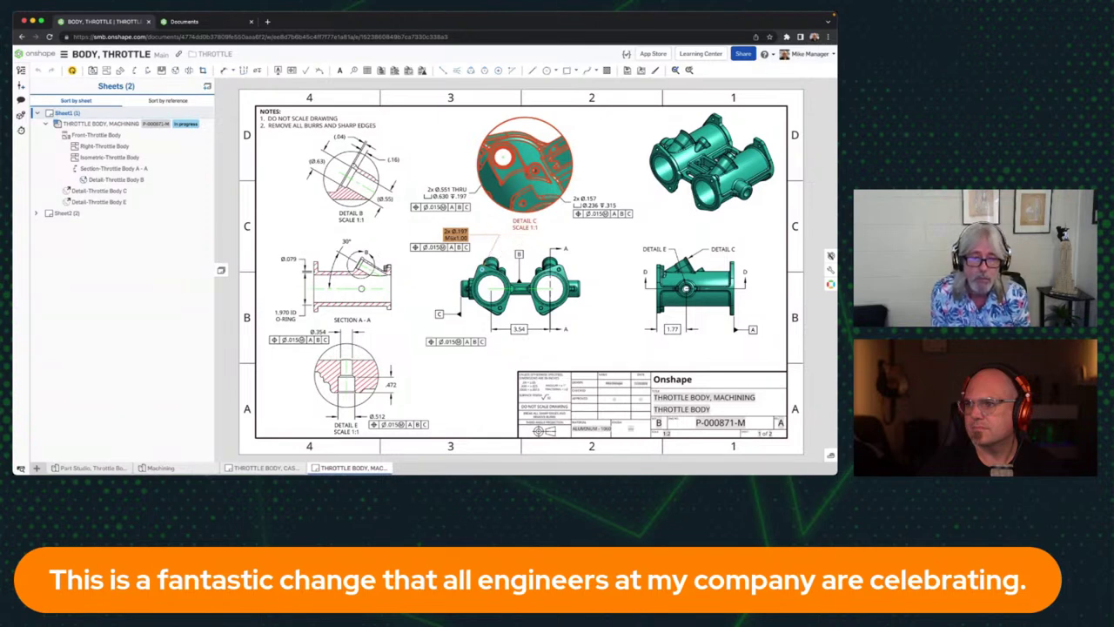
Step: Move the 2x Ø.197 M6x1.00 hole callout farther left of the front view, lengthening its bent leader
mouse_move(488, 235)
left_mouse_down()
mouse_move(411, 233)
mouse_move(427, 244)
left_mouse_up()
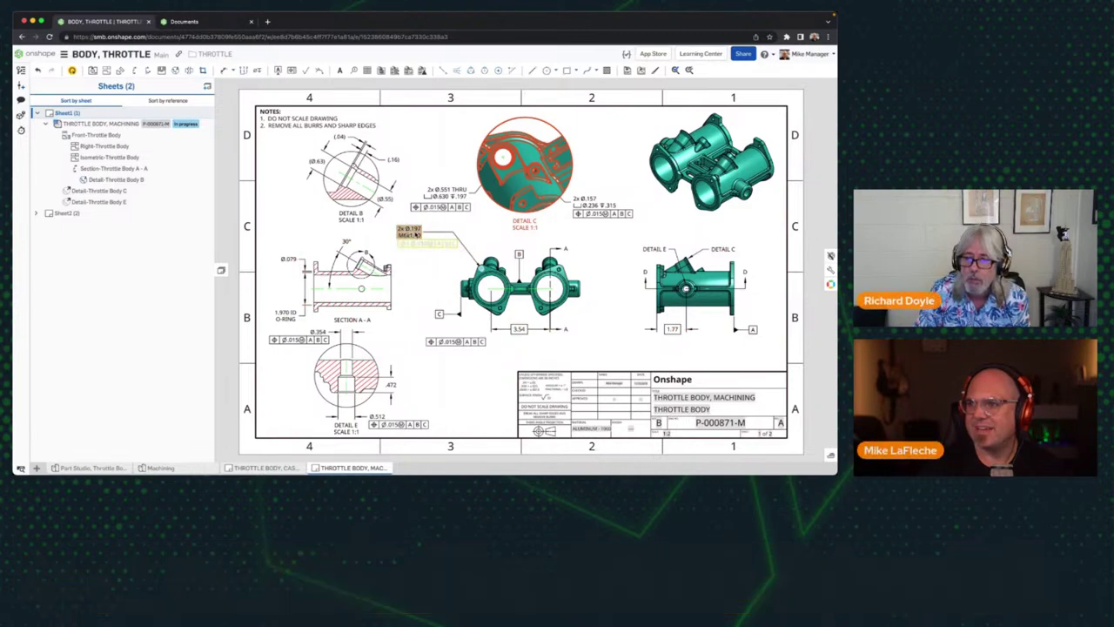
scroll(434, 268, "up", 3)
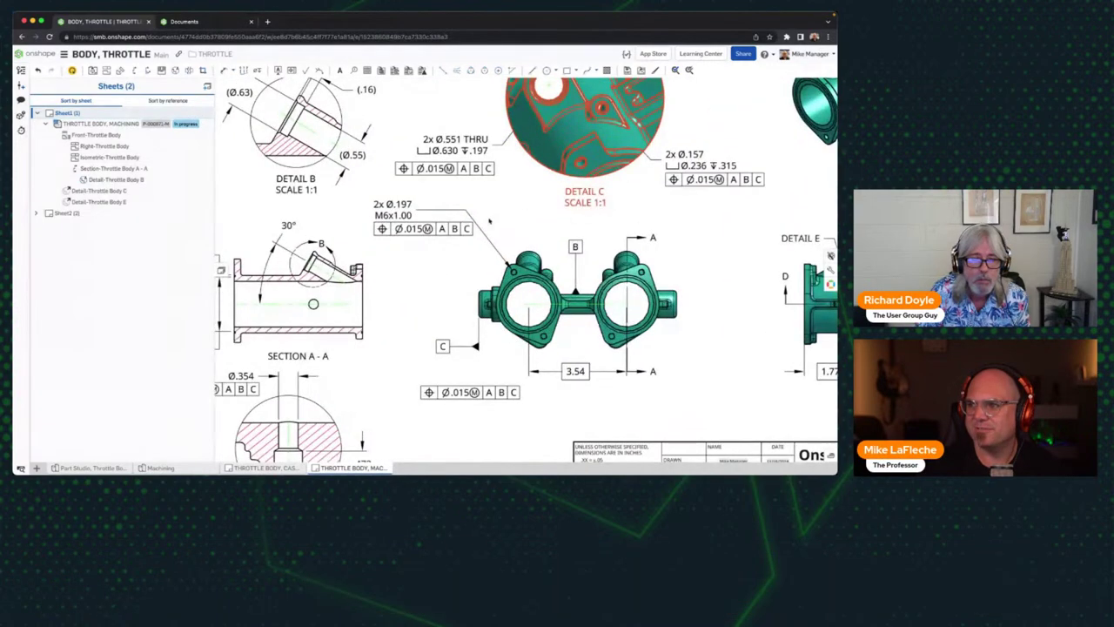
scroll(478, 237, "up", 2)
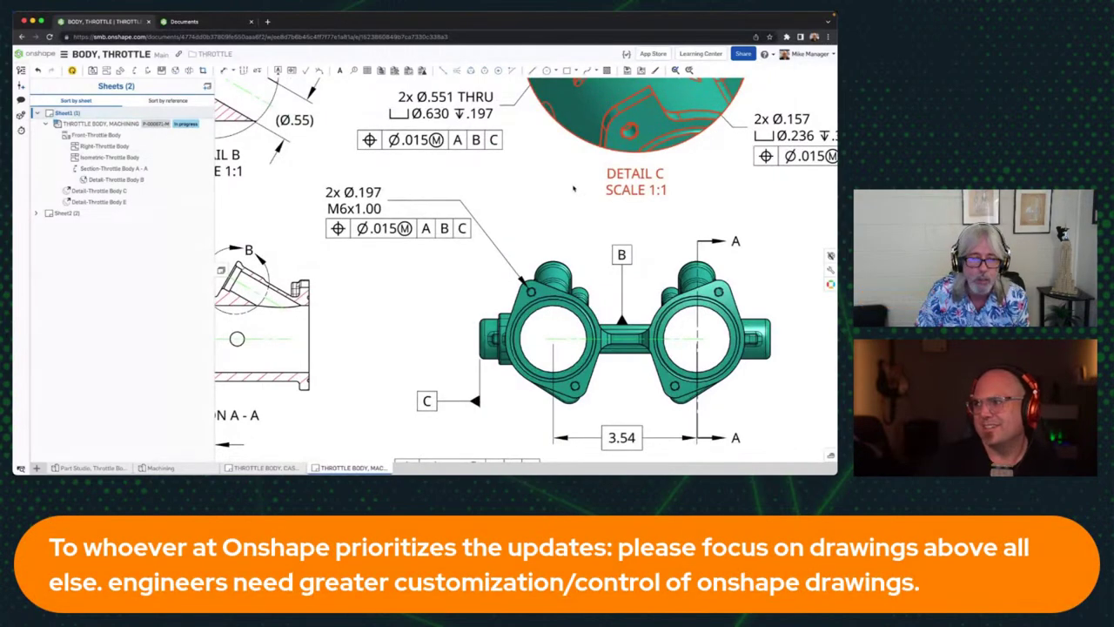
scroll(573, 188, "down", 3)
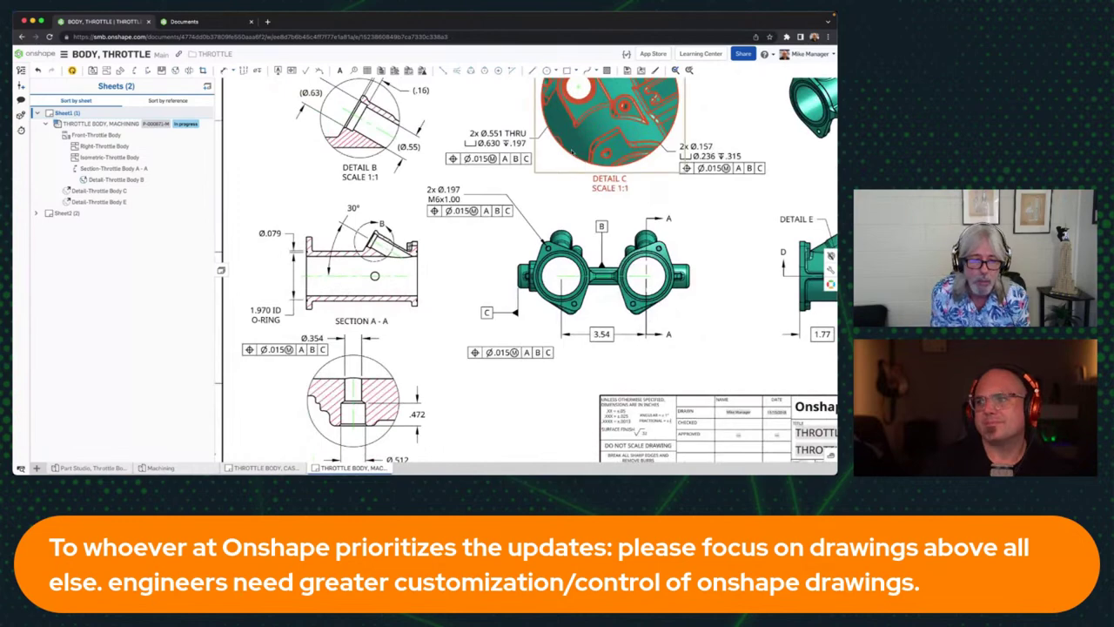
scroll(579, 163, "down", 3)
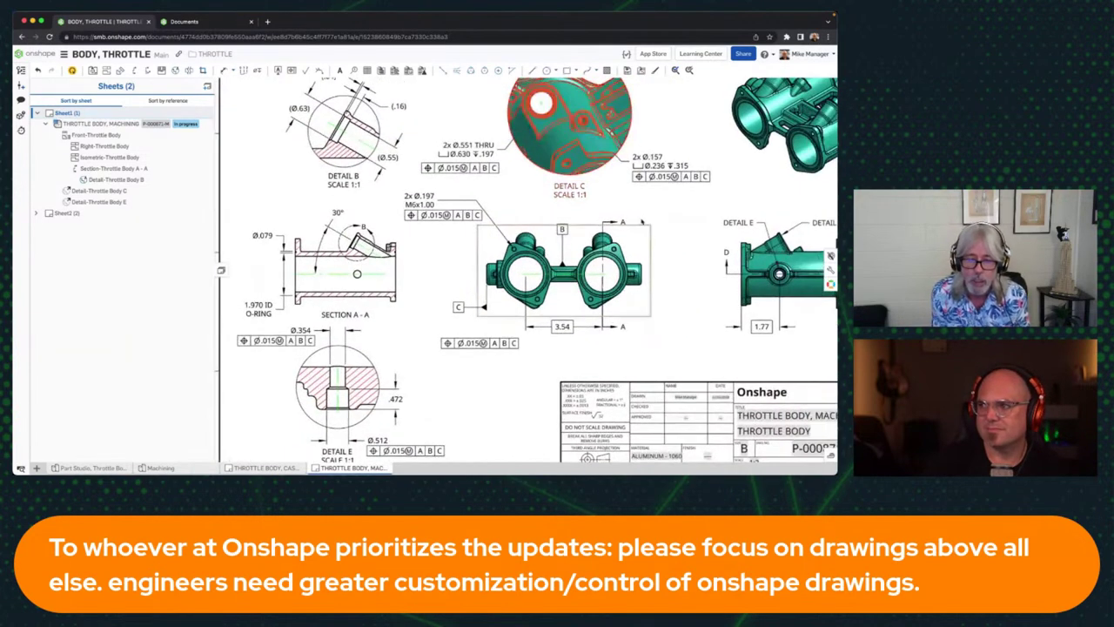
Step: Move the 2x Ø.157 counterbore callout right and slightly down, away from Detail C, and show the whole sheet
scroll(690, 249, "down", 2)
scroll(625, 283, "up", 4)
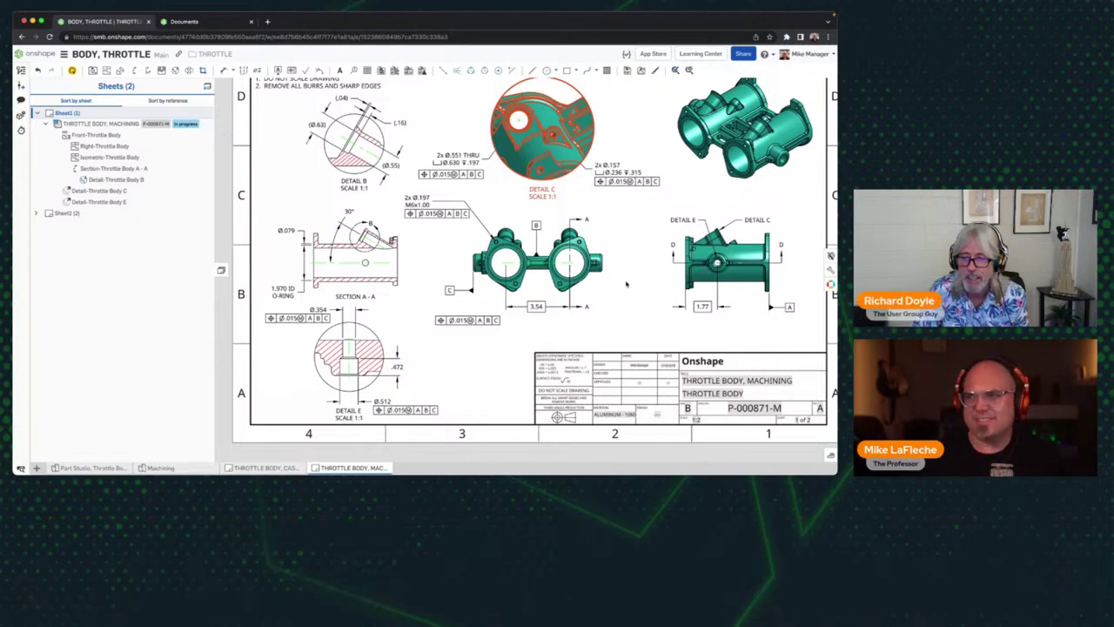
scroll(642, 246, "down", 2)
scroll(642, 246, "down", 4)
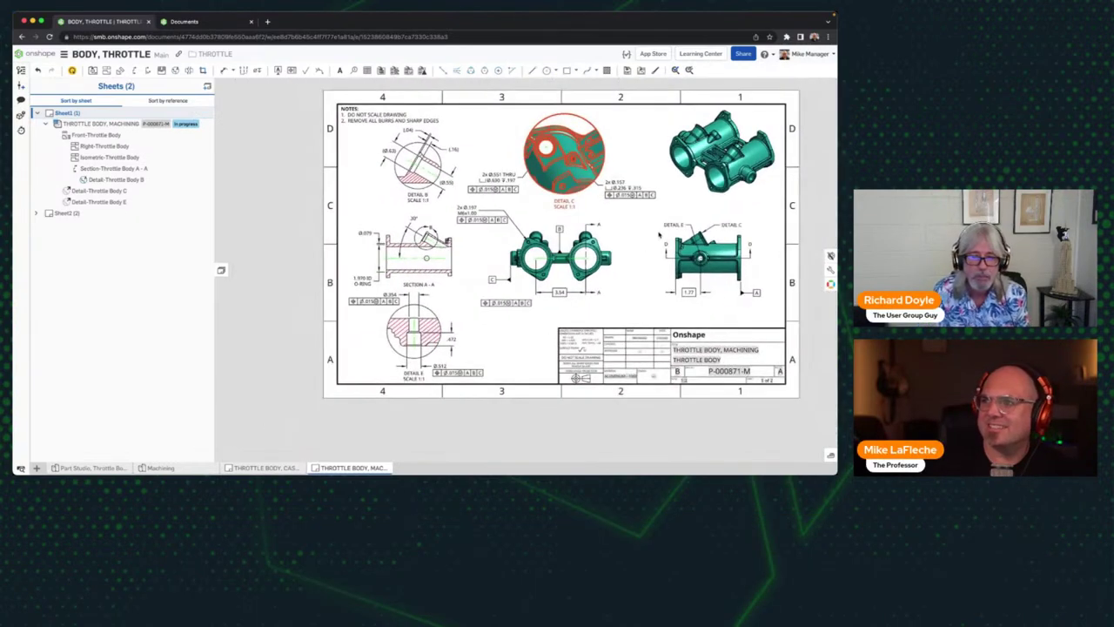
scroll(609, 249, "up", 5)
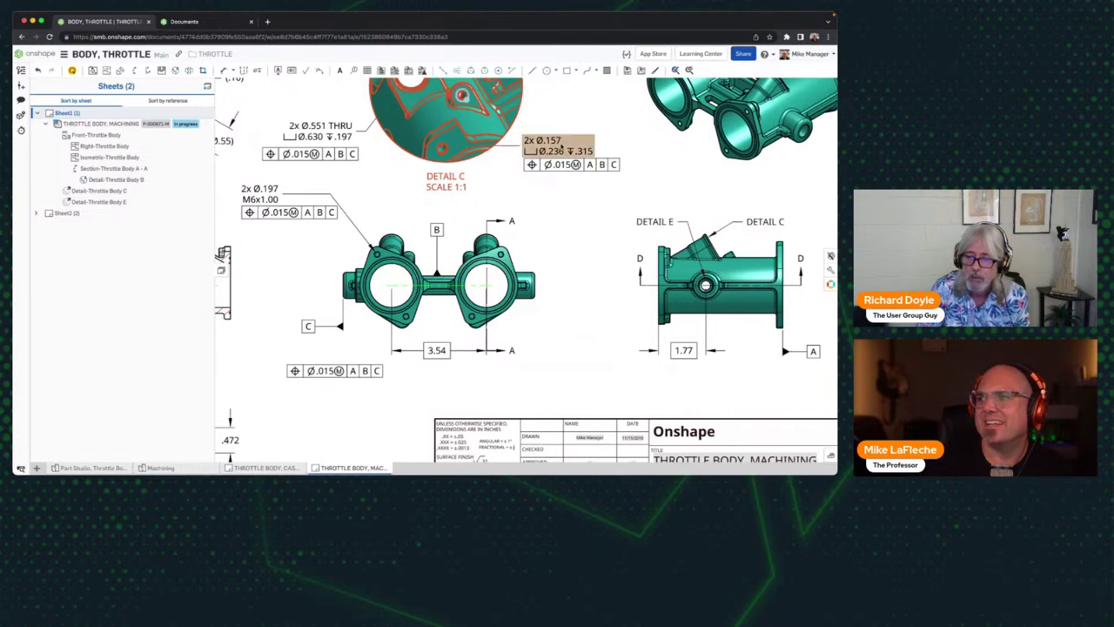
left_click_drag(544, 145, 593, 148)
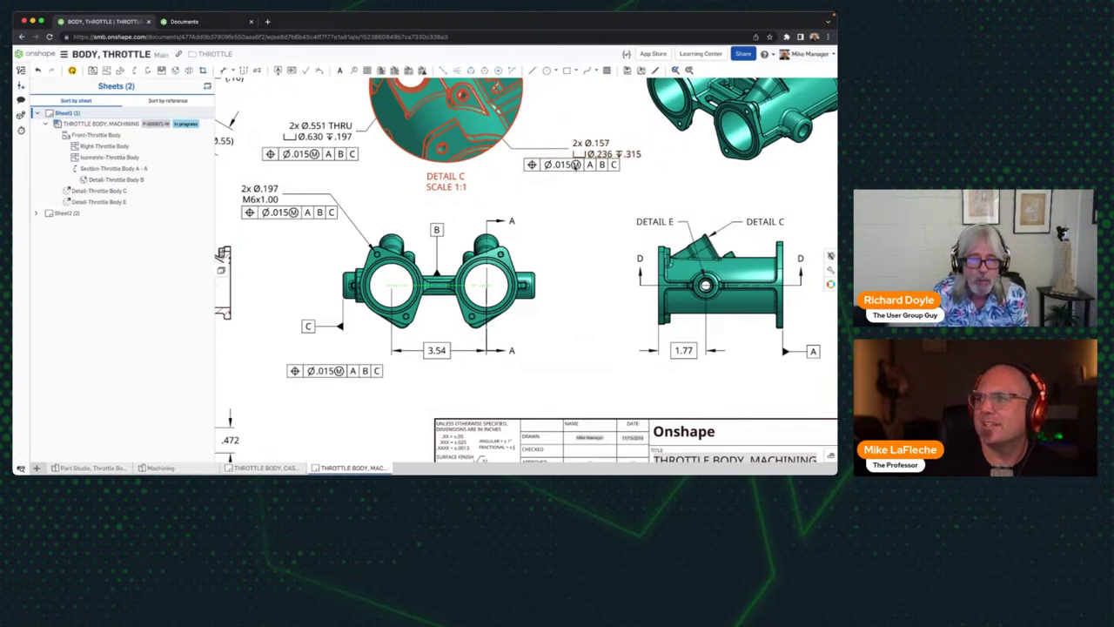
scroll(575, 165, "down", 5)
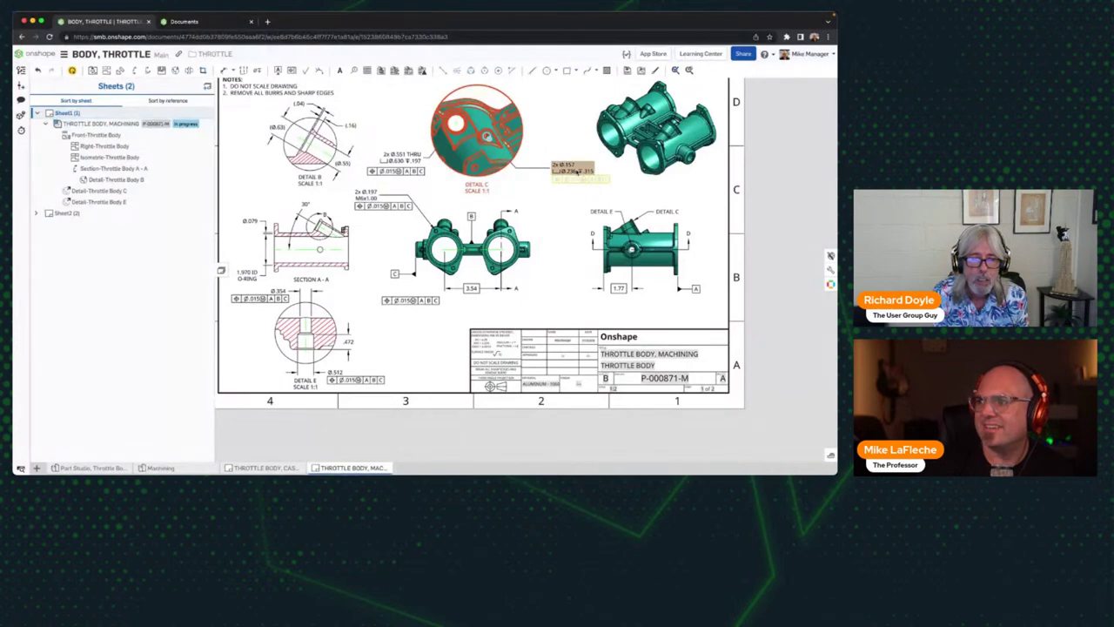
left_click_drag(576, 172, 578, 184)
scroll(502, 174, "down", 2)
scroll(502, 174, "right", 2)
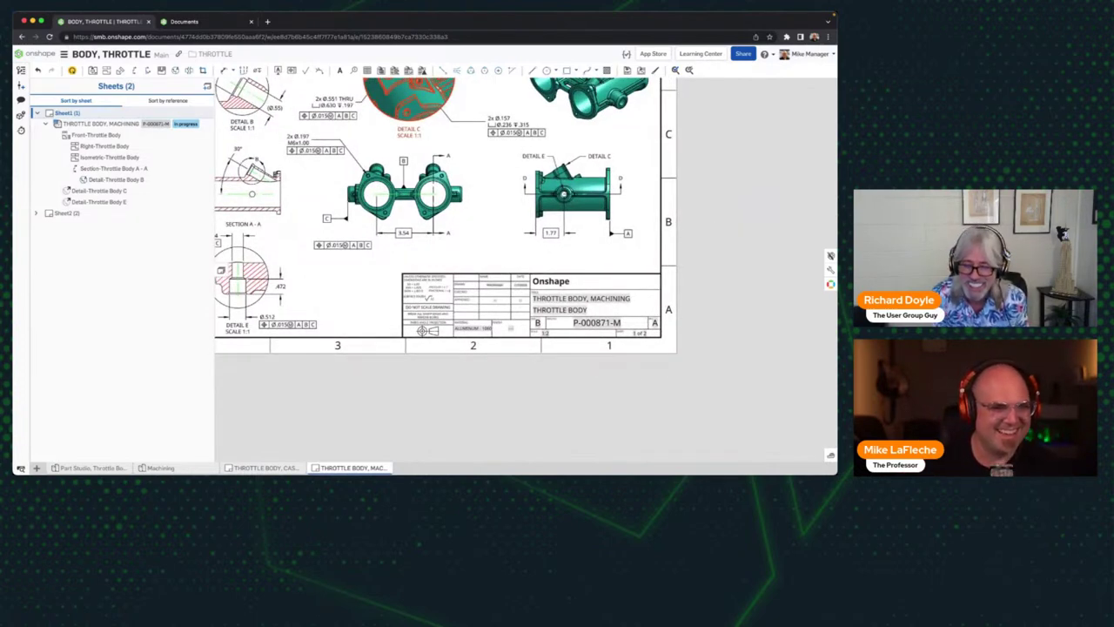
key("f")
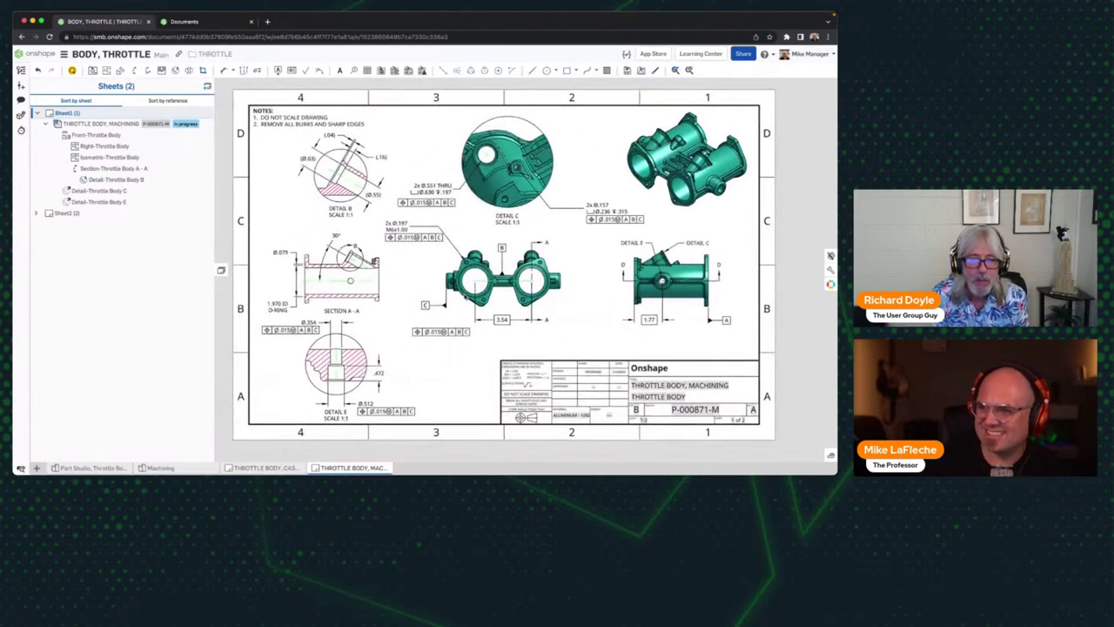
Step: Open the throttle body casting drawing, then switch to the Documents page
left_click(252, 467)
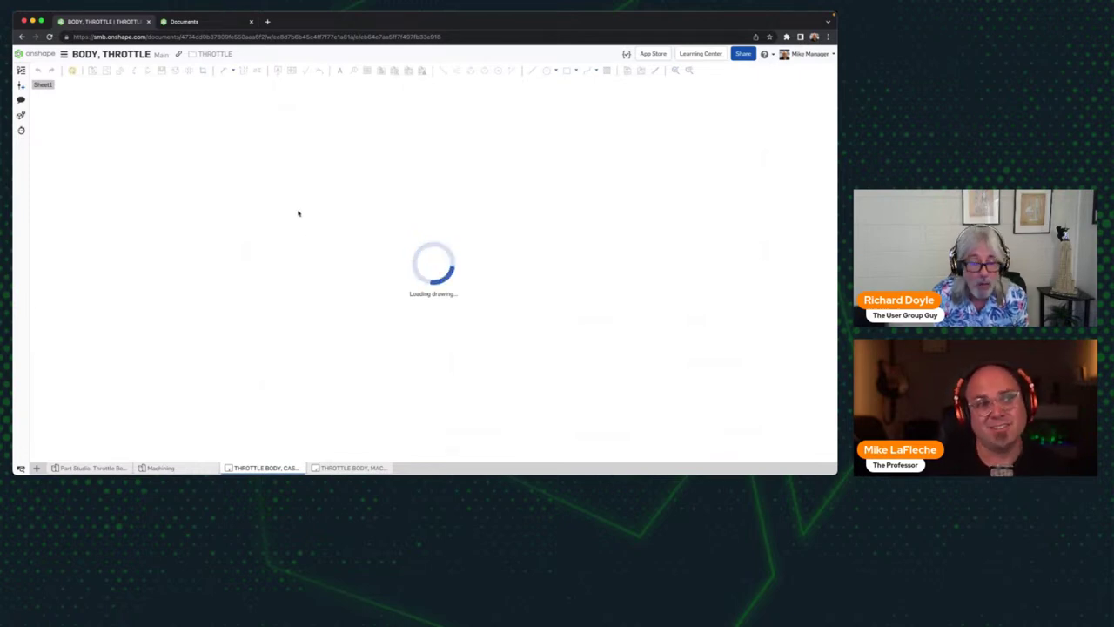
left_click(187, 22)
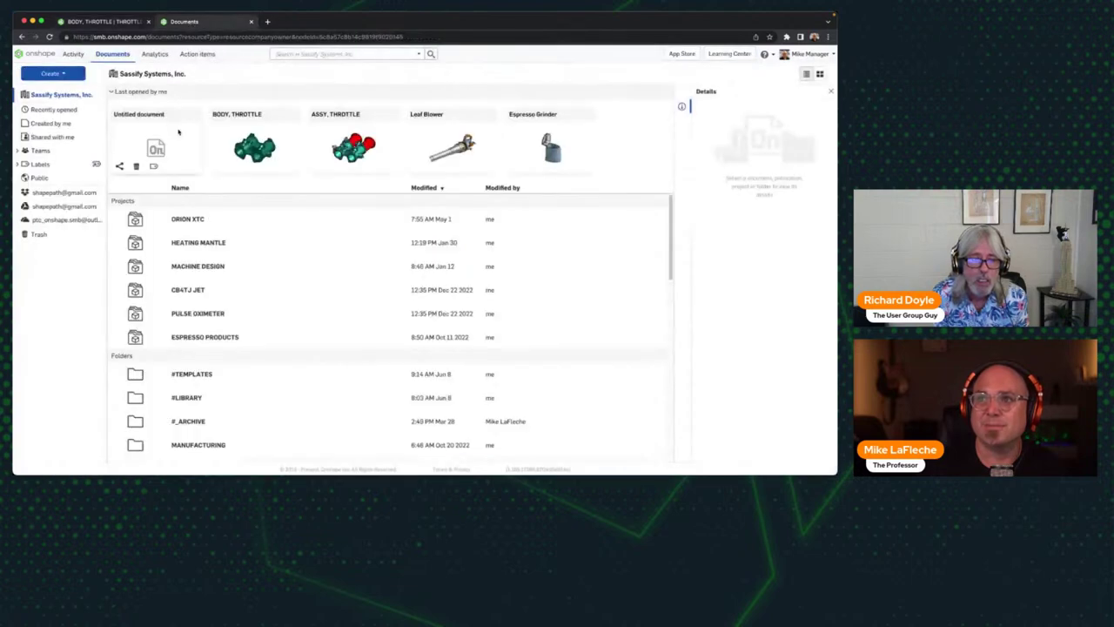
Step: Resize the Documents window and the release notes window so they stand side by side
key("ctrl+Up")
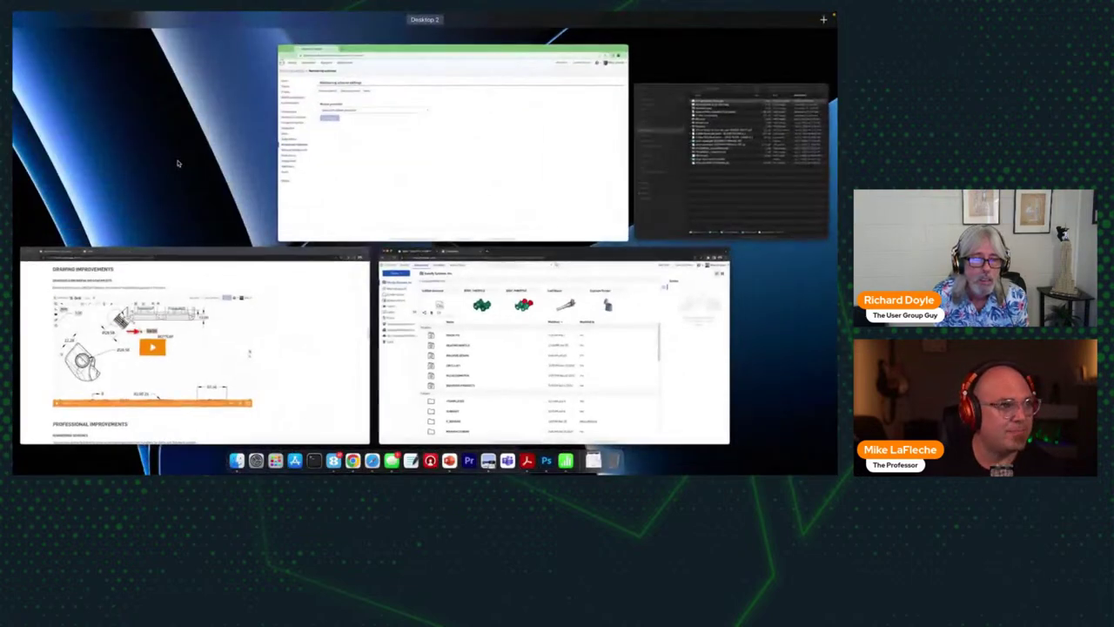
key("ctrl+Up")
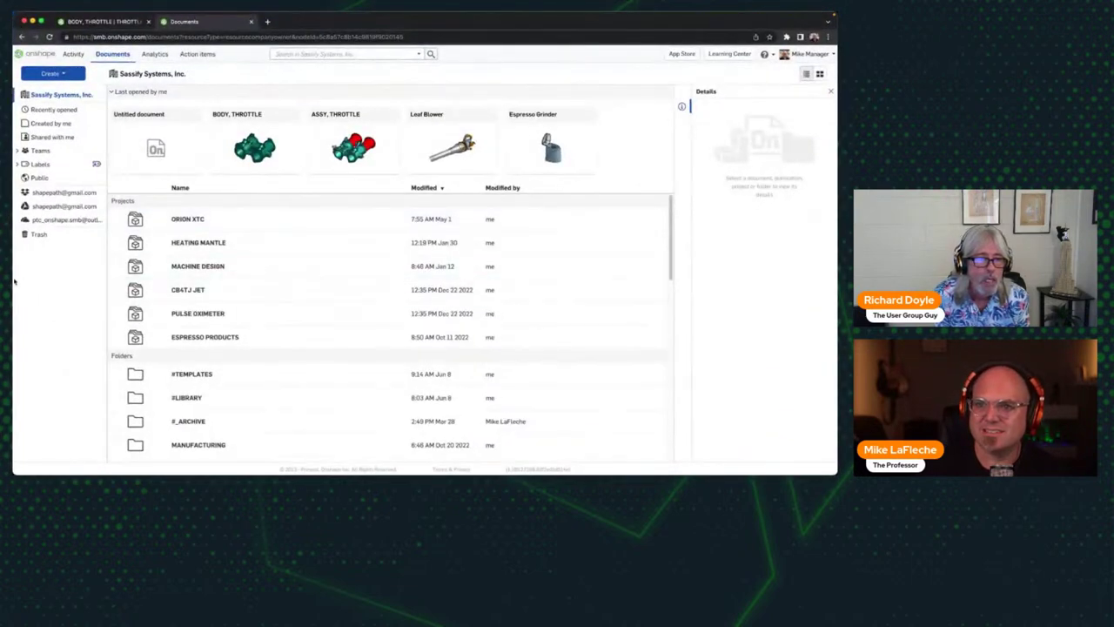
left_click_drag(13, 279, 242, 281)
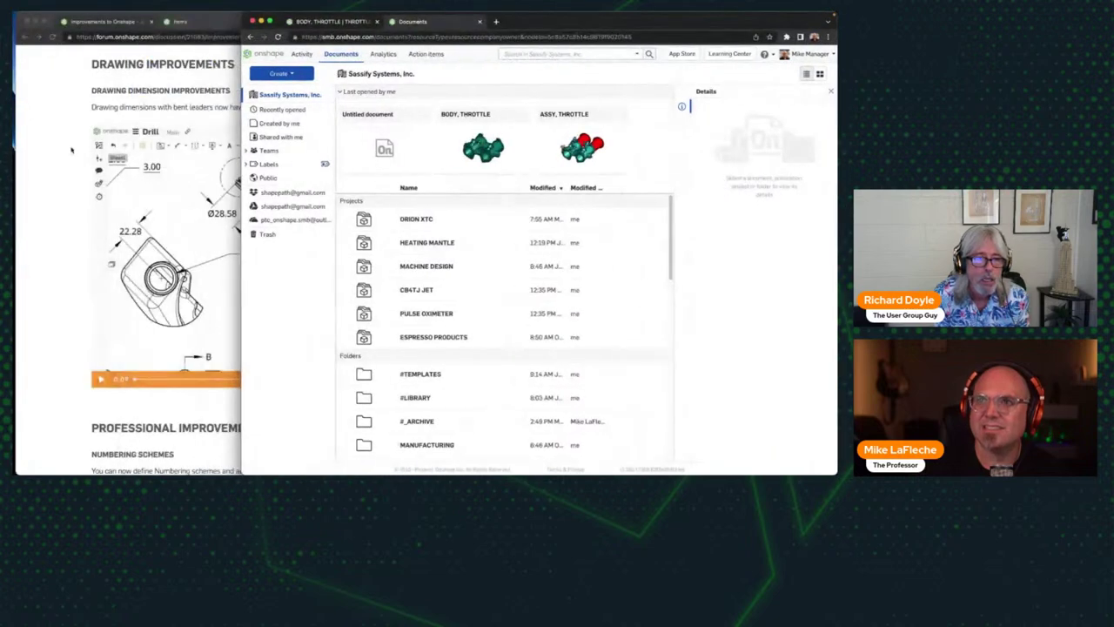
left_click(71, 150)
left_click_drag(836, 149, 243, 136)
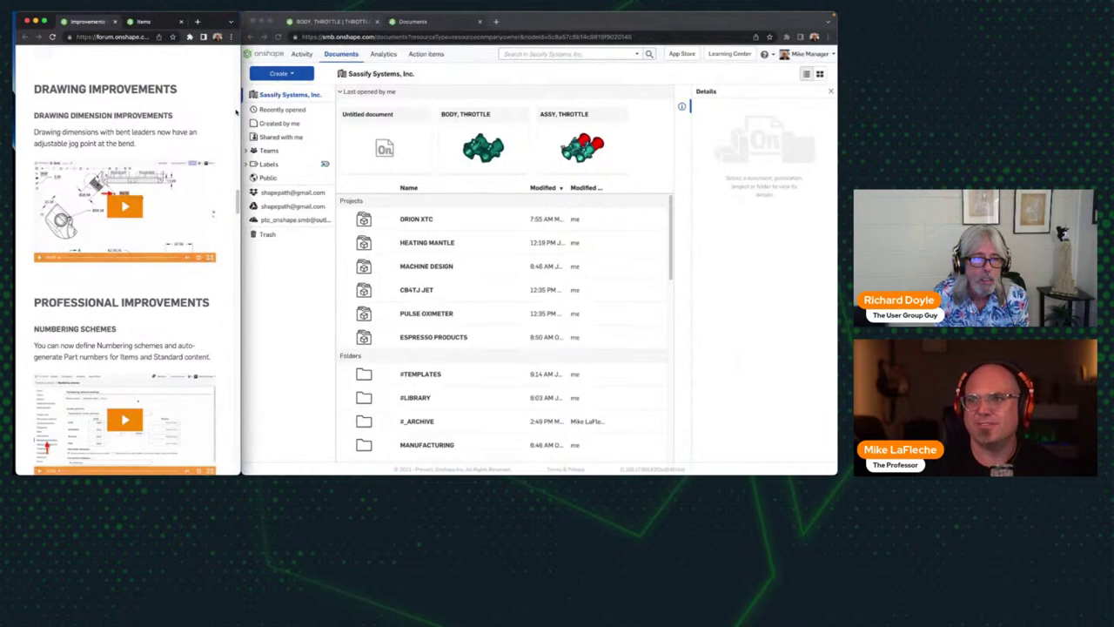
Step: Read the Numbering Schemes entry in the release notes, then switch to the enterprise's Numbering schemes settings window
scroll(187, 183, "down", 5)
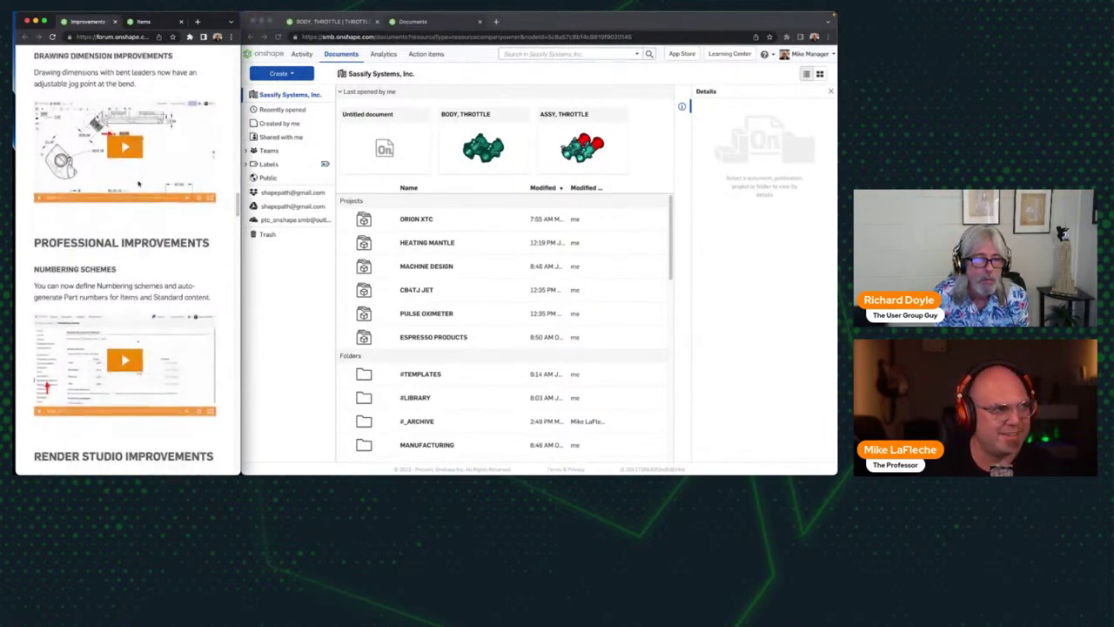
scroll(138, 184, "down", 1)
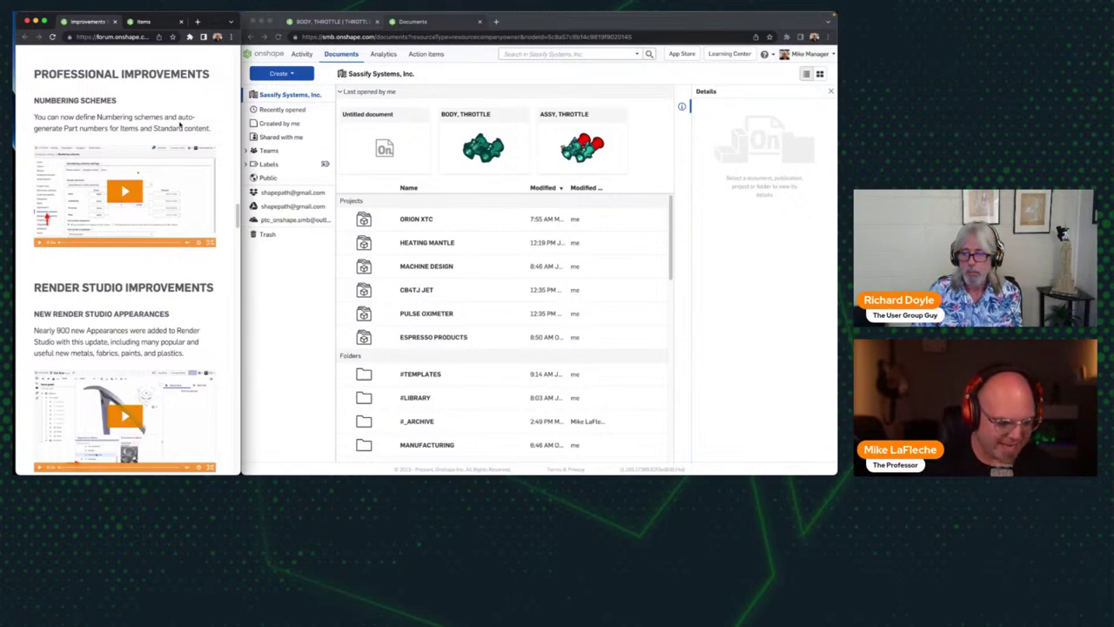
key("ctrl+Up")
left_click(326, 322)
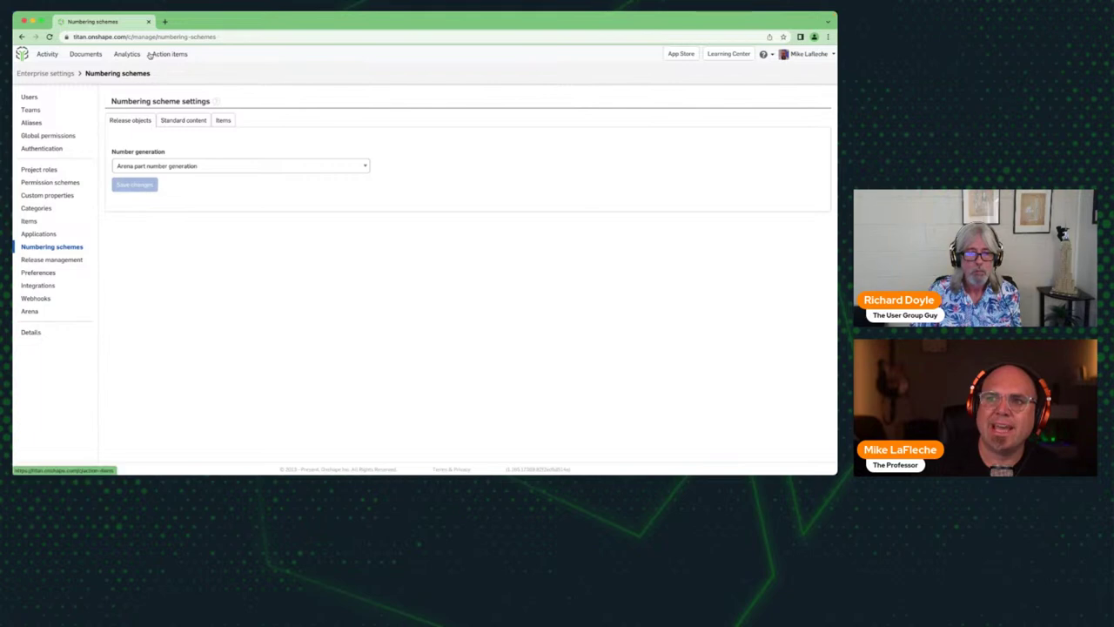
Step: Review the number generation options for release objects and standard content without changing them
left_click(198, 165)
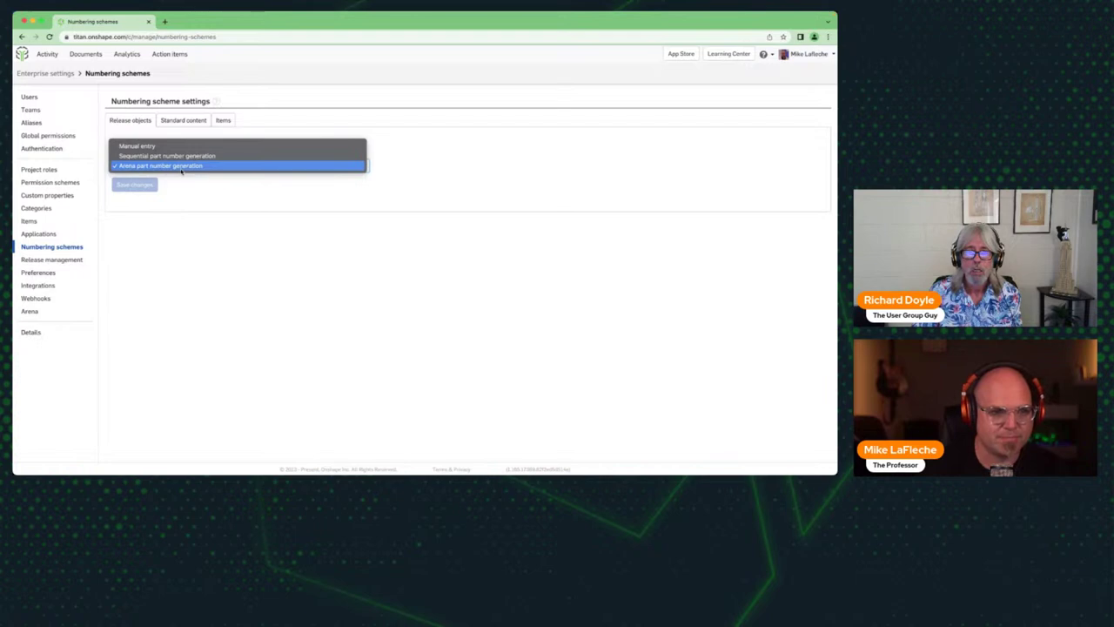
left_click(272, 226)
left_click(179, 121)
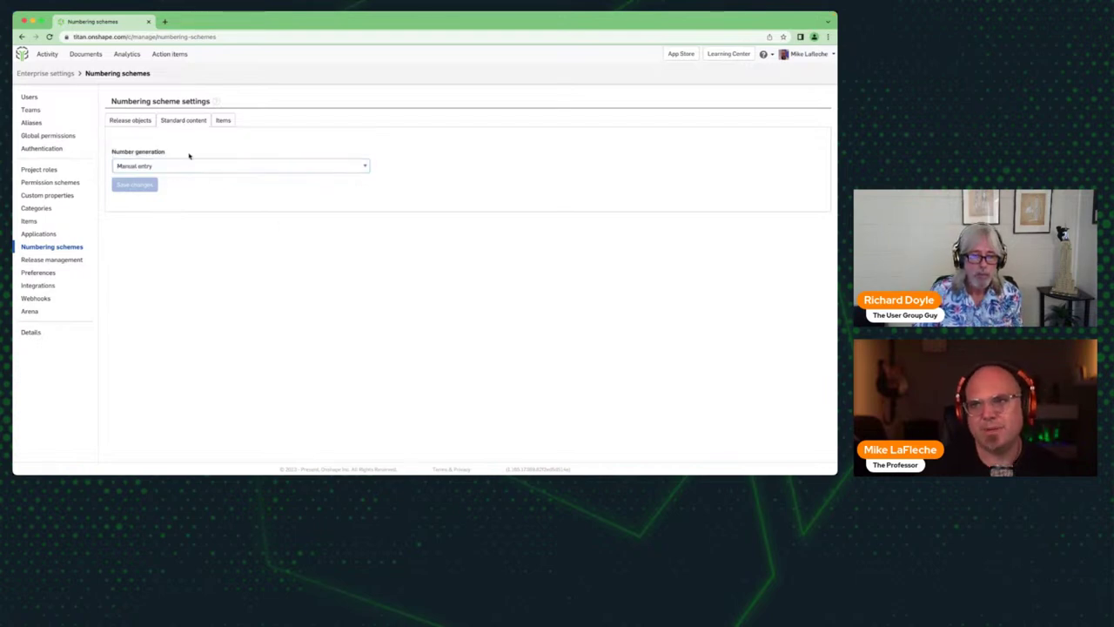
left_click(185, 165)
left_click(170, 164)
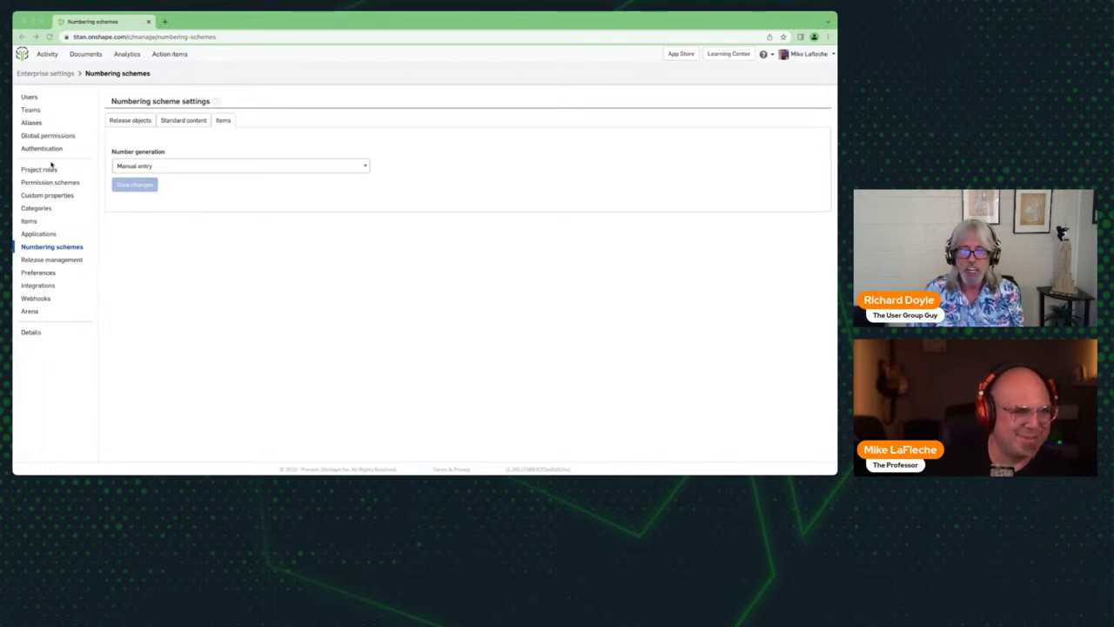
Step: Choose Arena part number generation as the number generation method for Items
left_click(194, 167)
key("Return")
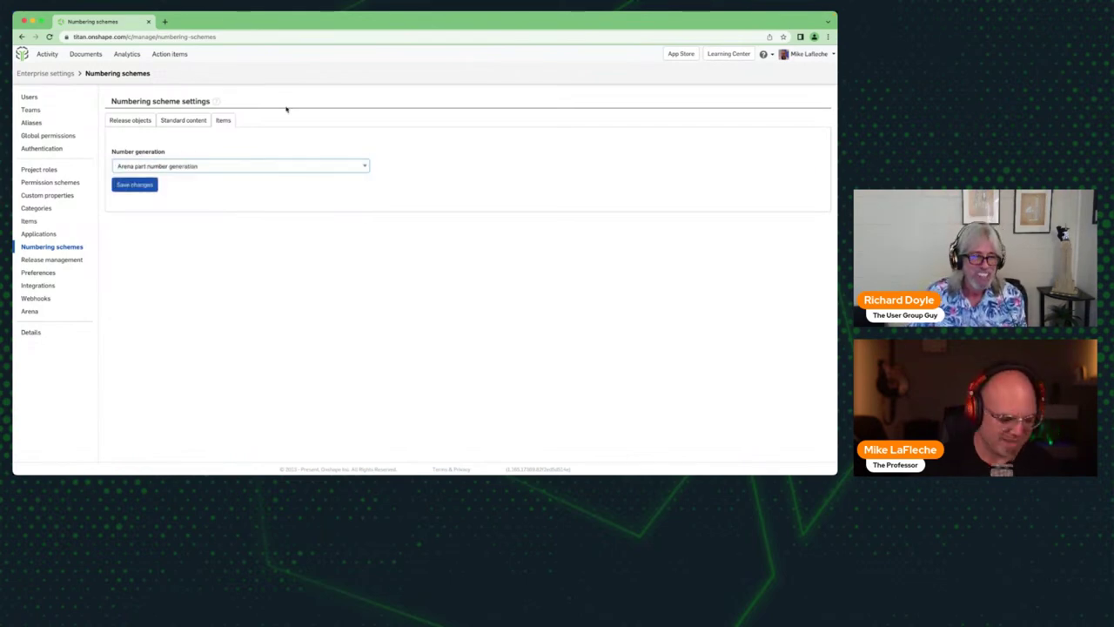
Step: Return to the release notes at Render Studio Improvements and open the ASSY, THROTTLE document beside them
key("ctrl+Left")
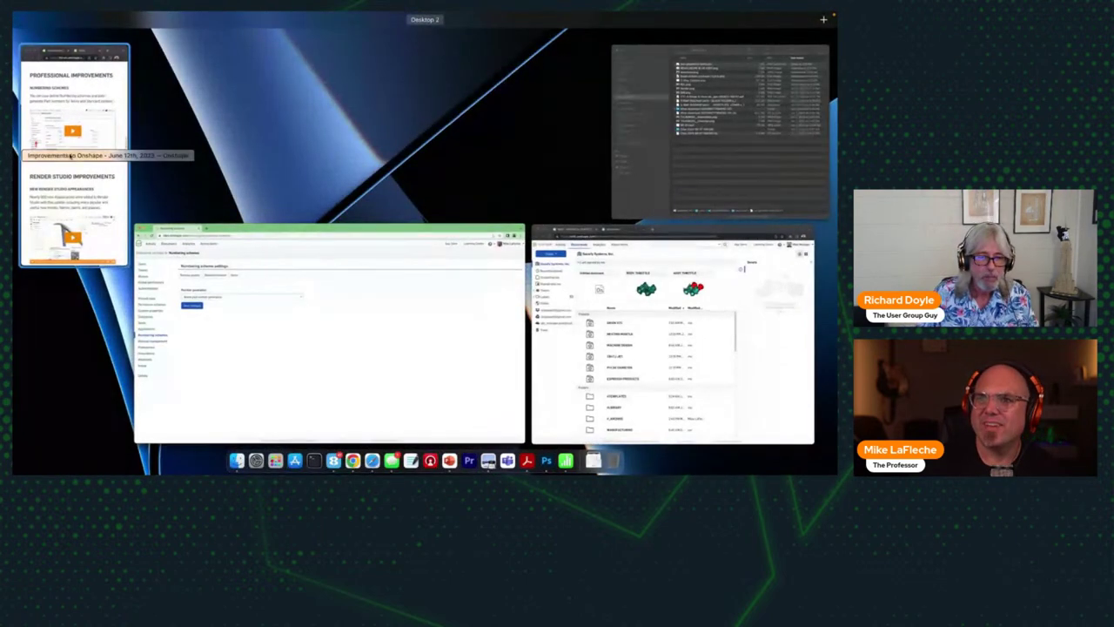
scroll(105, 274, "down", 5)
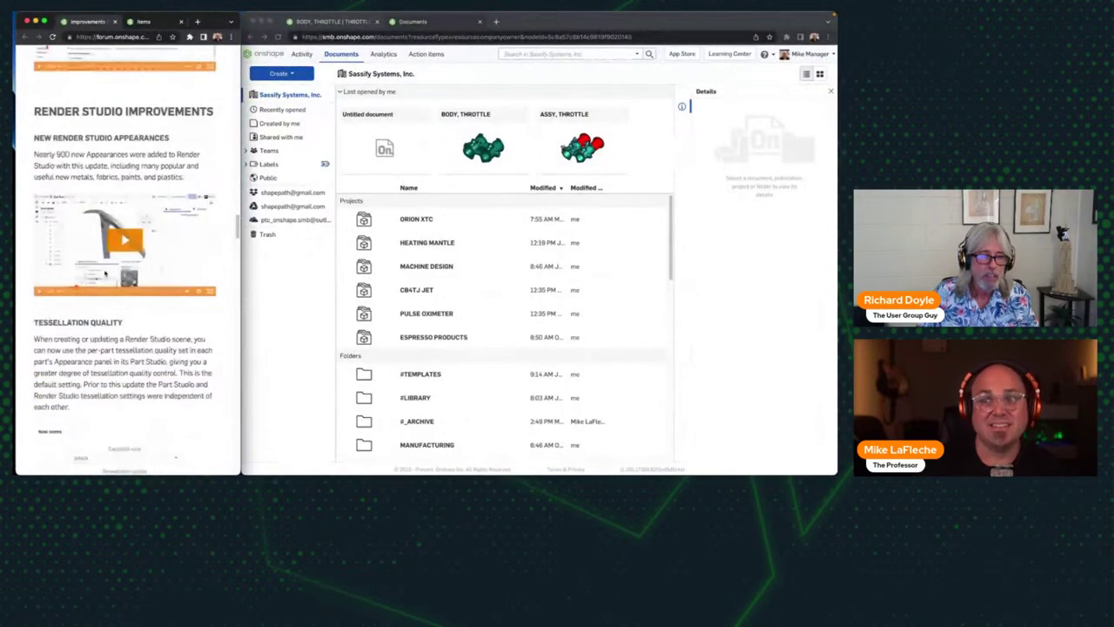
scroll(104, 274, "up", 1)
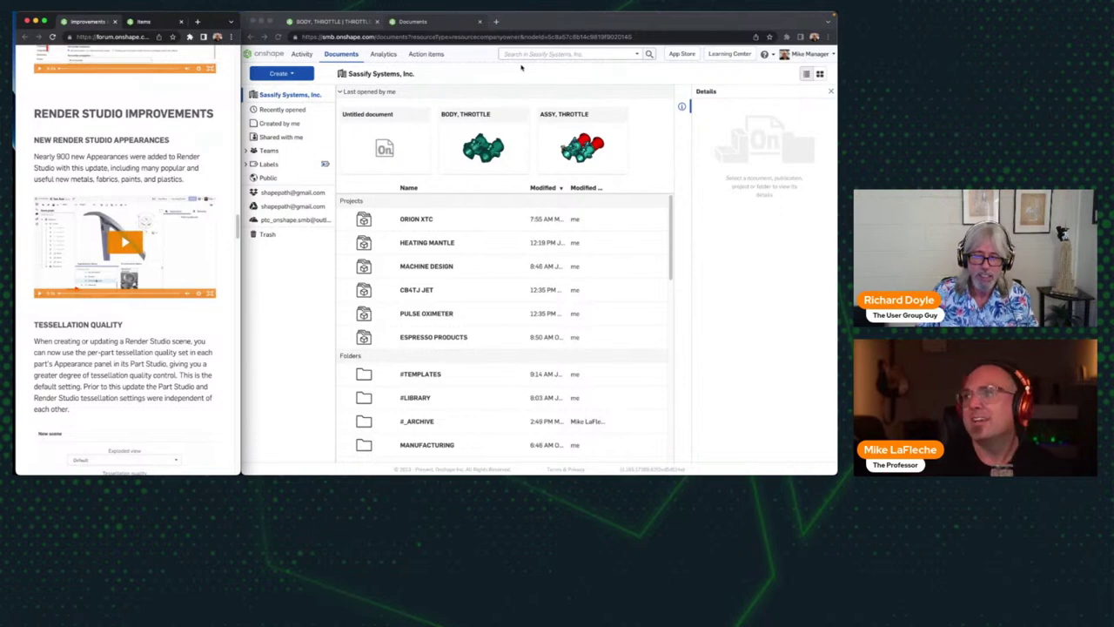
left_click(574, 117)
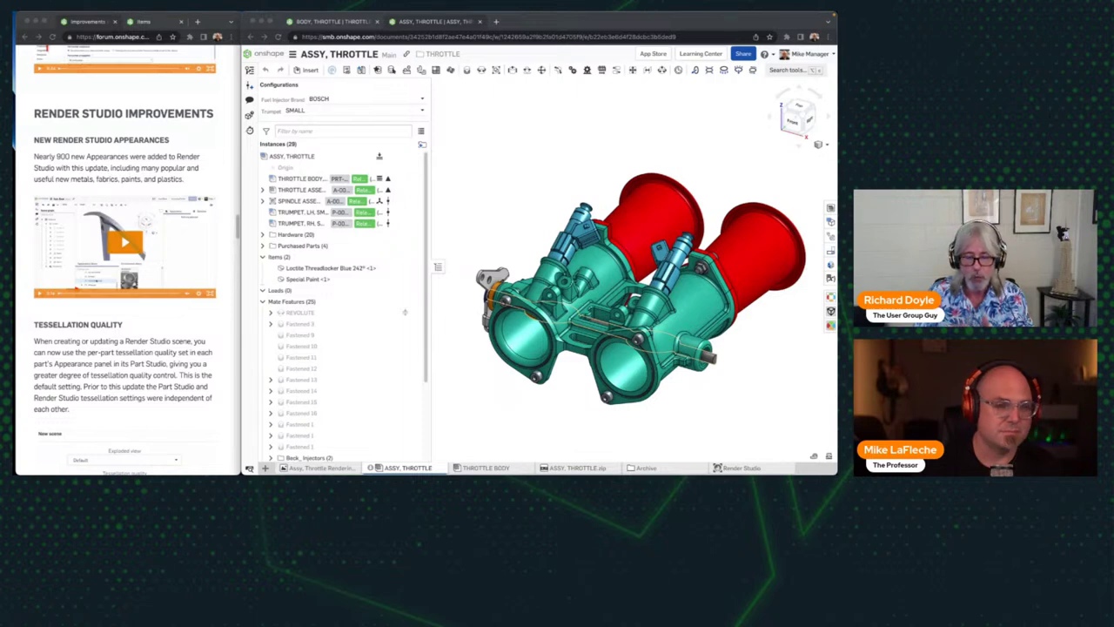
left_click(557, 151)
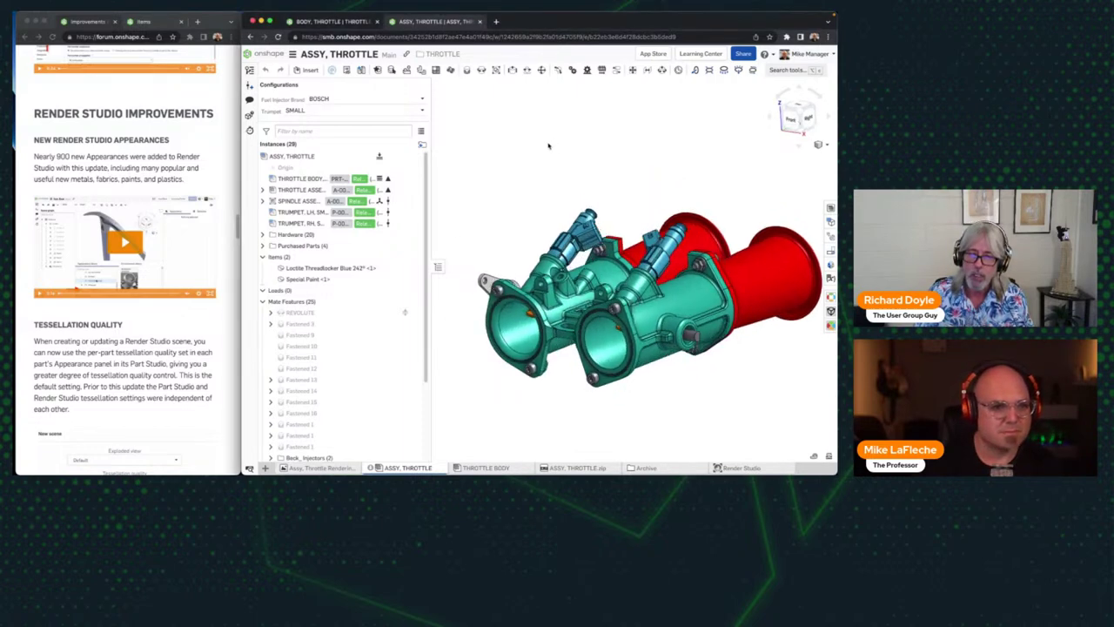